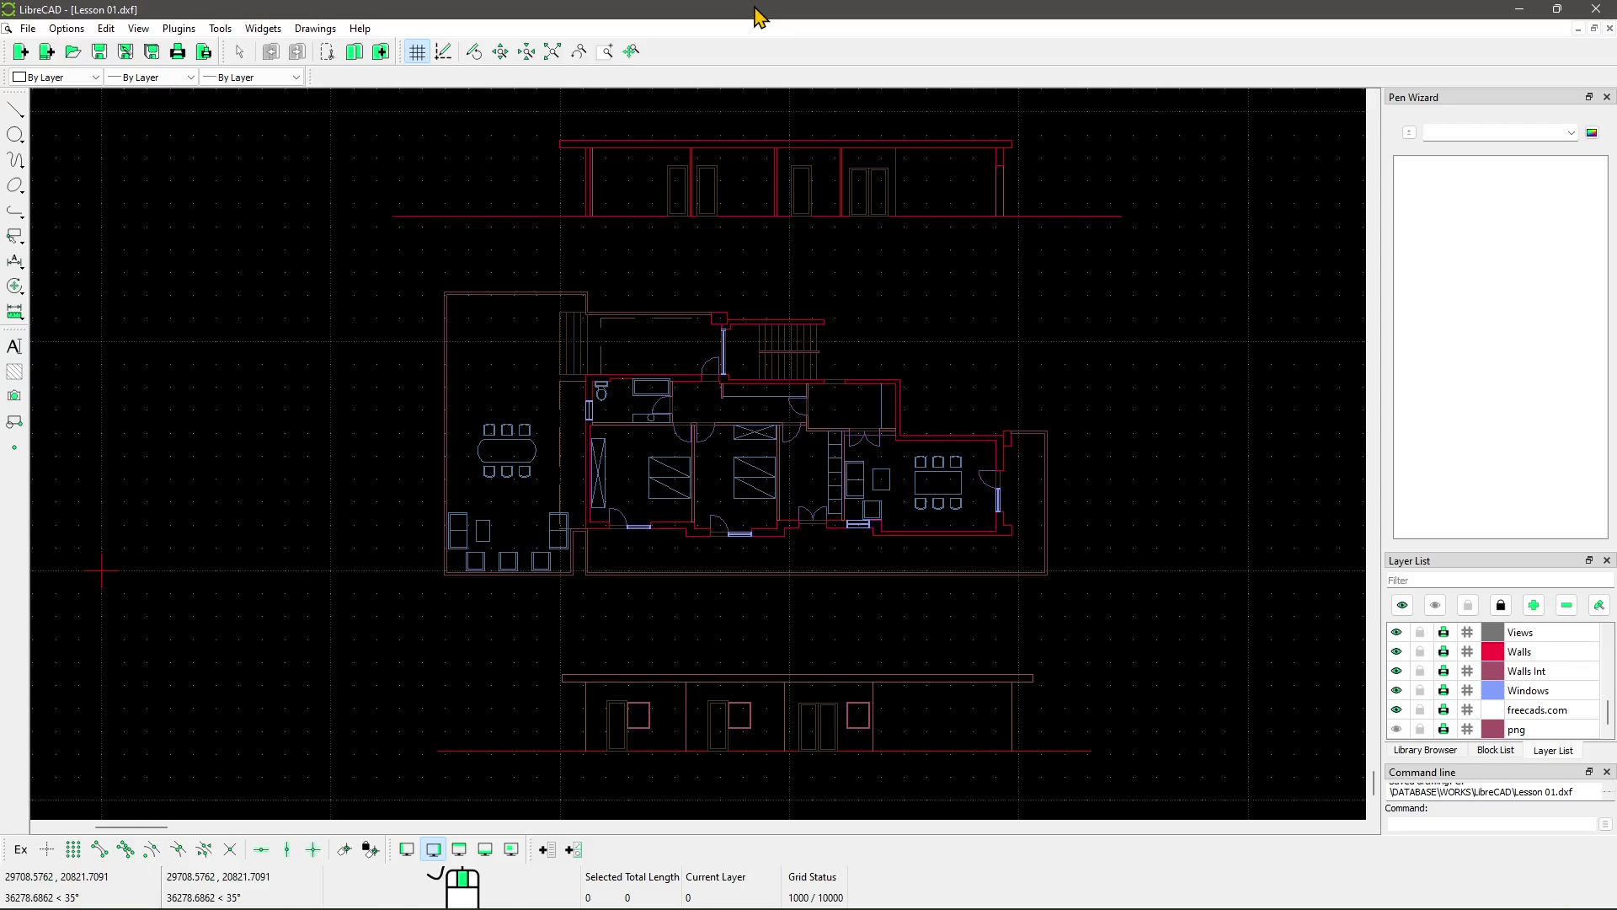
pyautogui.scroll(1, 758, 369)
pyautogui.moveTo(564, 466); pyautogui.dragTo(585, 474, button='middle')
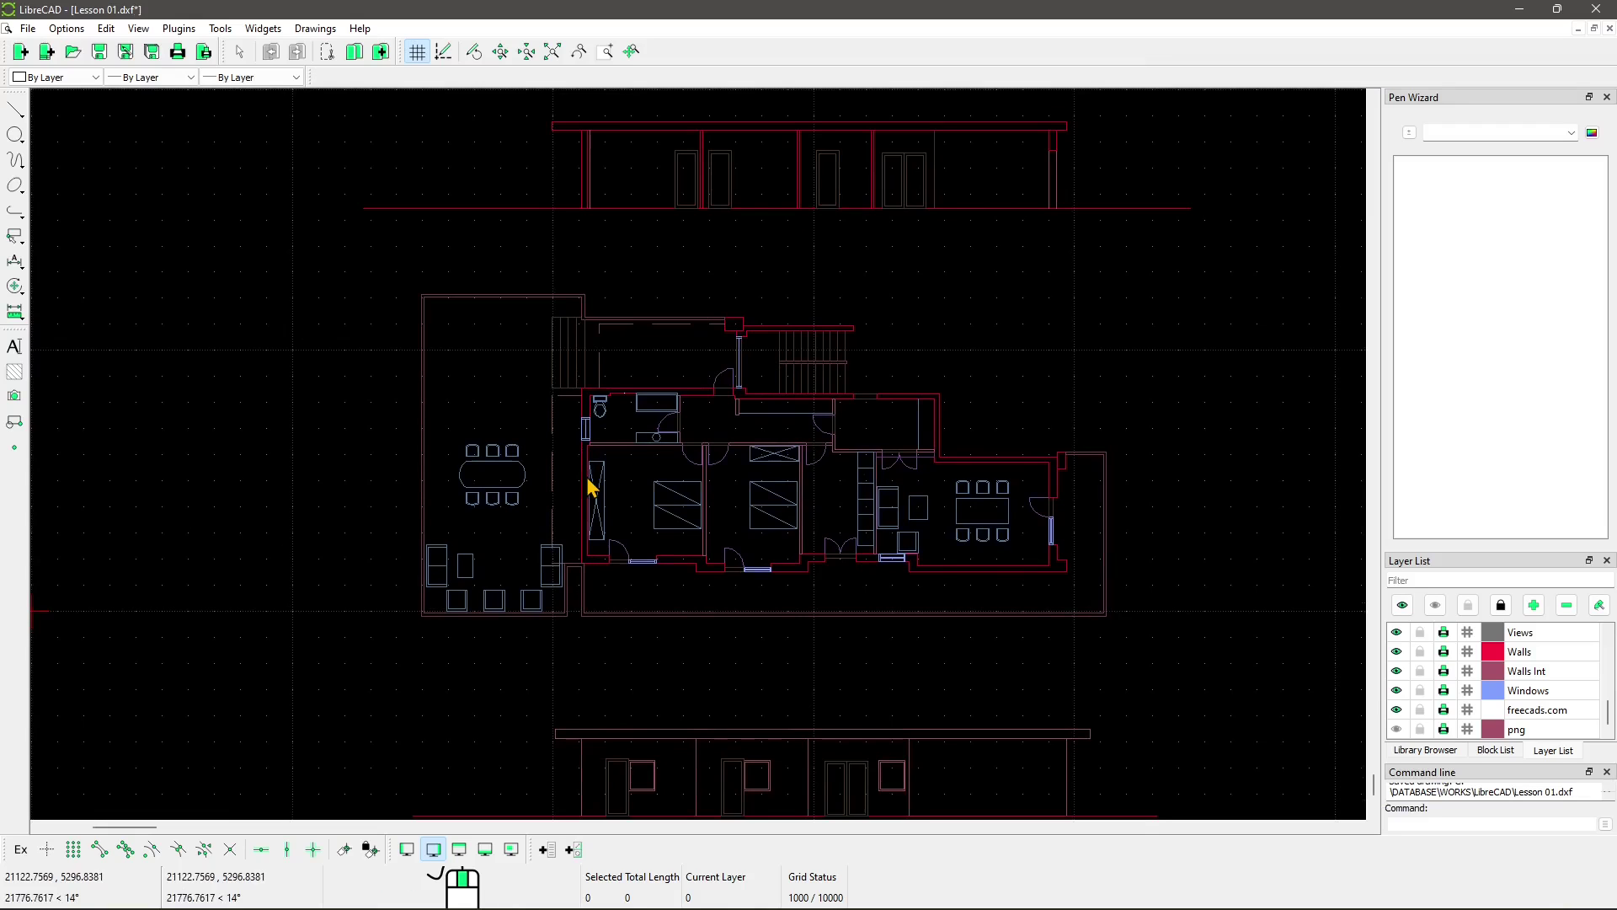
pyautogui.scroll(-1, 631, 523)
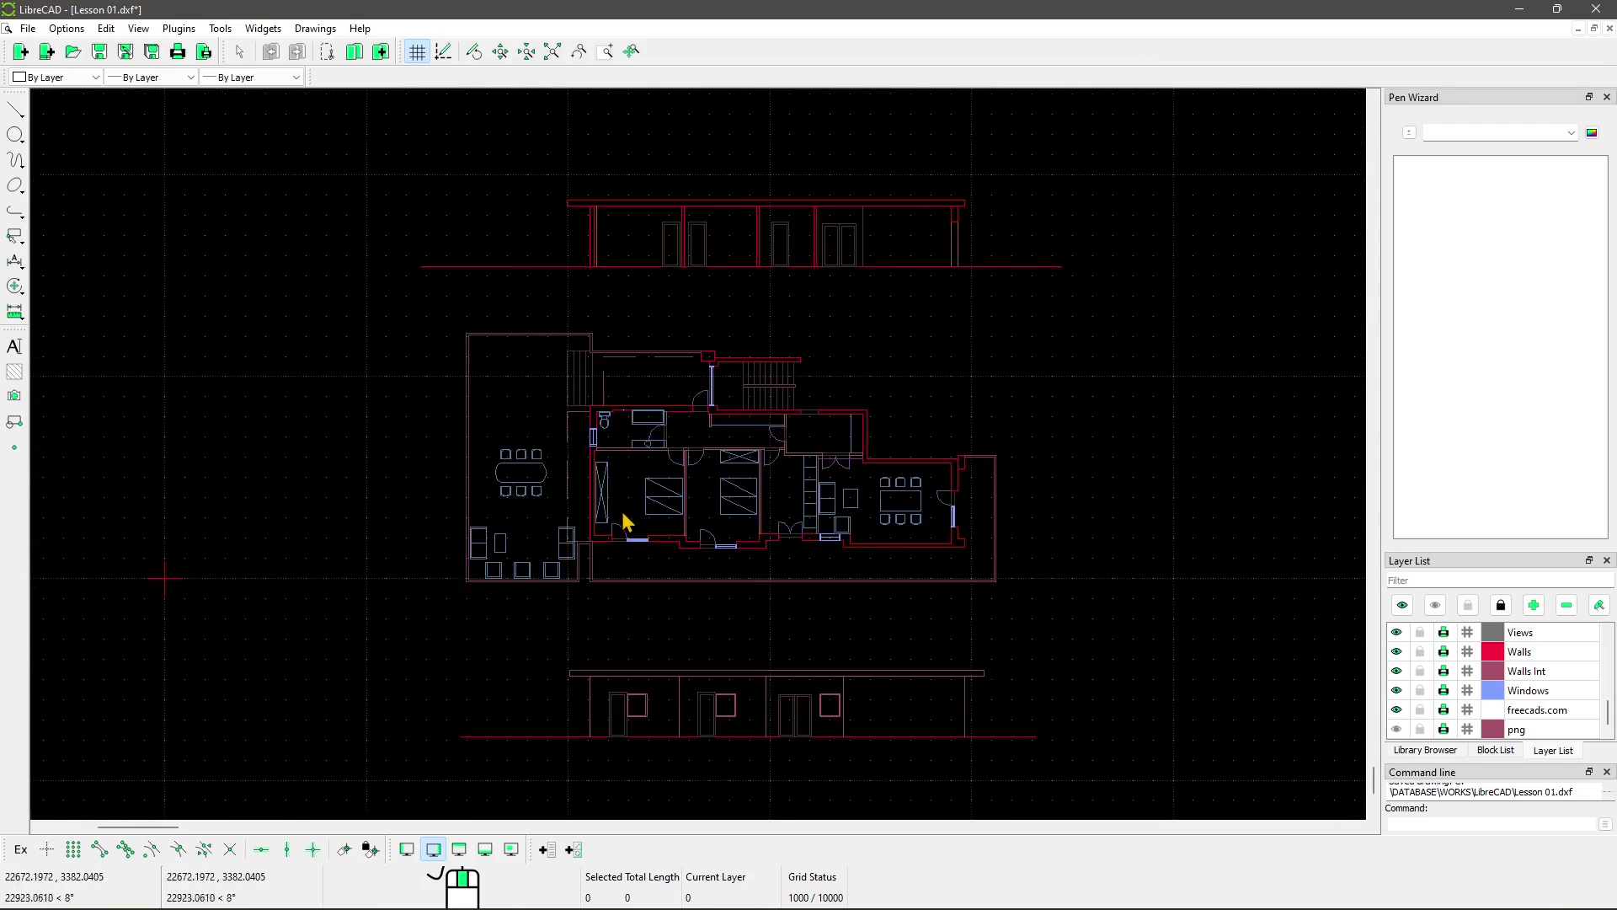
pyautogui.hscroll(2, 632, 543)
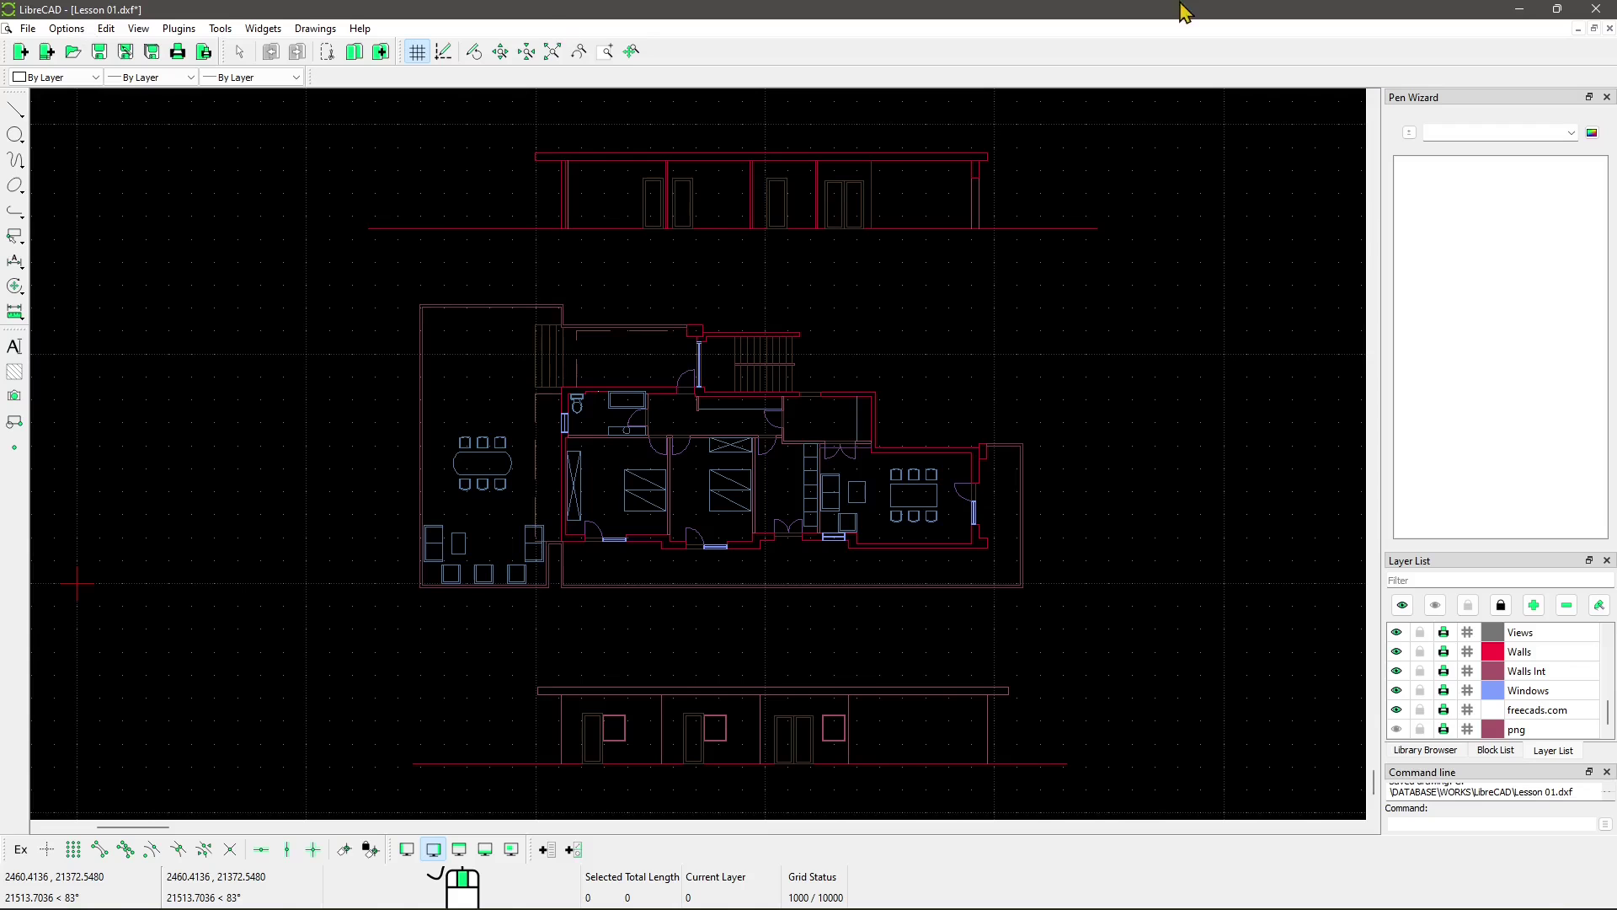
# - Minimize the floor plan drawing and switch to the web browser showing the LibreCAD website, maximized
pyautogui.click(1517, 15)
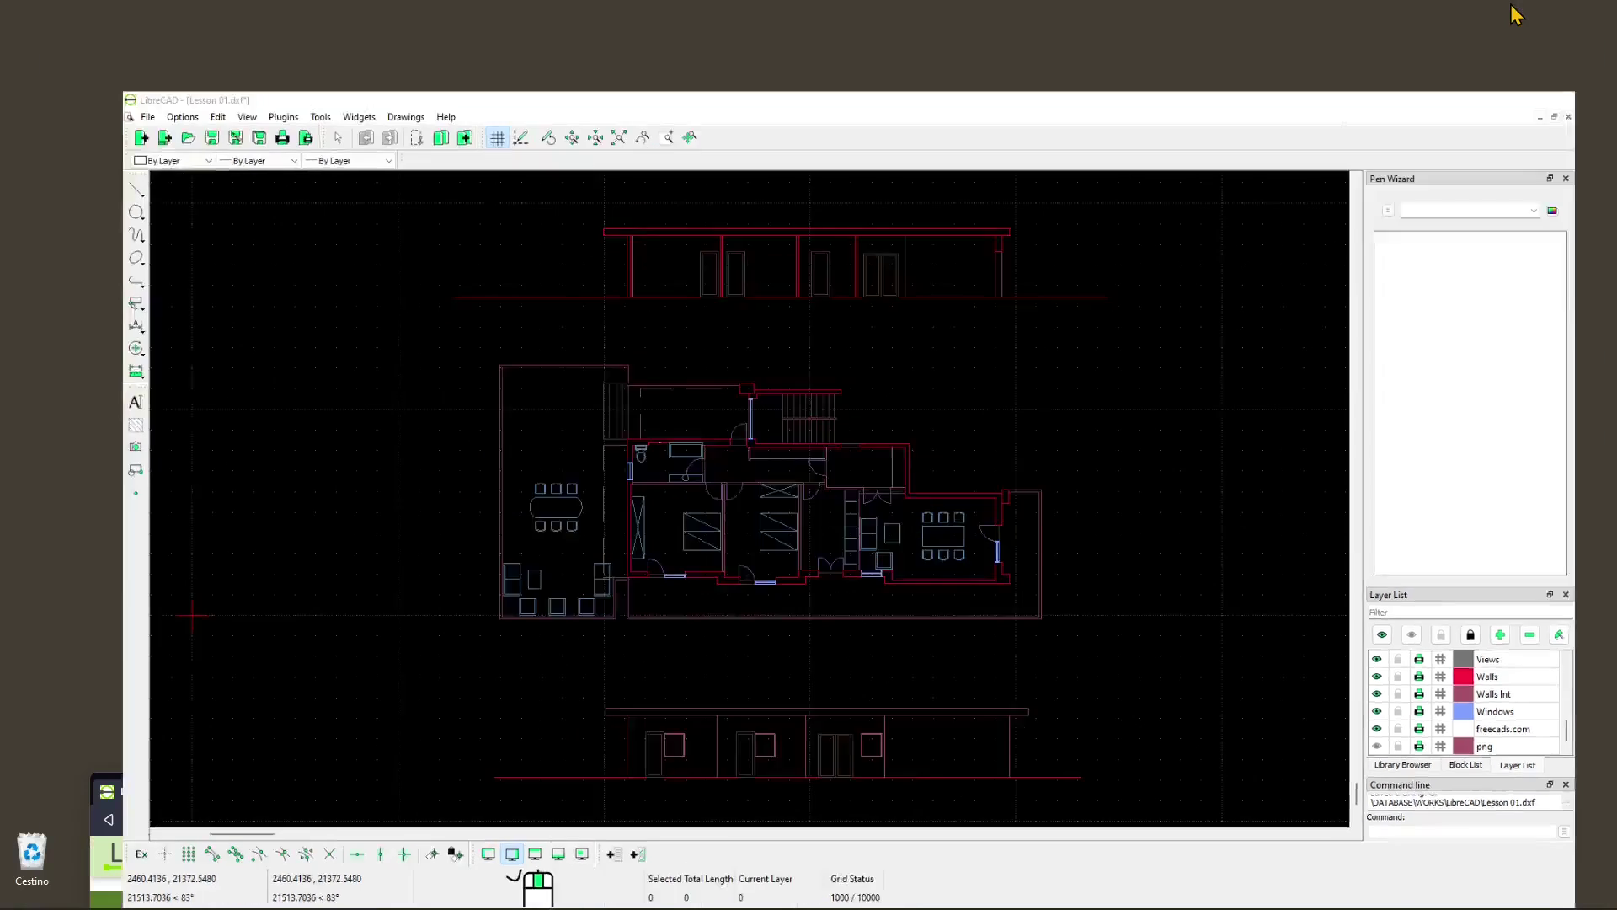
pyautogui.moveTo(1228, 777); pyautogui.dragTo(1232, 154)
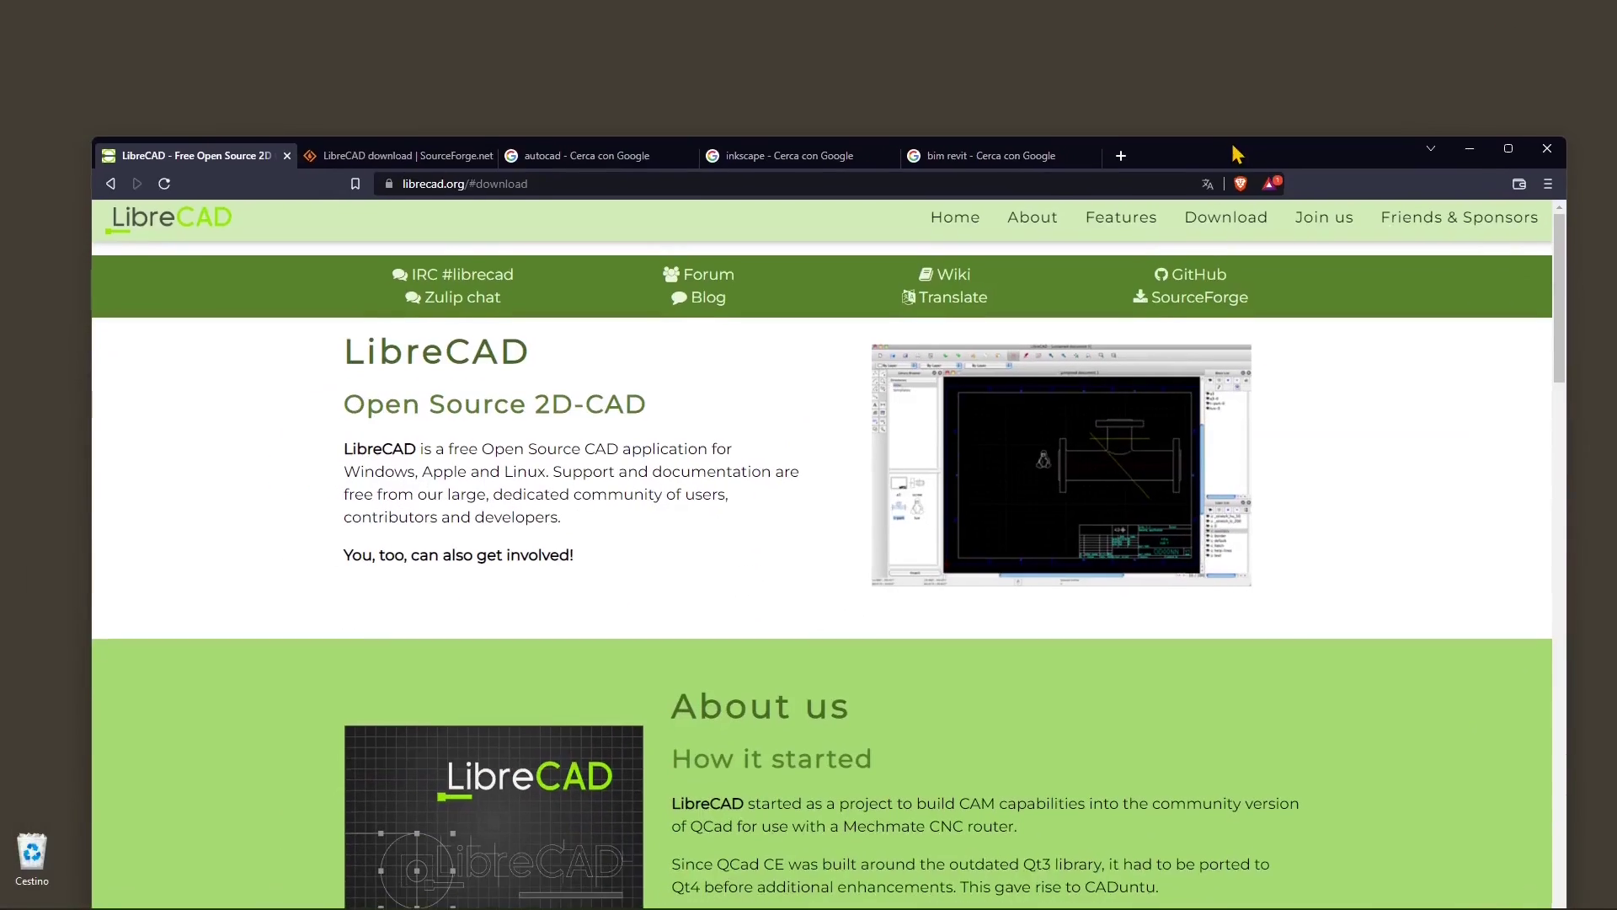
pyautogui.doubleClick(1232, 154)
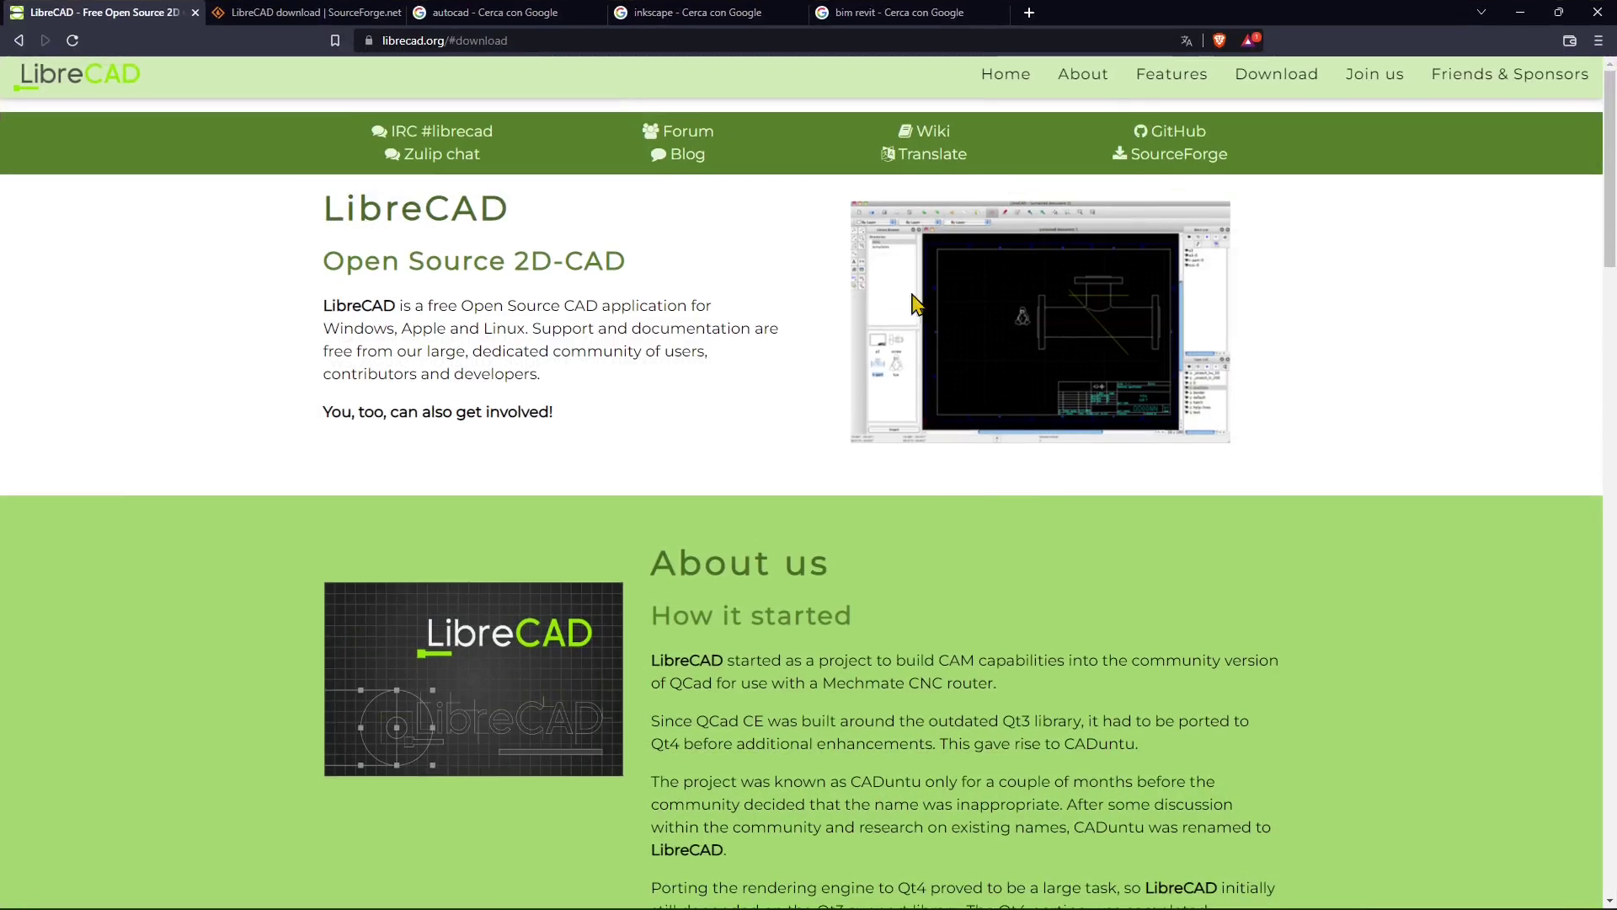
# - Search the web for "librecad org"
pyautogui.click(18, 41)
pyautogui.click(492, 39)
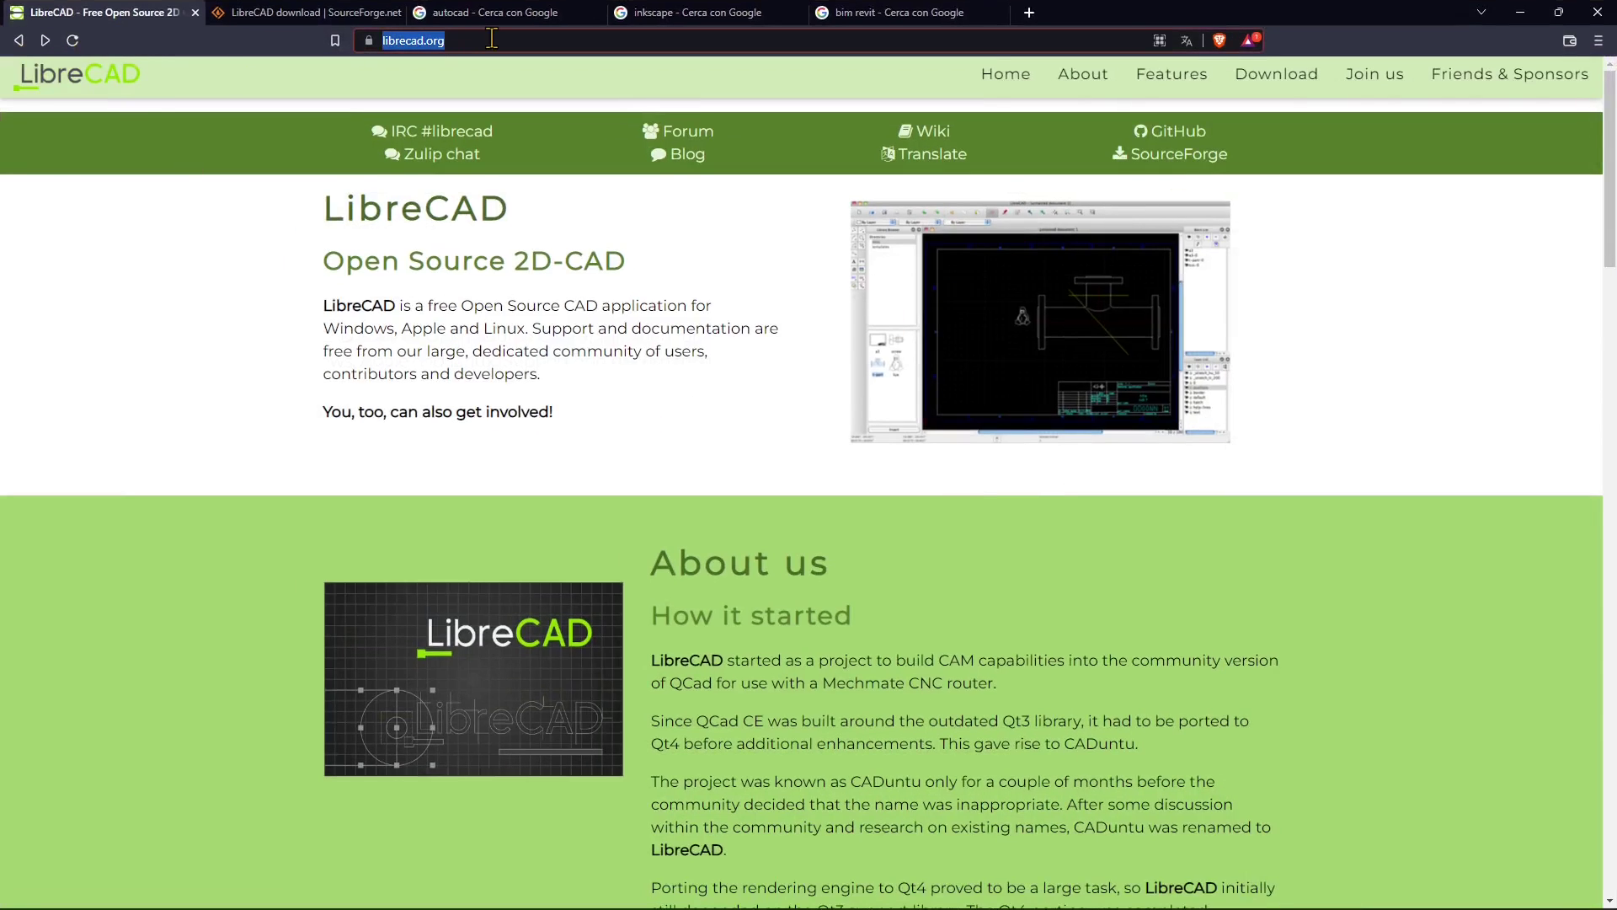
pyautogui.write('lib')
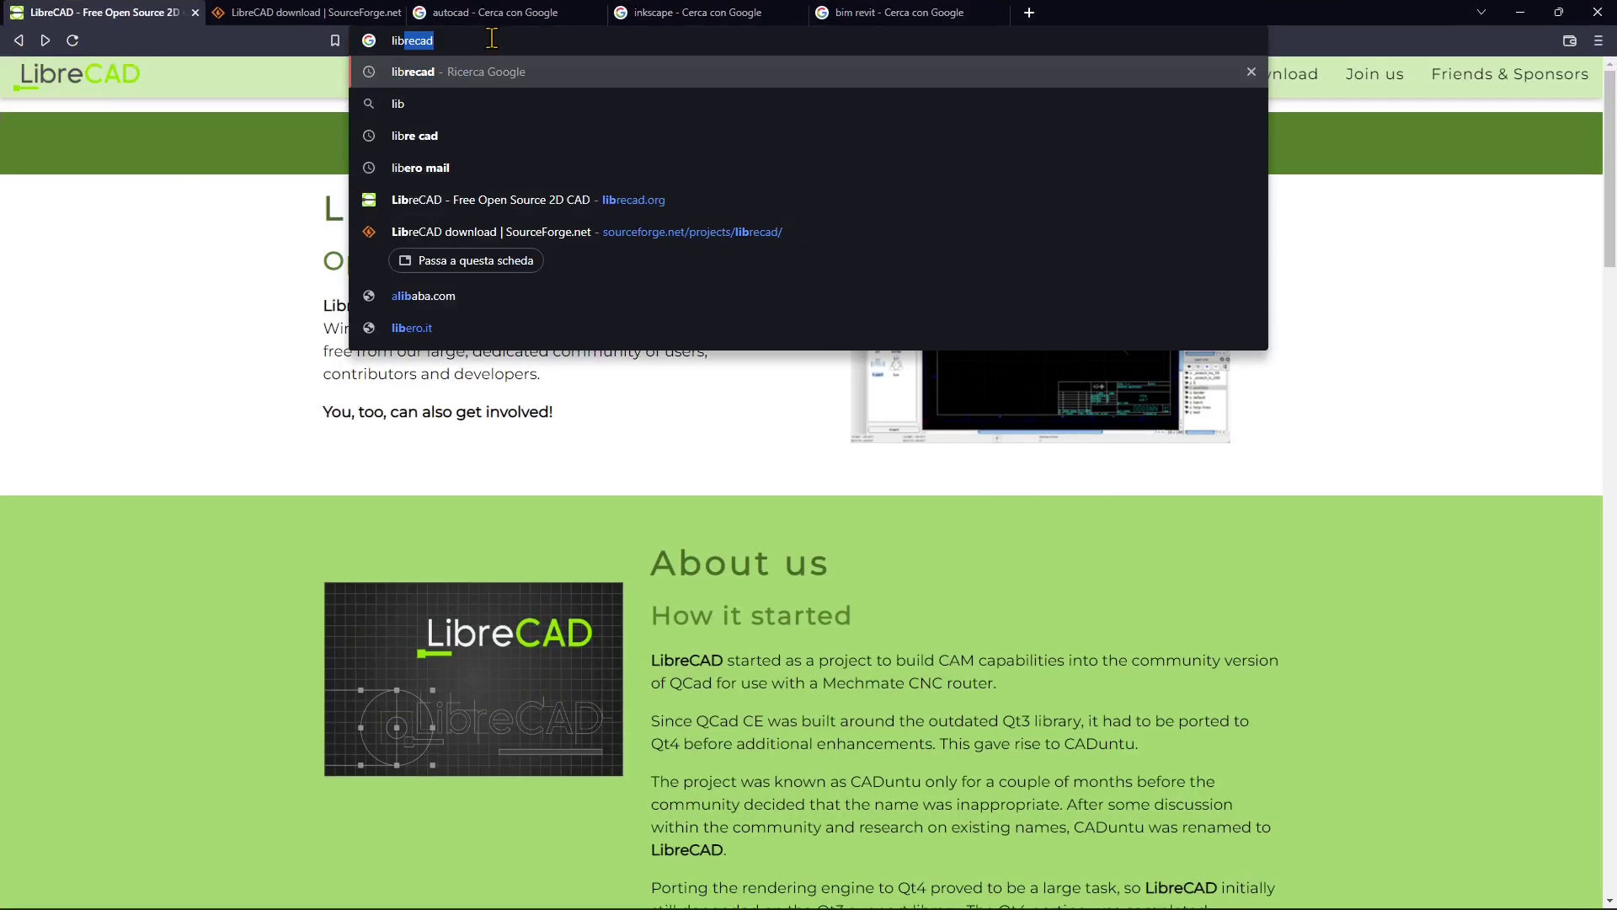
pyautogui.write('recad cad')
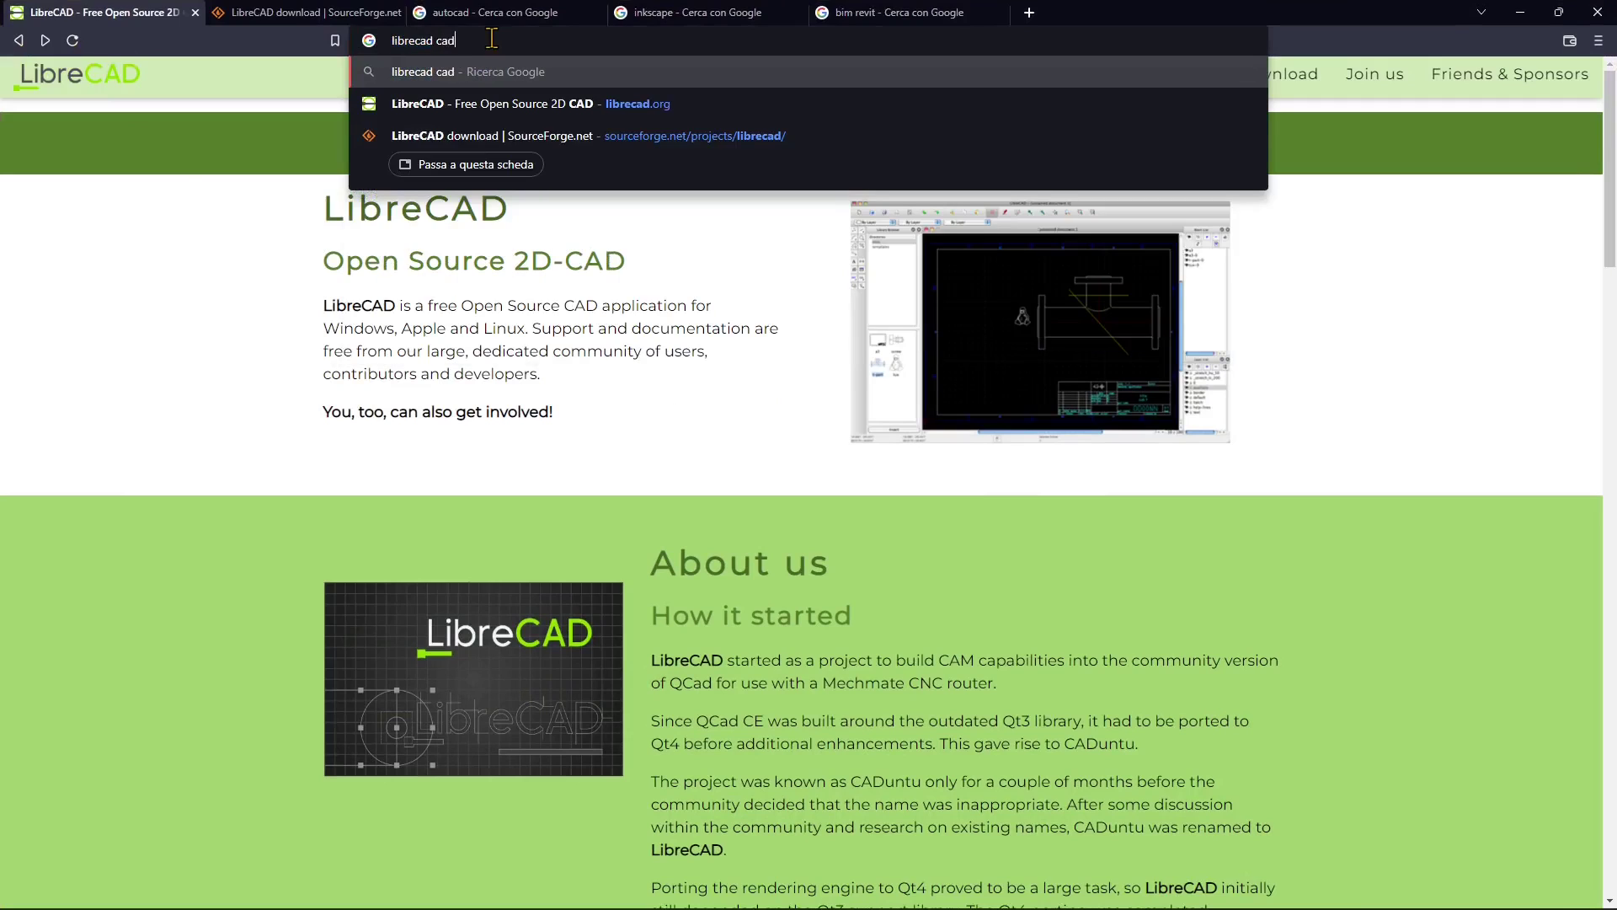
pyautogui.press('BackSpace')
pyautogui.press('BackSpace')
pyautogui.press('BackSpace')
pyautogui.write('org')
pyautogui.press('Return')
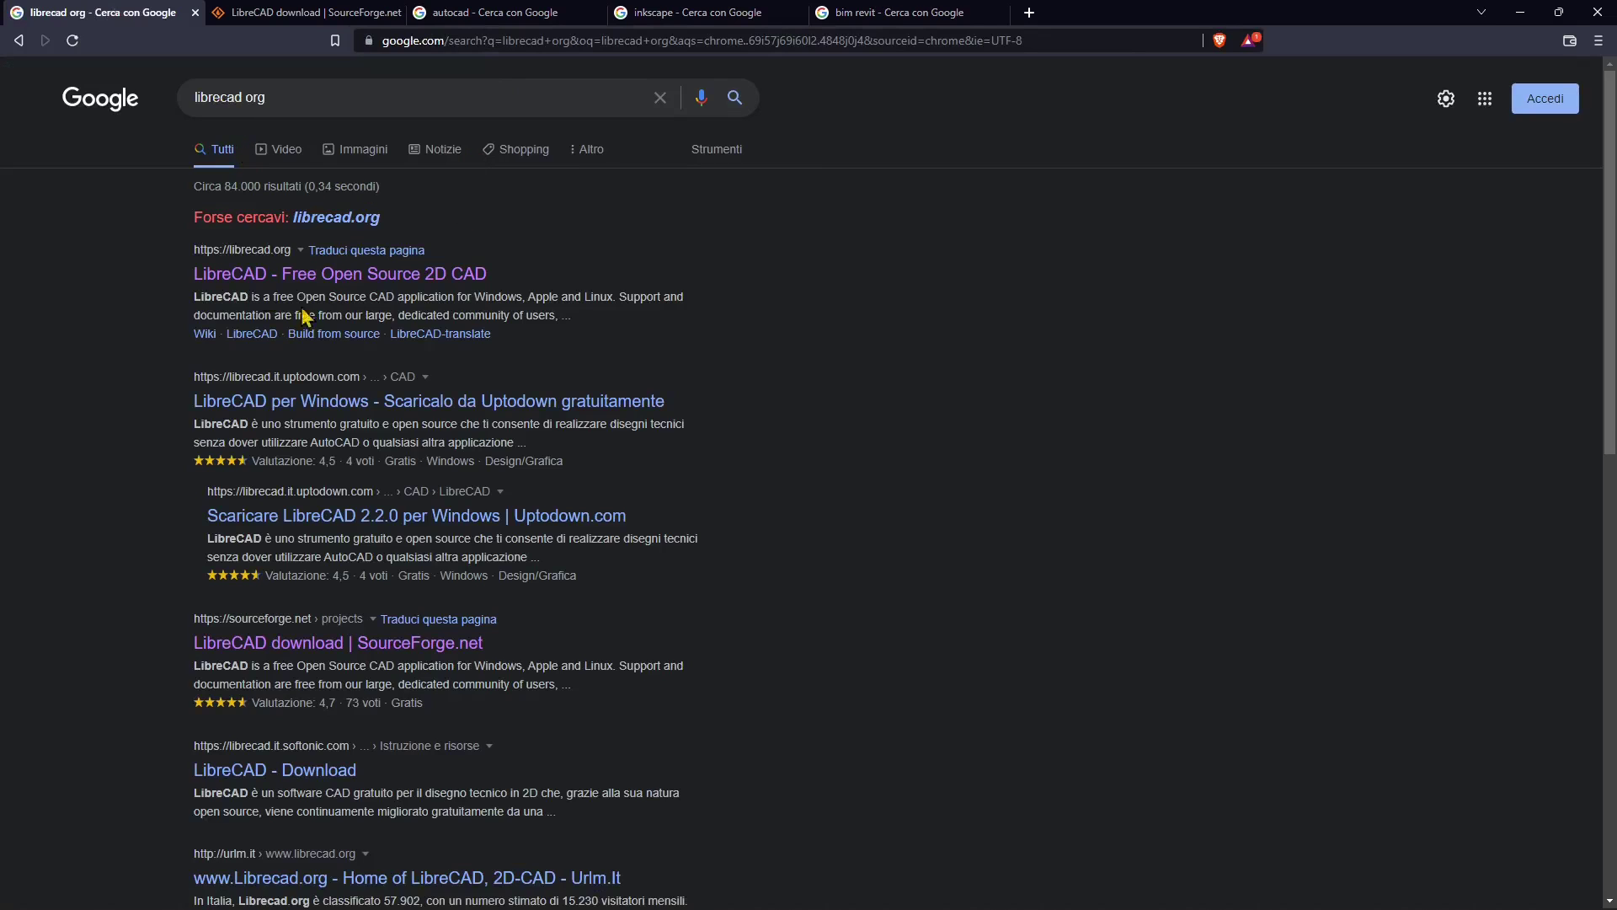
# - Open the official LibreCAD website from the search results and go to its download section
pyautogui.click(282, 284)
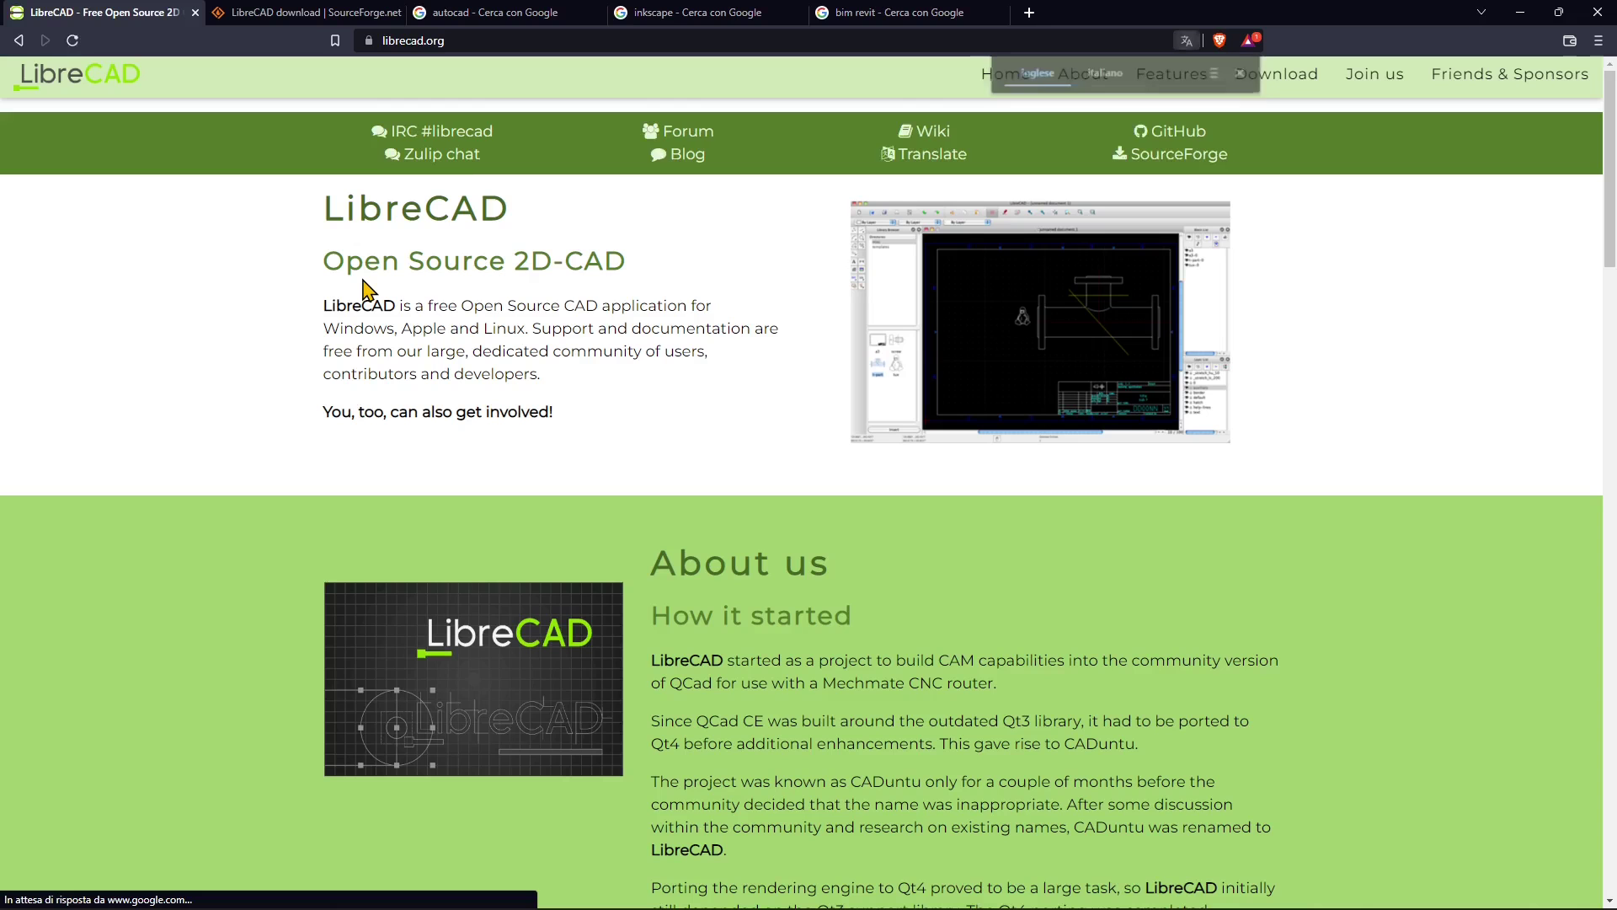
pyautogui.click(1242, 72)
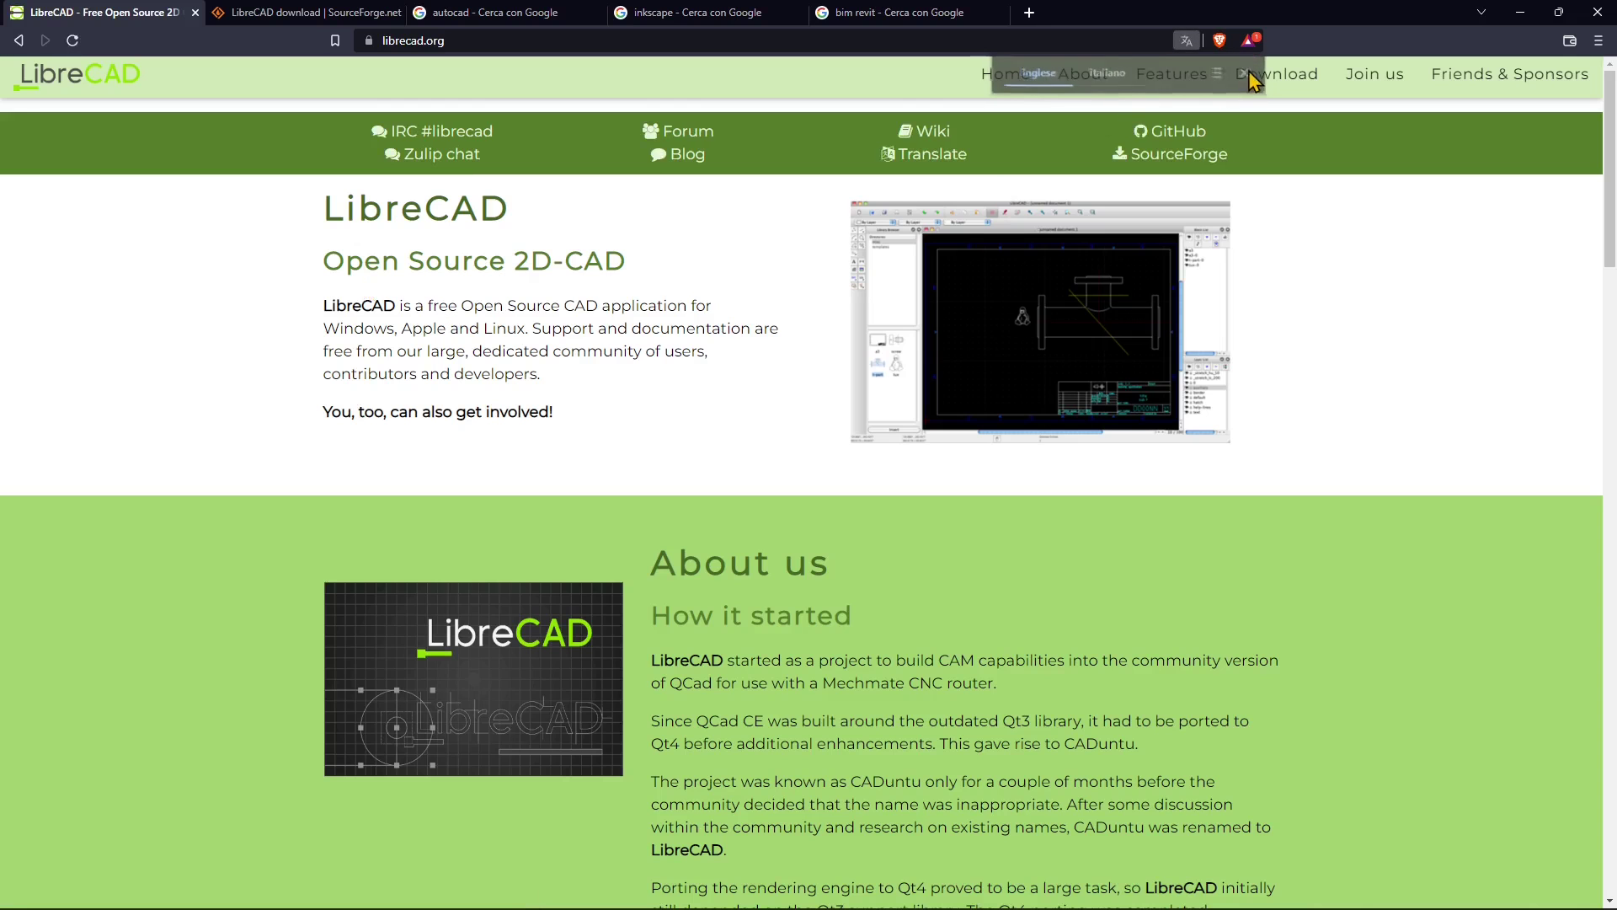
pyautogui.scroll(-10, 616, 303)
pyautogui.scroll(10, 769, 617)
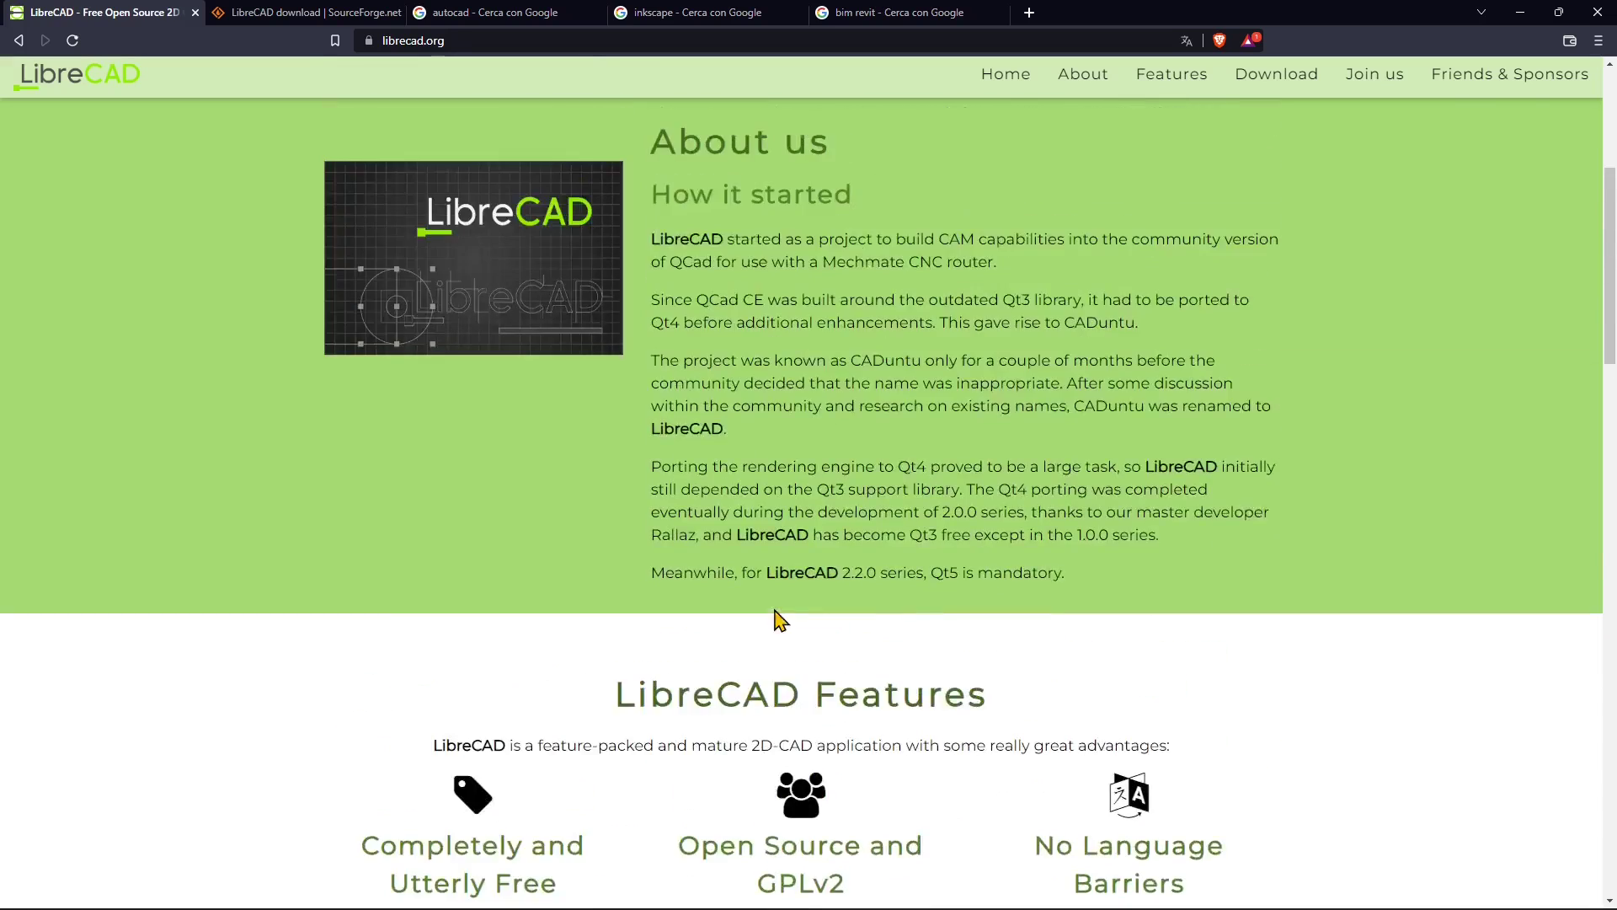
pyautogui.click(1273, 84)
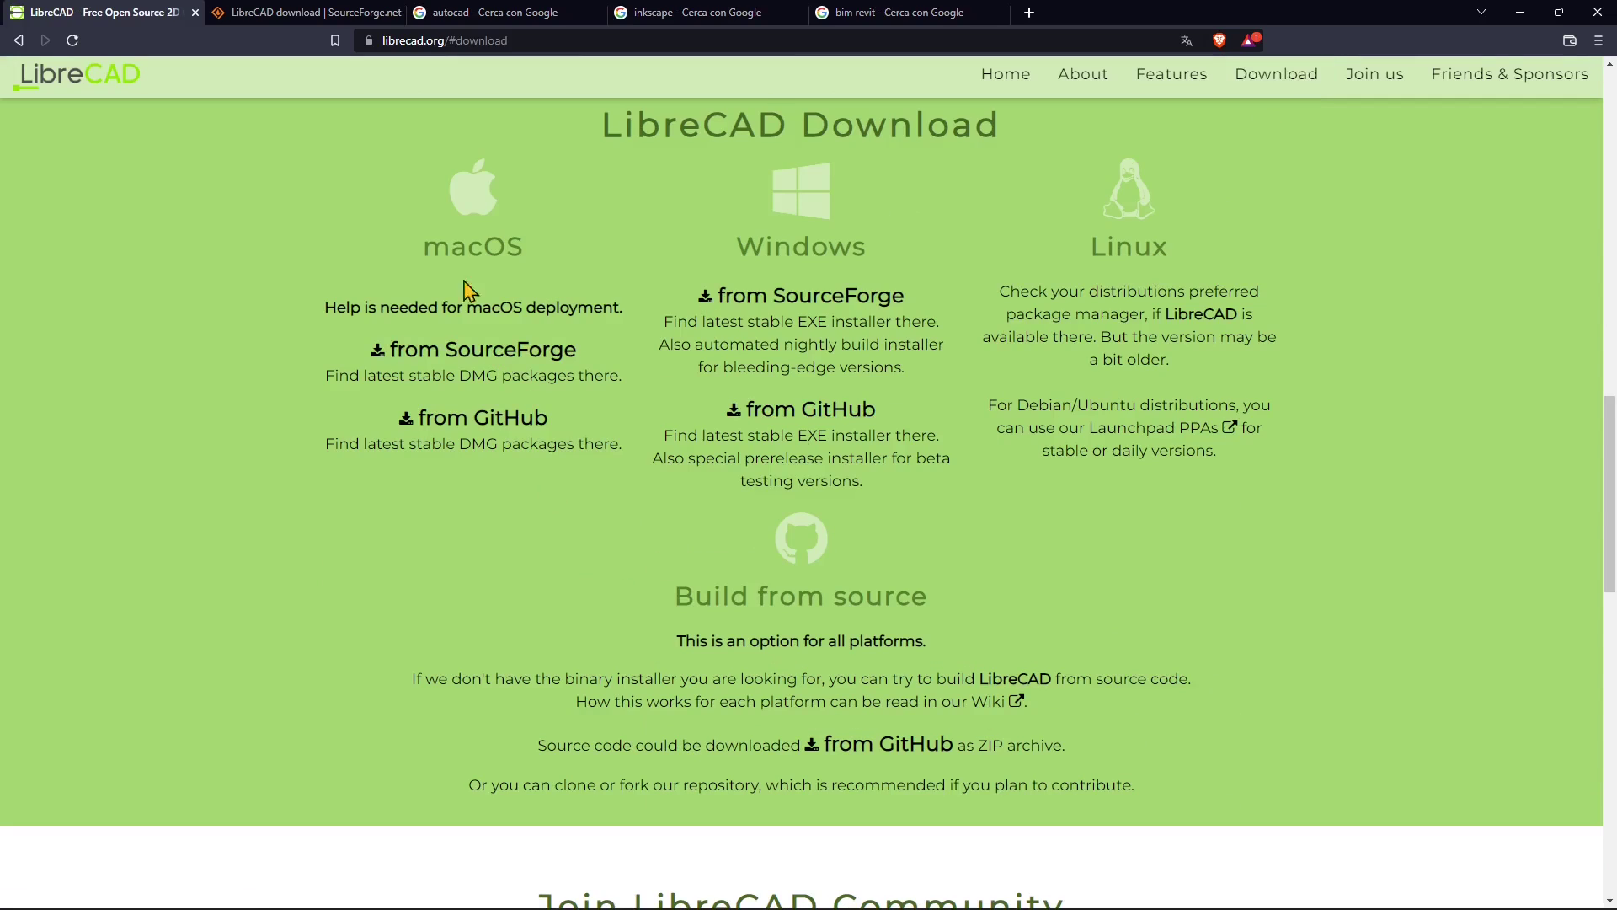
# - Examine the macOS, Windows and Linux options in the LibreCAD download section
pyautogui.moveTo(430, 243); pyautogui.dragTo(542, 253)
pyautogui.click(757, 255)
pyautogui.moveTo(738, 250); pyautogui.dragTo(900, 255)
pyautogui.click(1089, 260)
pyautogui.moveTo(1093, 268); pyautogui.dragTo(1179, 270)
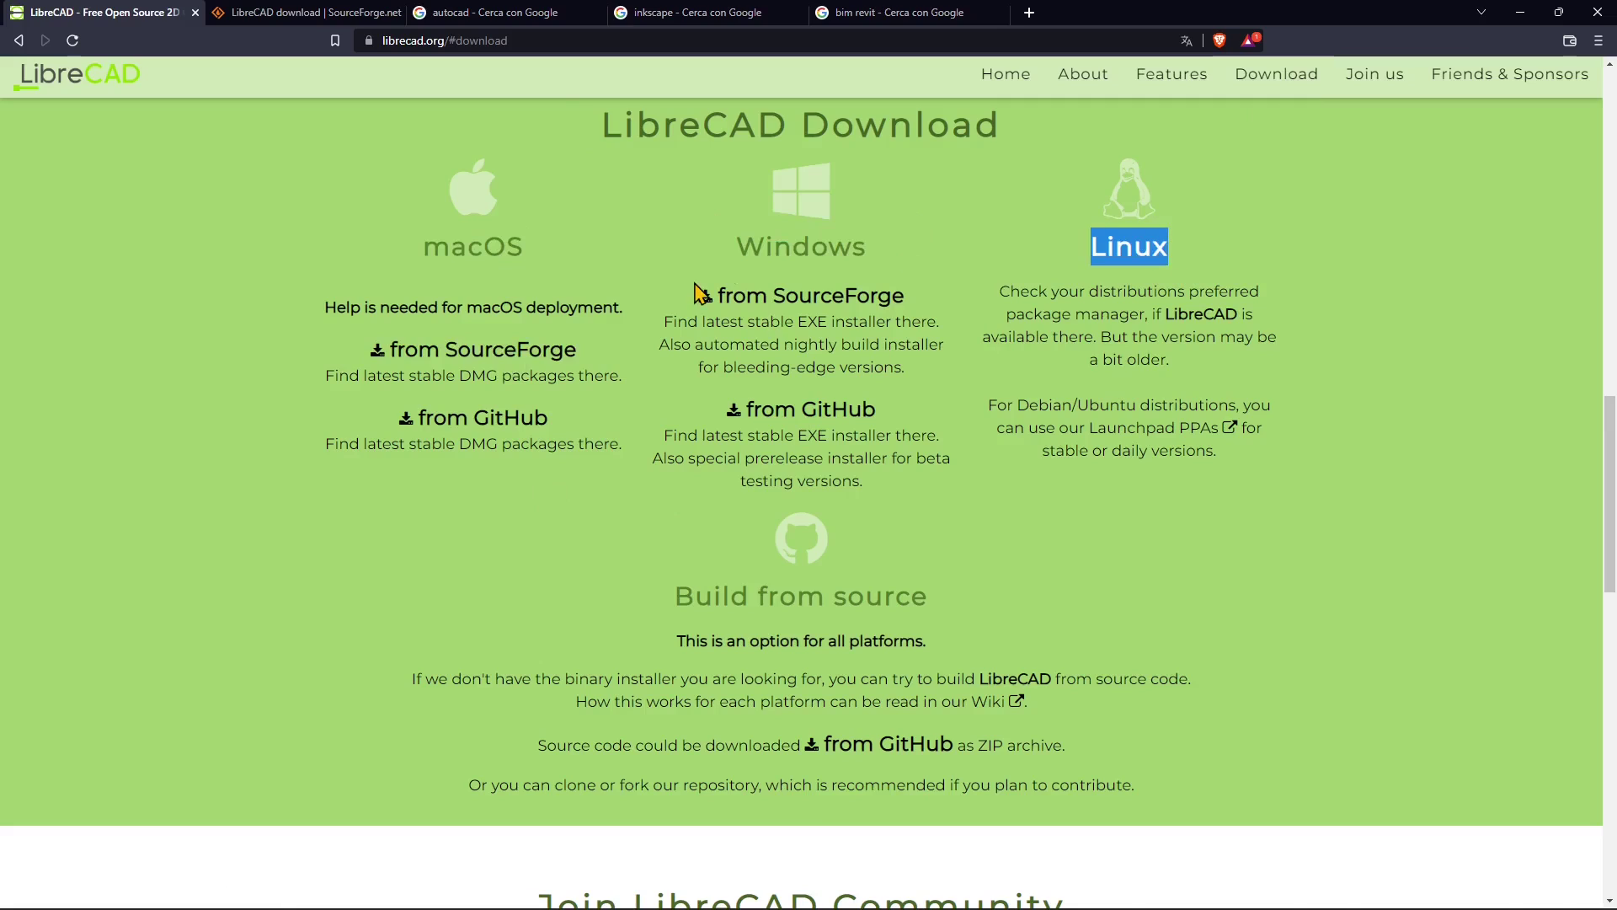
pyautogui.click(722, 261)
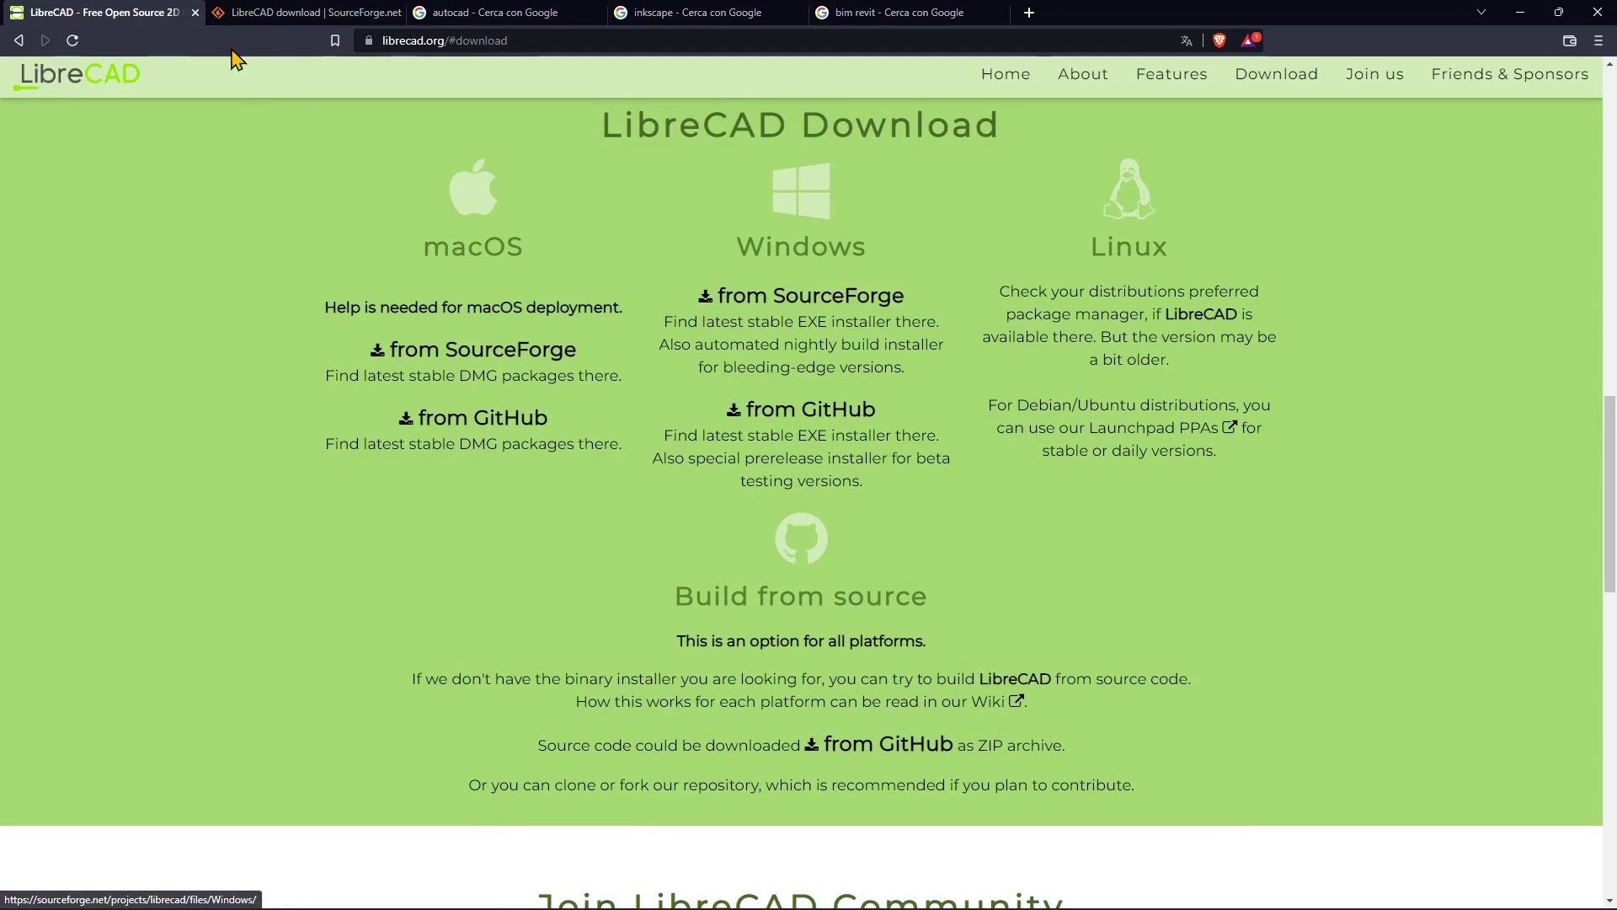
# - Try the LibreCAD installer download from its SourceForge page, cancelling the file save
pyautogui.click(248, 17)
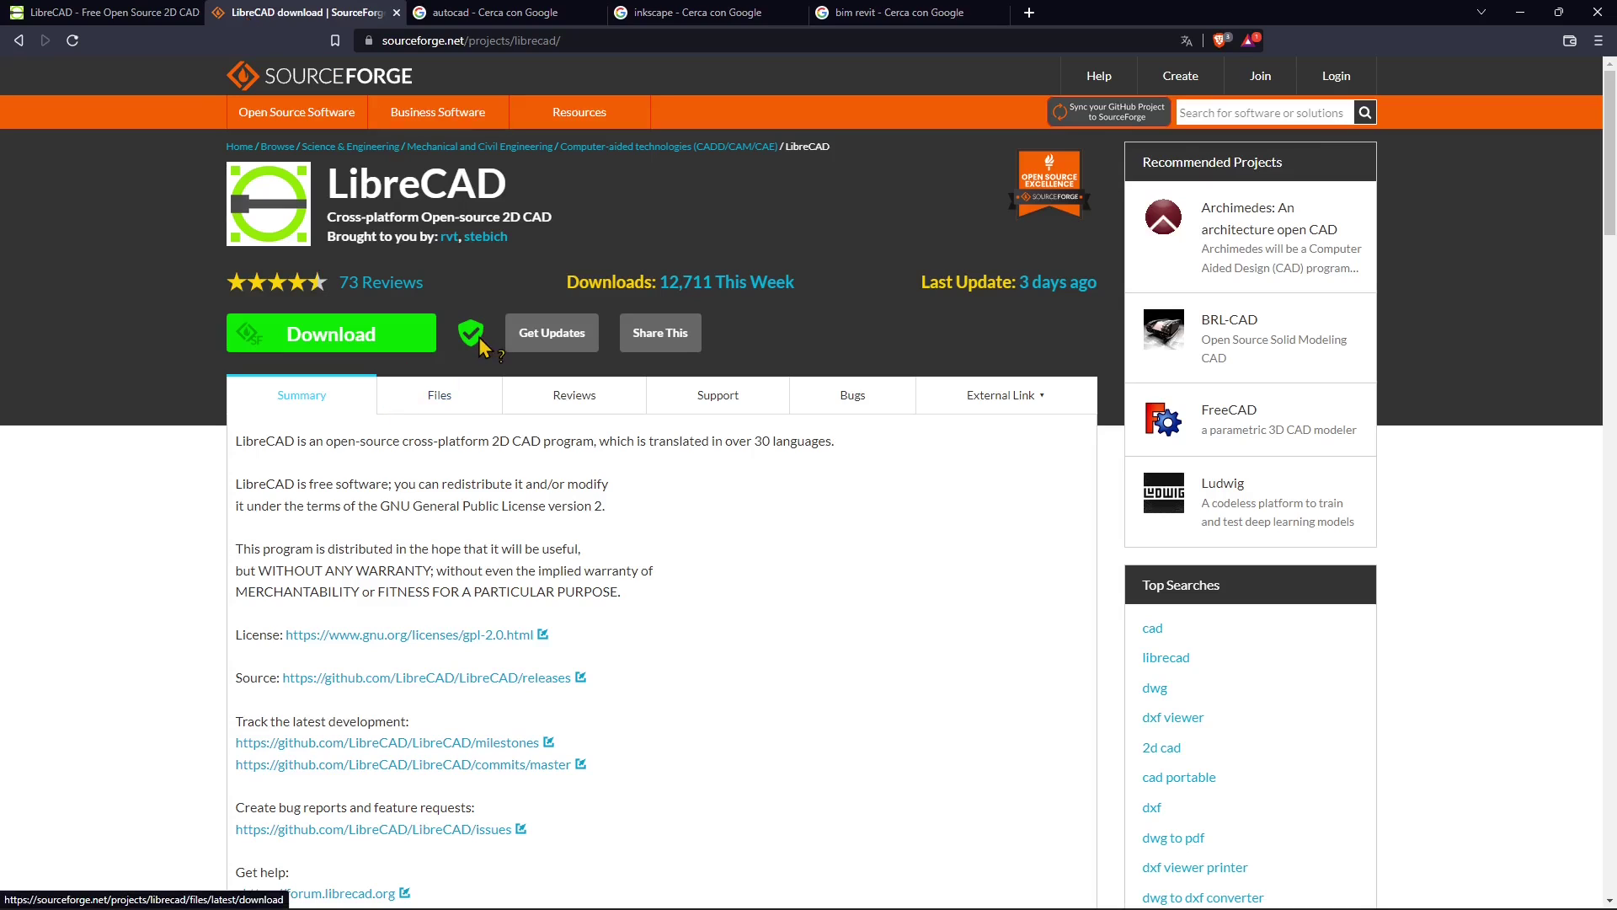
pyautogui.click(344, 345)
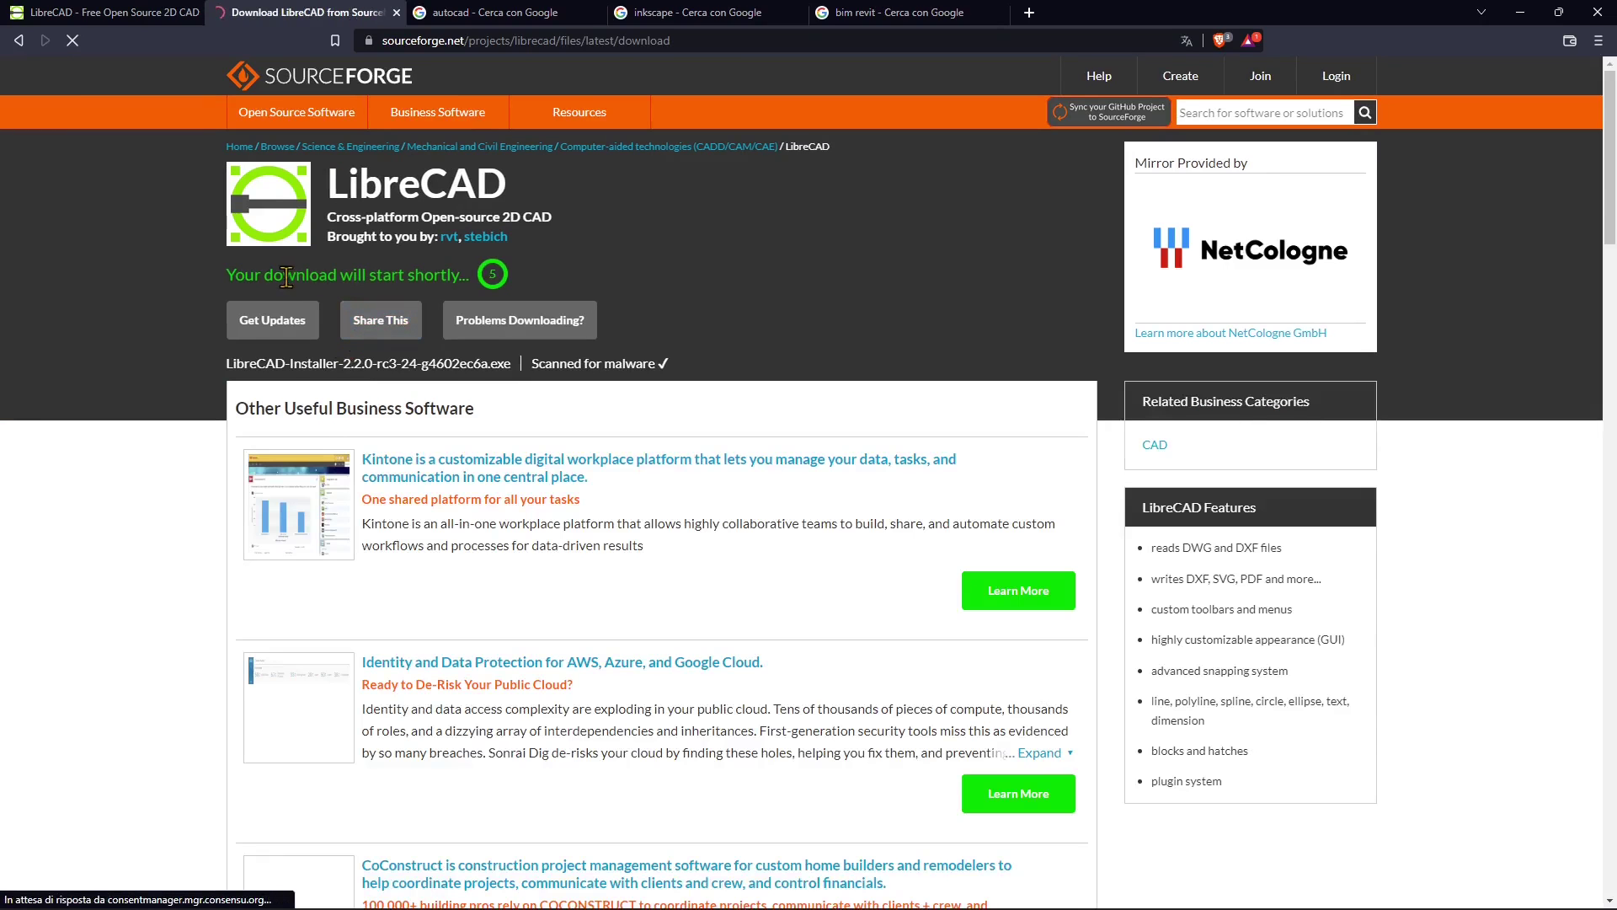
pyautogui.moveTo(287, 276); pyautogui.dragTo(488, 282)
pyautogui.click(559, 283)
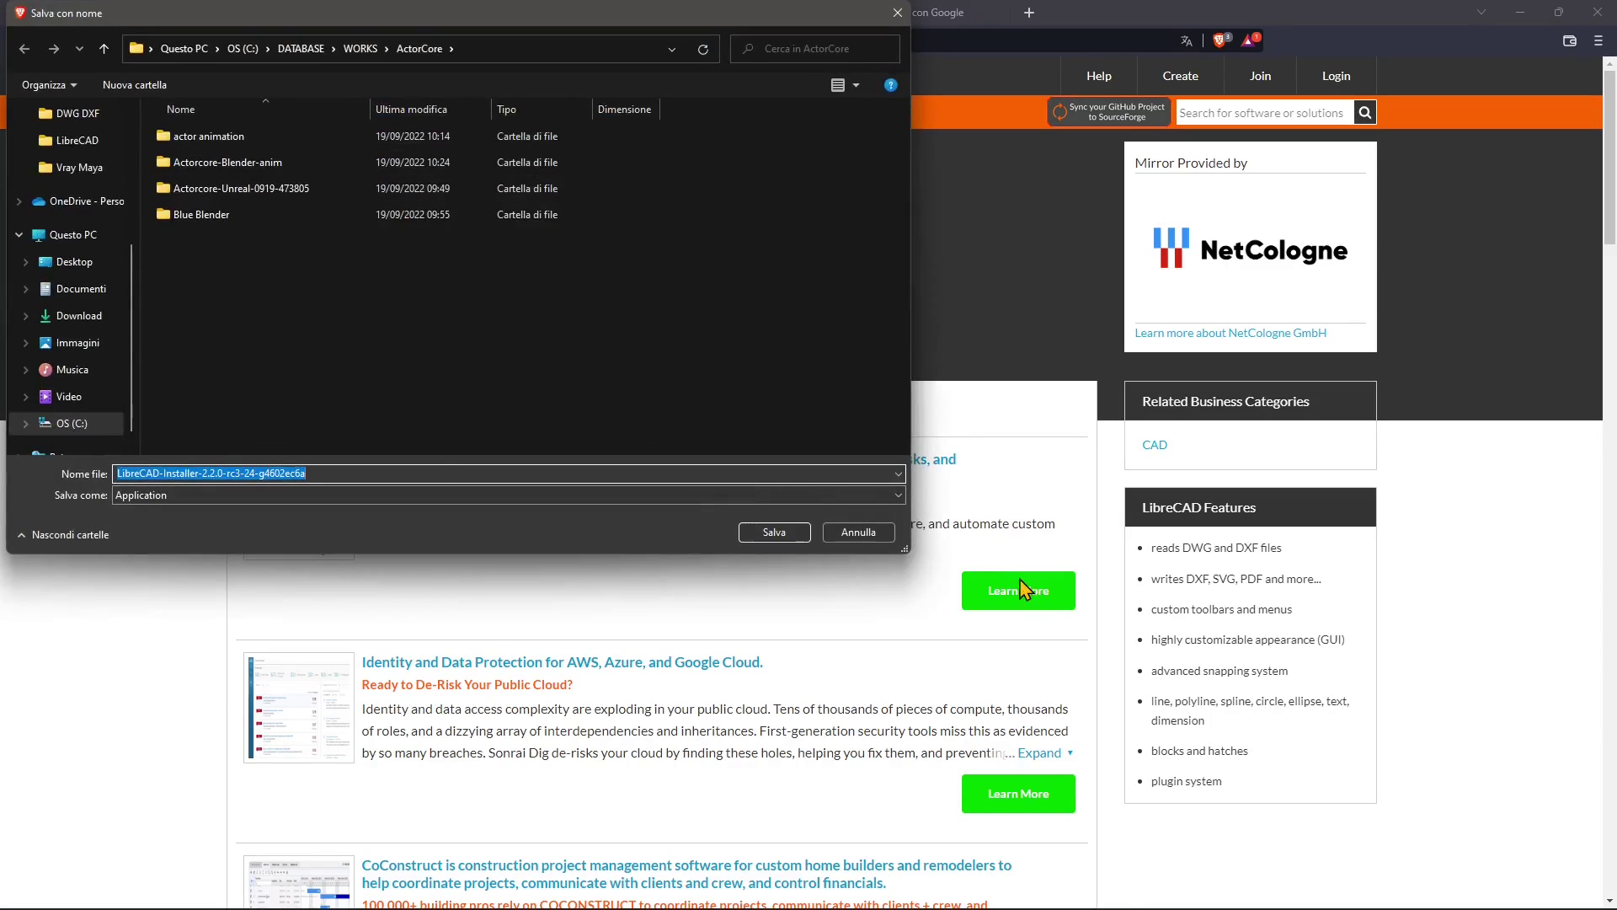
pyautogui.click(859, 532)
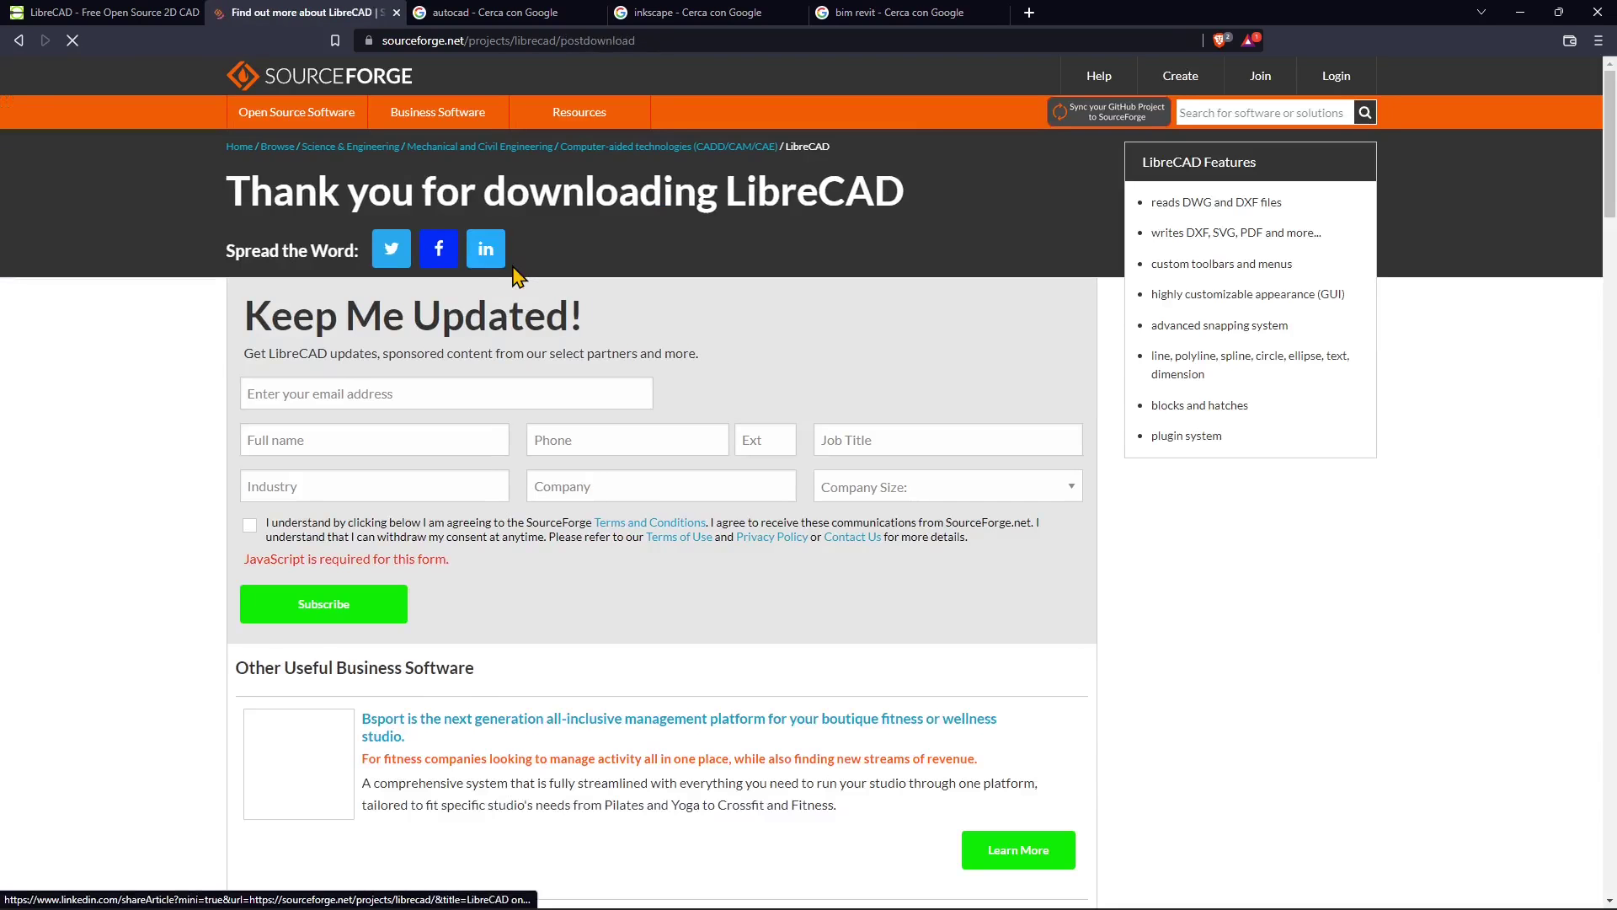
# - Return to the LibreCAD website and go back to the beginning of its home page
pyautogui.click(128, 12)
pyautogui.scroll(2, 615, 297)
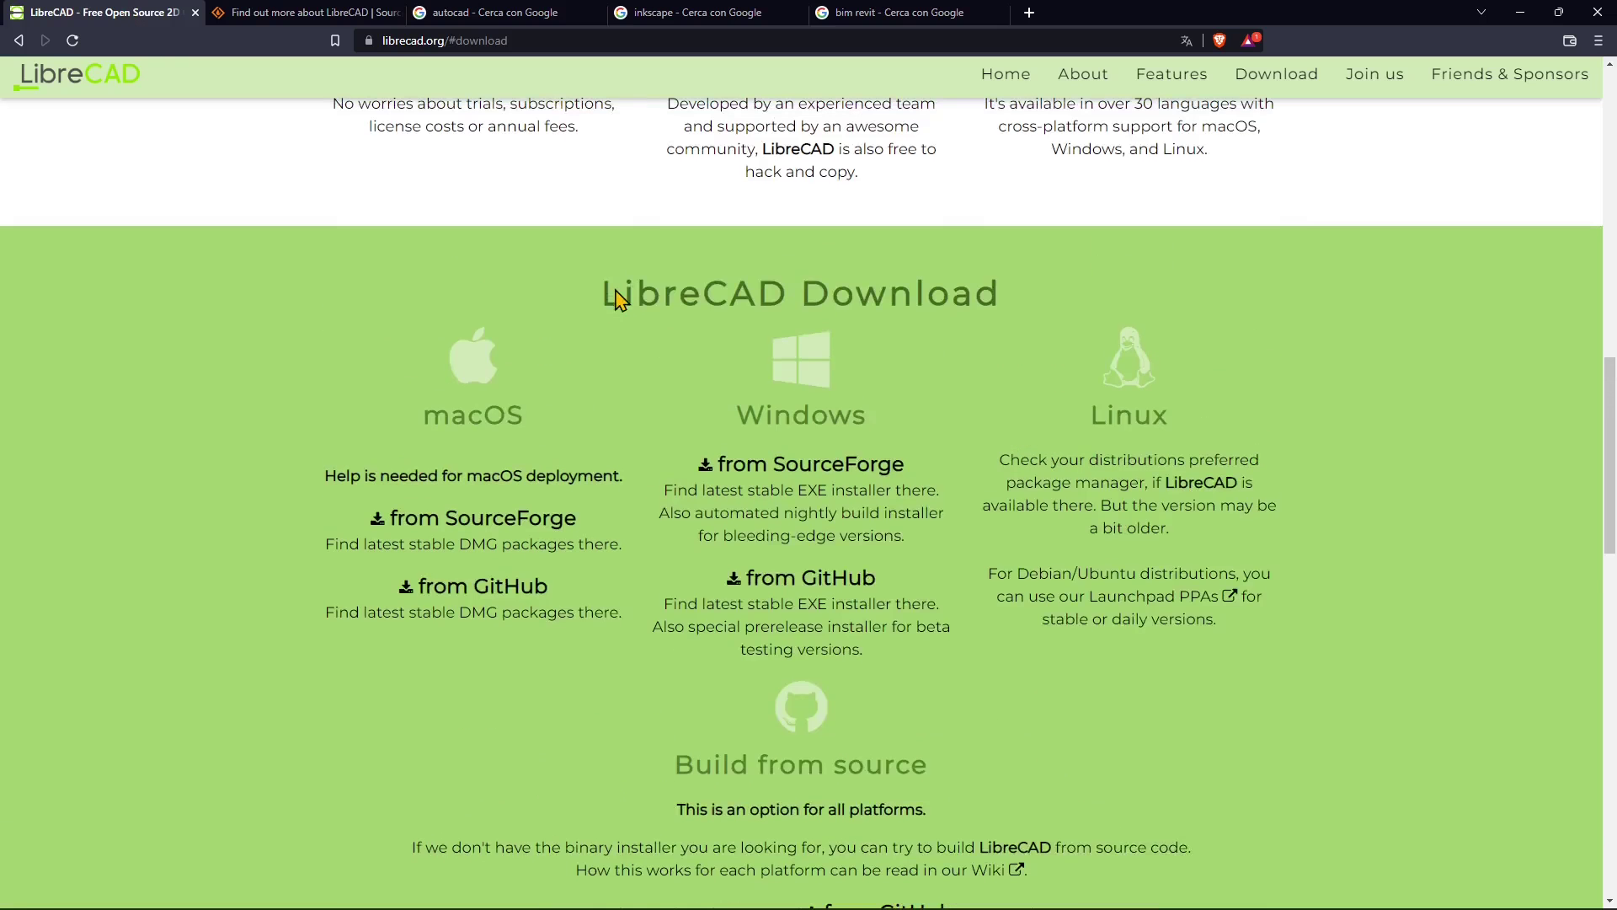
pyautogui.scroll(12, 638, 342)
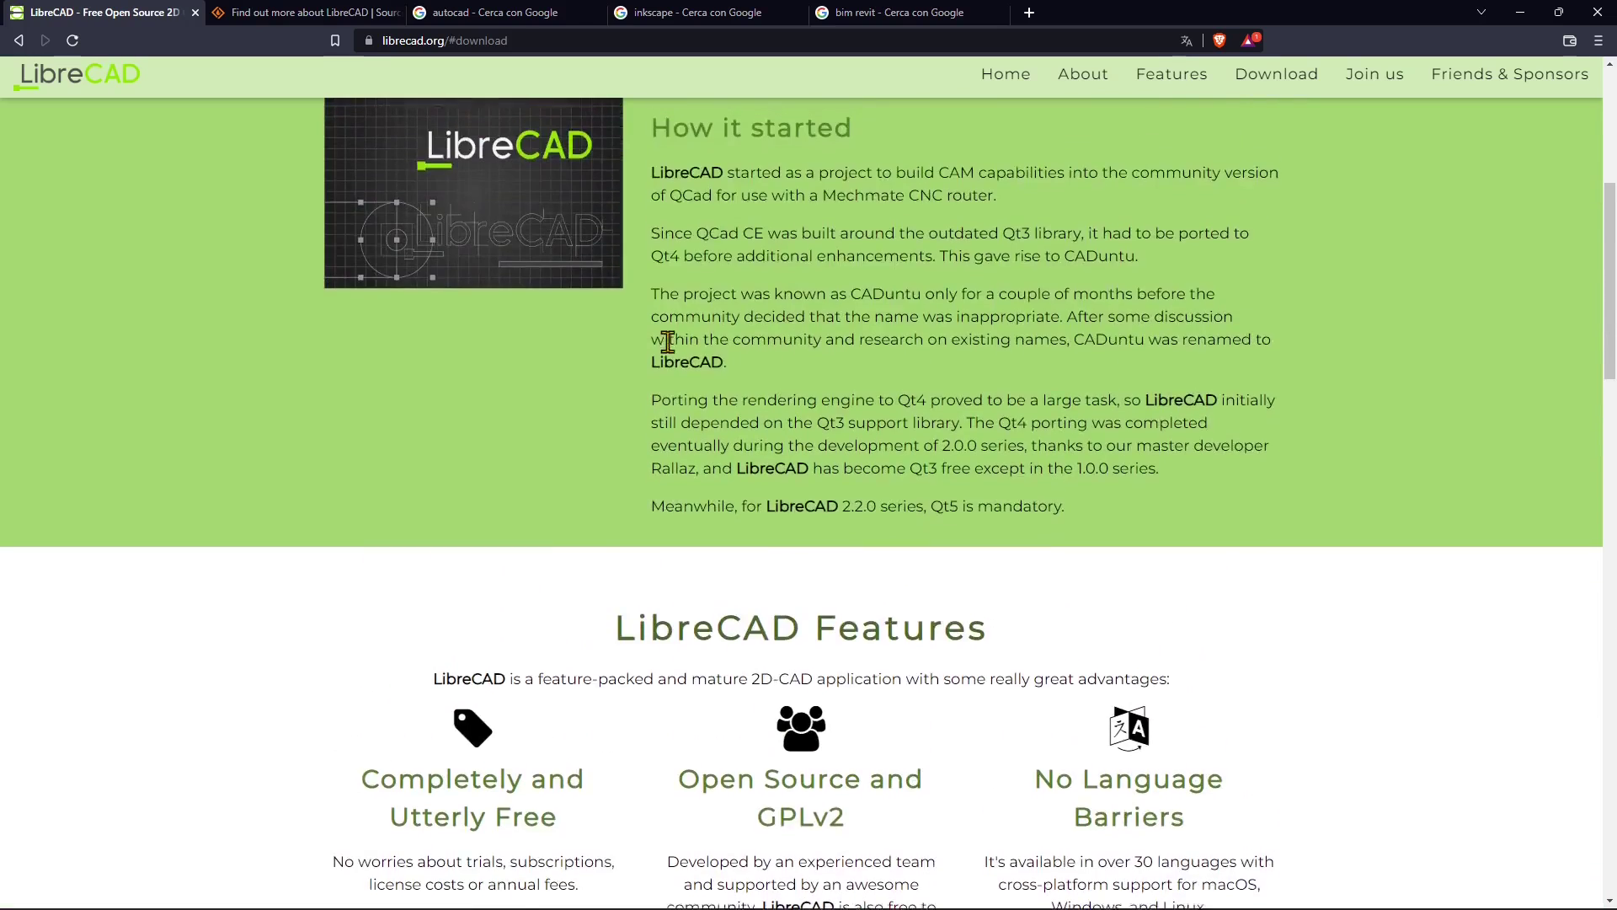
pyautogui.scroll(2, 470, 458)
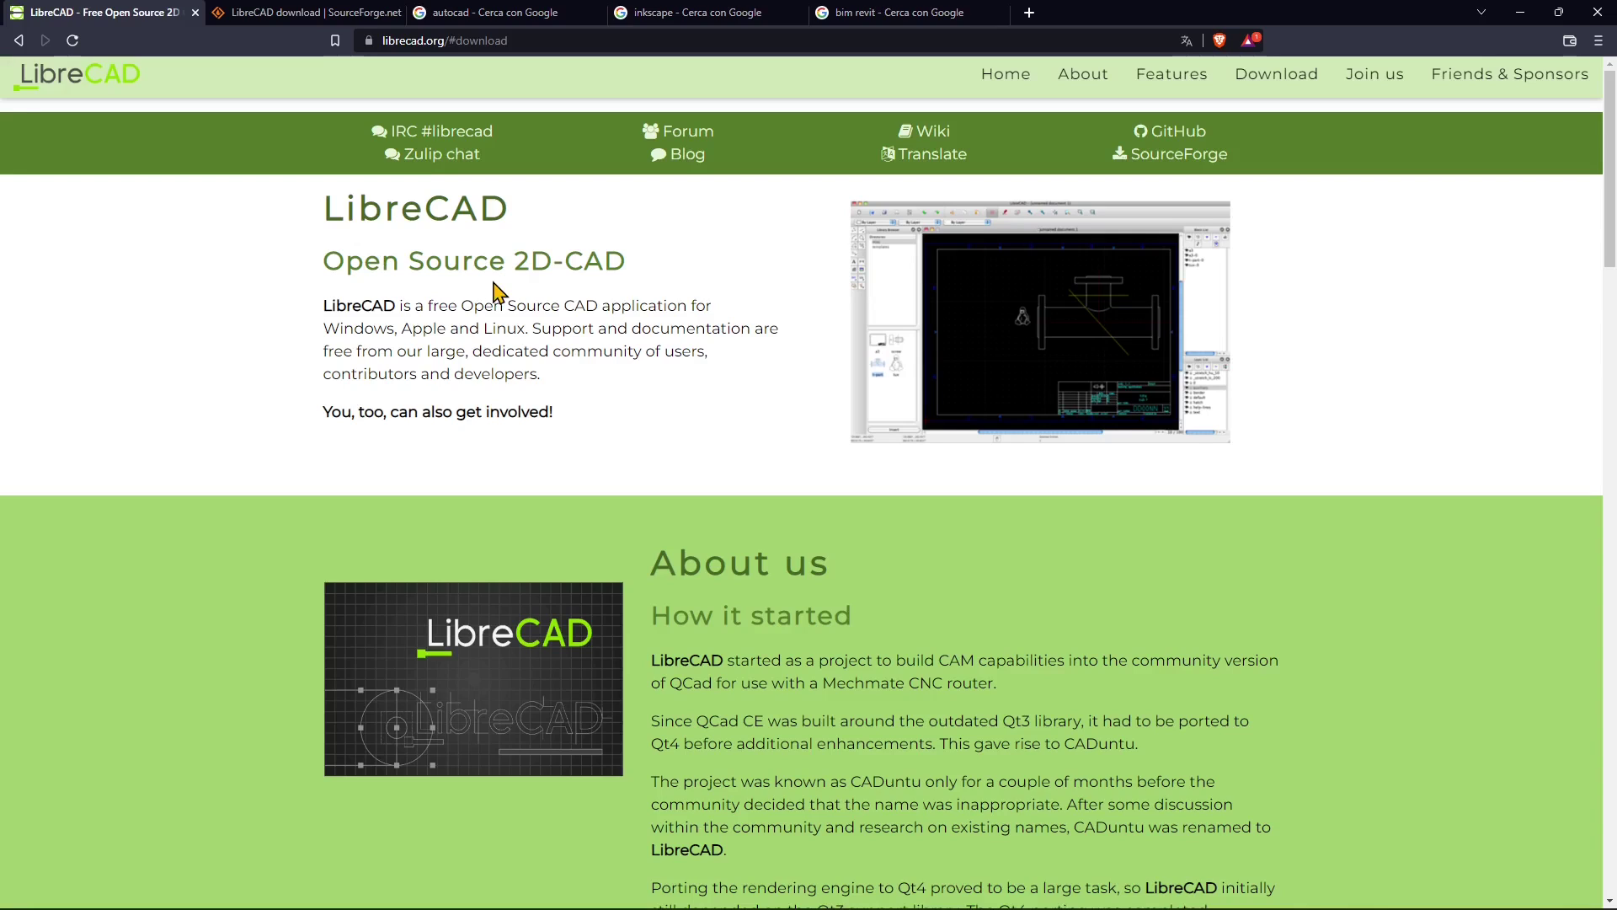
# - Review the open Google results for AutoCAD, including its prices and description, and those for Inkscape
pyautogui.click(474, 14)
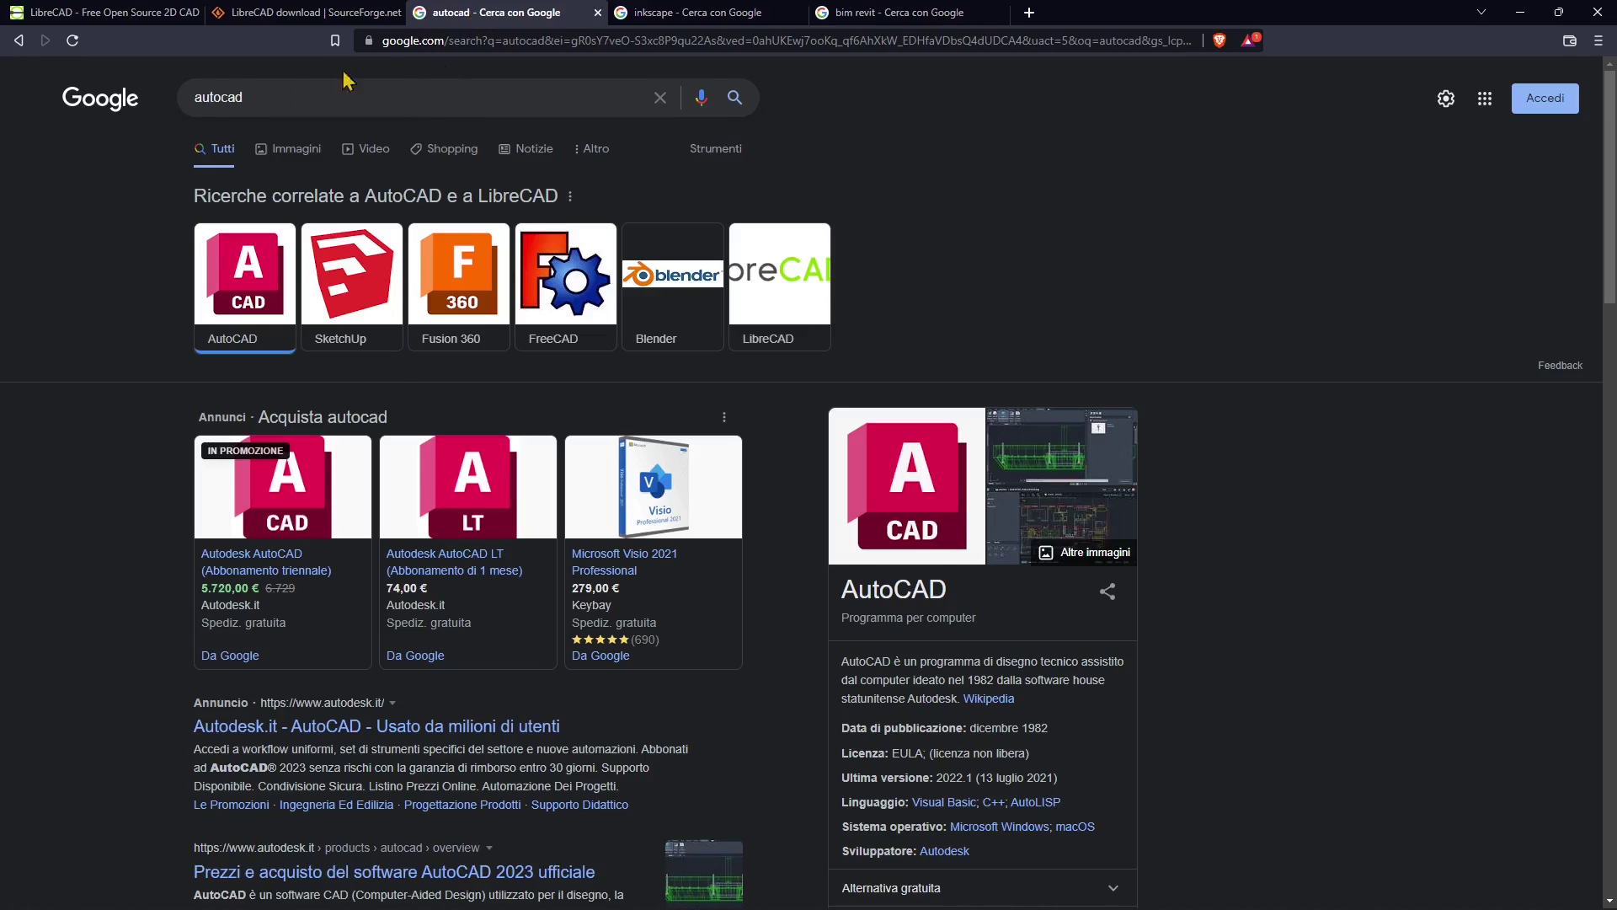
pyautogui.scroll(-2, 965, 683)
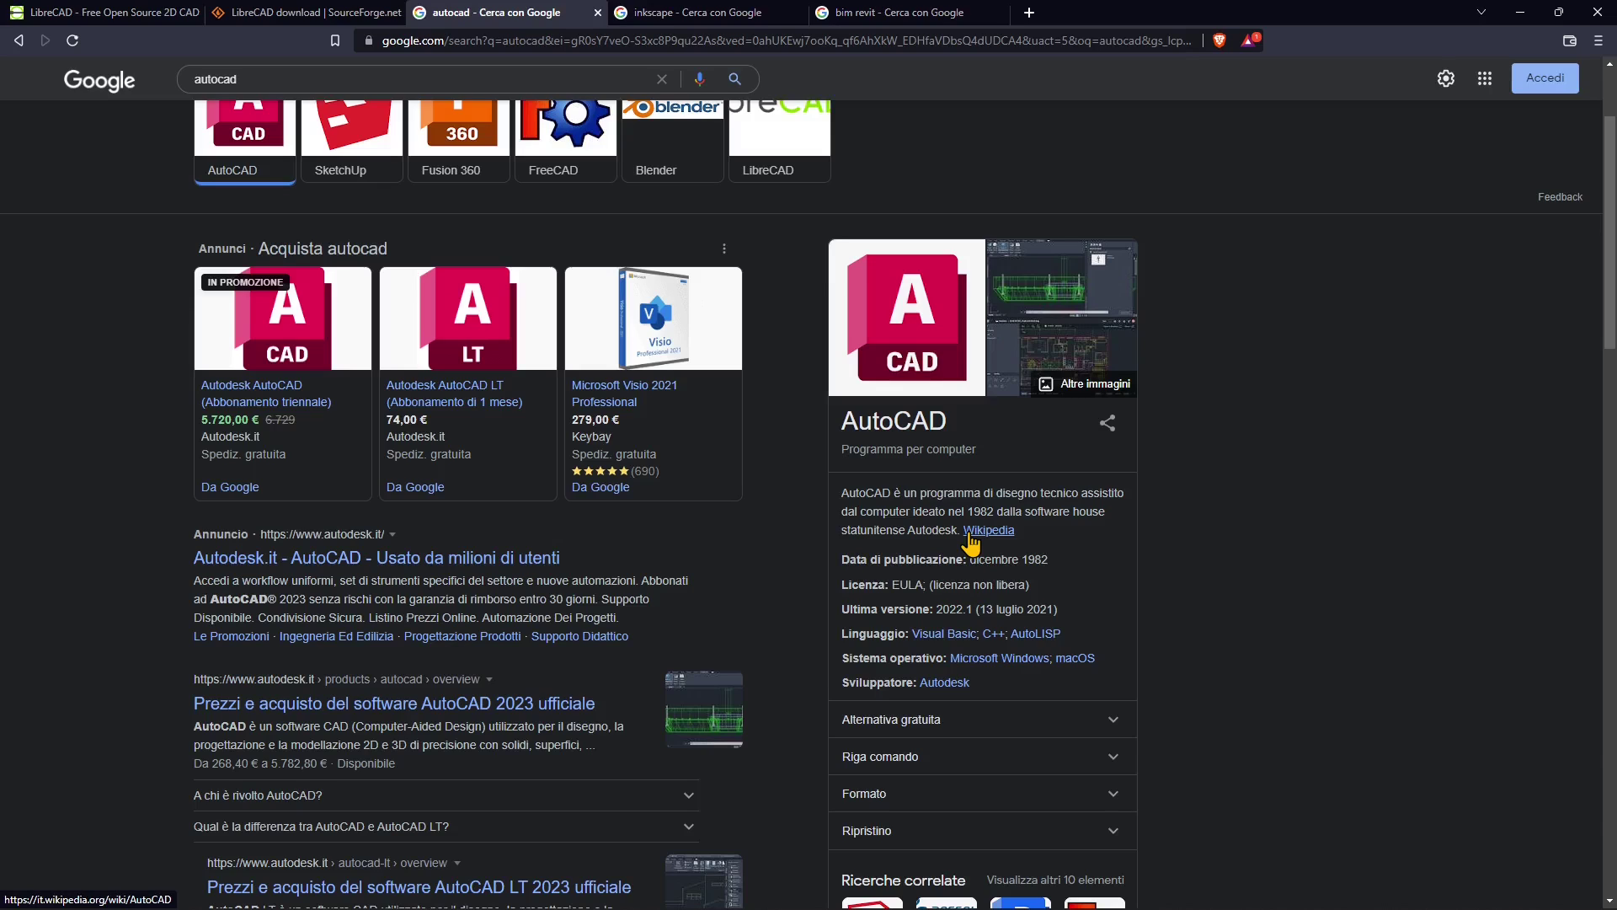
pyautogui.scroll(2, 455, 556)
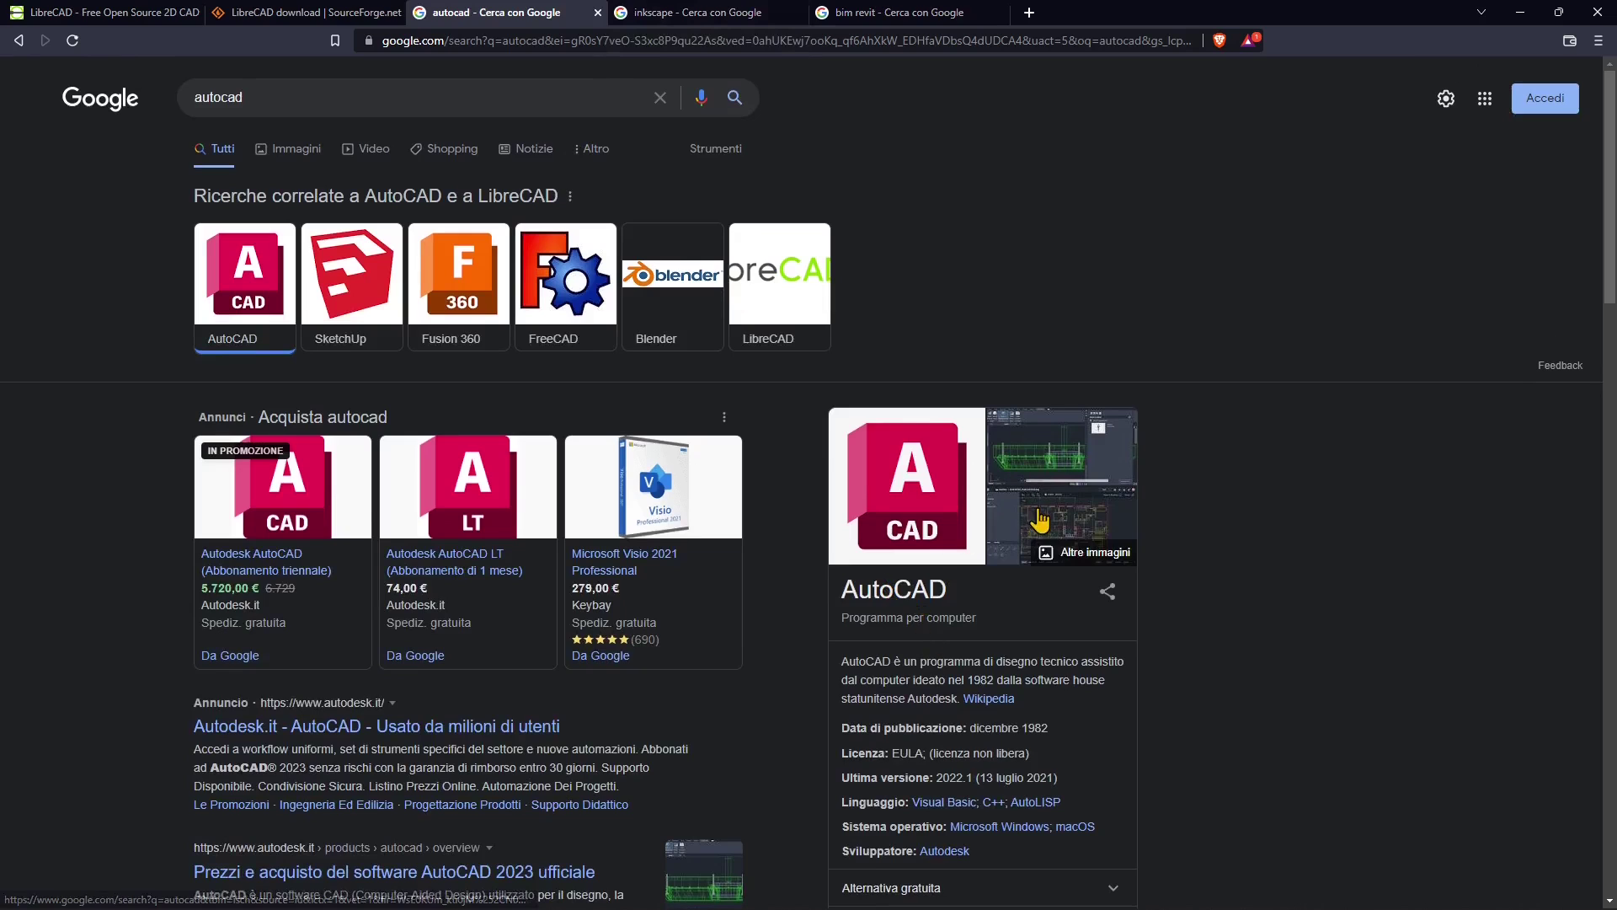
pyautogui.click(692, 13)
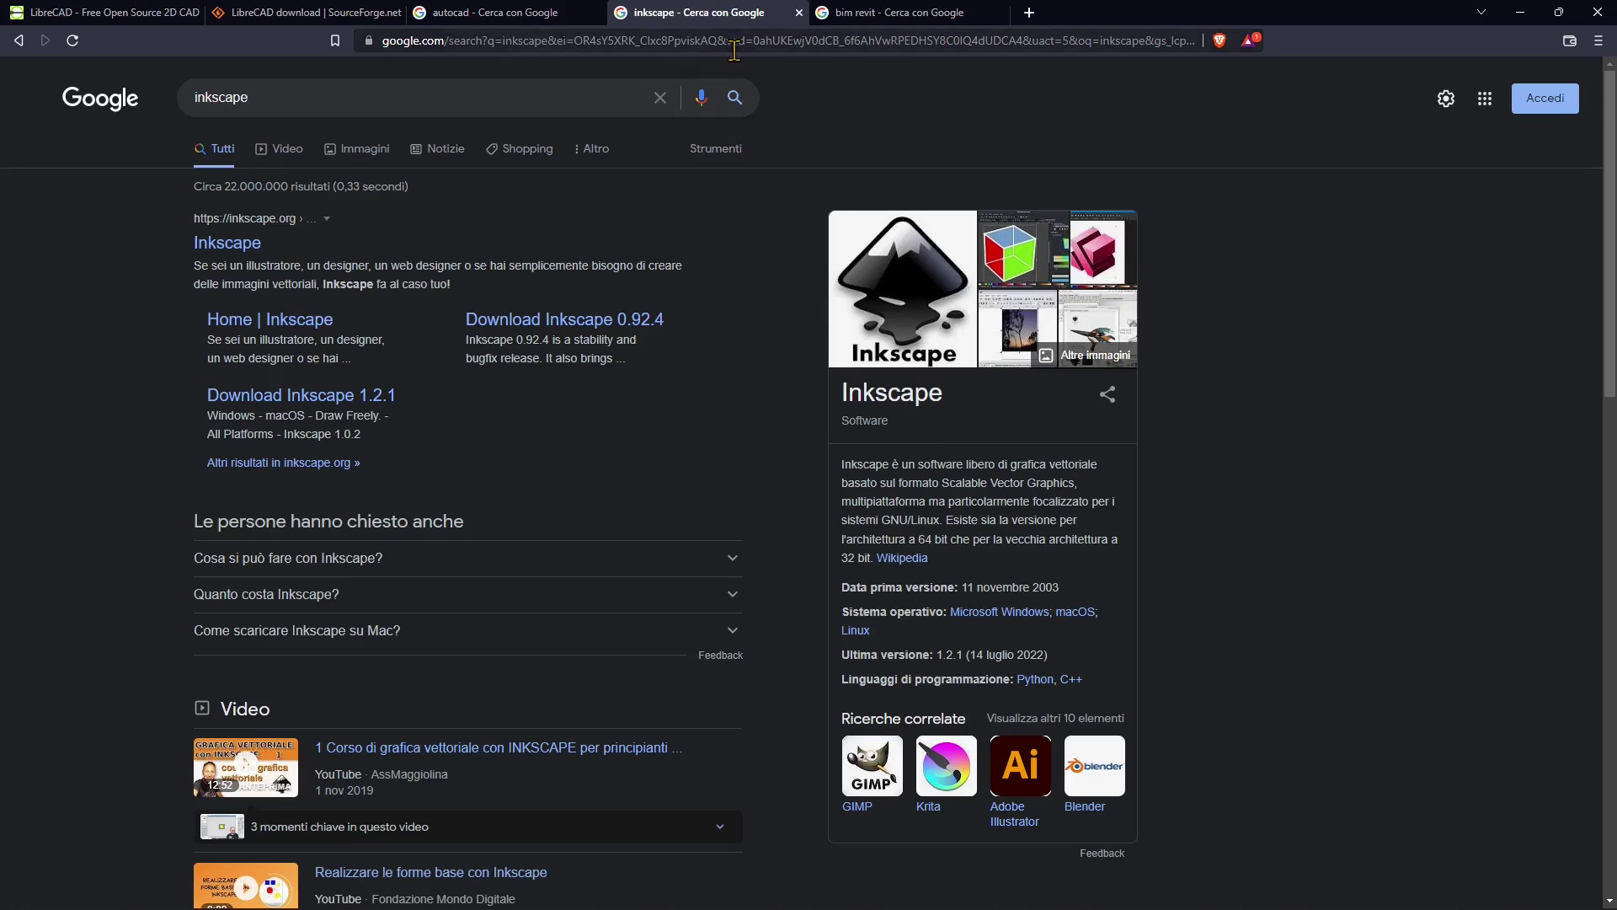
# - Review the open Google results for "bim revit" and show the image results for the same search
pyautogui.click(848, 19)
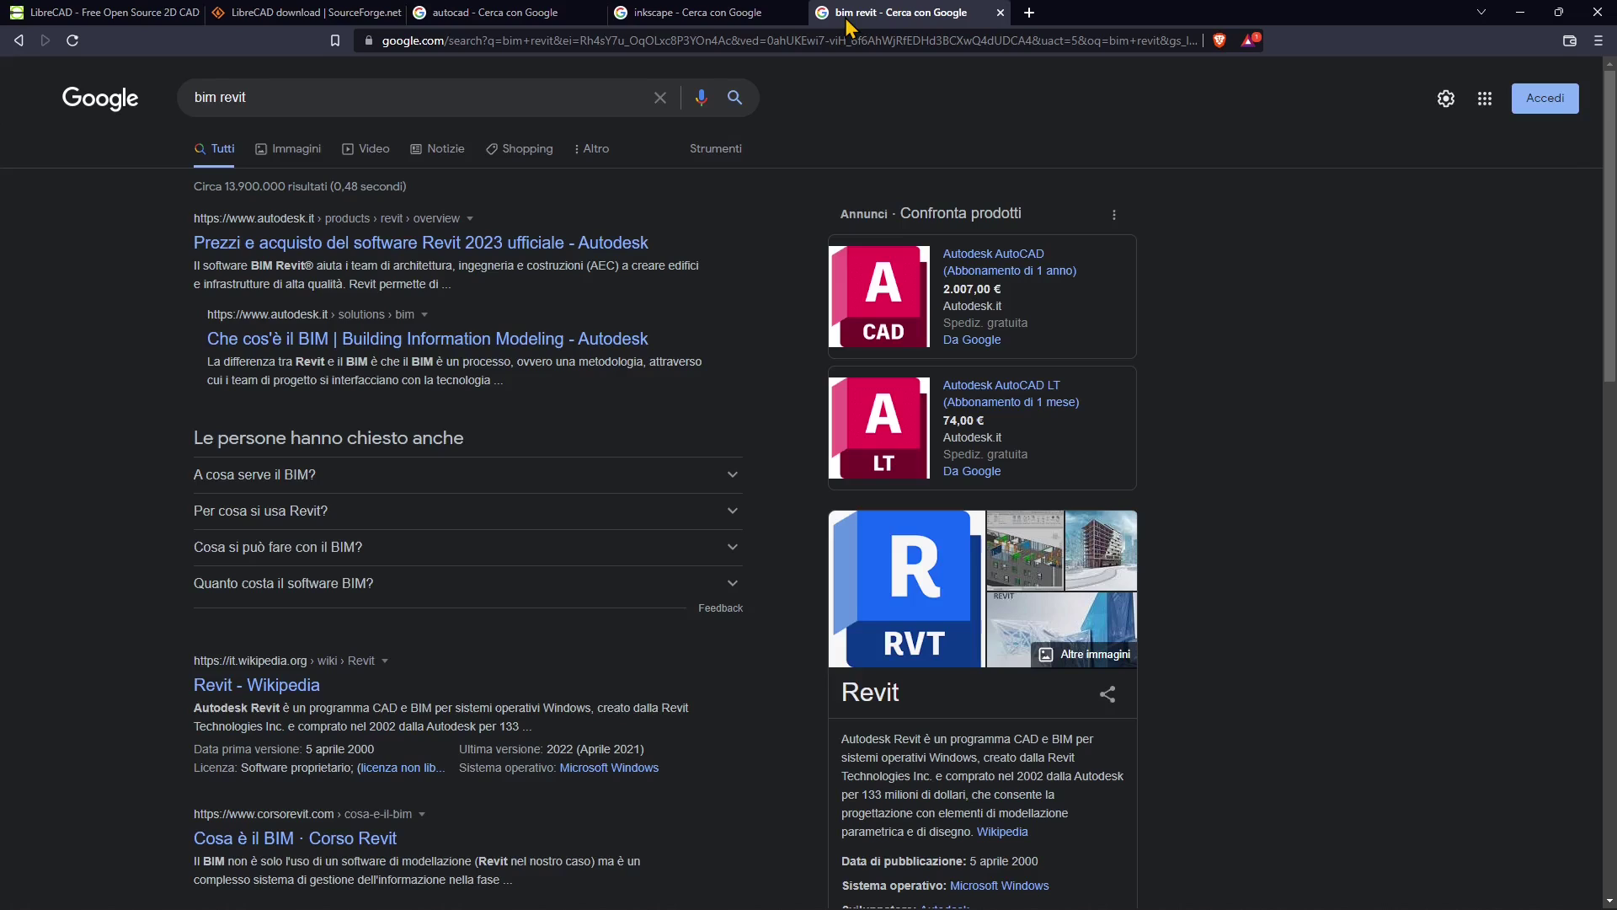
pyautogui.doubleClick(203, 96)
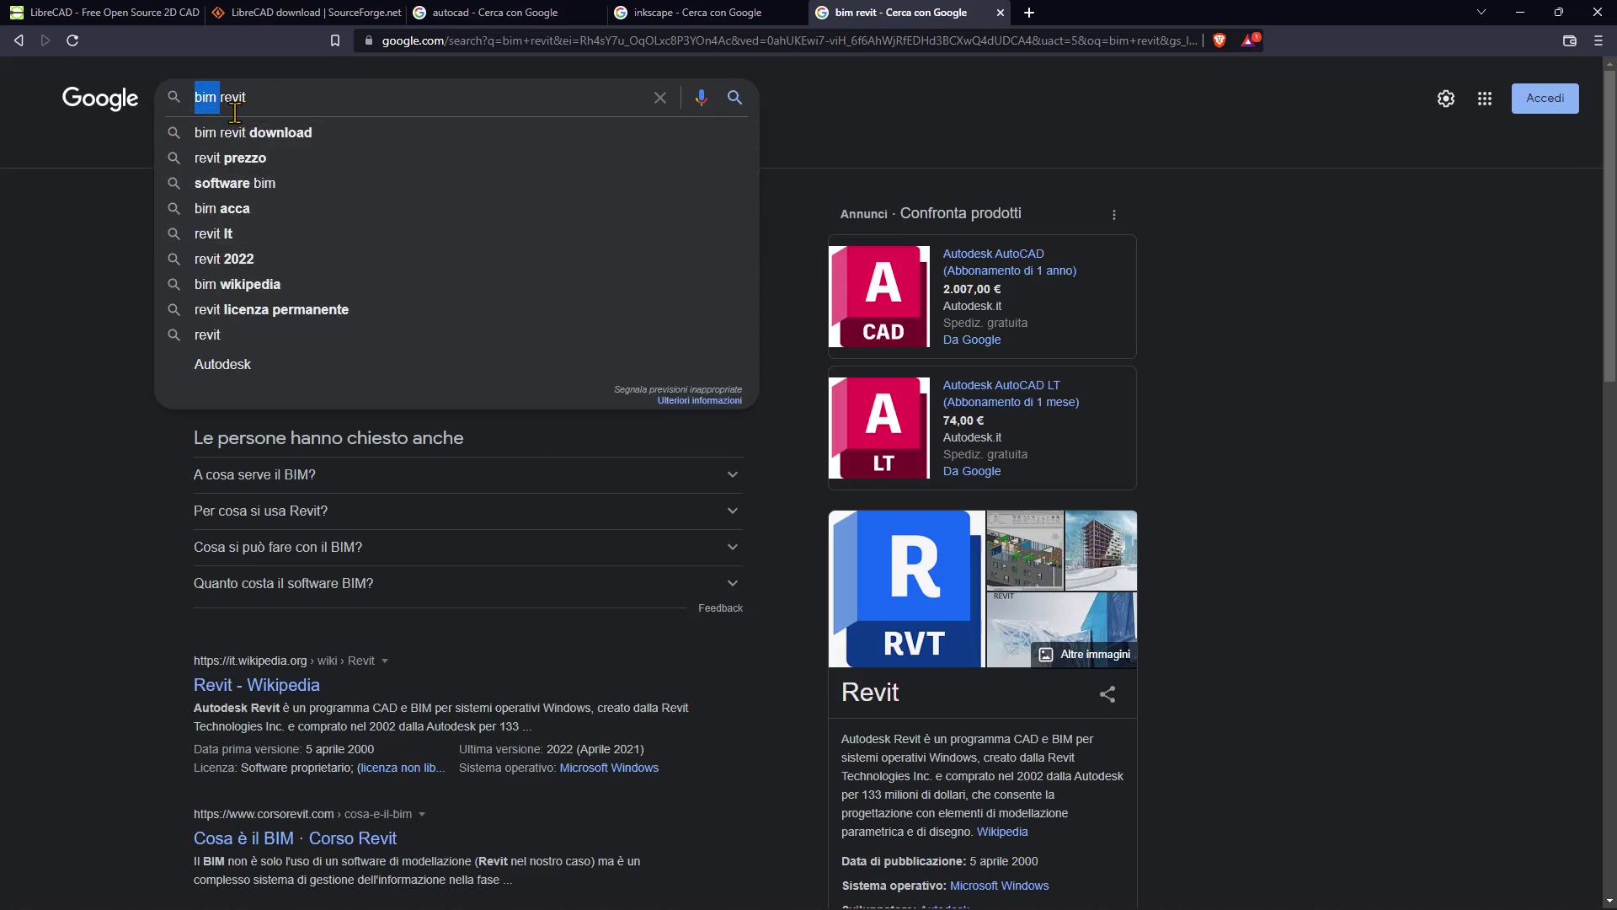
pyautogui.click(1220, 201)
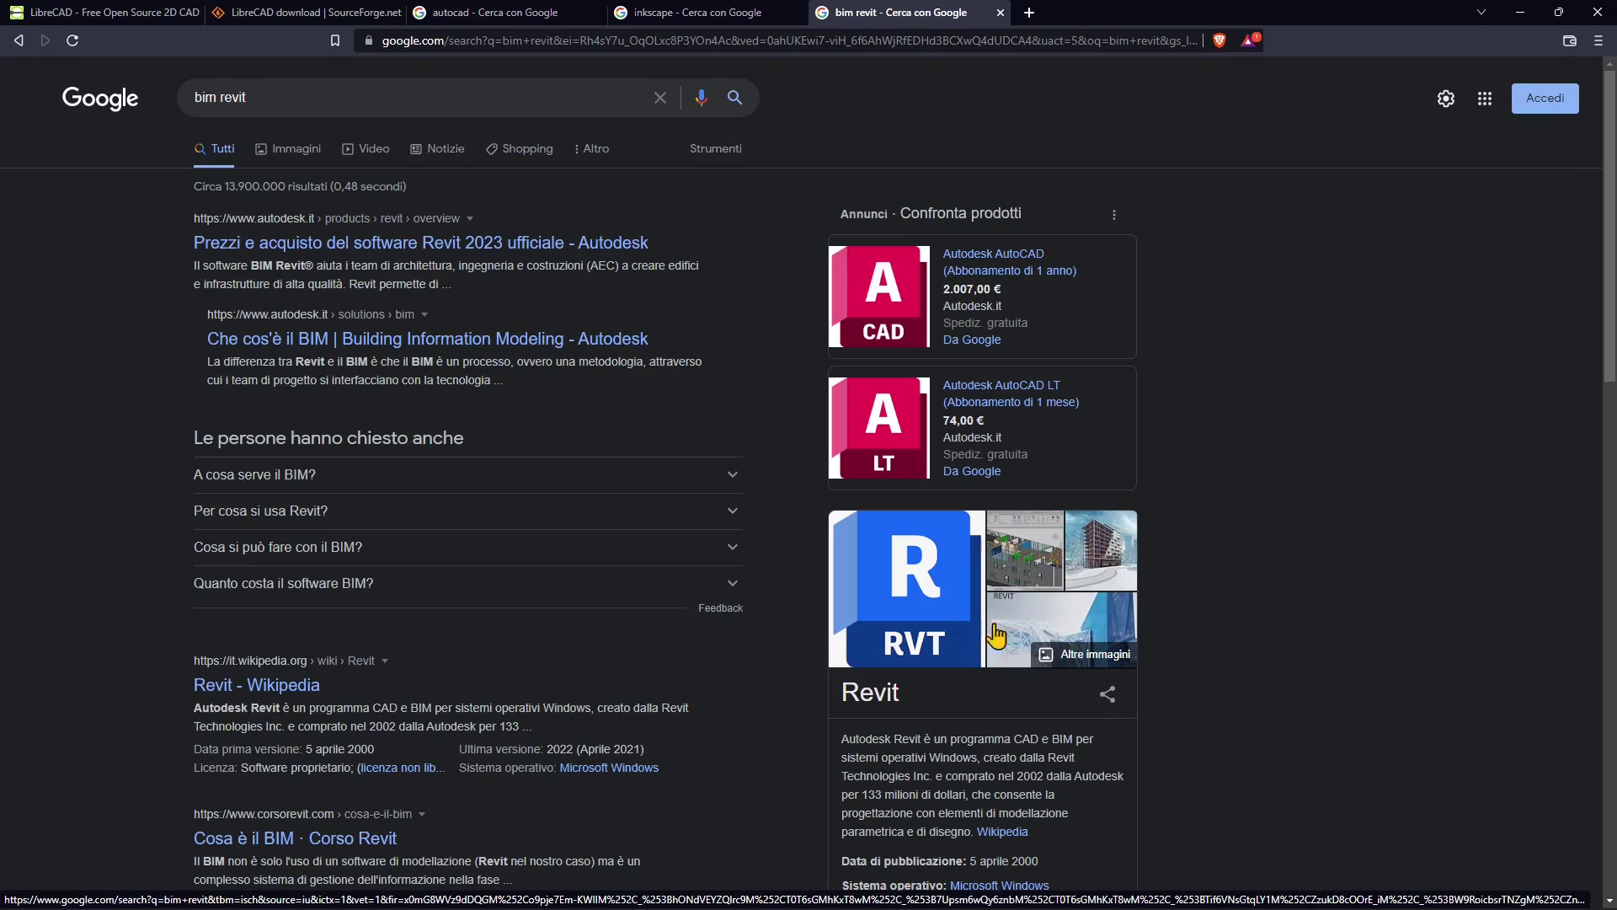
pyautogui.click(296, 152)
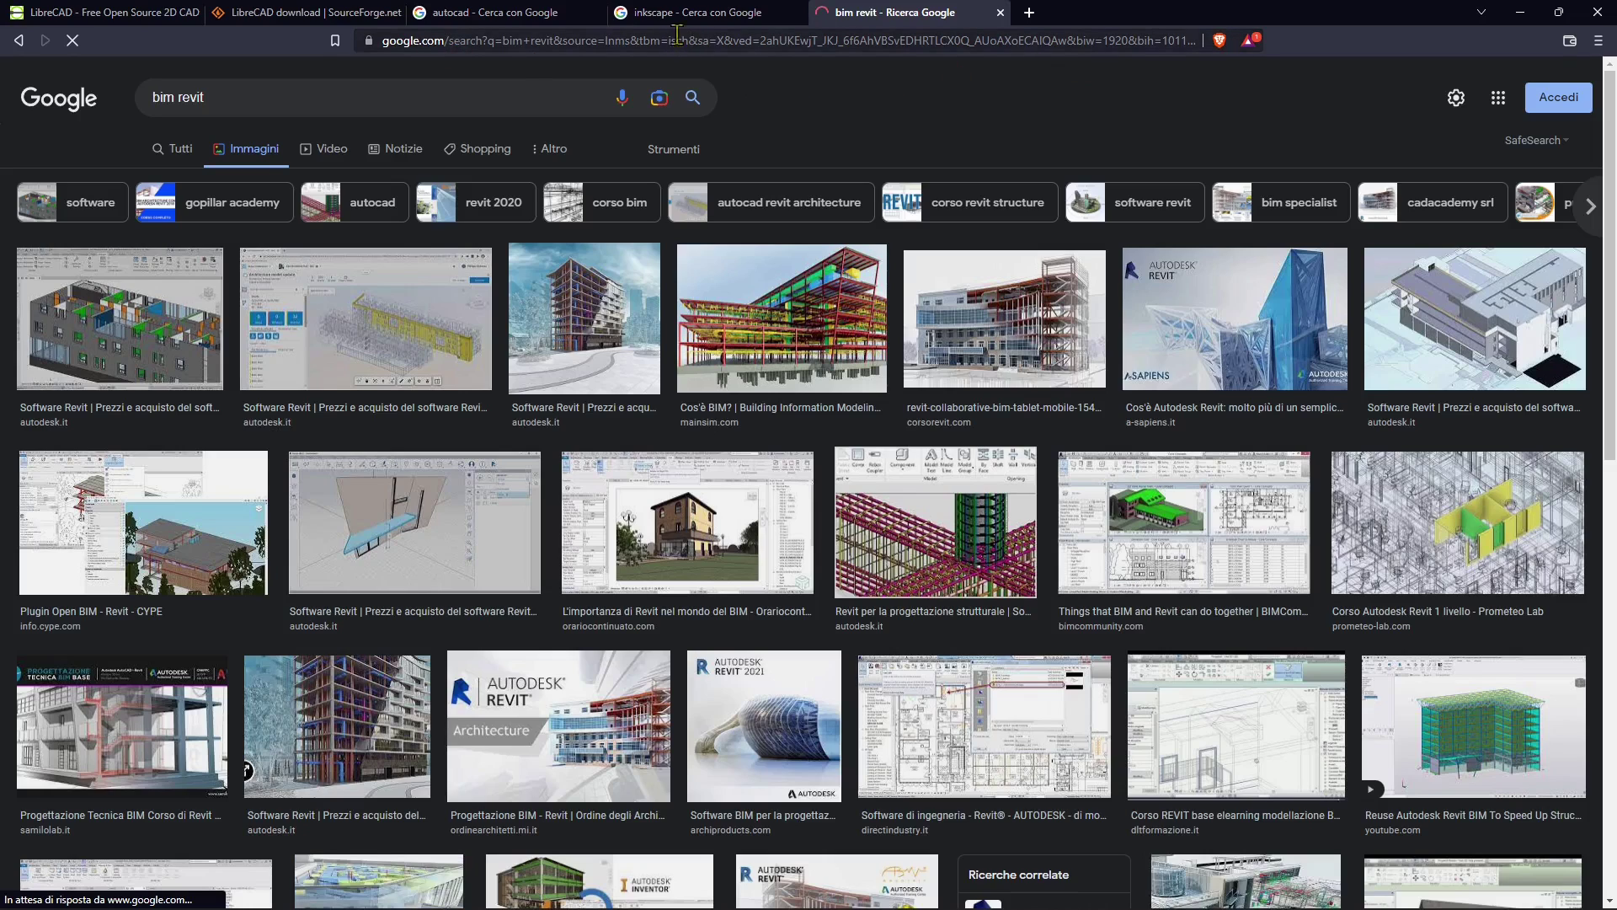
# - Revisit the Inkscape and AutoCAD search results and return to the LibreCAD website
pyautogui.click(699, 14)
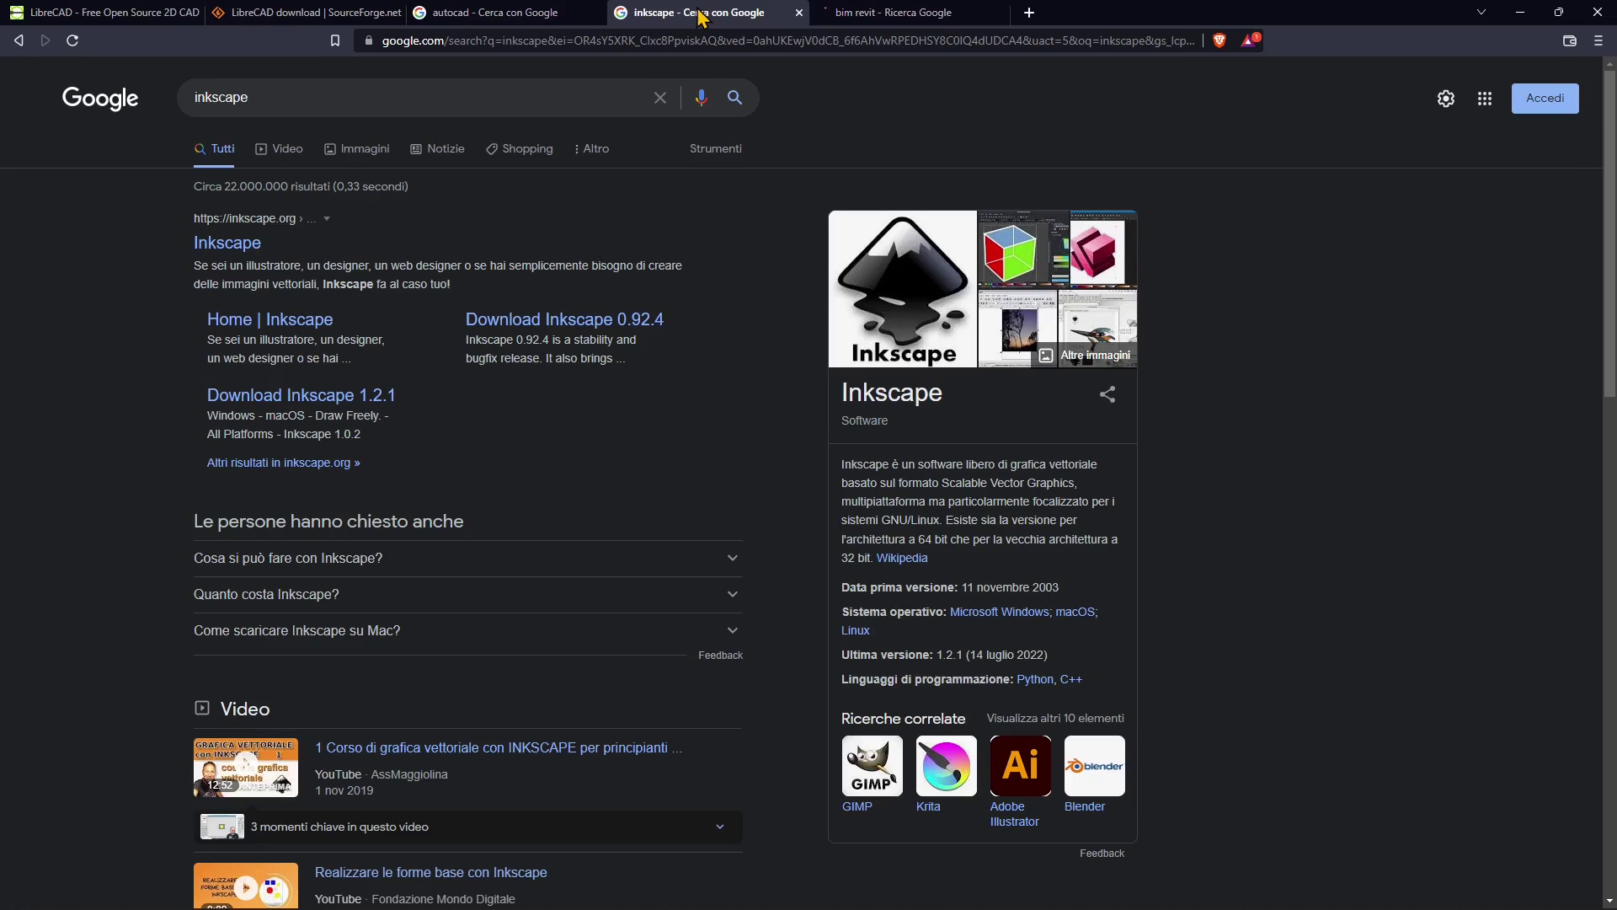
pyautogui.click(493, 23)
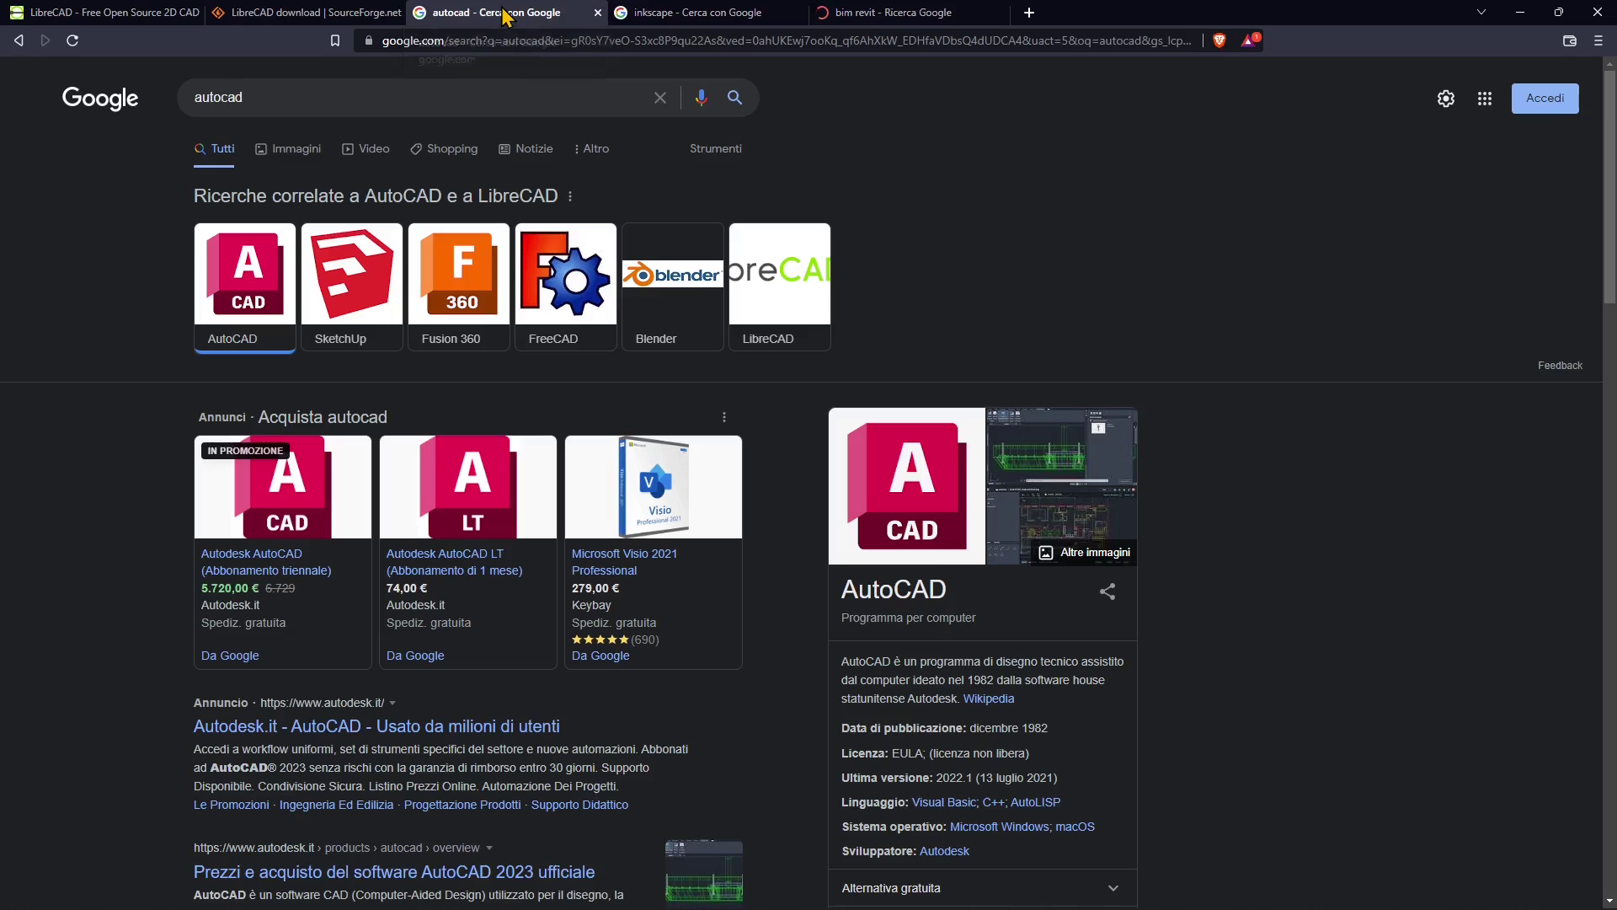
pyautogui.click(257, 16)
pyautogui.click(143, 16)
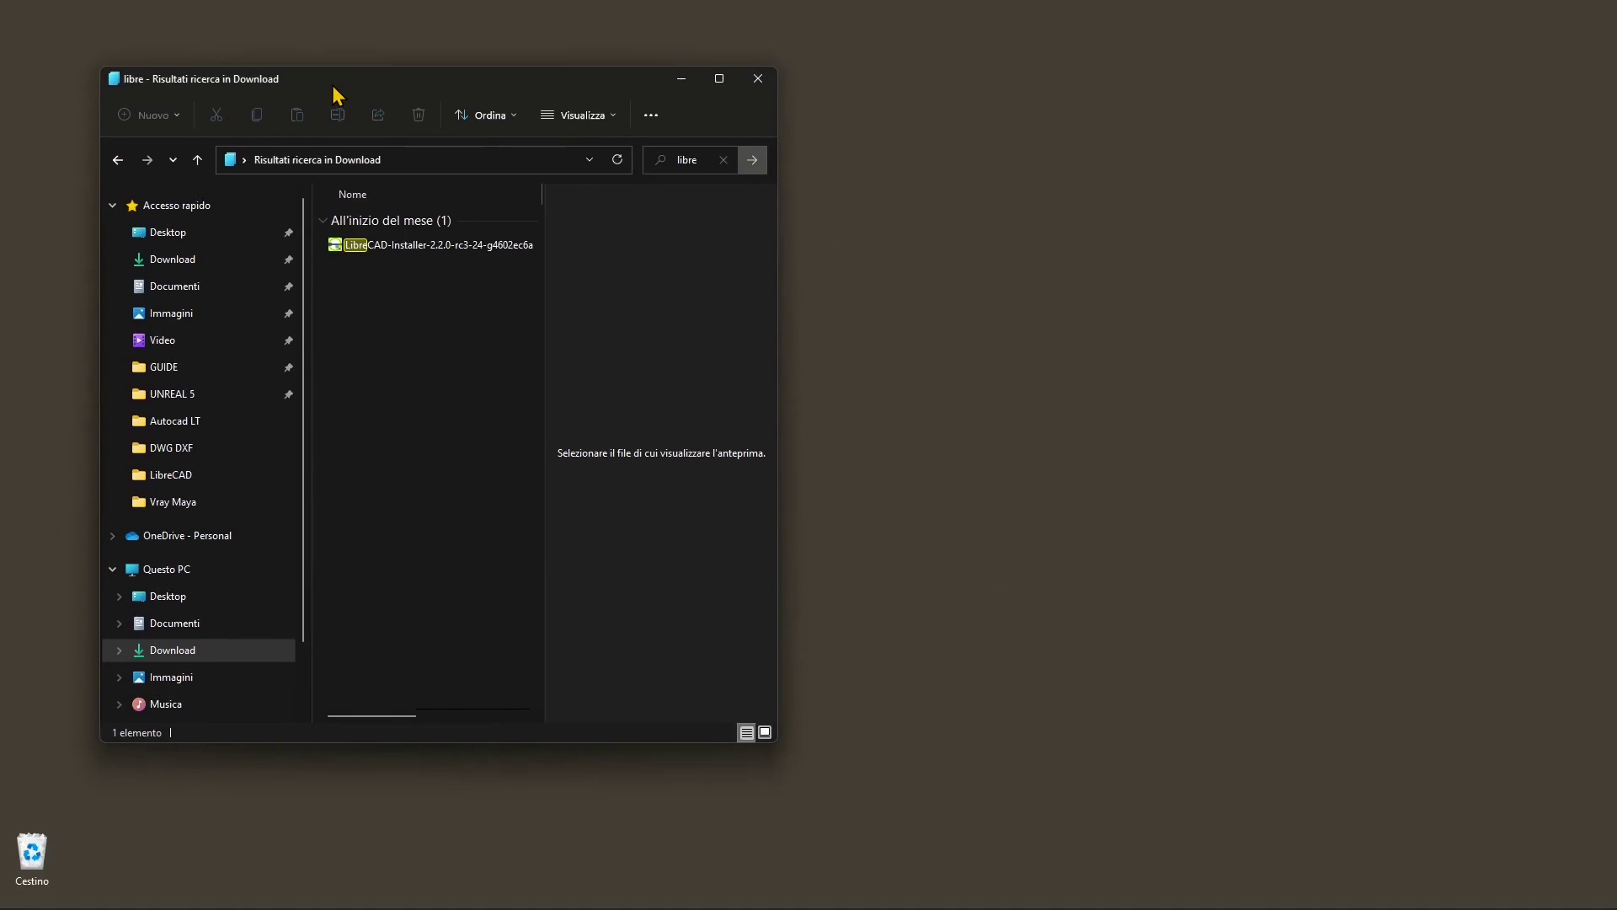
# - Run the LibreCAD 2.2.0-rc3 installer, proceed past the license agreement and try to install it in C:\Program Files (x86)\LibreCAD\
pyautogui.moveTo(337, 94); pyautogui.dragTo(323, 96)
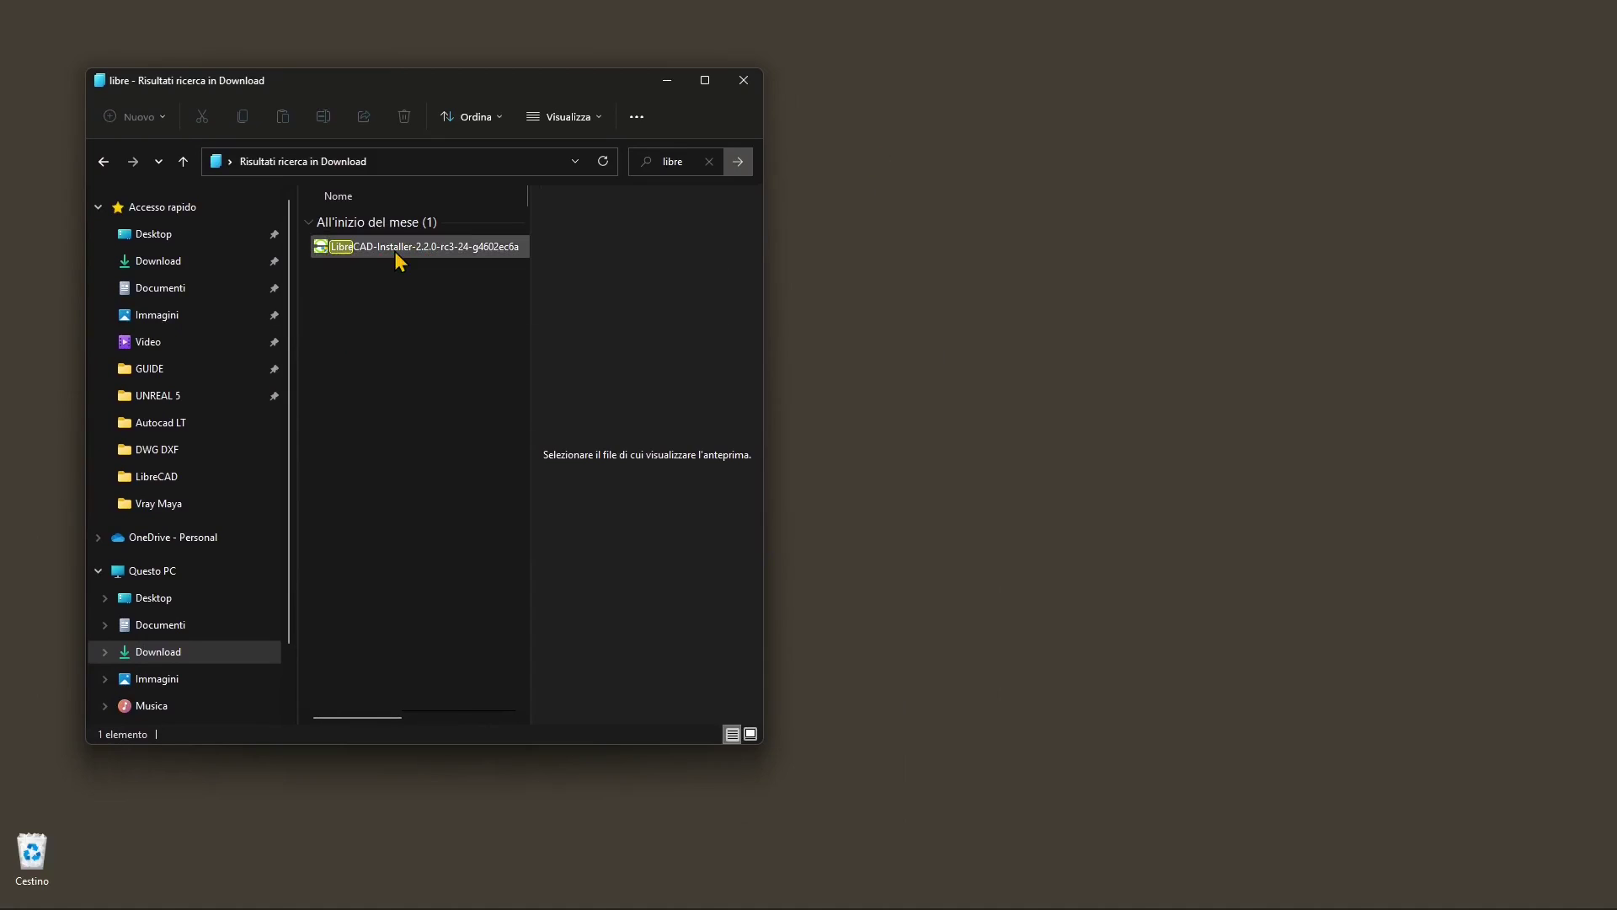
pyautogui.click(400, 251)
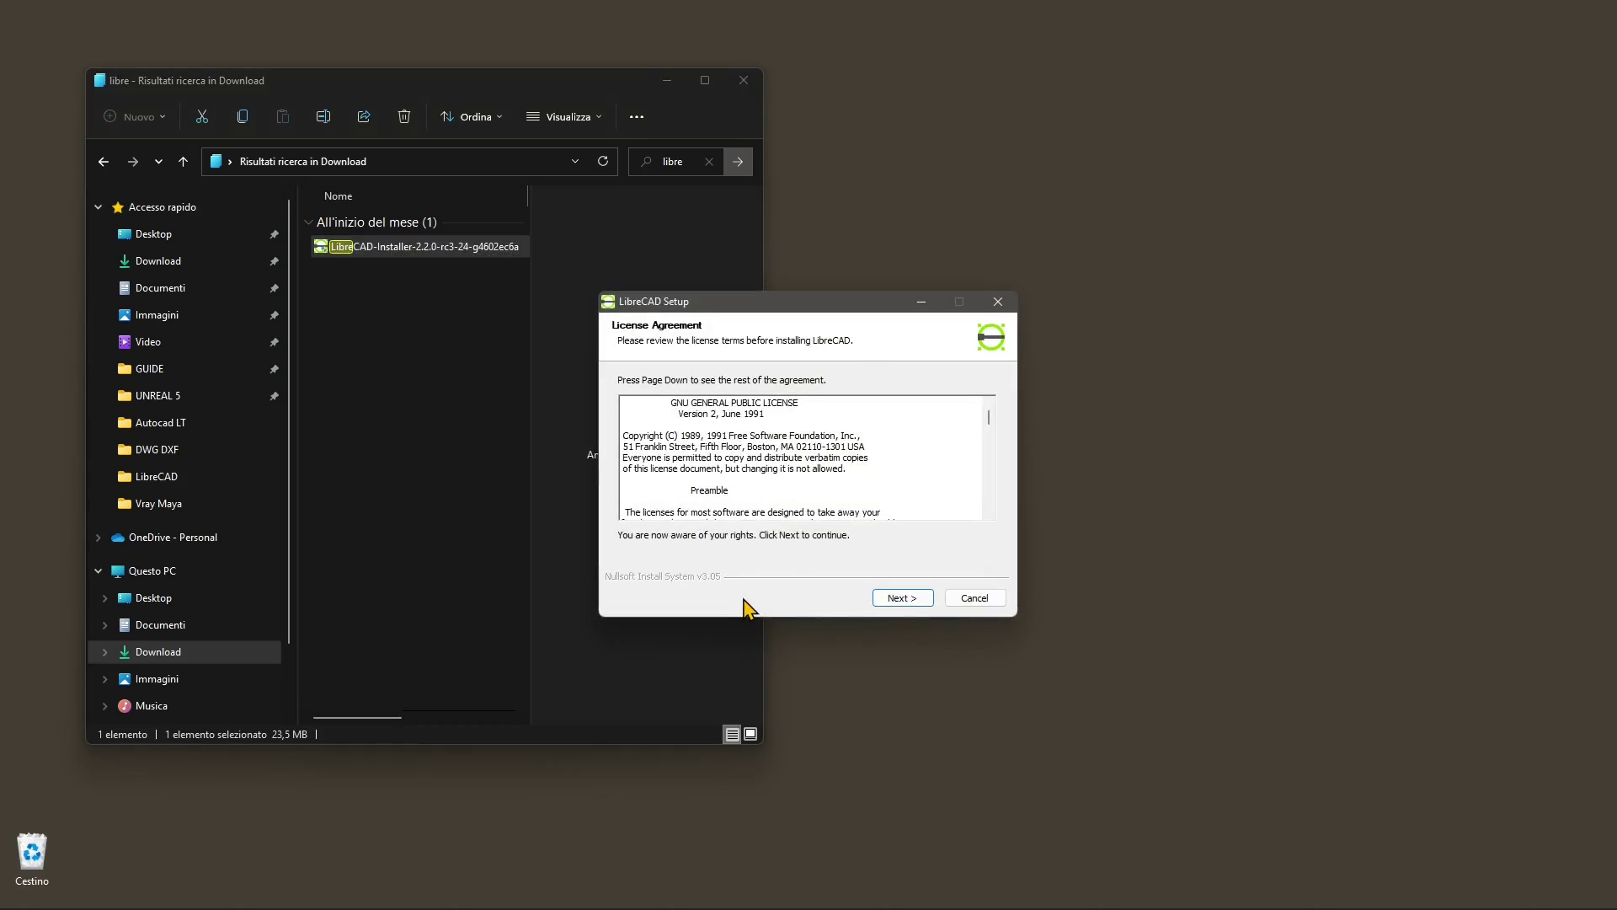
pyautogui.click(895, 600)
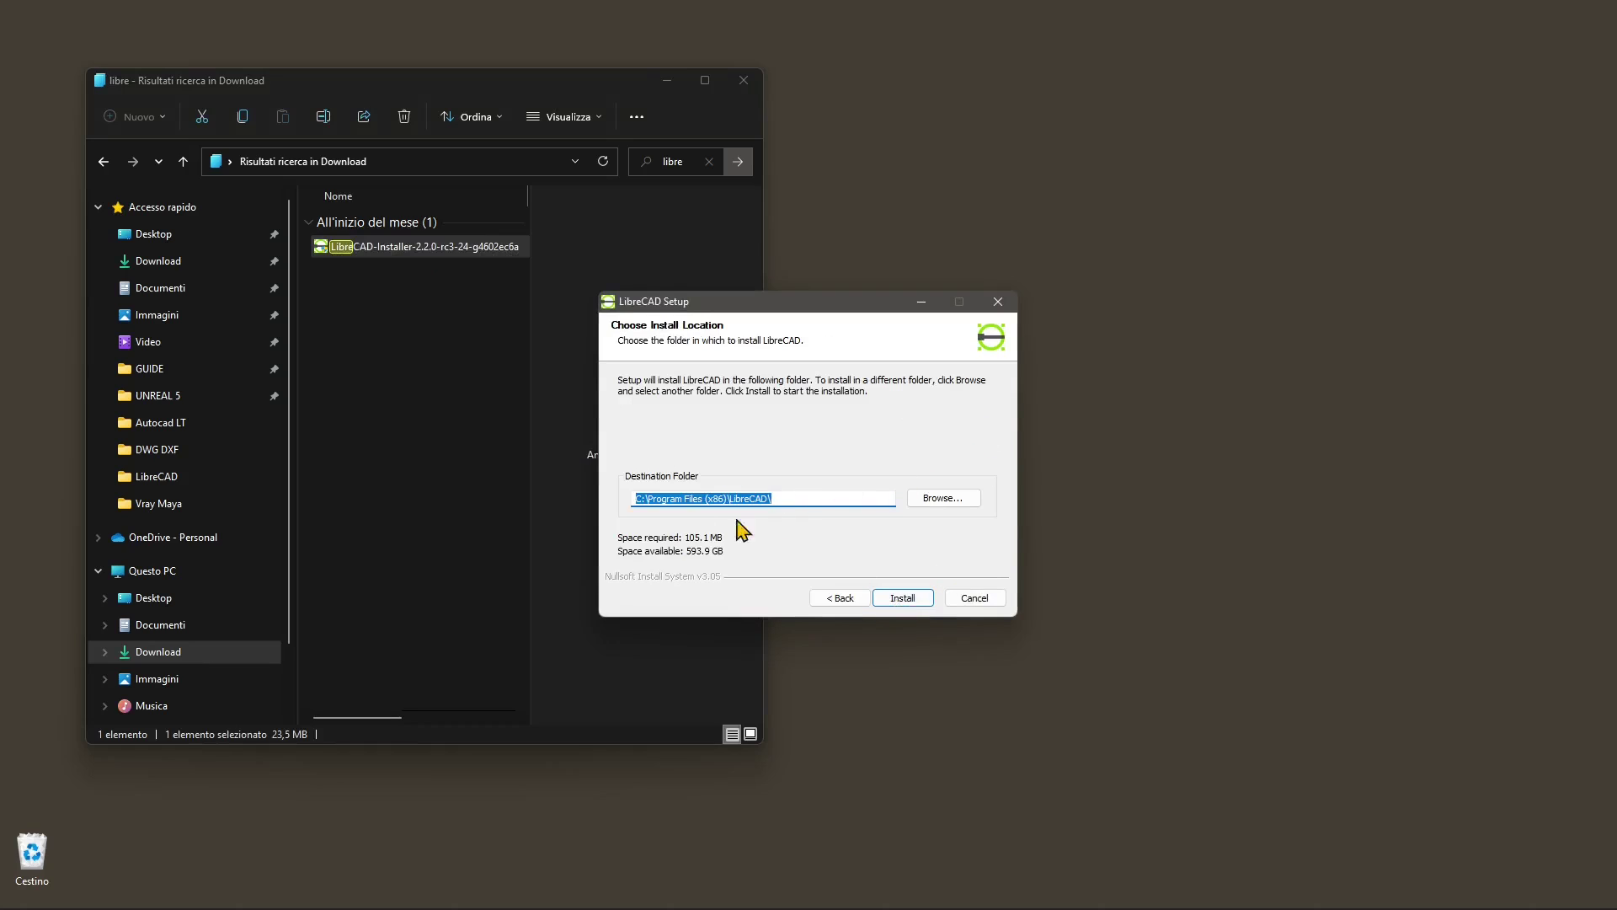
pyautogui.click(647, 498)
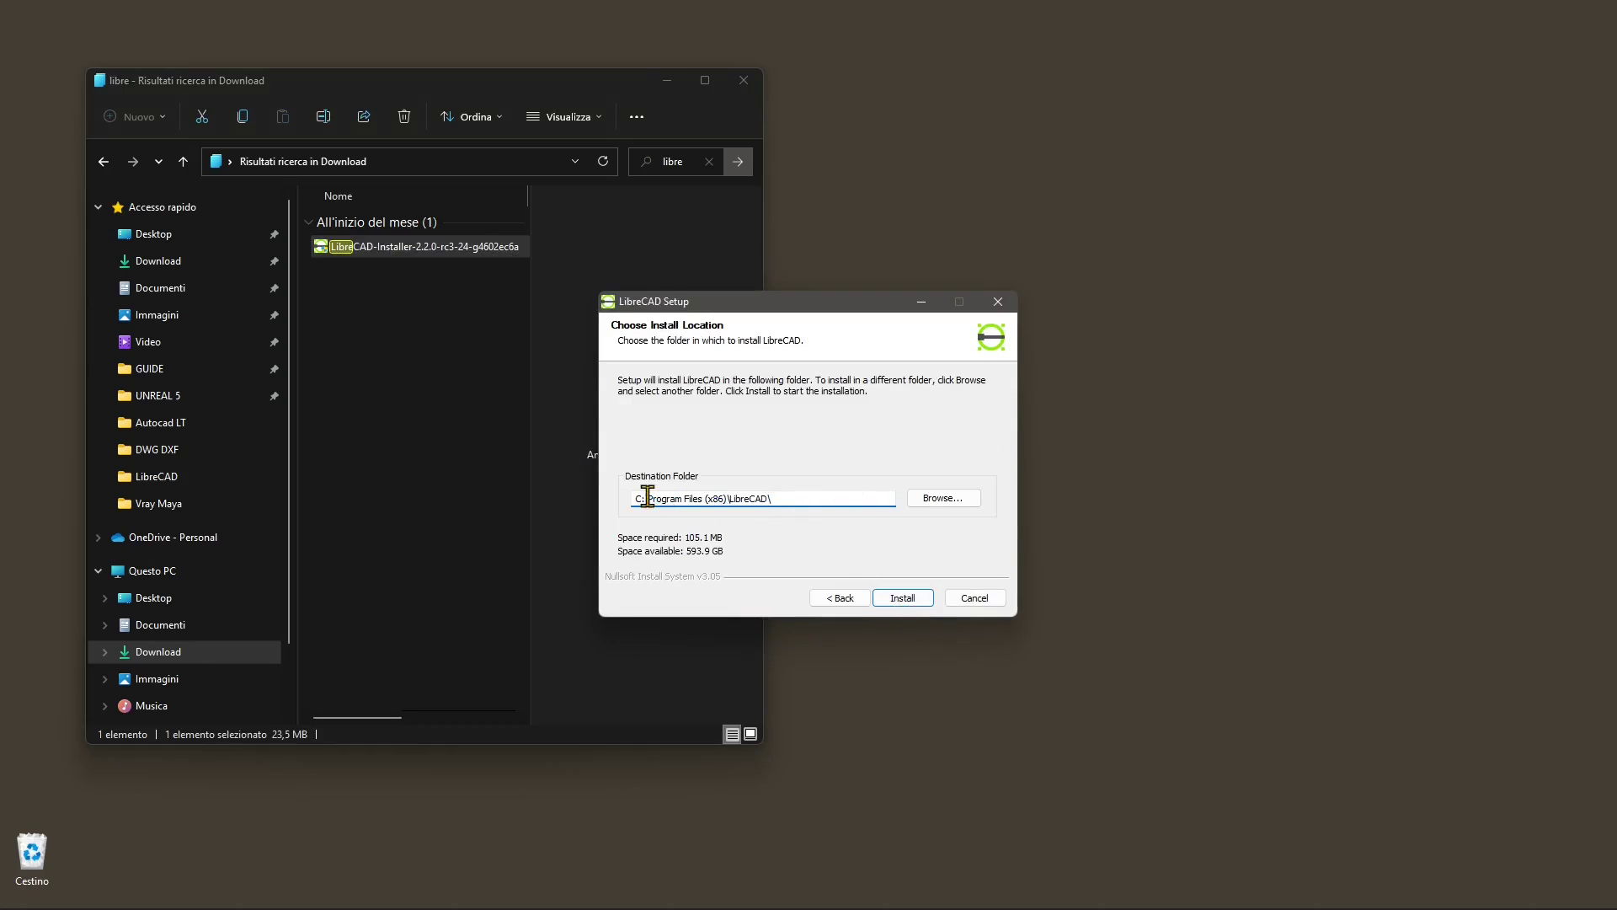
pyautogui.click(924, 601)
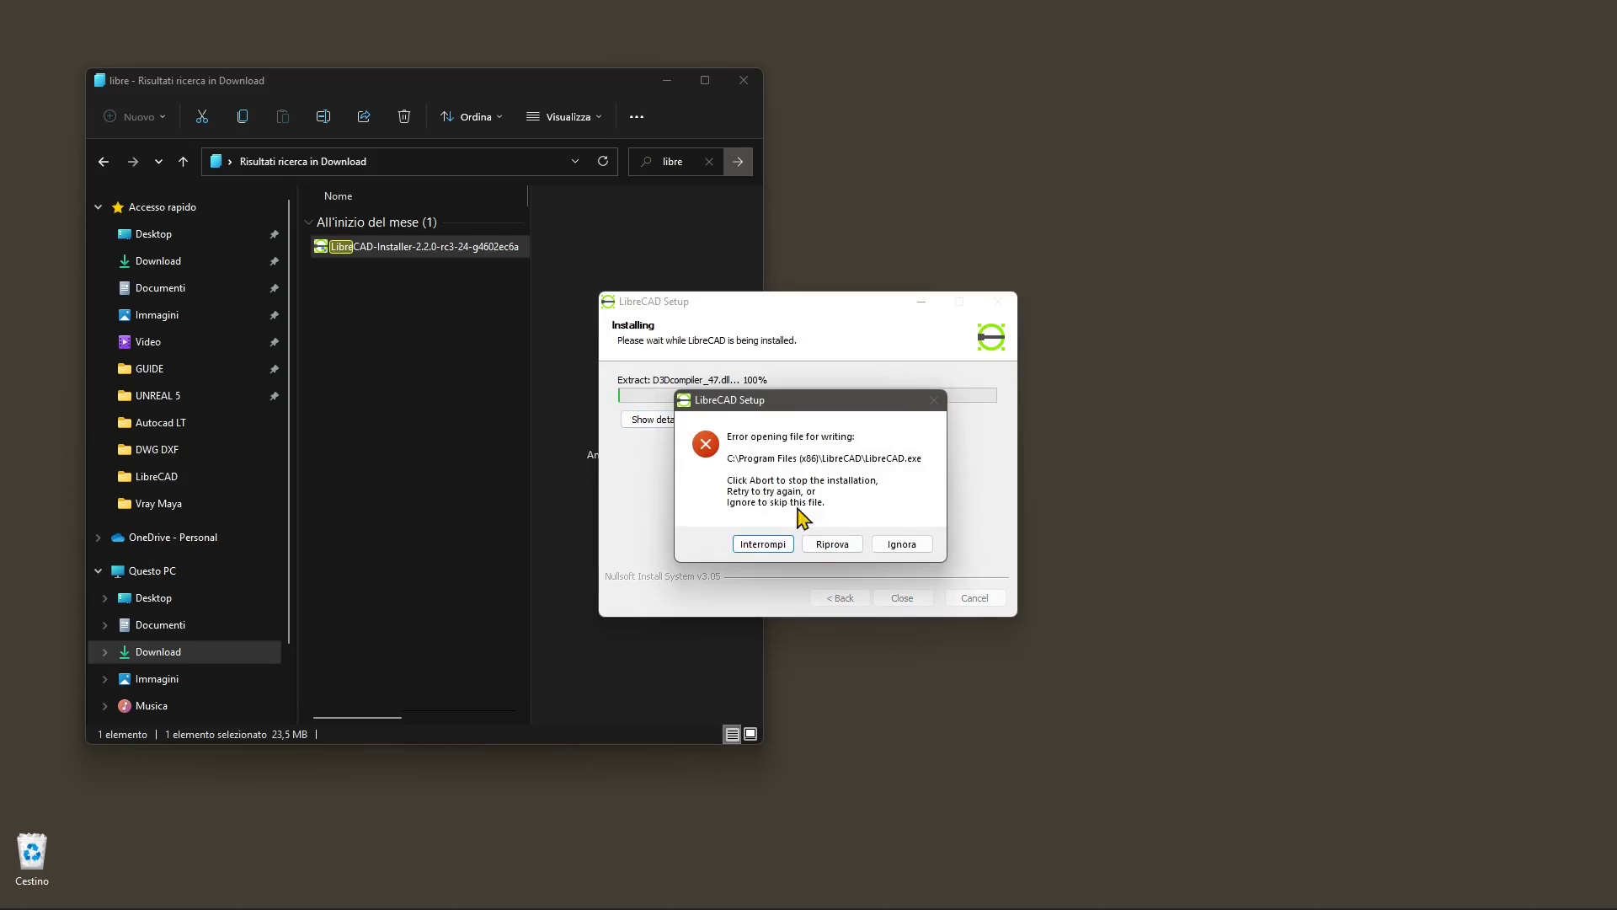
# - Abort the LibreCAD installation and close both the setup and the Download search results window
pyautogui.moveTo(790, 402); pyautogui.dragTo(770, 374)
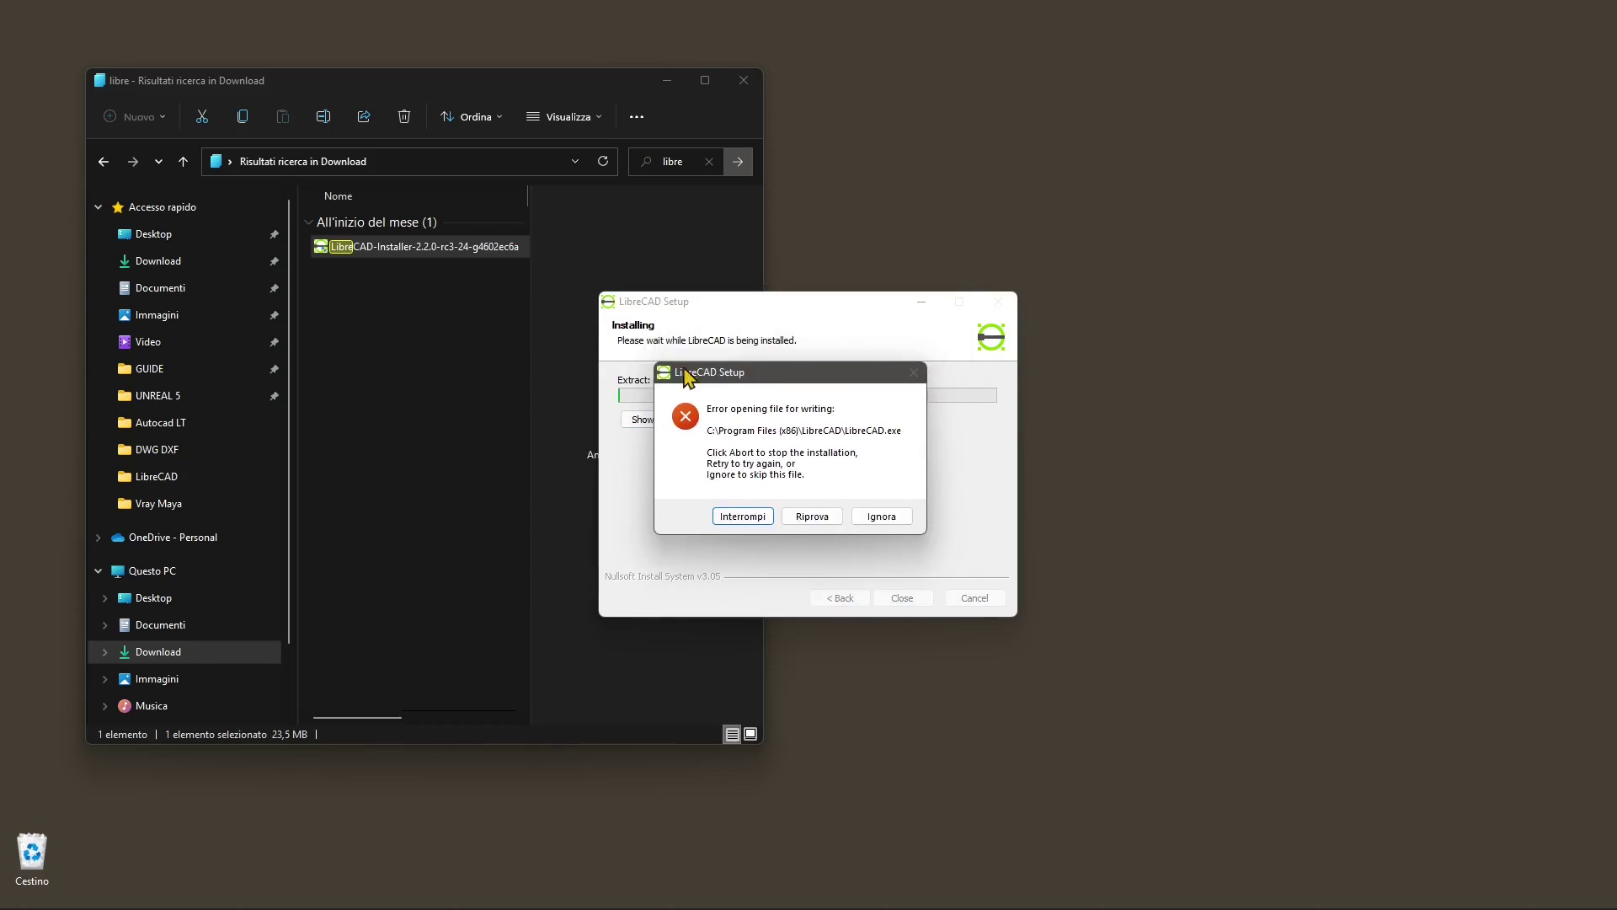
pyautogui.click(743, 517)
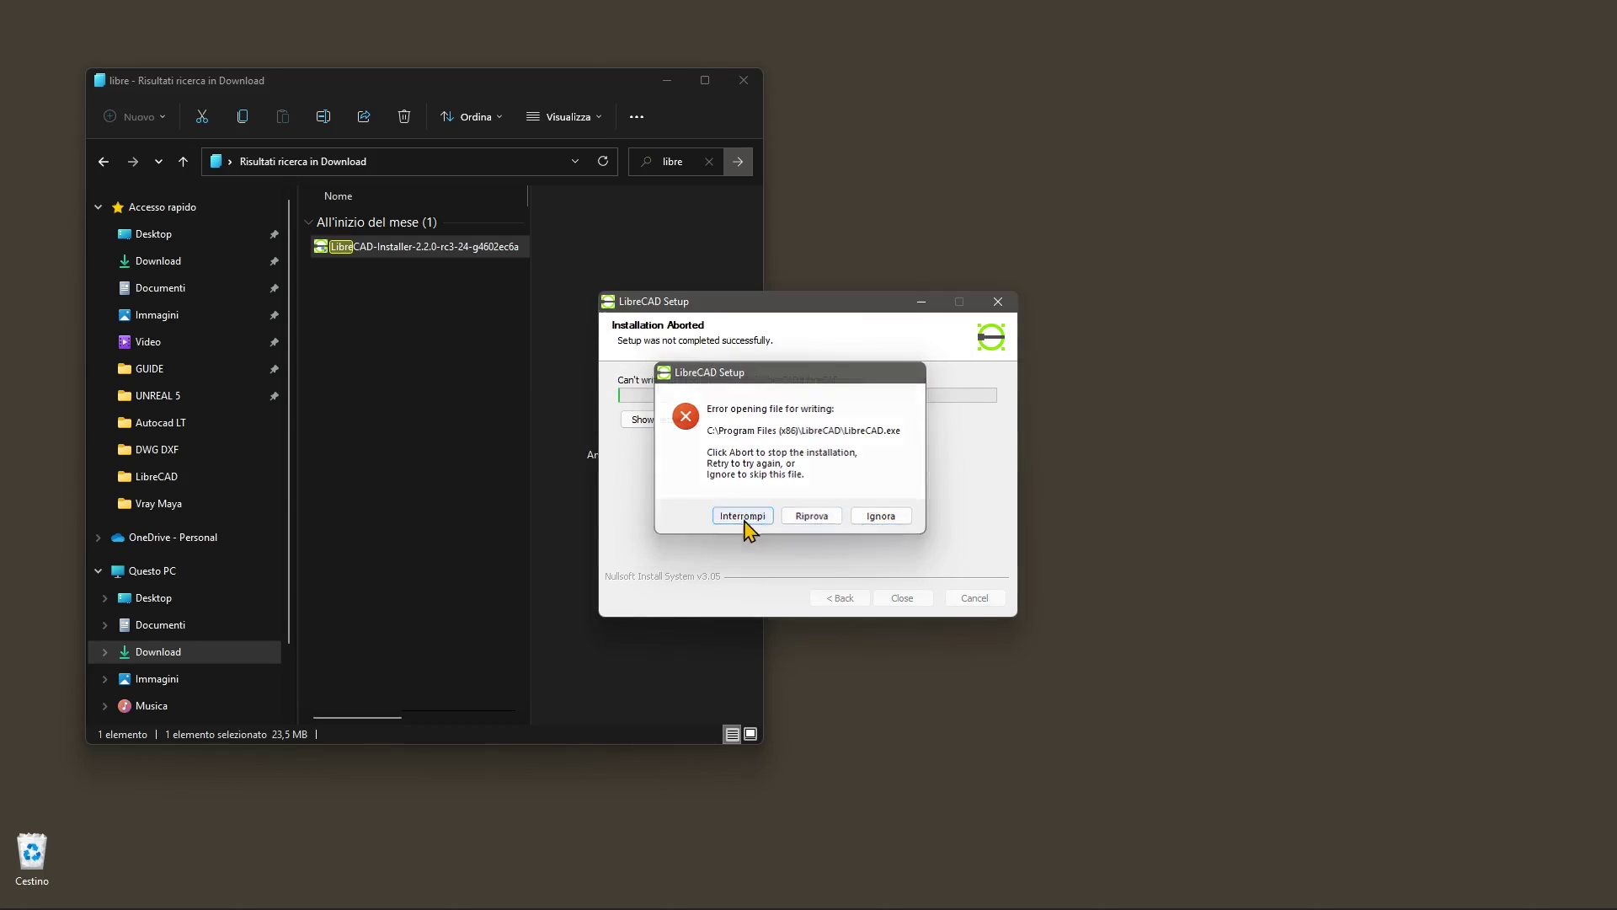
pyautogui.click(998, 302)
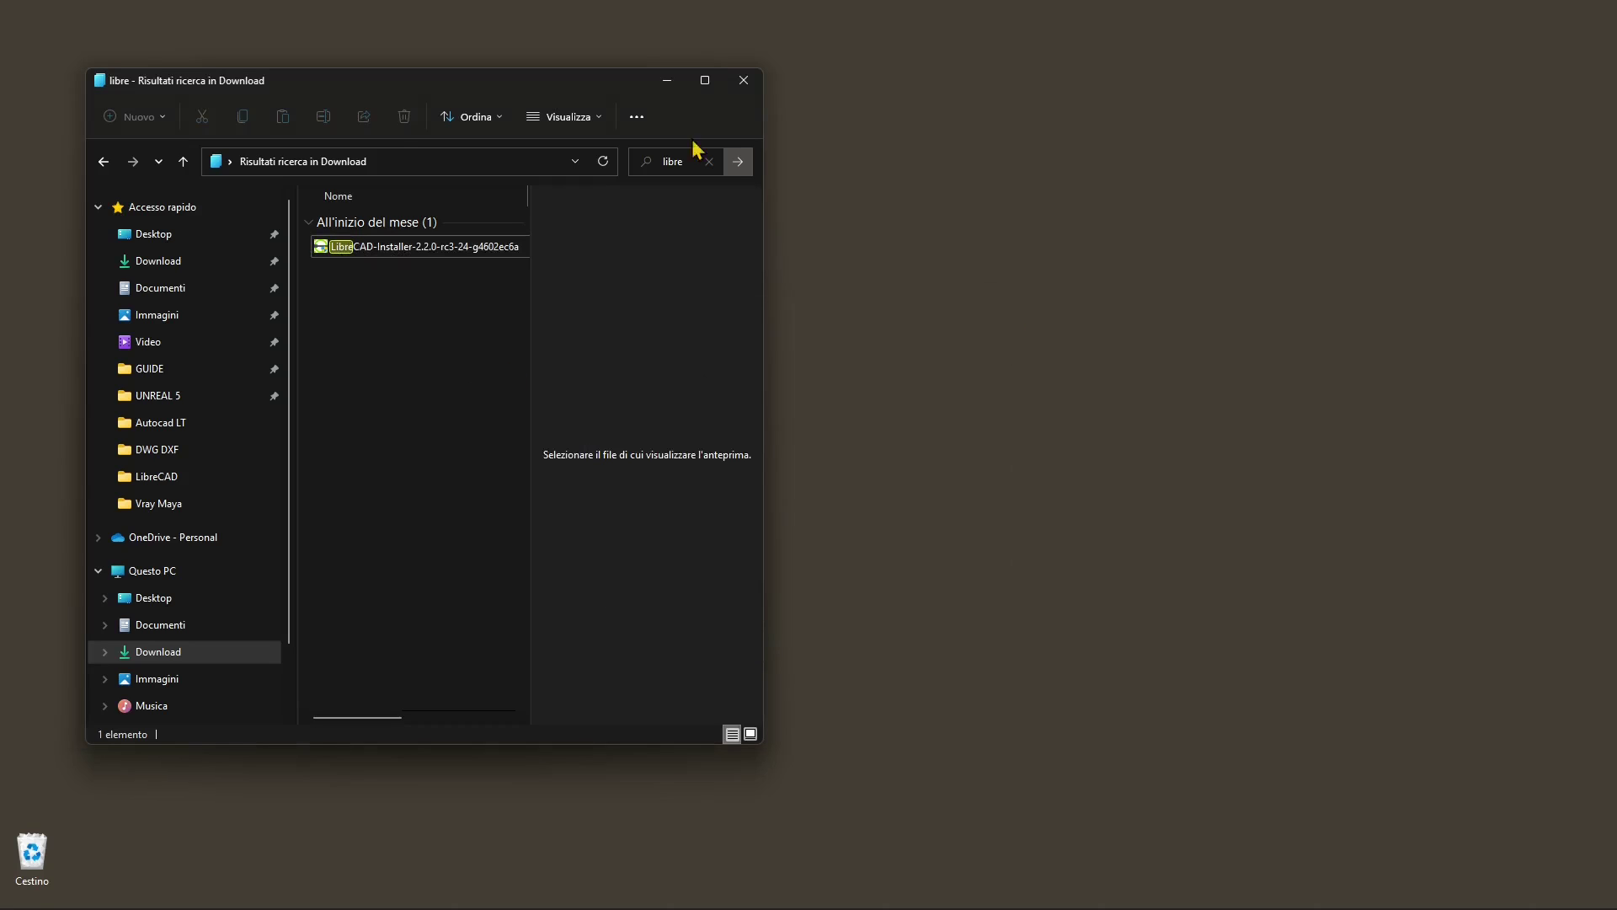
pyautogui.click(744, 80)
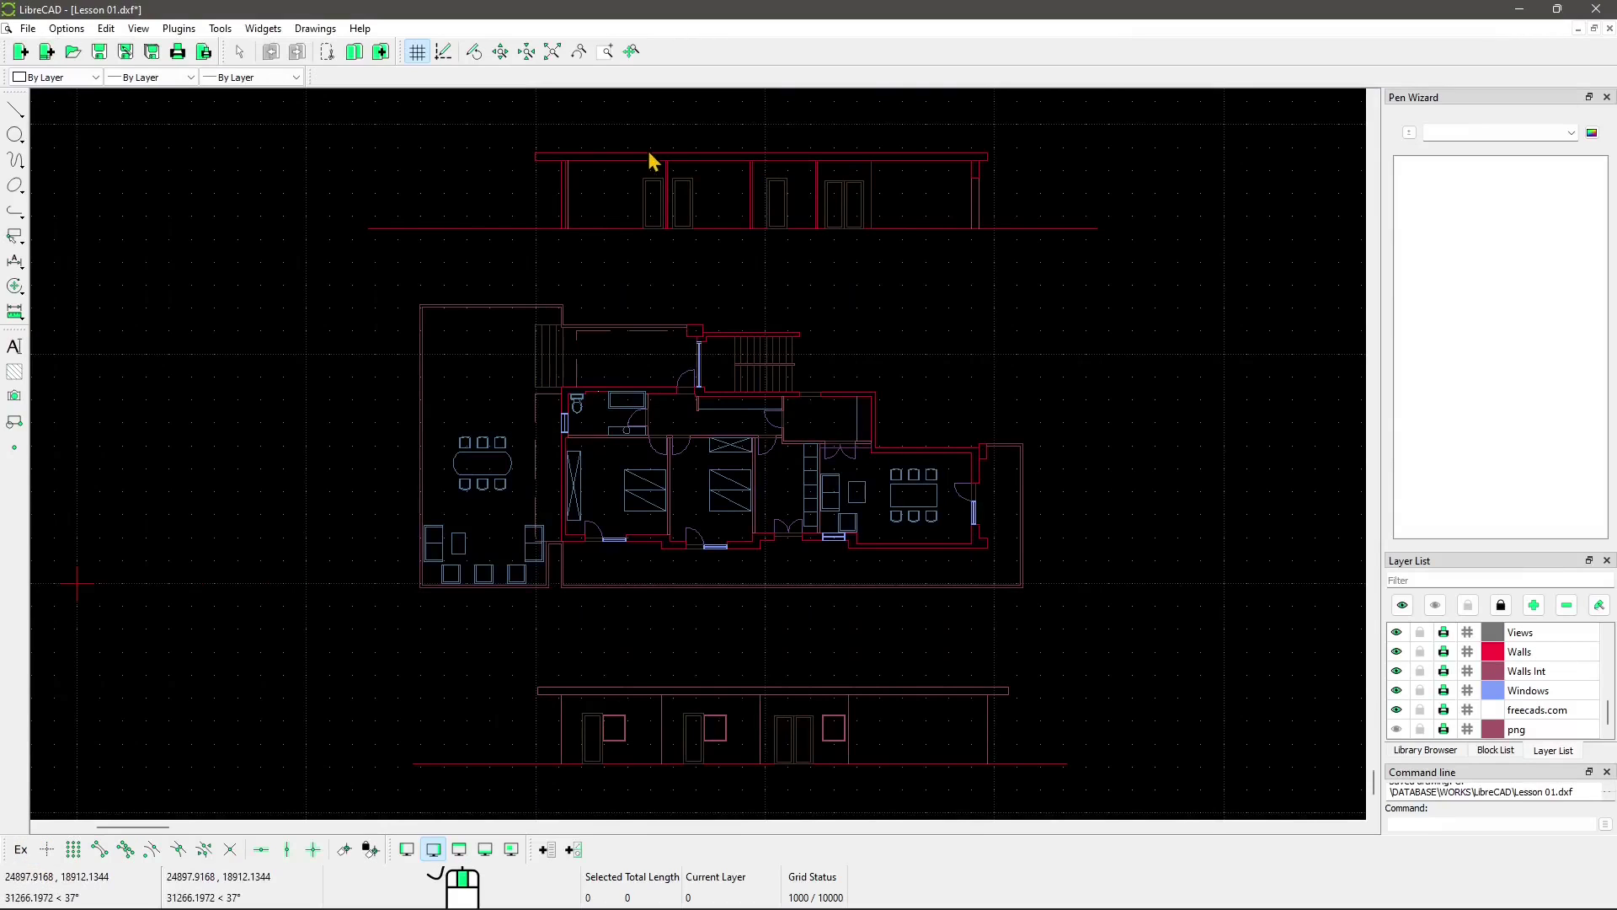
# - Examine the floor plan and elevations in Lesson 01.dxf, select the indoor part of the plan with a selection window and clear the selection
pyautogui.scroll(-2, 679, 506)
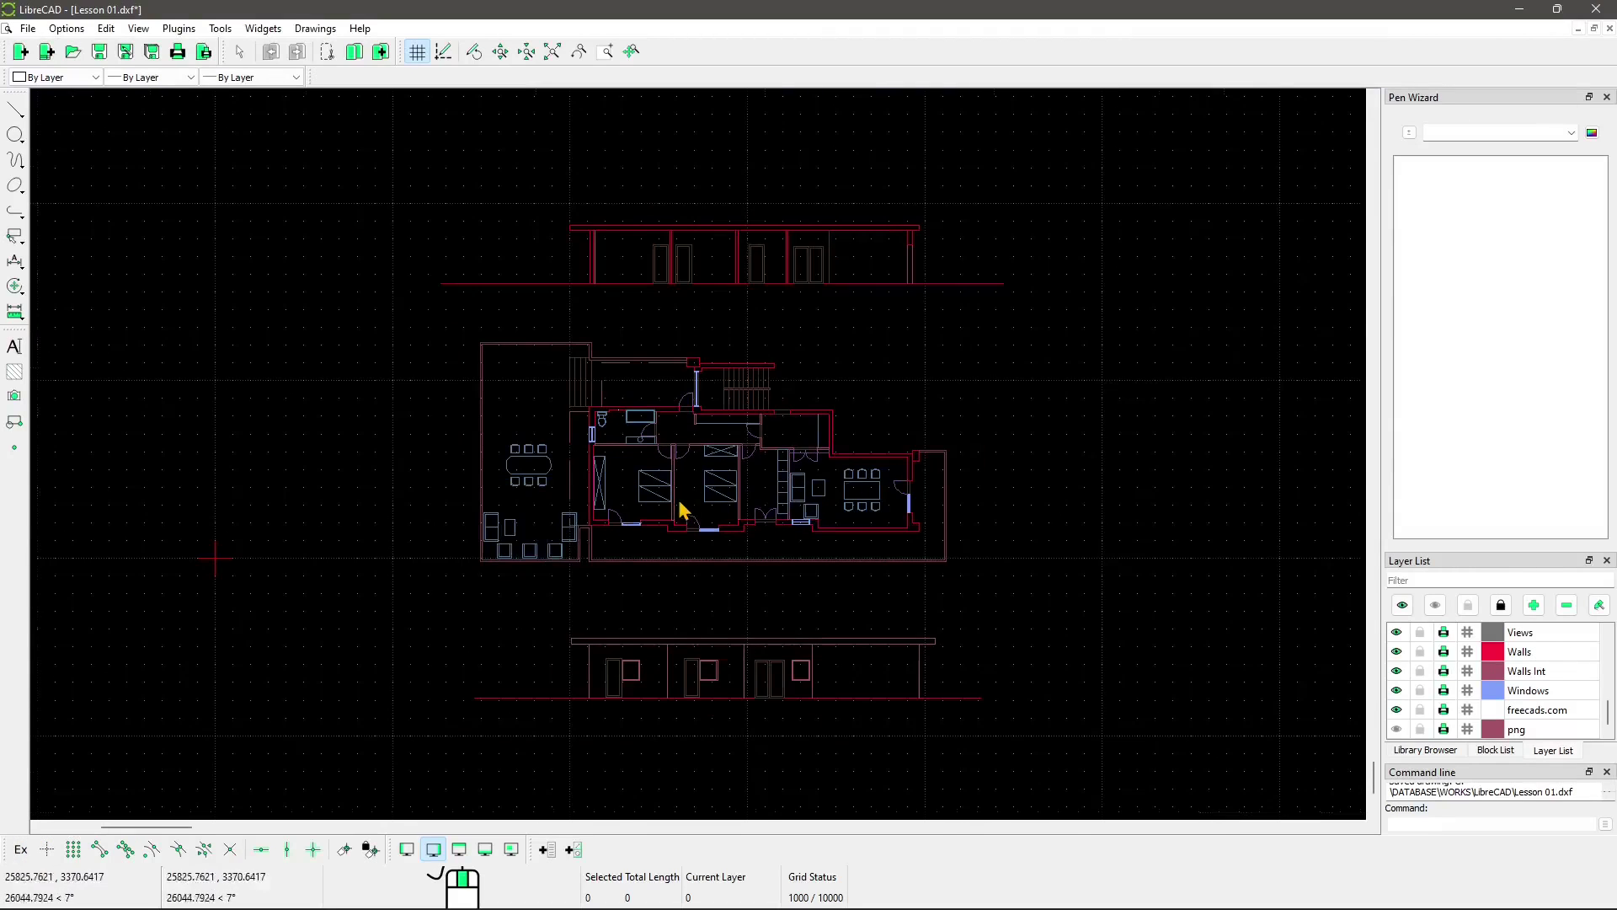
pyautogui.scroll(1, 686, 505)
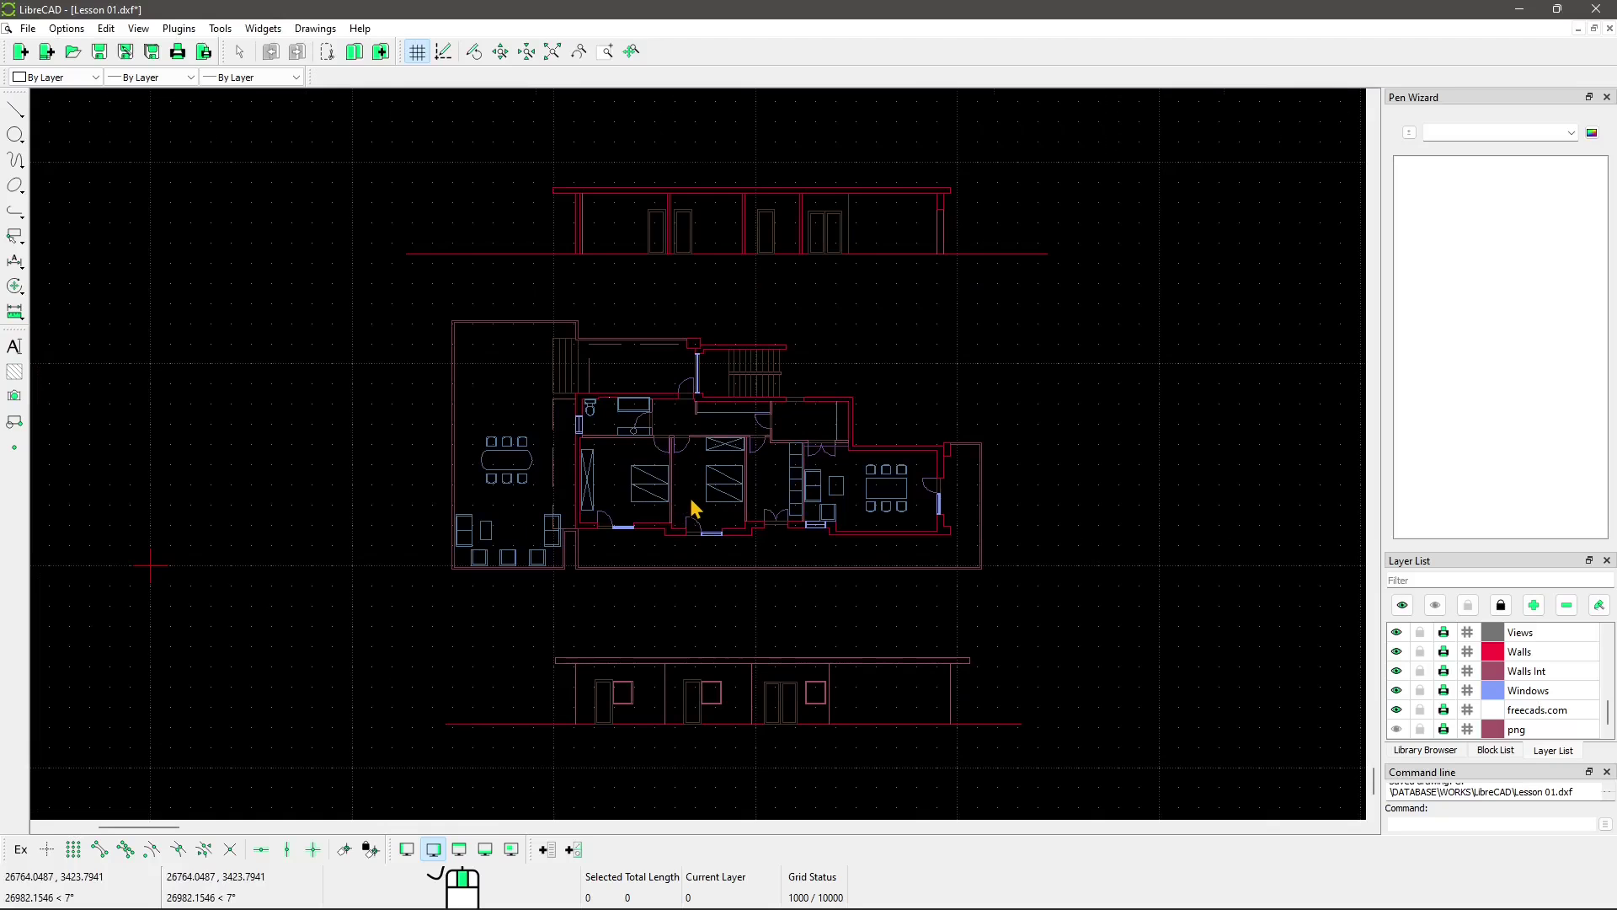
pyautogui.scroll(2, 745, 471)
pyautogui.scroll(-2, 750, 474)
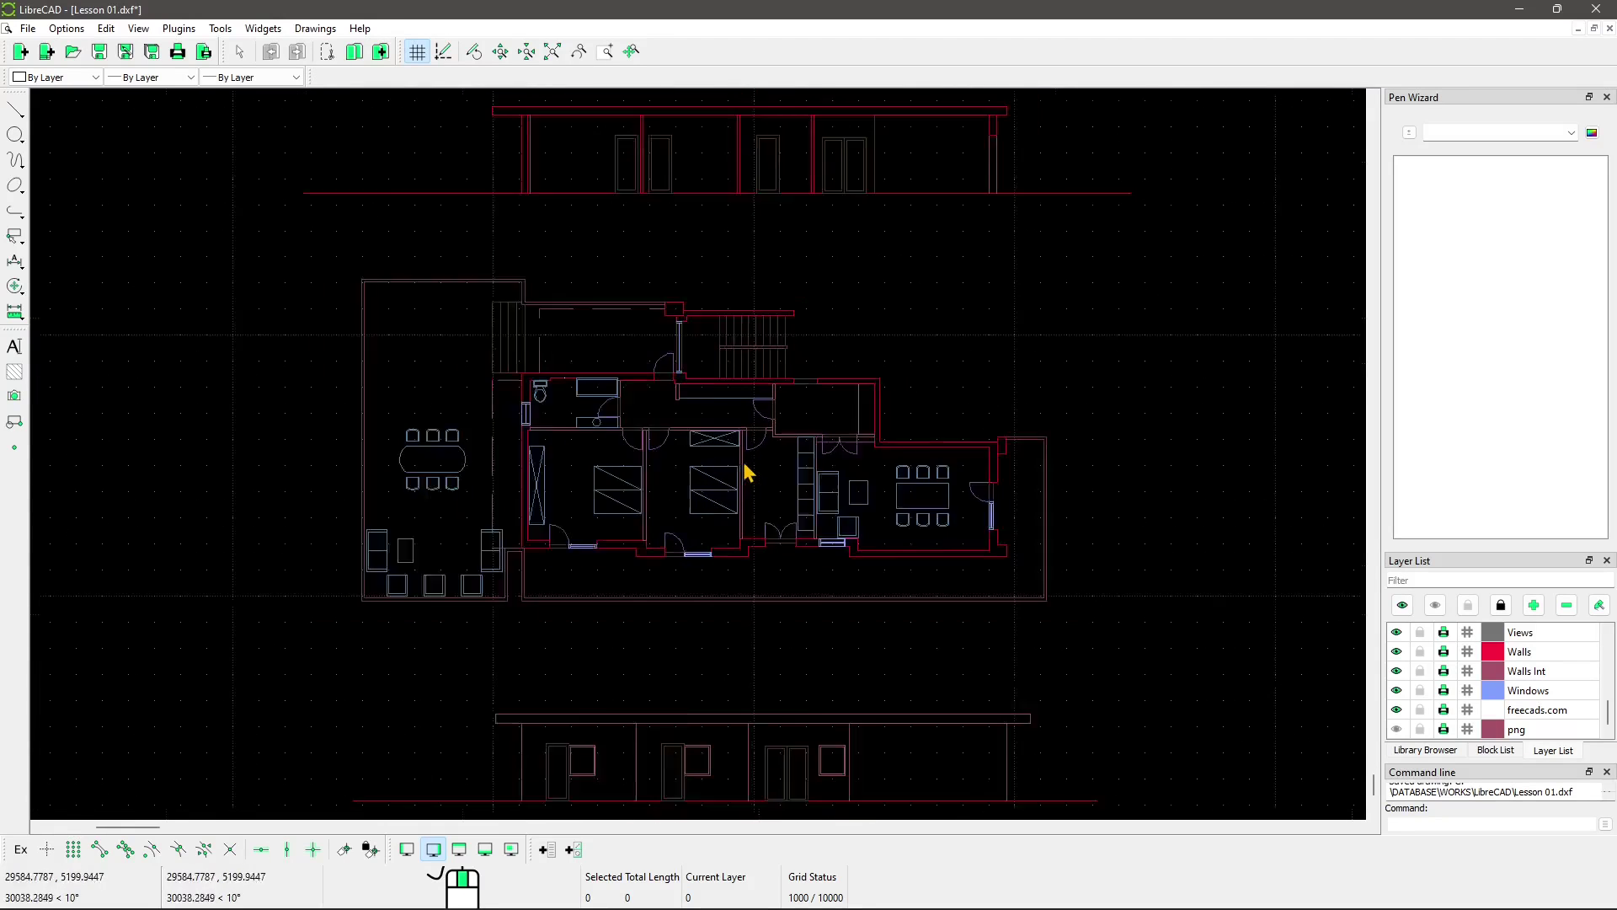
pyautogui.scroll(1, 762, 479)
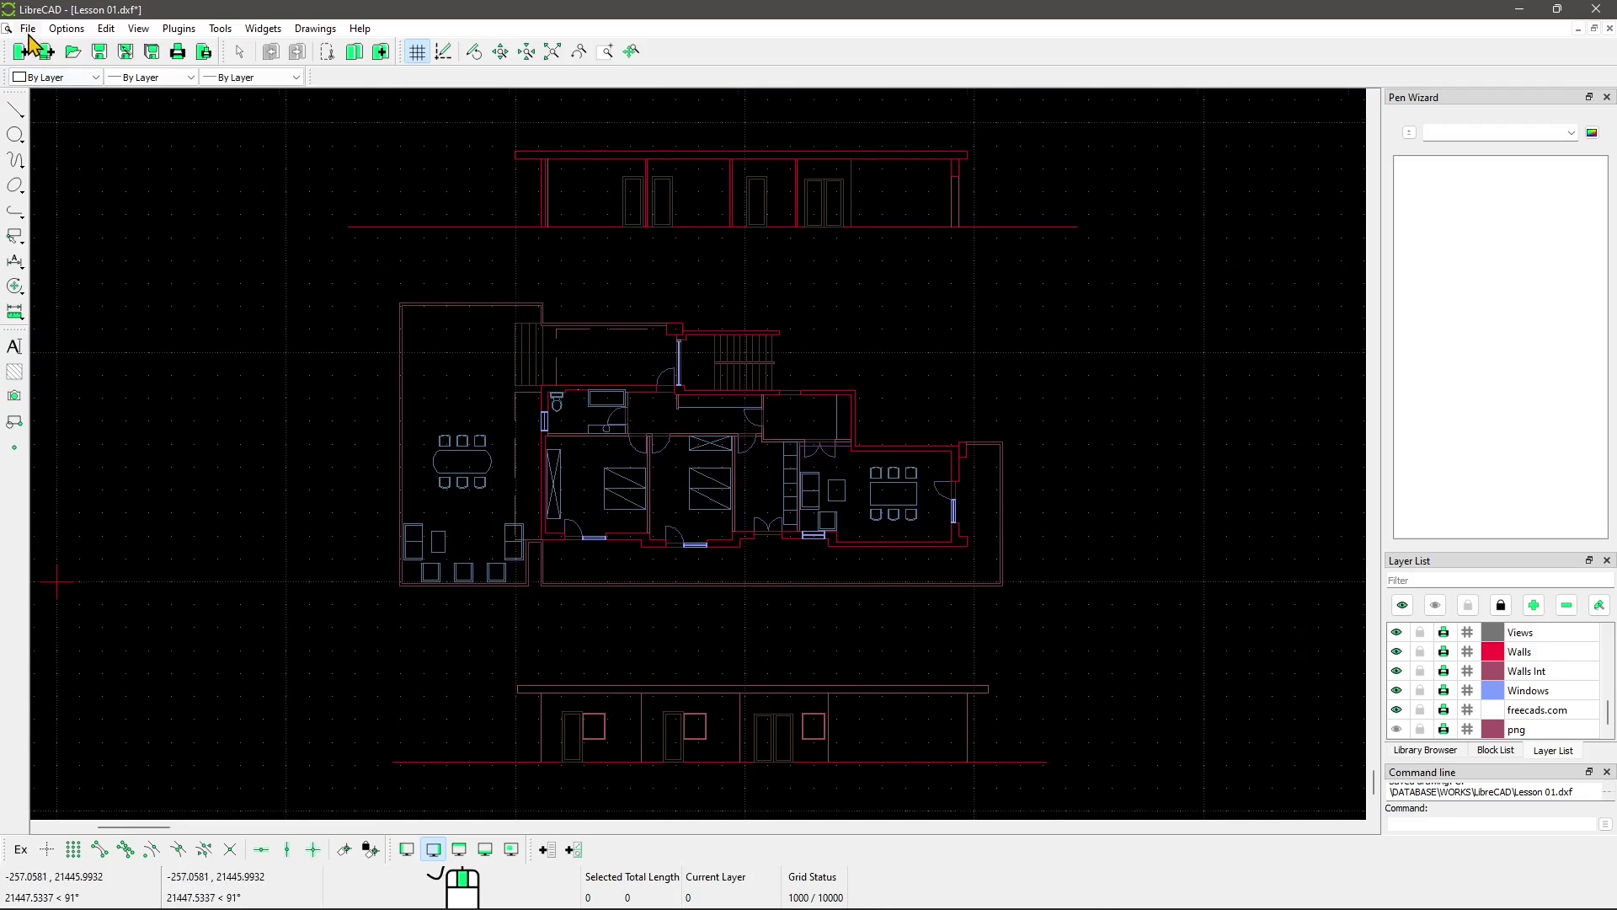
pyautogui.moveTo(491, 390)
pyautogui.mouseDown(button='middle')
pyautogui.moveTo(548, 473)
pyautogui.moveTo(536, 406)
pyautogui.mouseUp(button='middle')
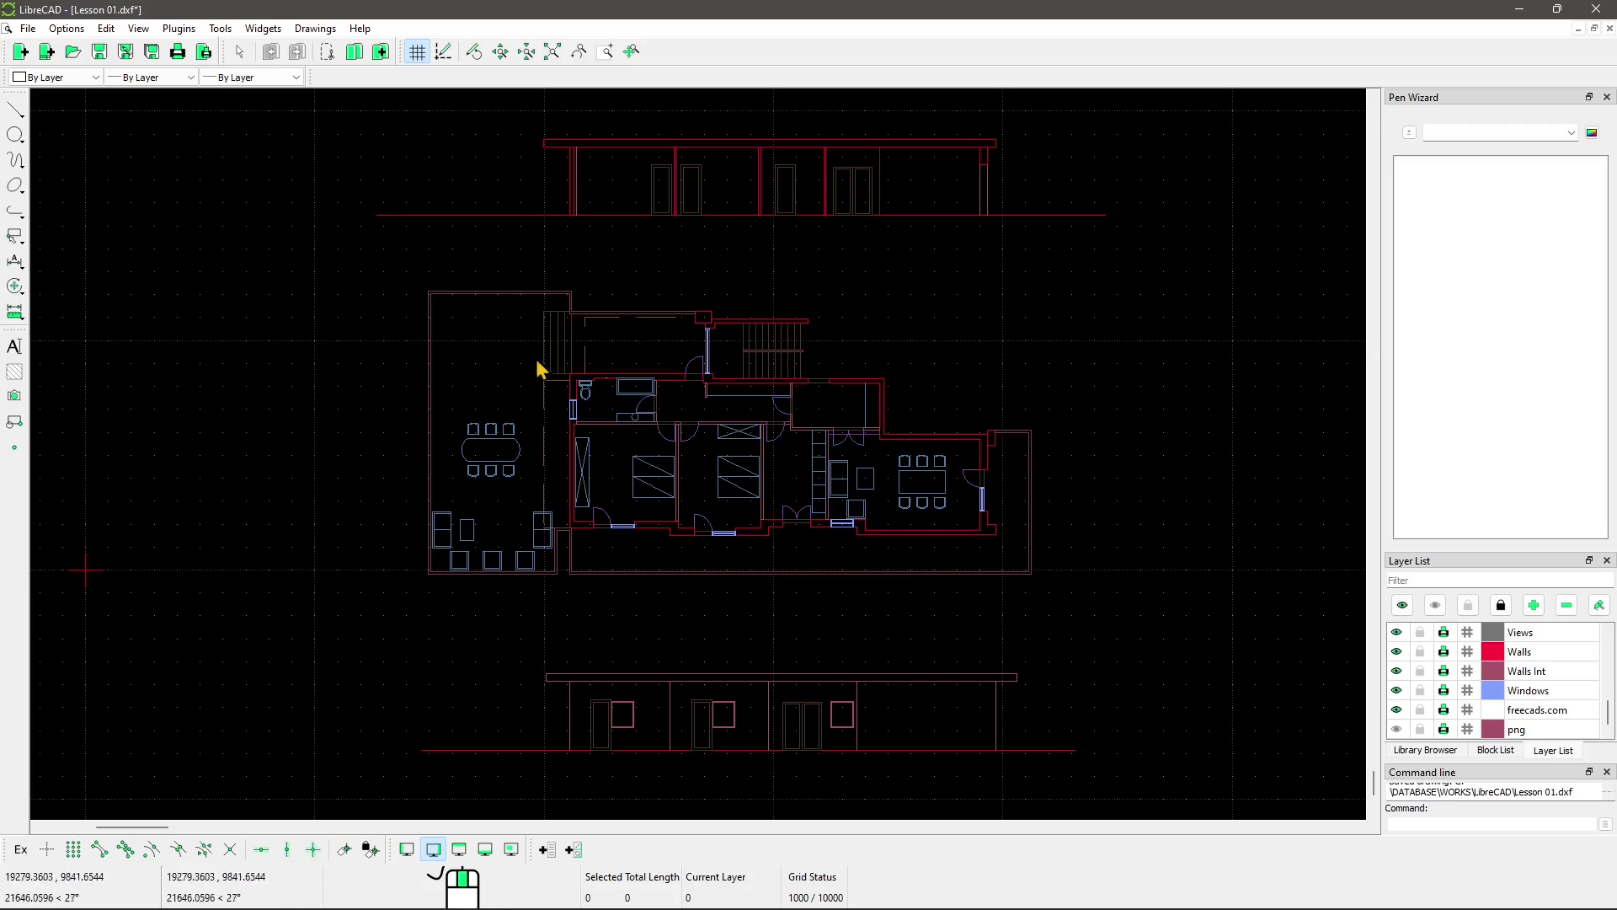
pyautogui.moveTo(1041, 270); pyautogui.dragTo(557, 558)
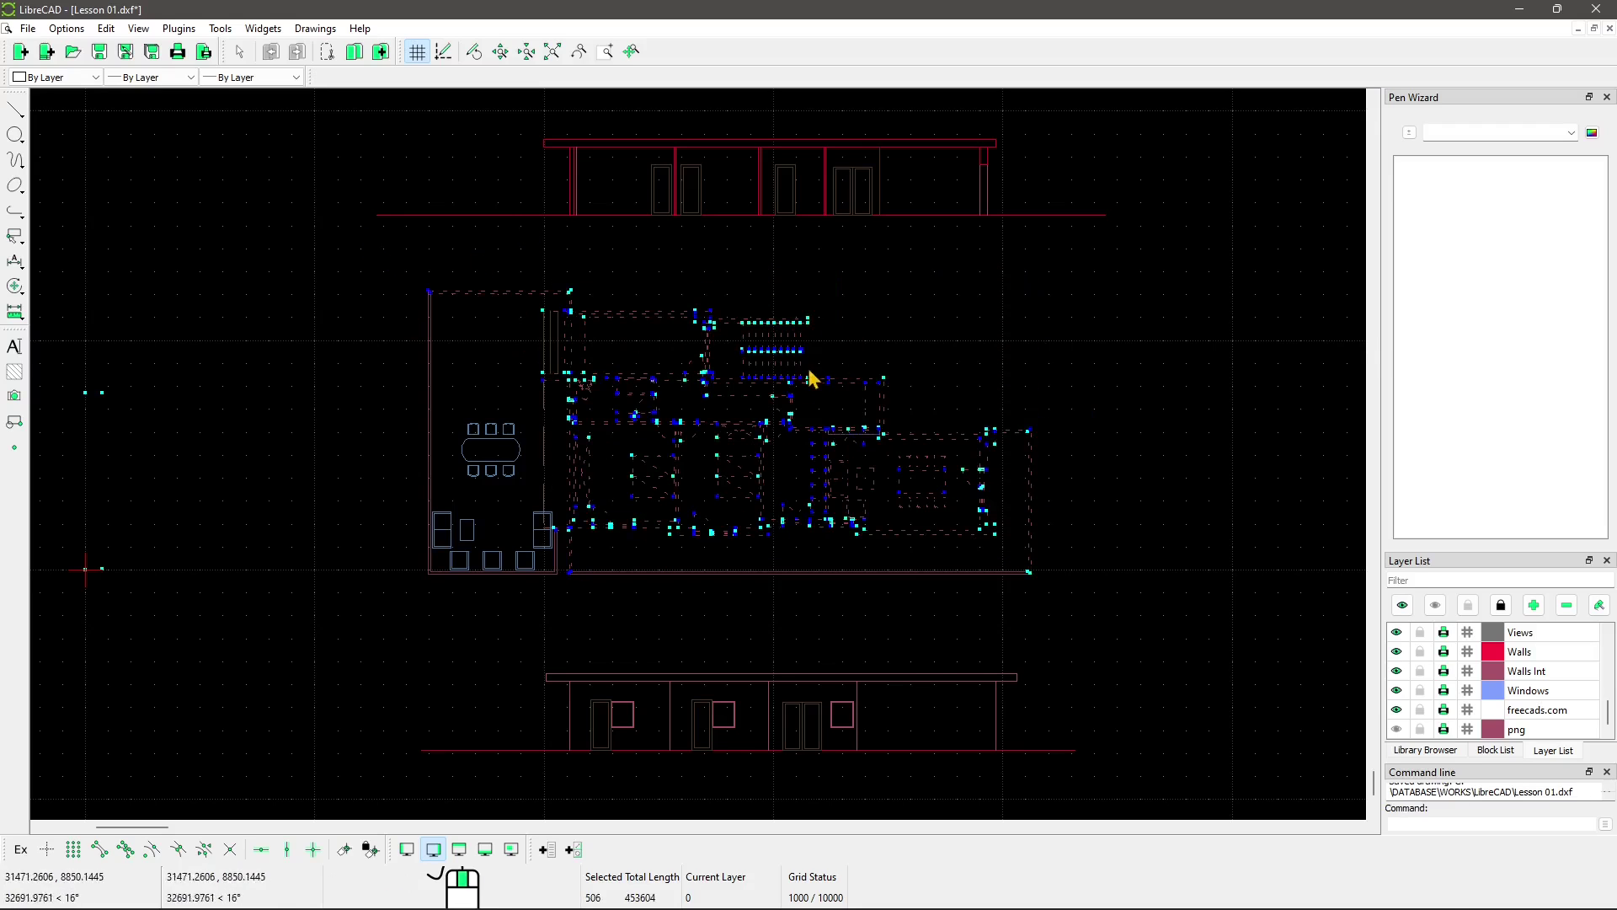
pyautogui.click(845, 358)
pyautogui.press('Escape')
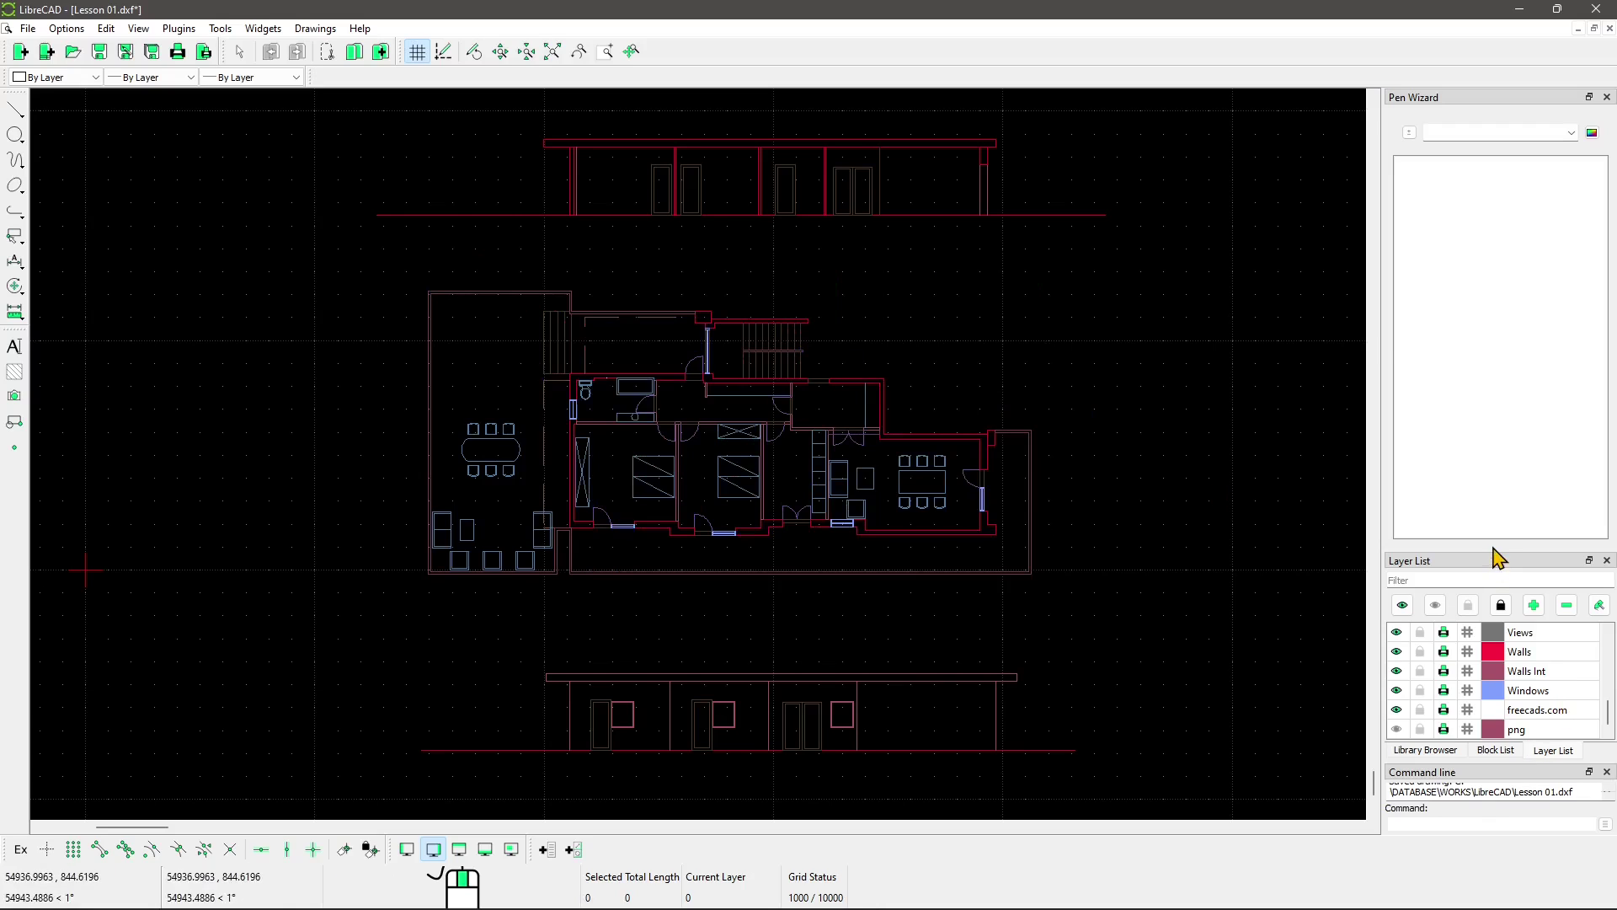
# - Enlarge the layer list to show all layers, and toggle the visibility of the Interiors and Walls layers off and back on
pyautogui.moveTo(1492, 553); pyautogui.dragTo(1507, 233)
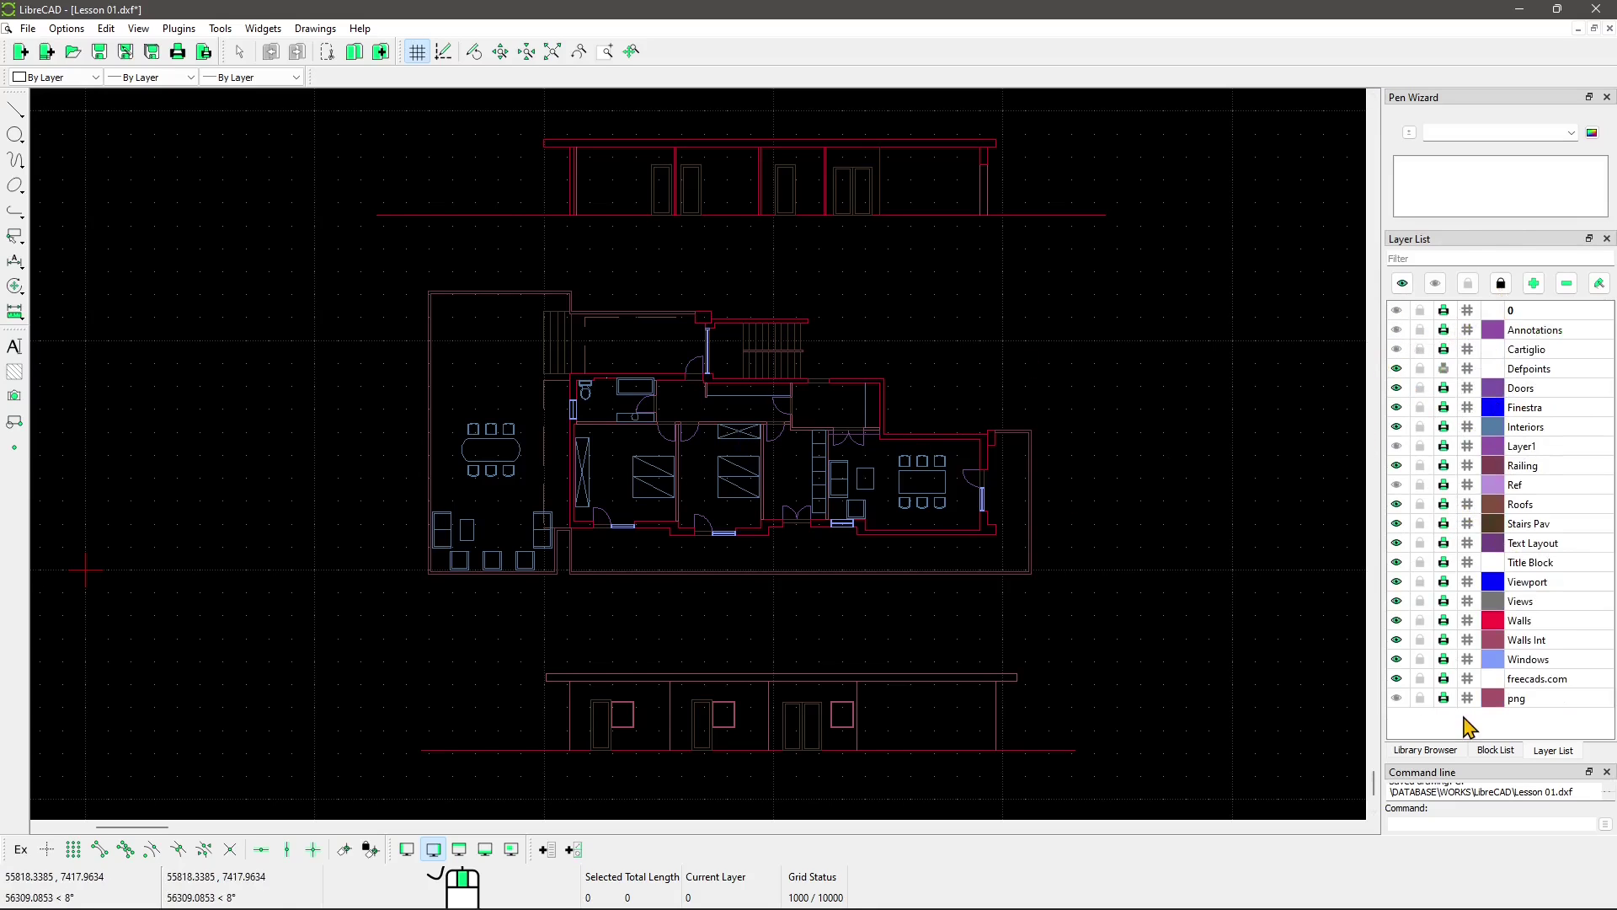
pyautogui.click(1395, 430)
pyautogui.click(1396, 430)
pyautogui.click(1396, 430)
pyautogui.click(1396, 430)
pyautogui.click(1395, 430)
pyautogui.click(1396, 430)
pyautogui.click(1396, 620)
pyautogui.click(1396, 620)
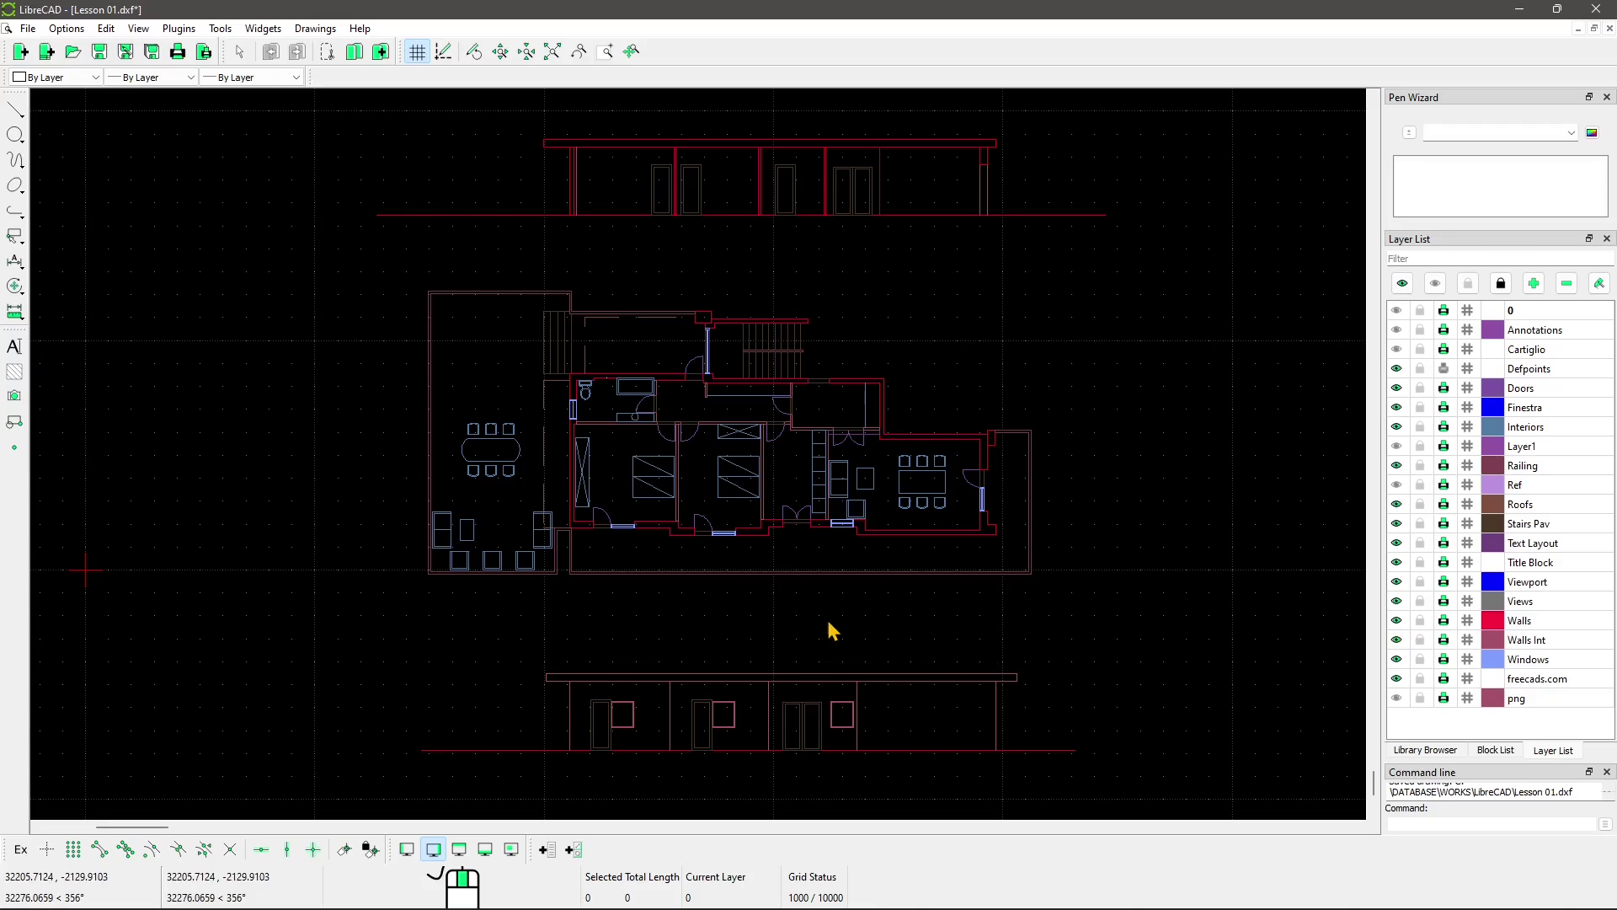
pyautogui.click(1499, 252)
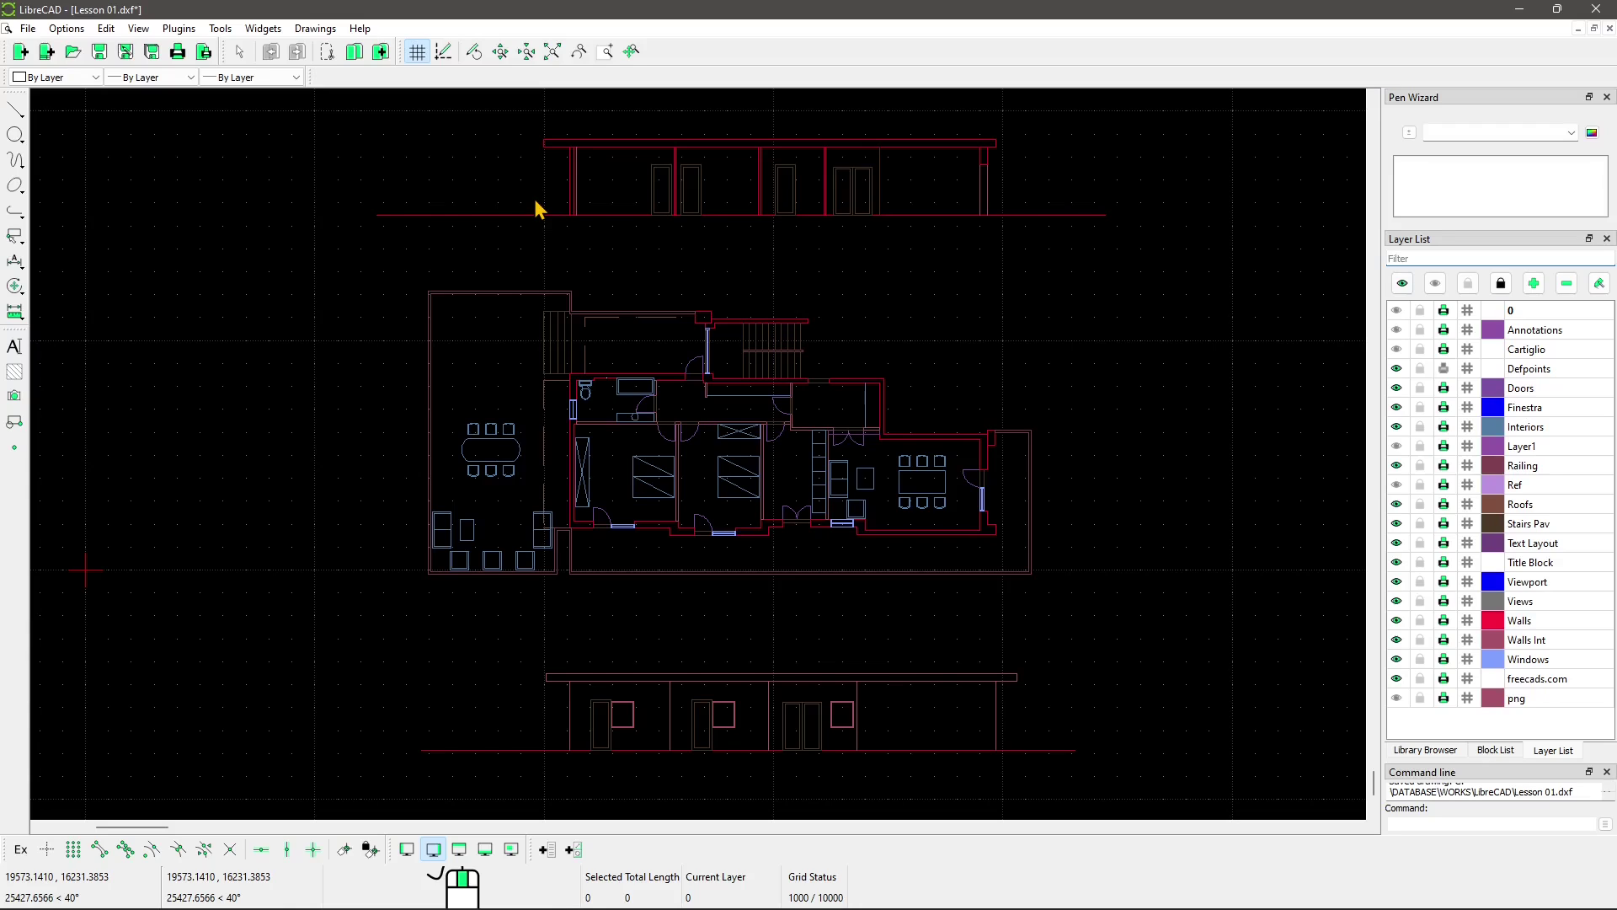
# - Review the available GUI languages in the application preferences, keep English and close the preferences
pyautogui.click(67, 31)
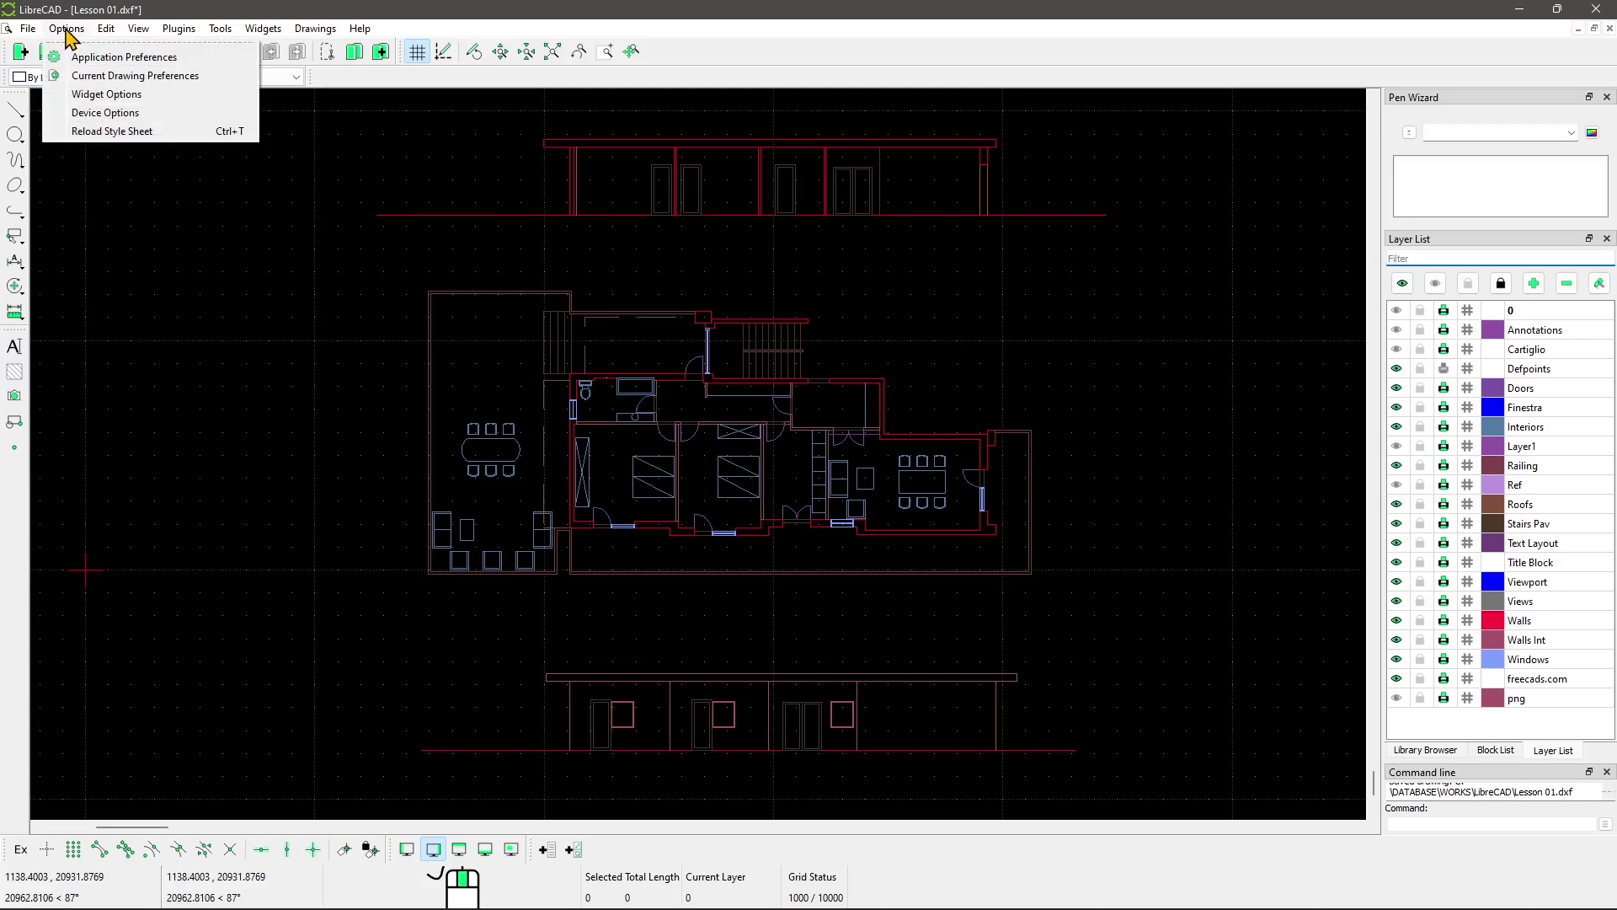
pyautogui.click(100, 57)
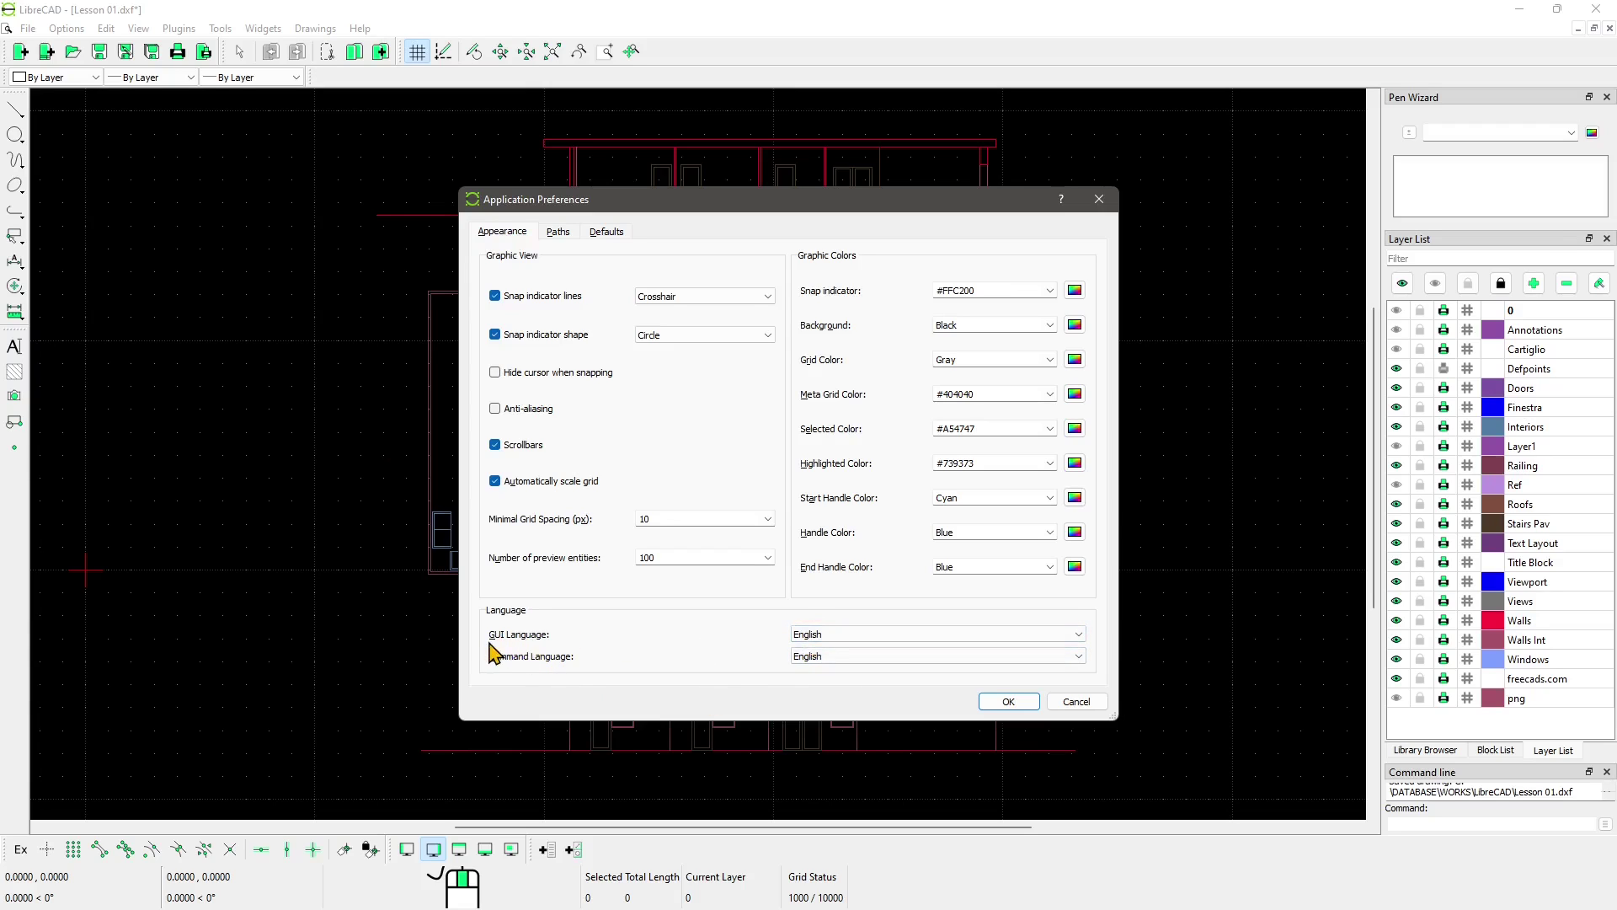
pyautogui.click(851, 638)
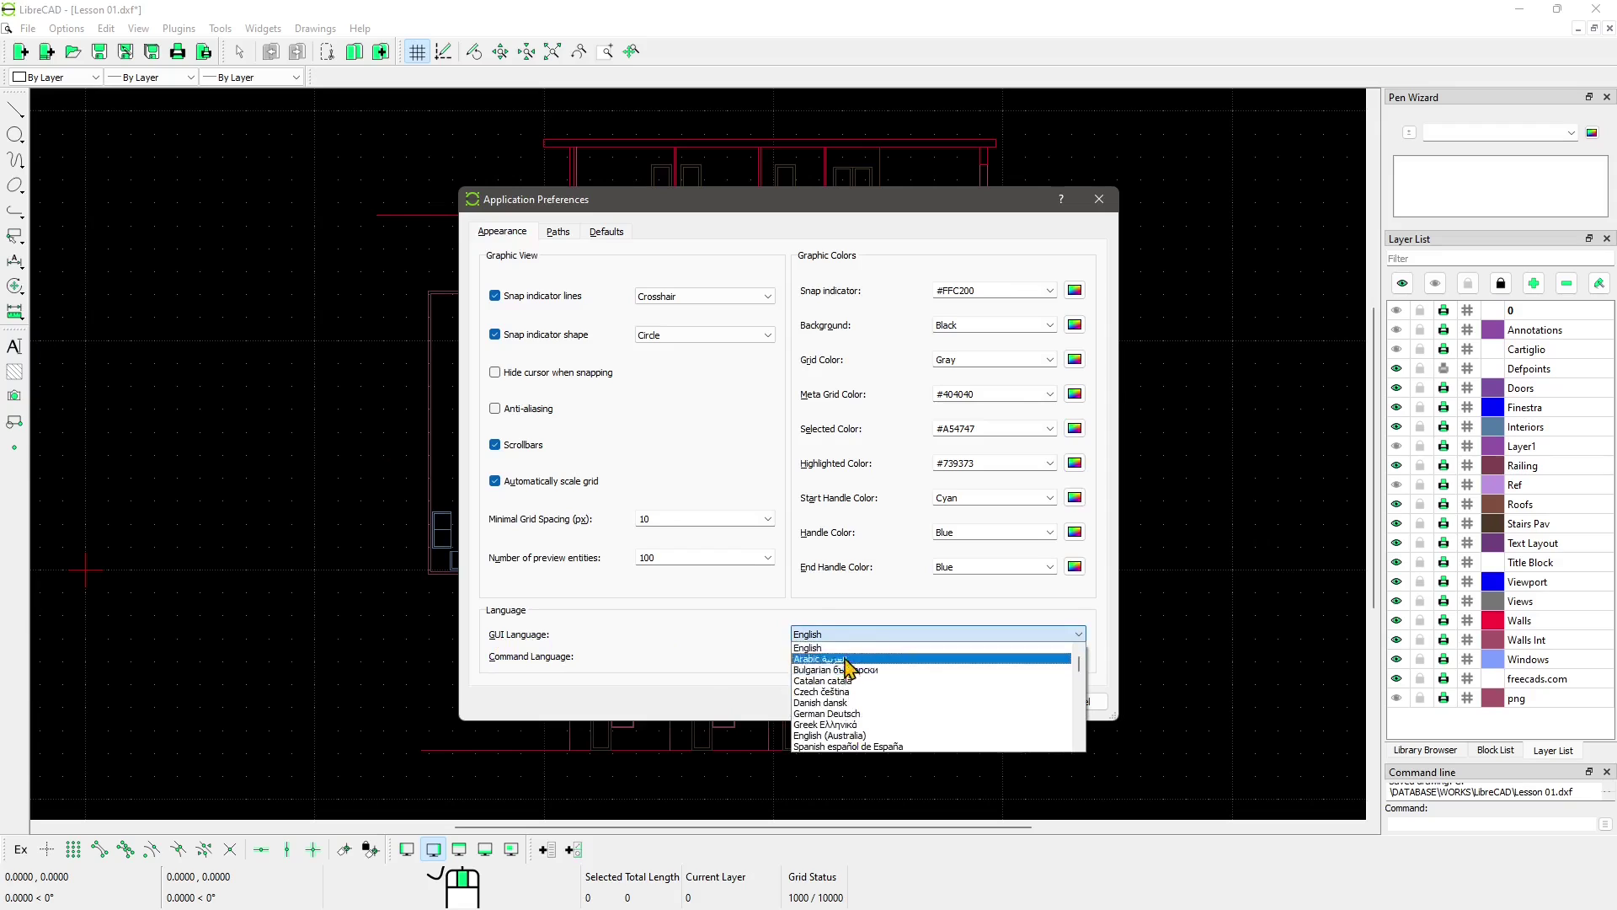
pyautogui.scroll(-15, 804, 720)
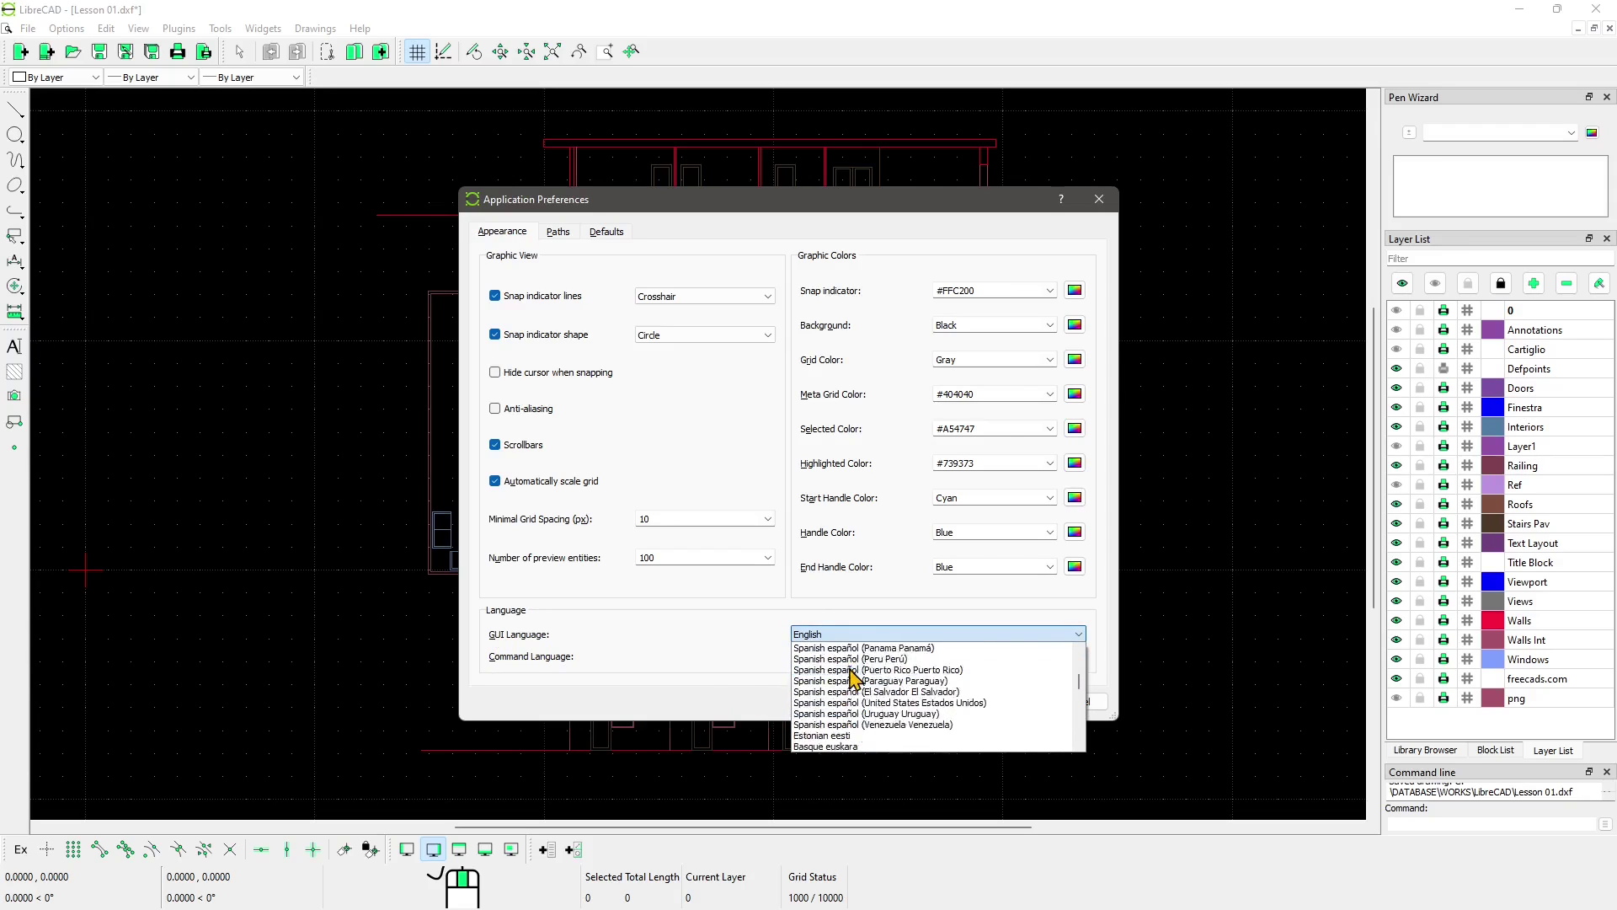
pyautogui.scroll(-10, 865, 689)
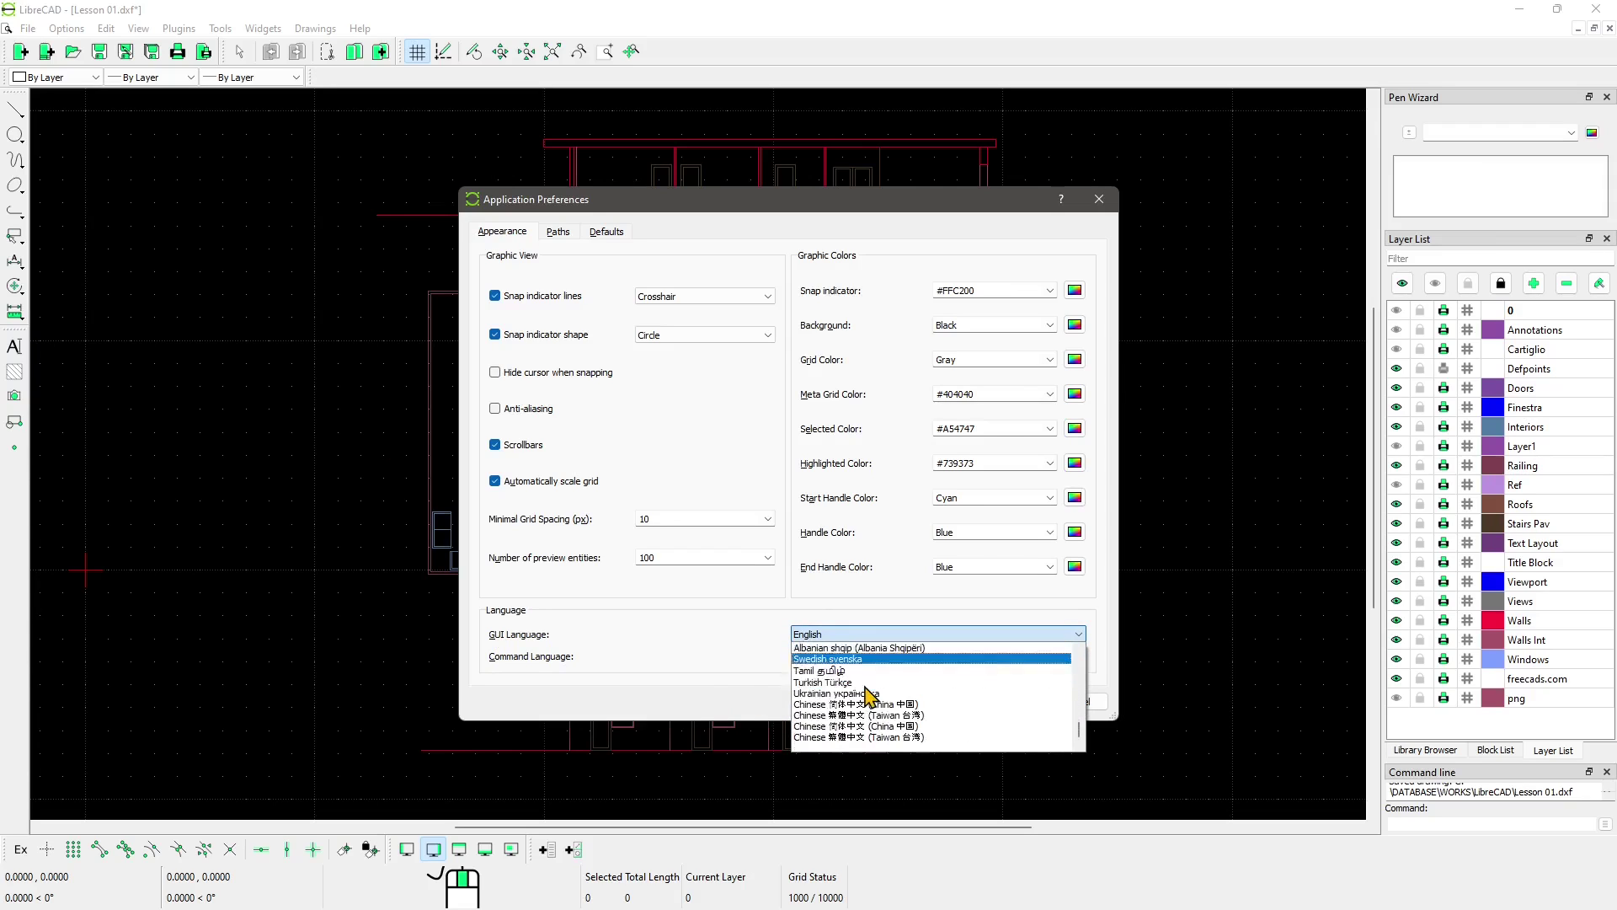
pyautogui.scroll(10, 843, 684)
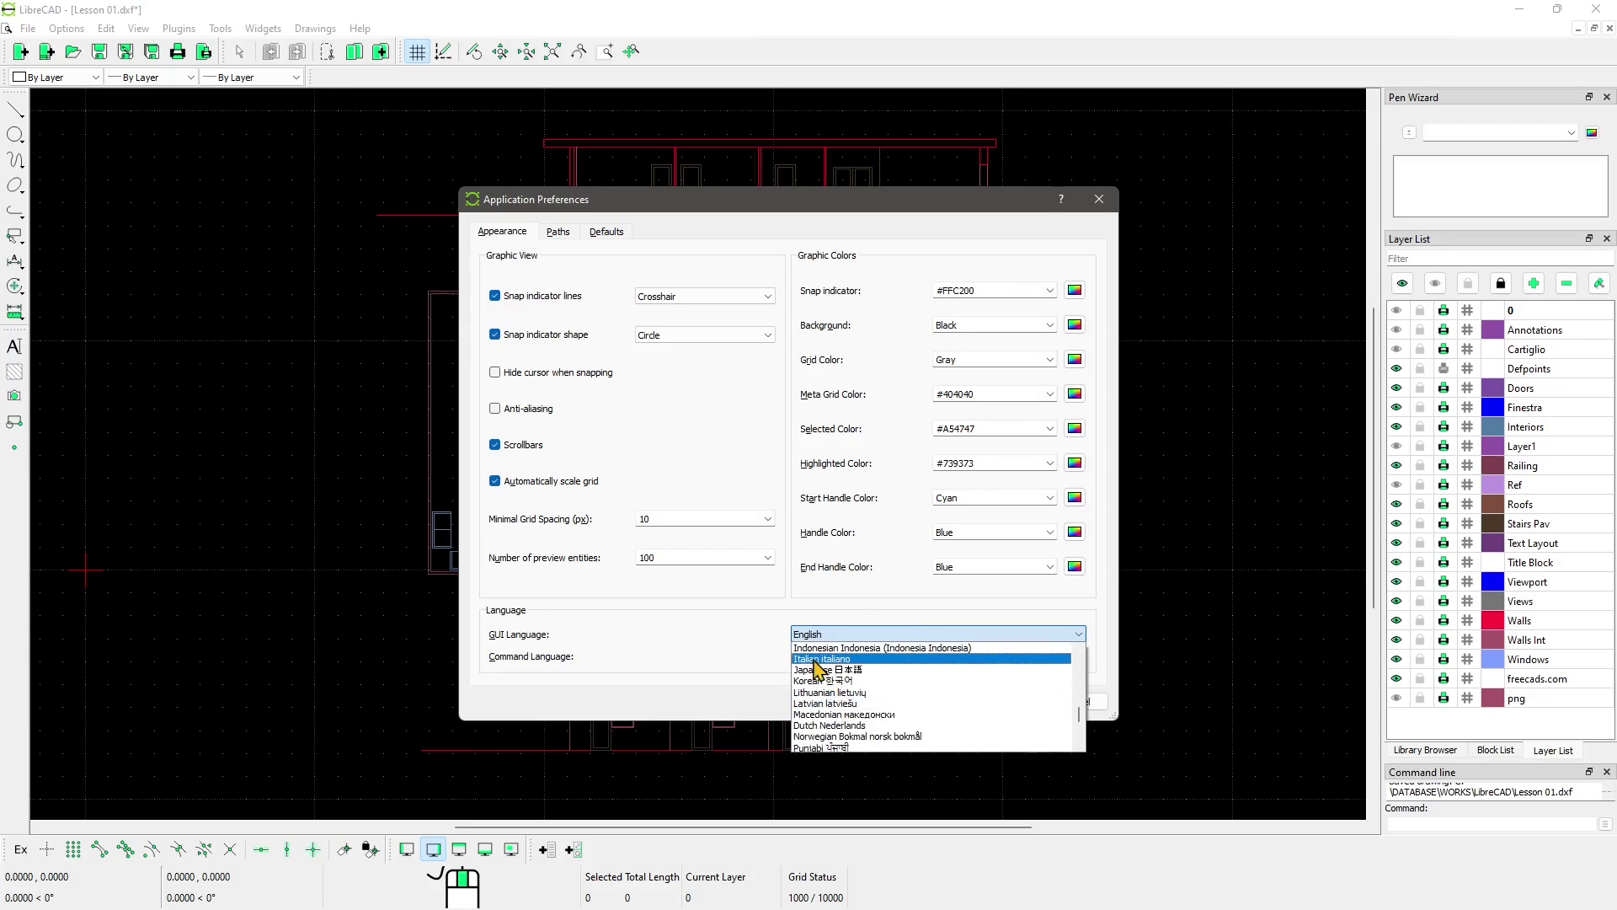
pyautogui.click(764, 627)
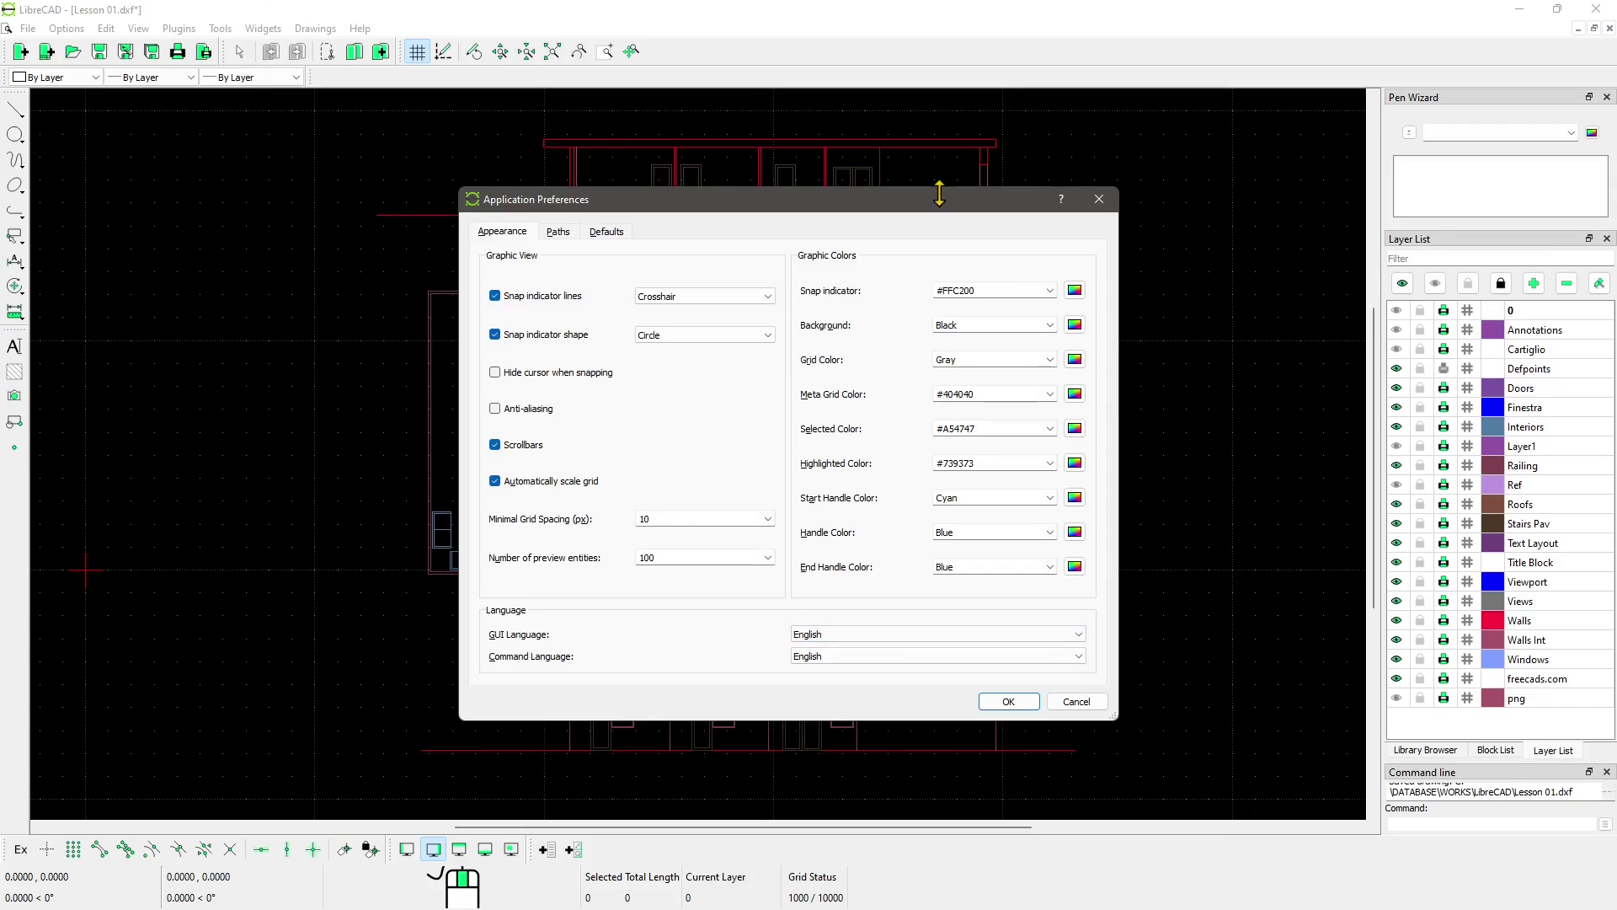
pyautogui.moveTo(940, 205); pyautogui.dragTo(930, 151)
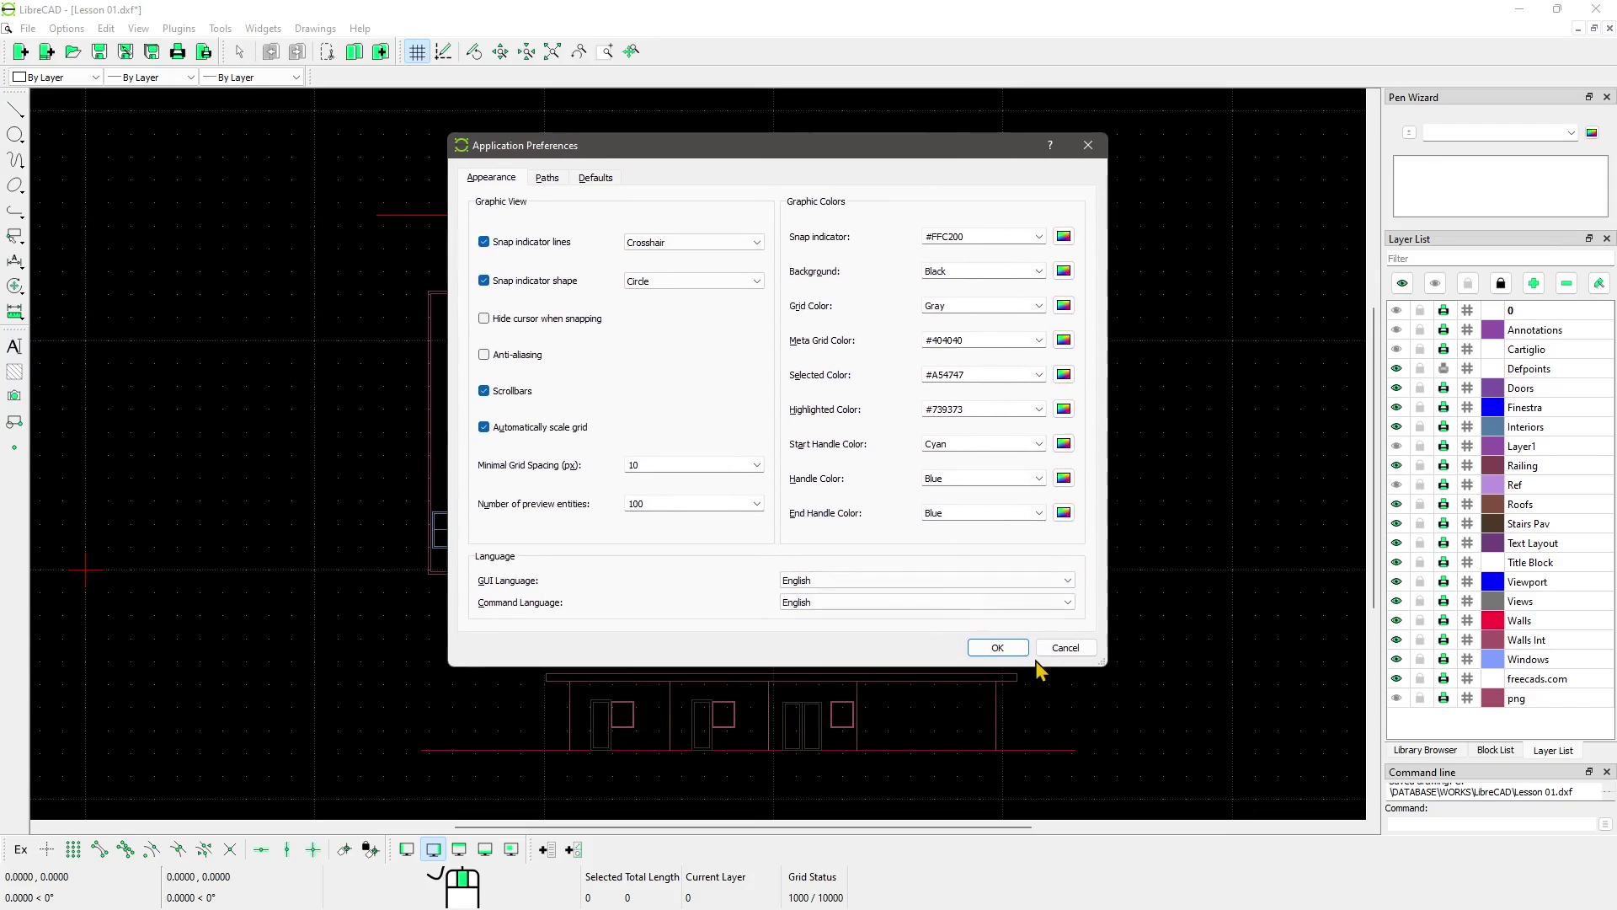
pyautogui.click(985, 654)
pyautogui.scroll(2, 708, 458)
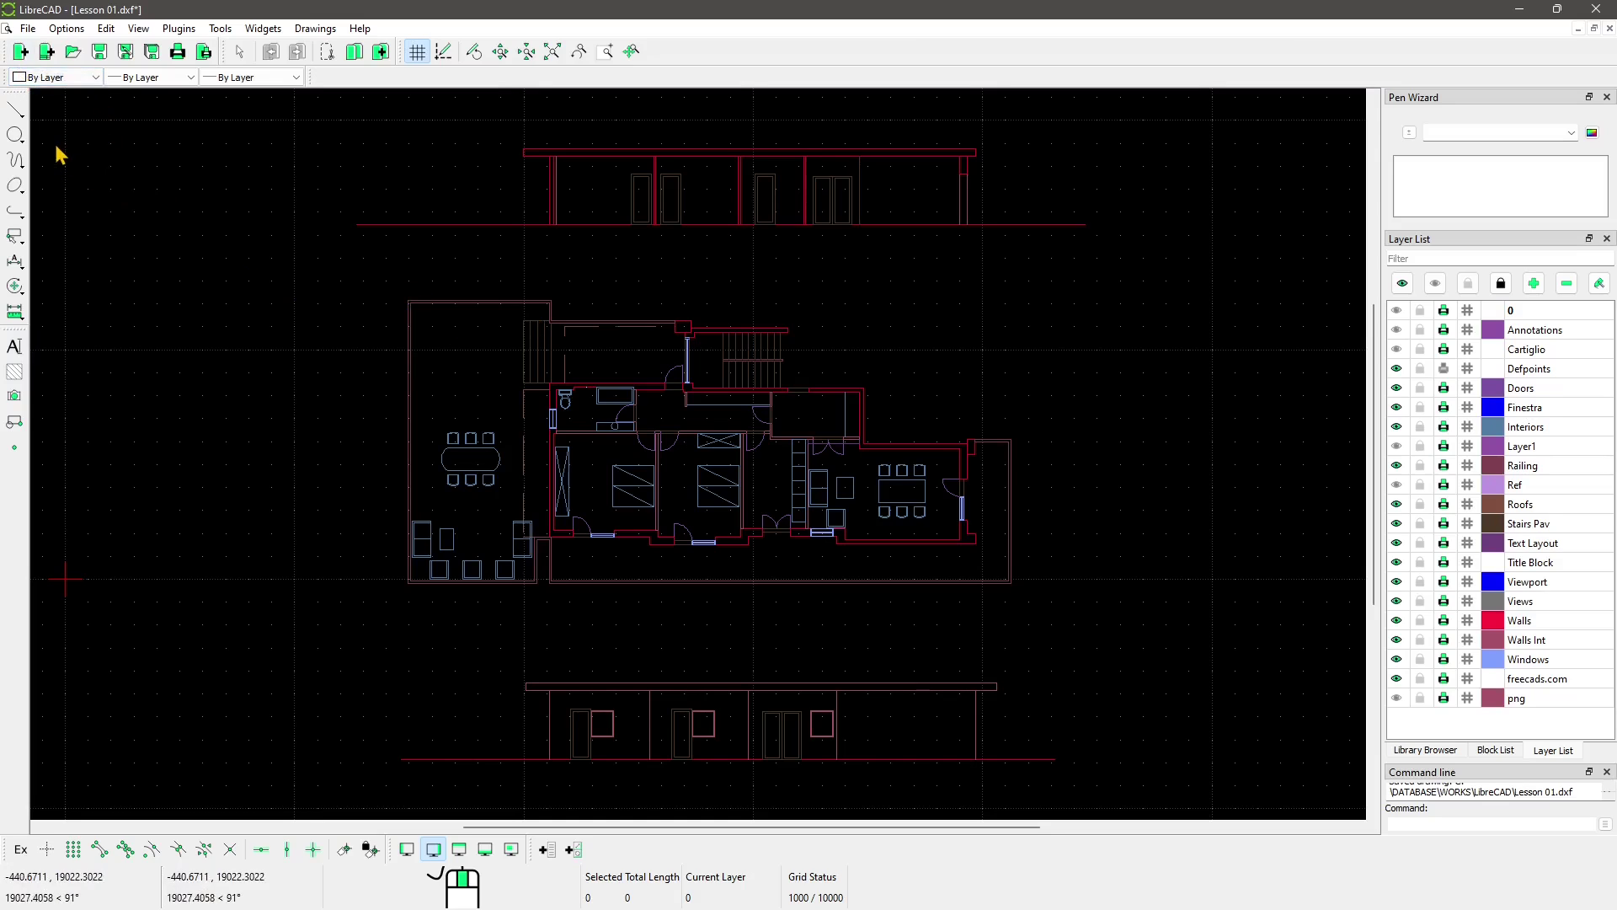
pyautogui.click(26, 35)
pyautogui.click(360, 29)
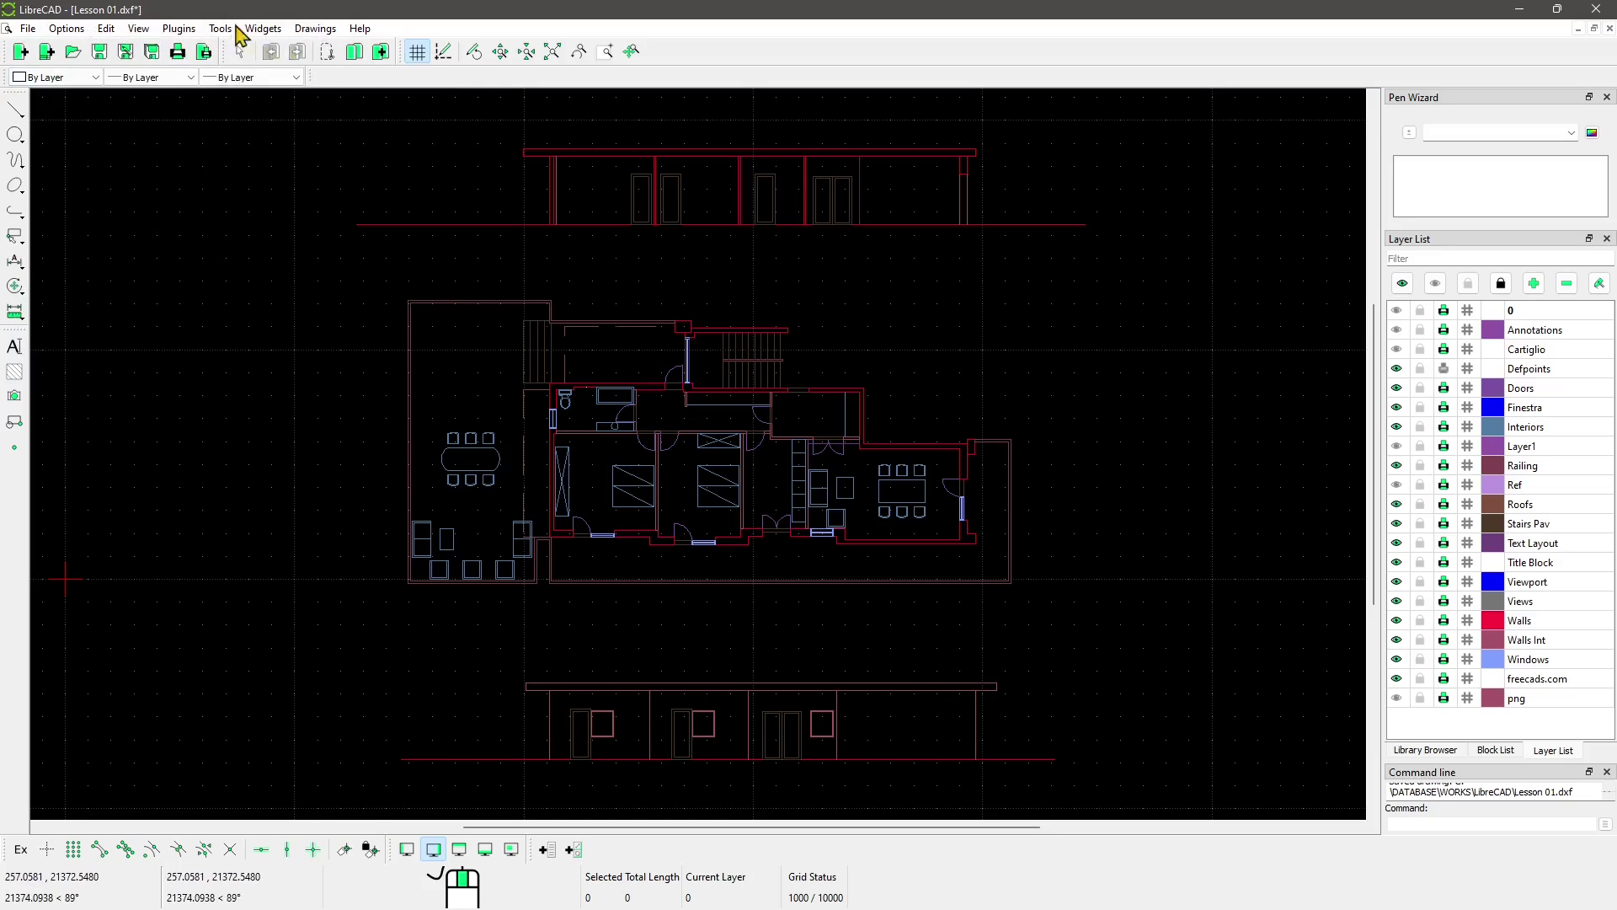
pyautogui.click(27, 29)
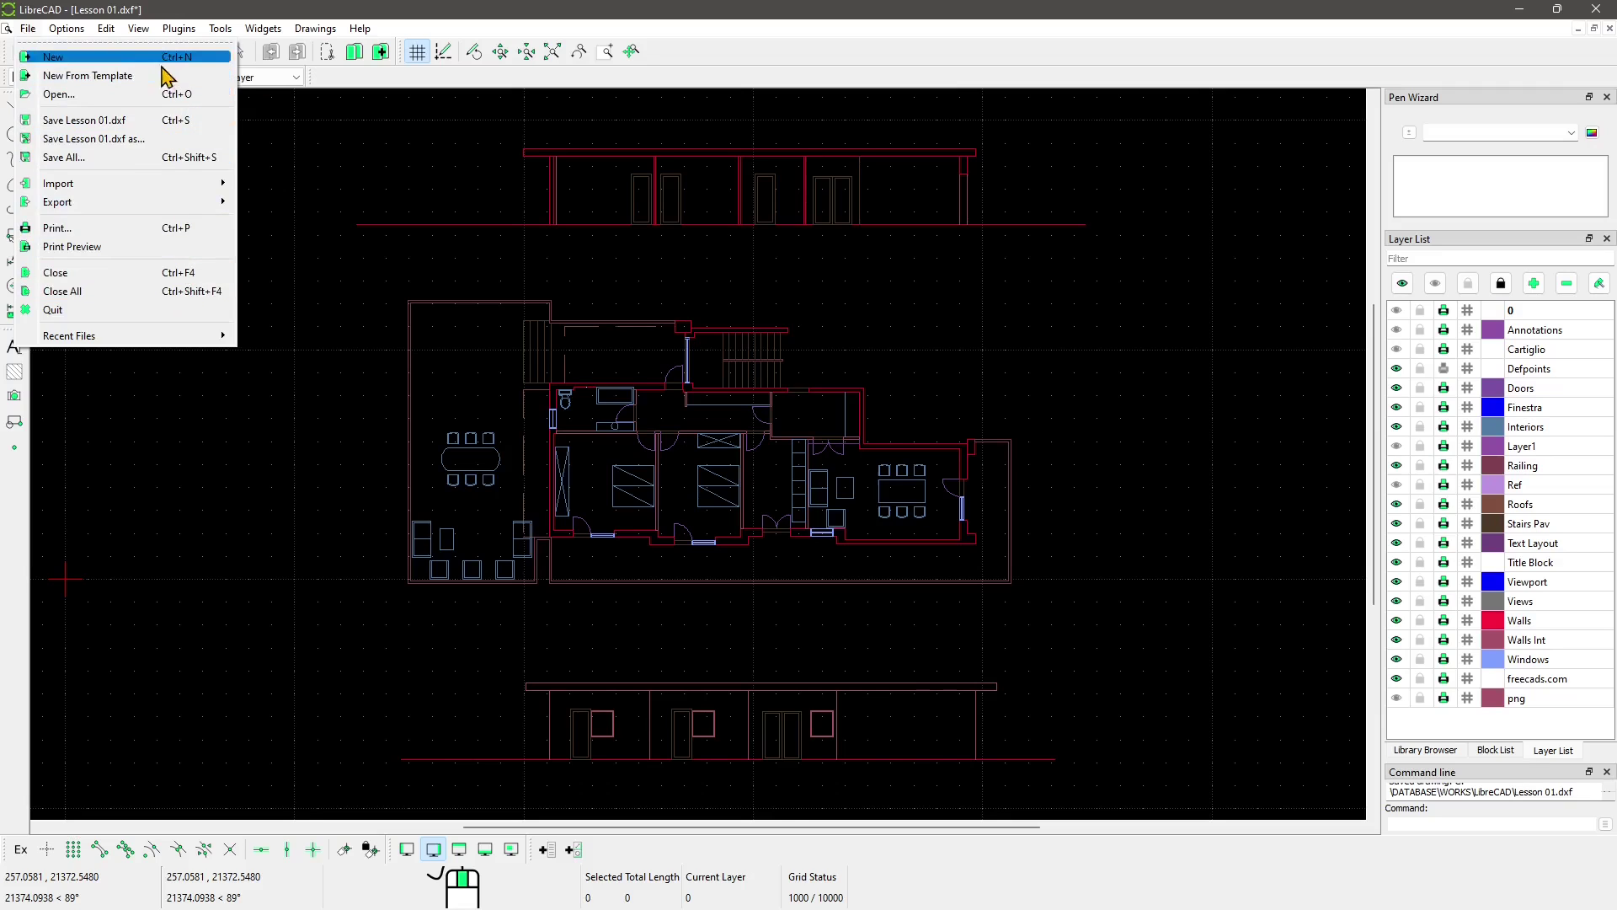
pyautogui.click(27, 30)
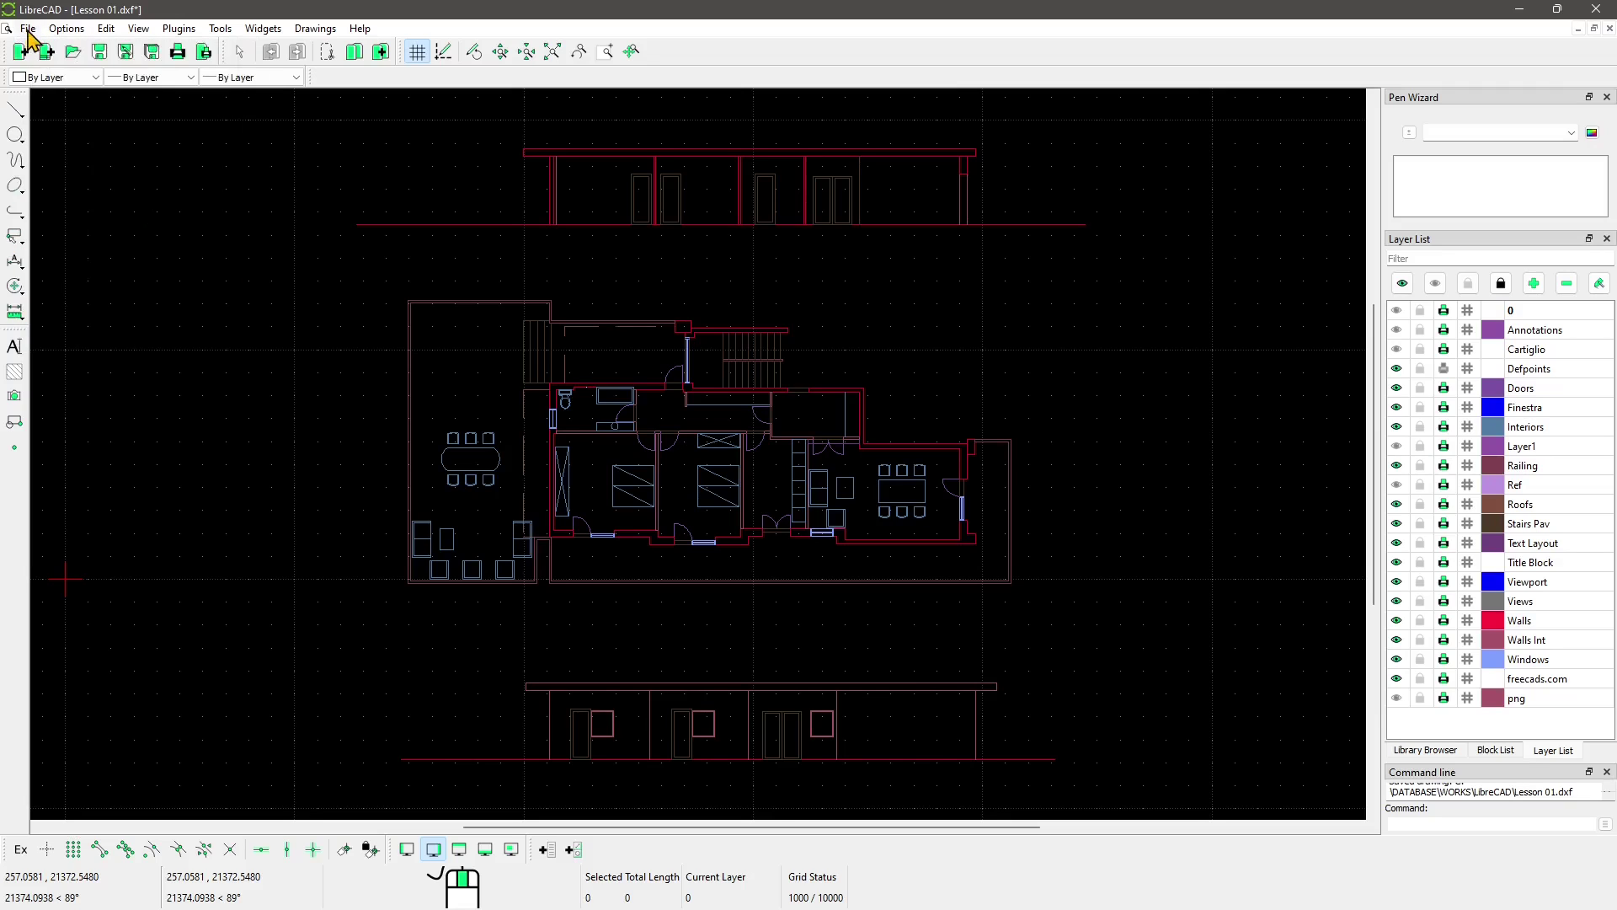
# - Review the file formats available for saving Lesson 01 under another name, browse to the DWG DXF folder and cancel the save
pyautogui.click(28, 29)
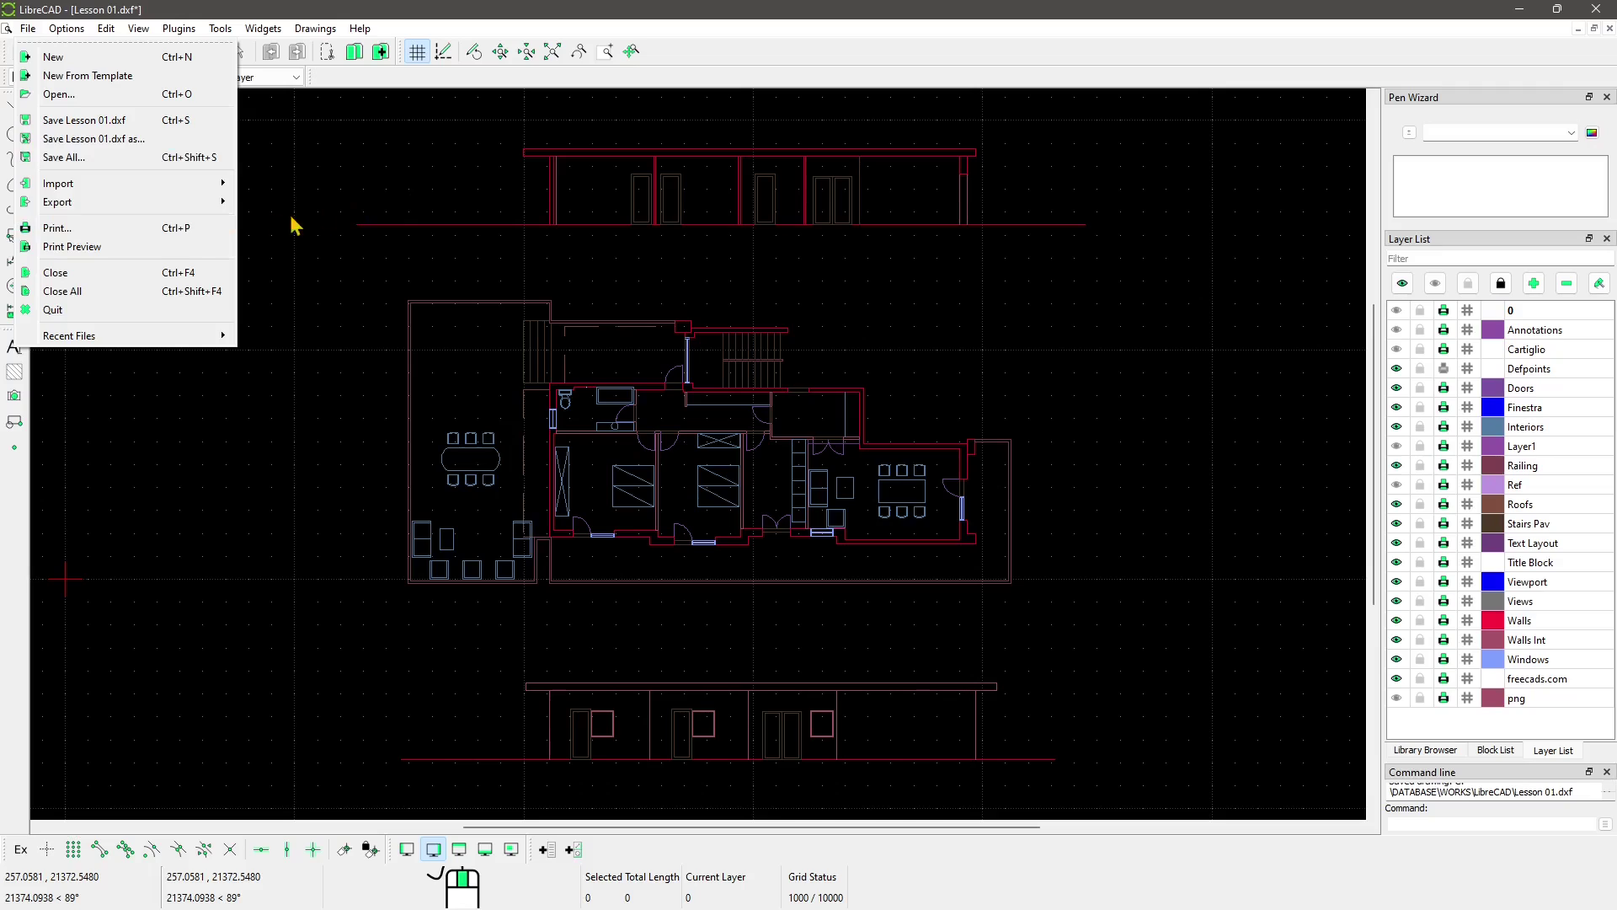
pyautogui.moveTo(144, 211)
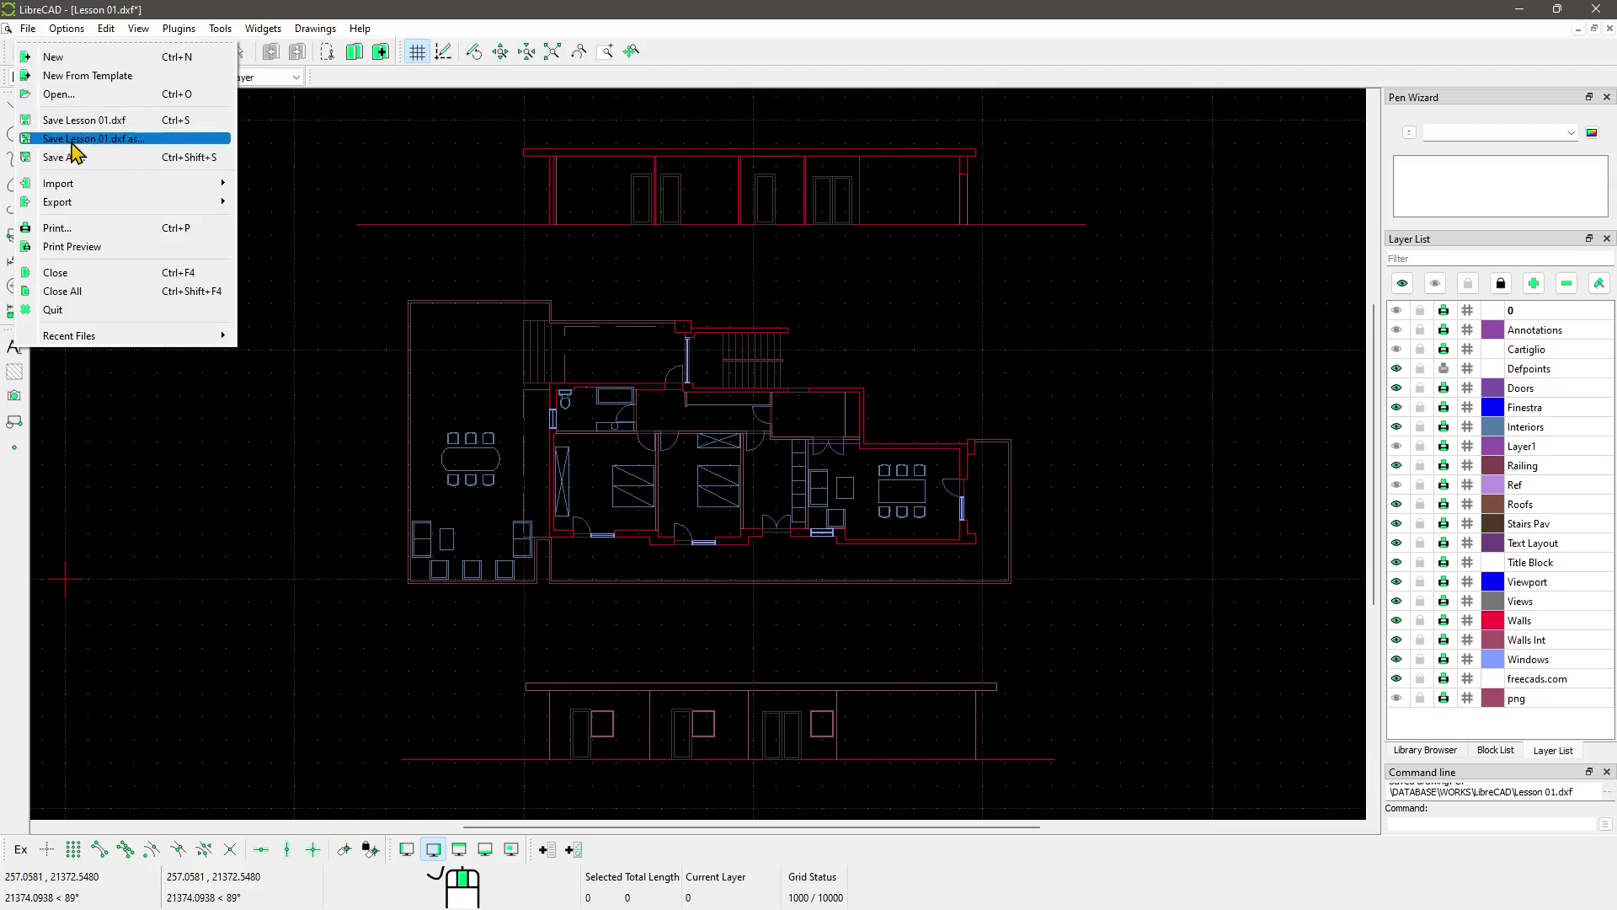
pyautogui.click(135, 140)
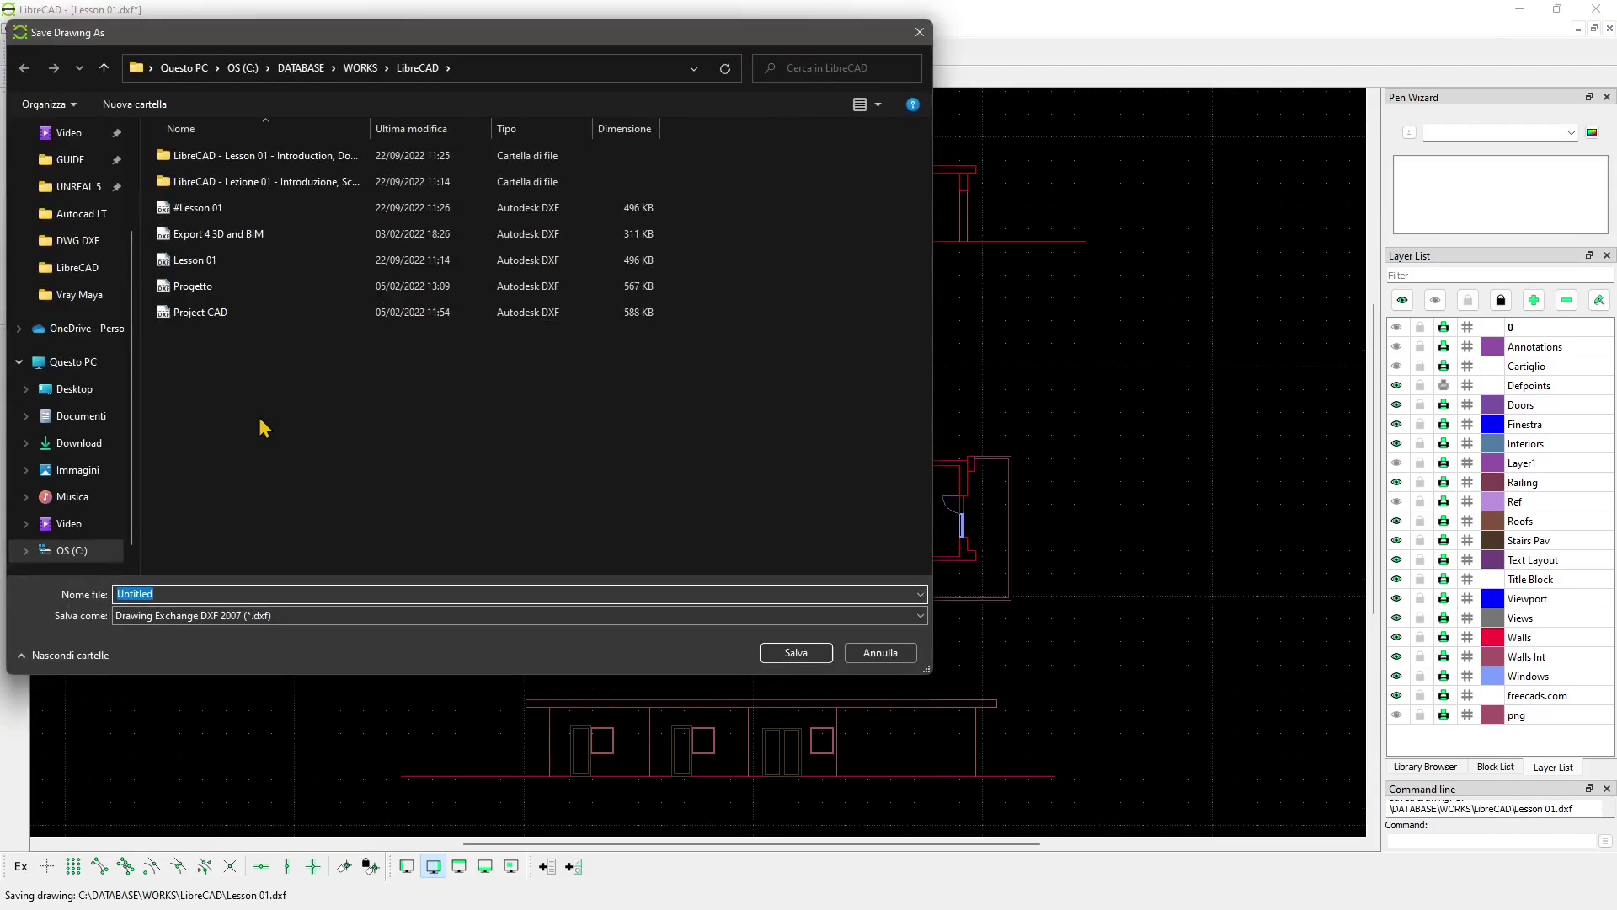
pyautogui.click(219, 262)
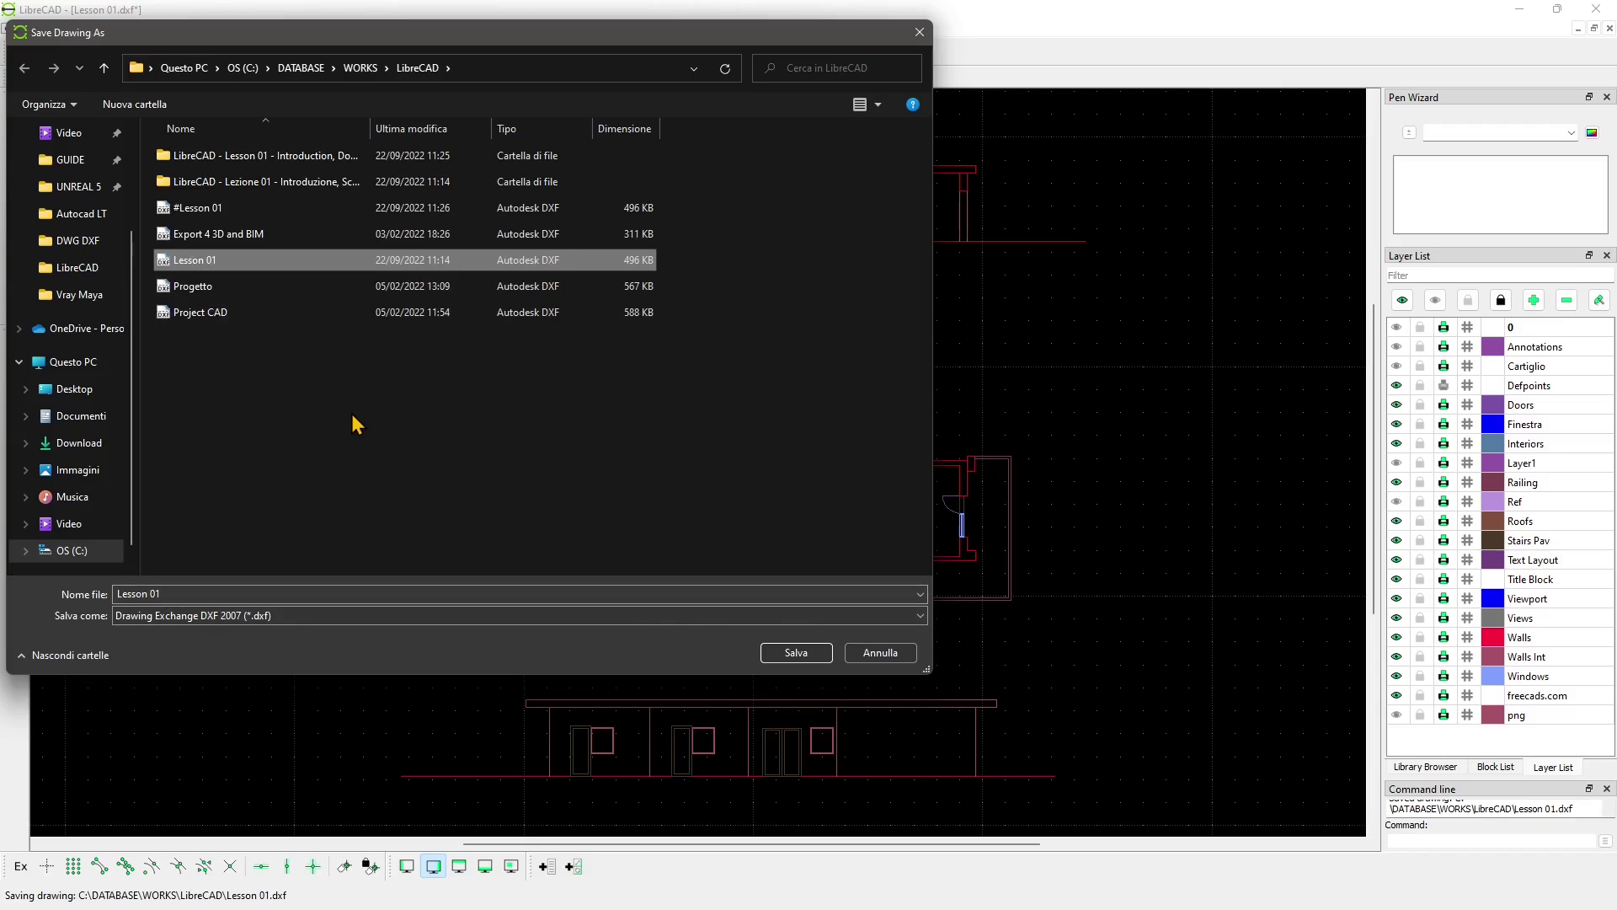
pyautogui.click(259, 617)
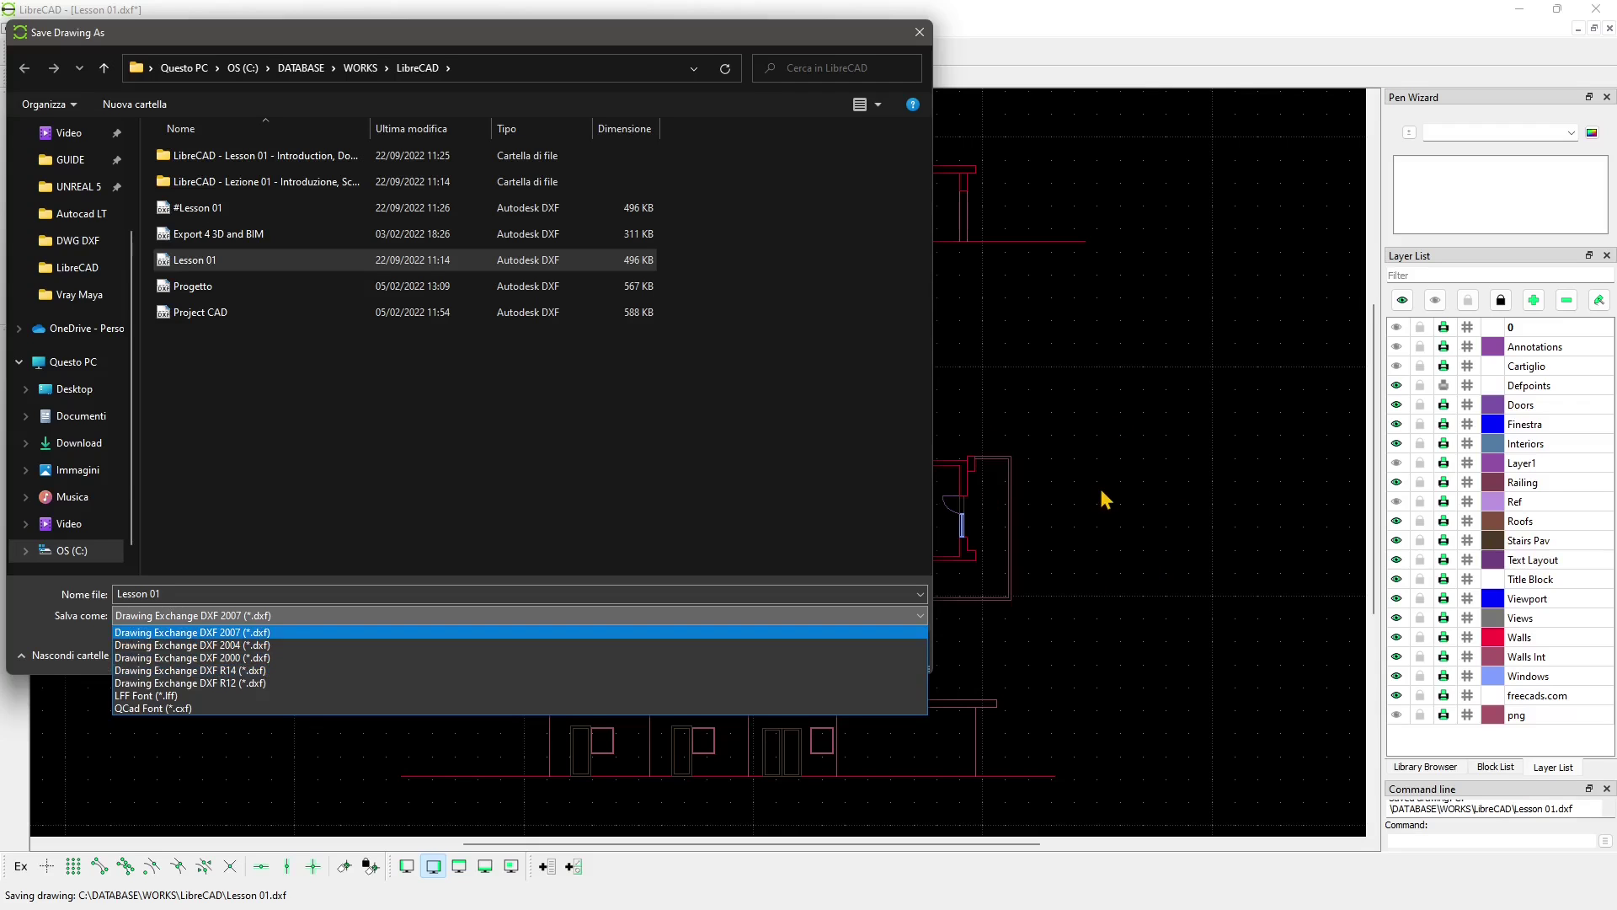
pyautogui.click(800, 406)
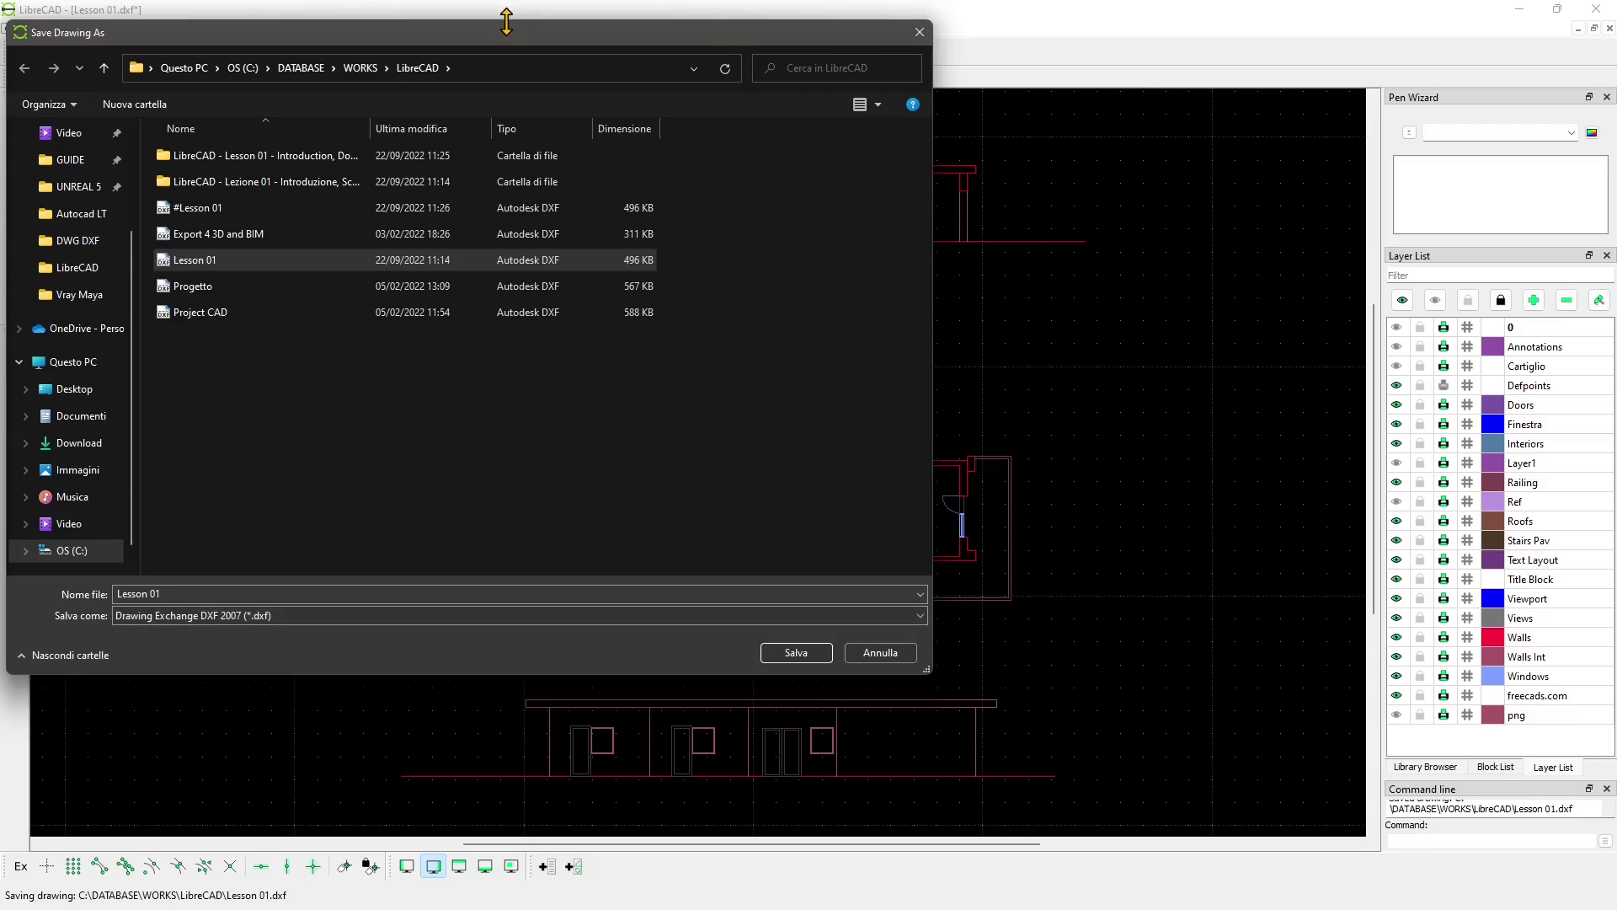
pyautogui.moveTo(507, 24)
pyautogui.mouseDown()
pyautogui.moveTo(578, 195)
pyautogui.moveTo(594, 38)
pyautogui.mouseUp()
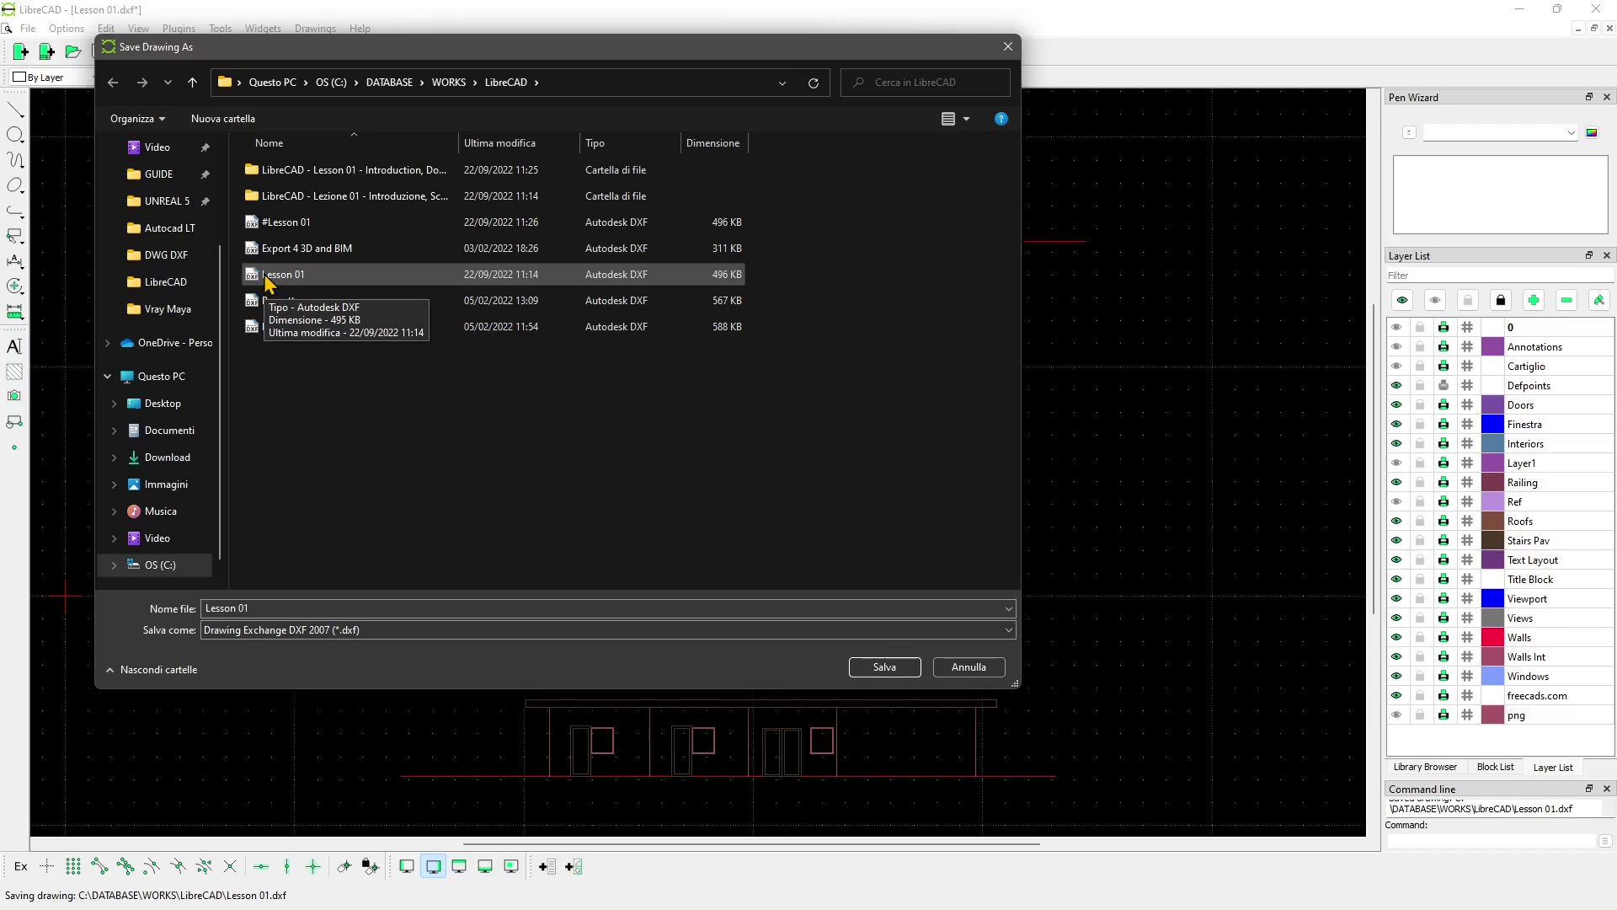
pyautogui.click(181, 257)
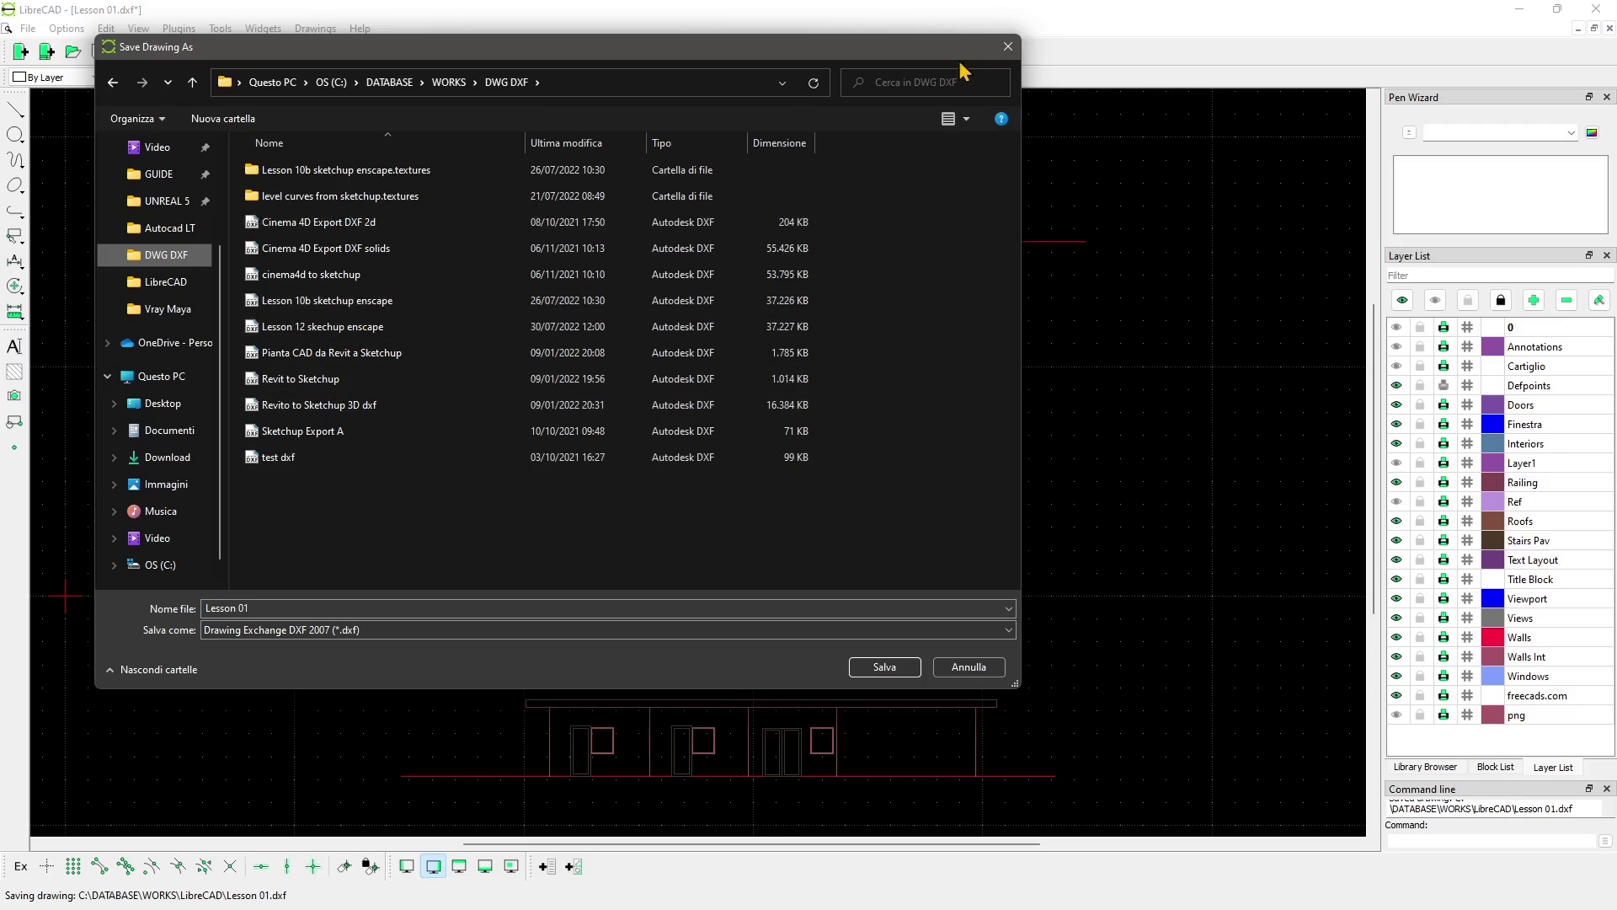
pyautogui.click(1009, 47)
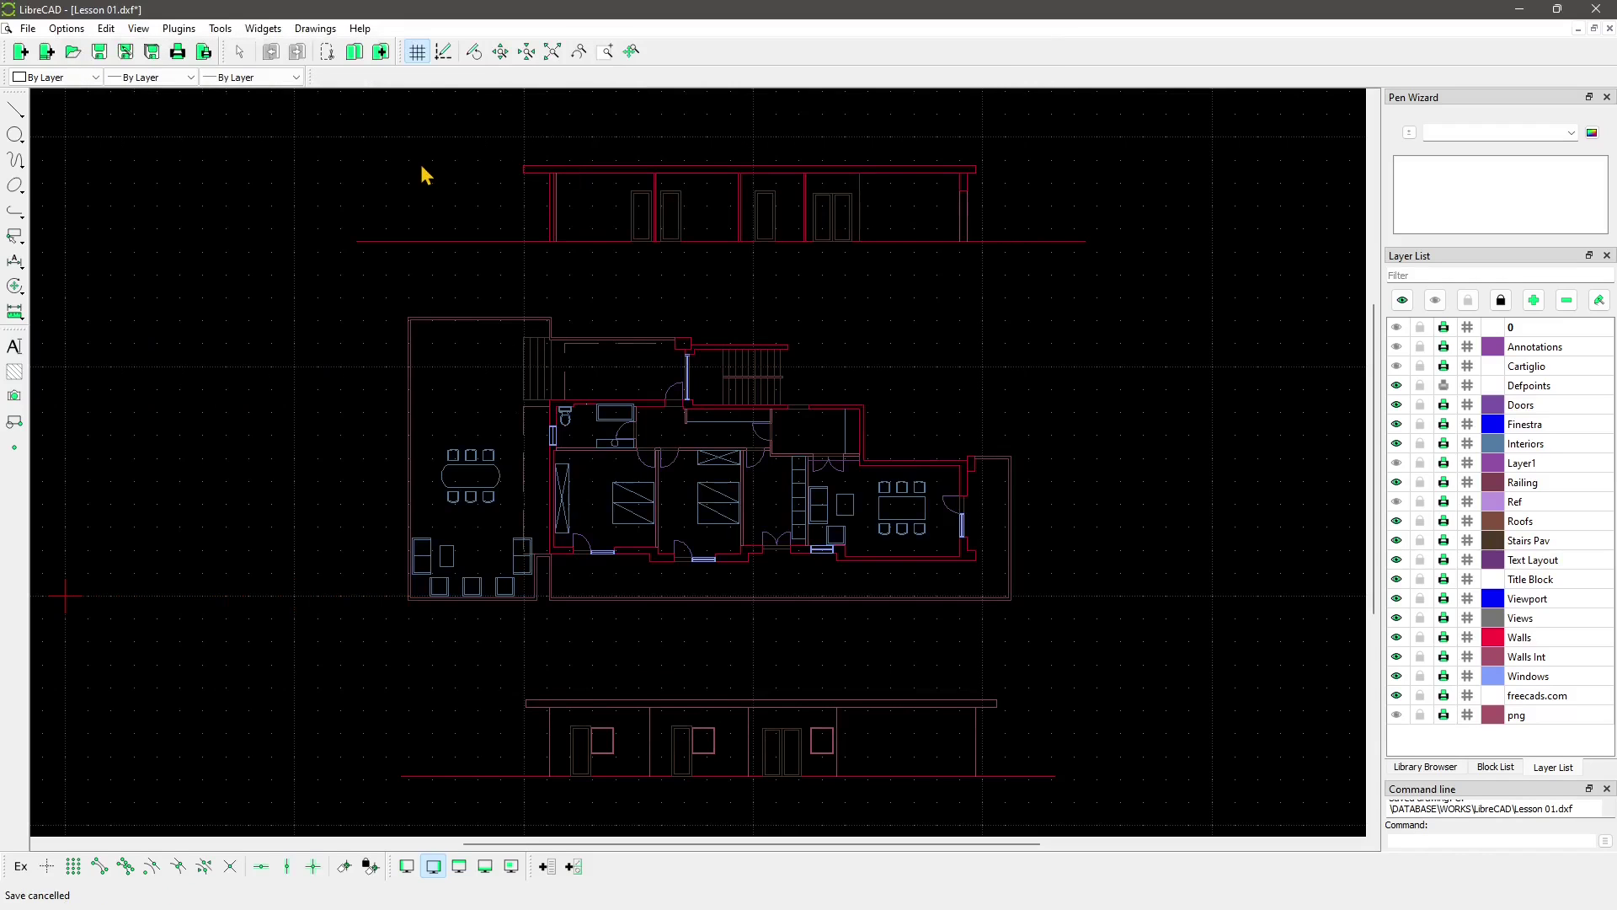
# - Review the available file, options, editing and plugin commands
pyautogui.click(30, 30)
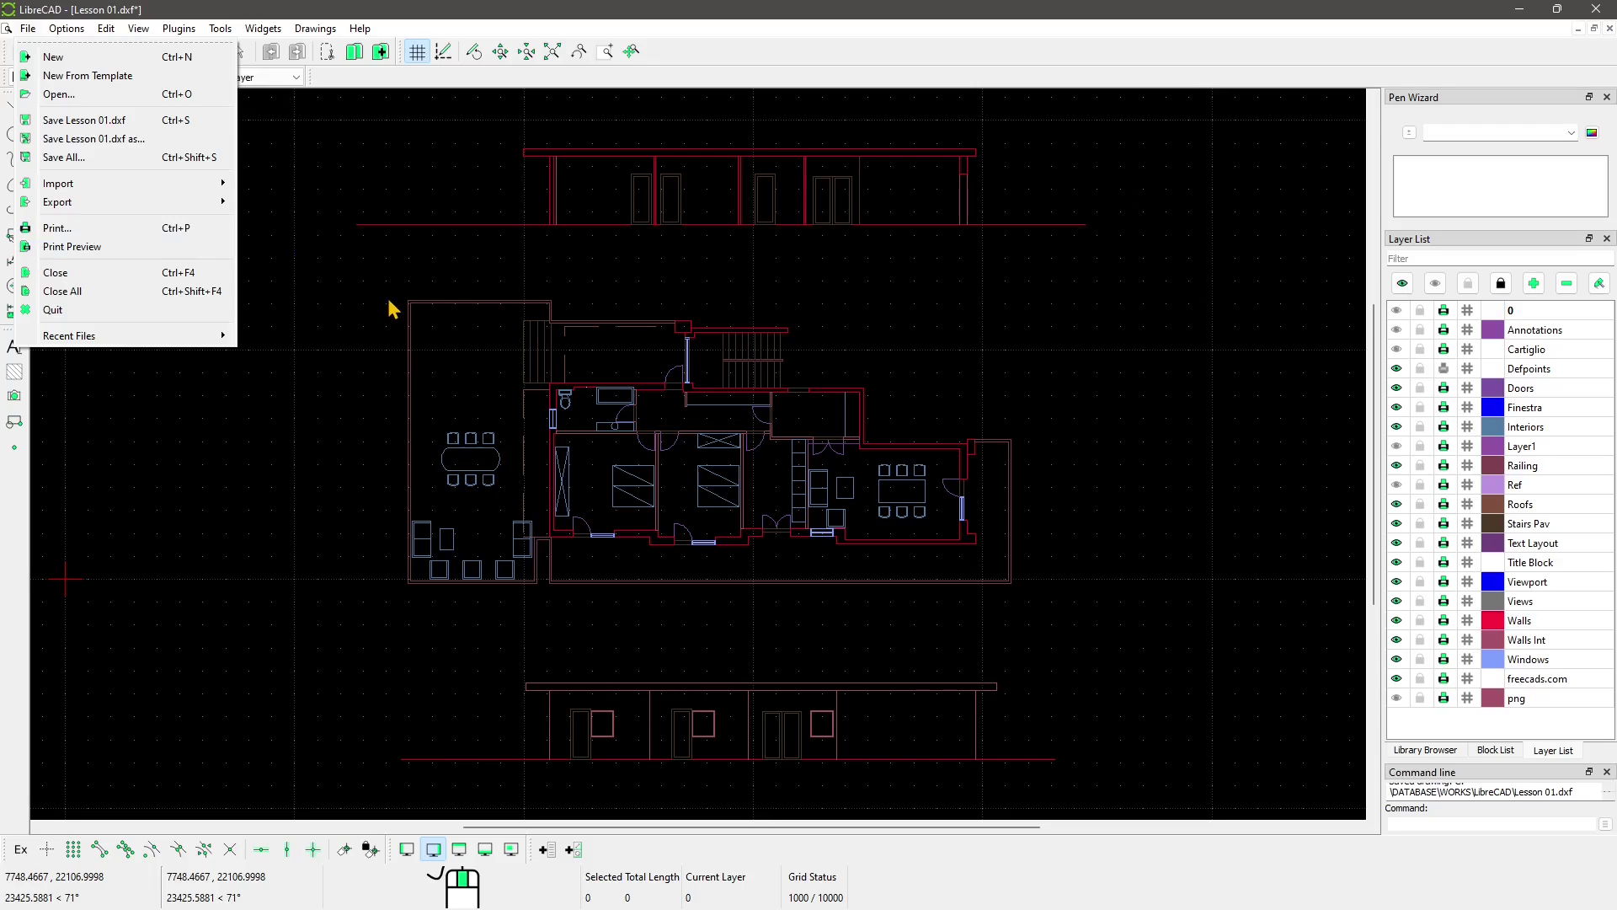
pyautogui.click(651, 23)
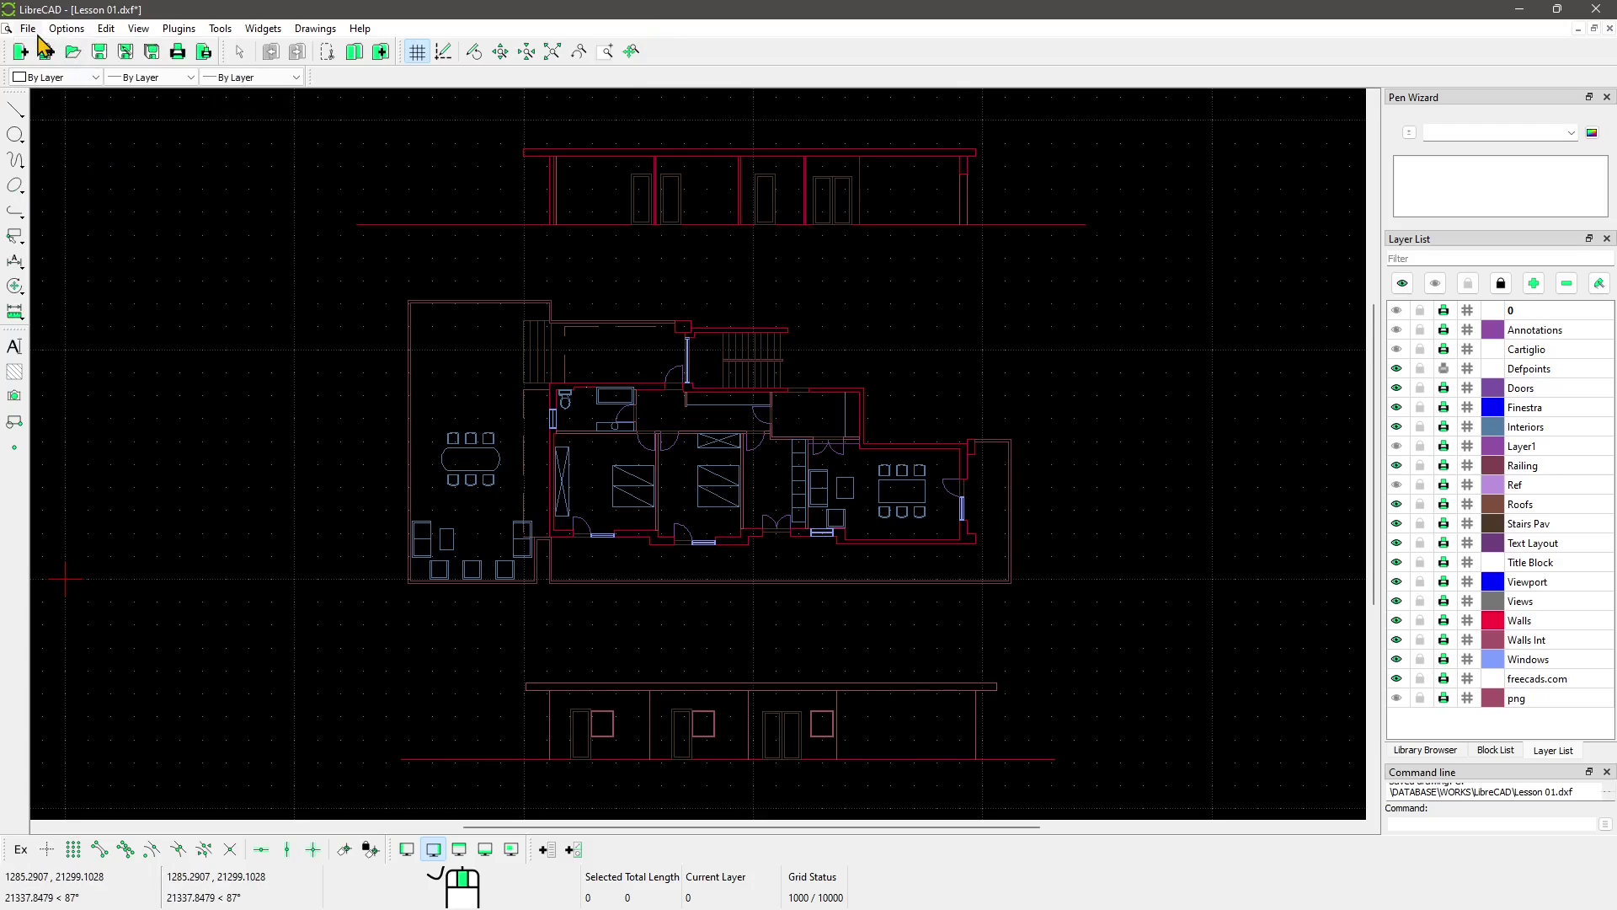
pyautogui.click(37, 33)
pyautogui.click(68, 34)
pyautogui.click(68, 29)
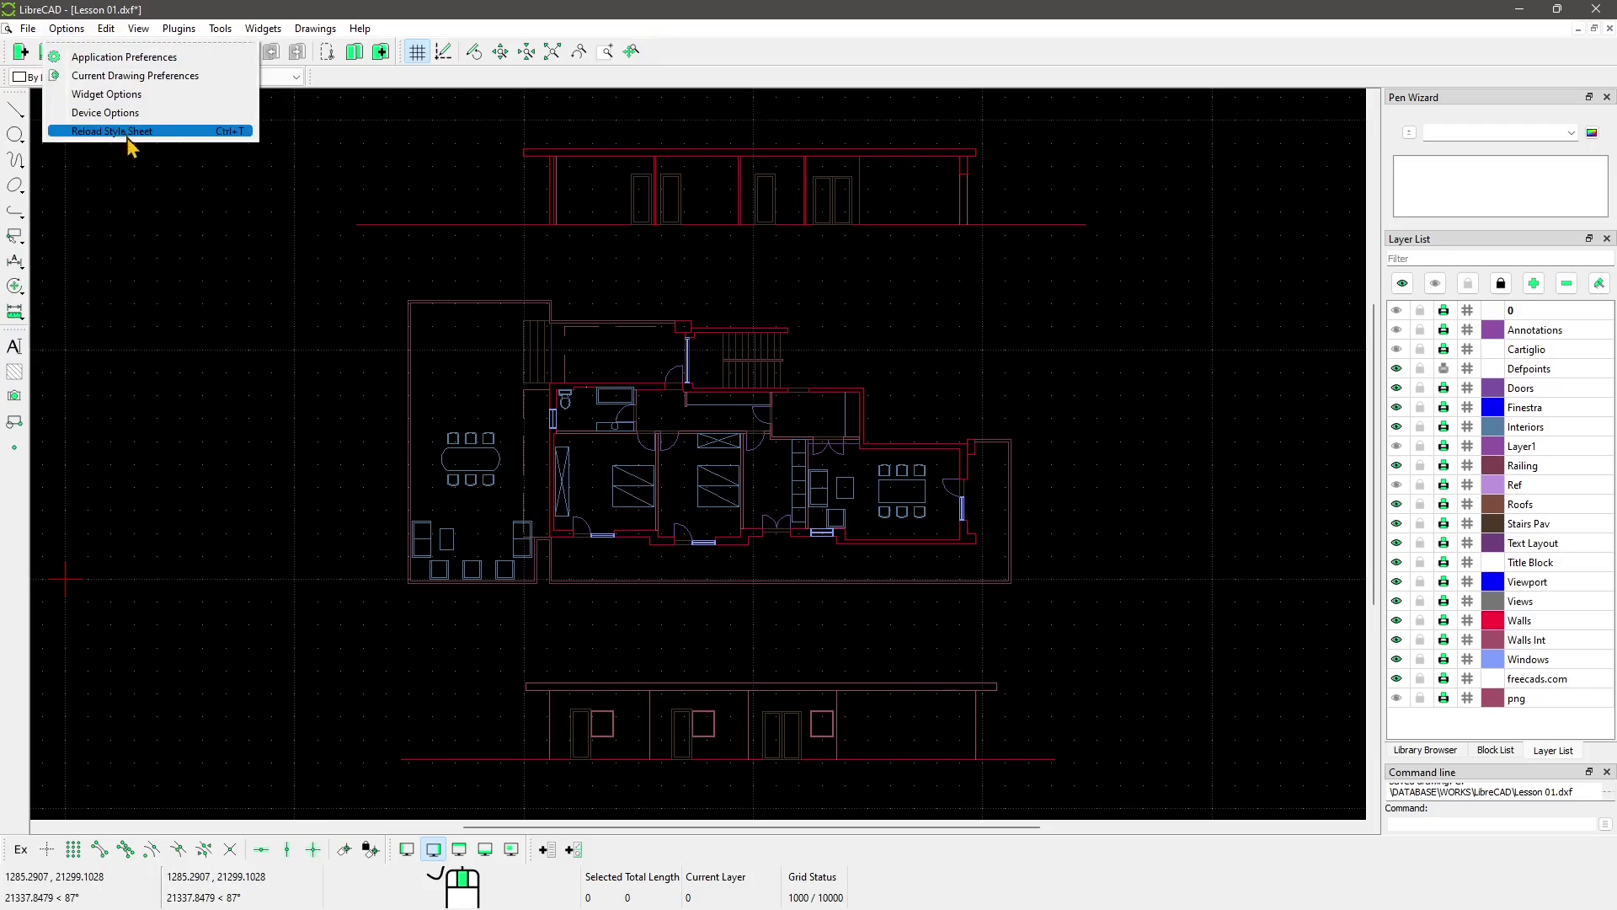
pyautogui.click(27, 30)
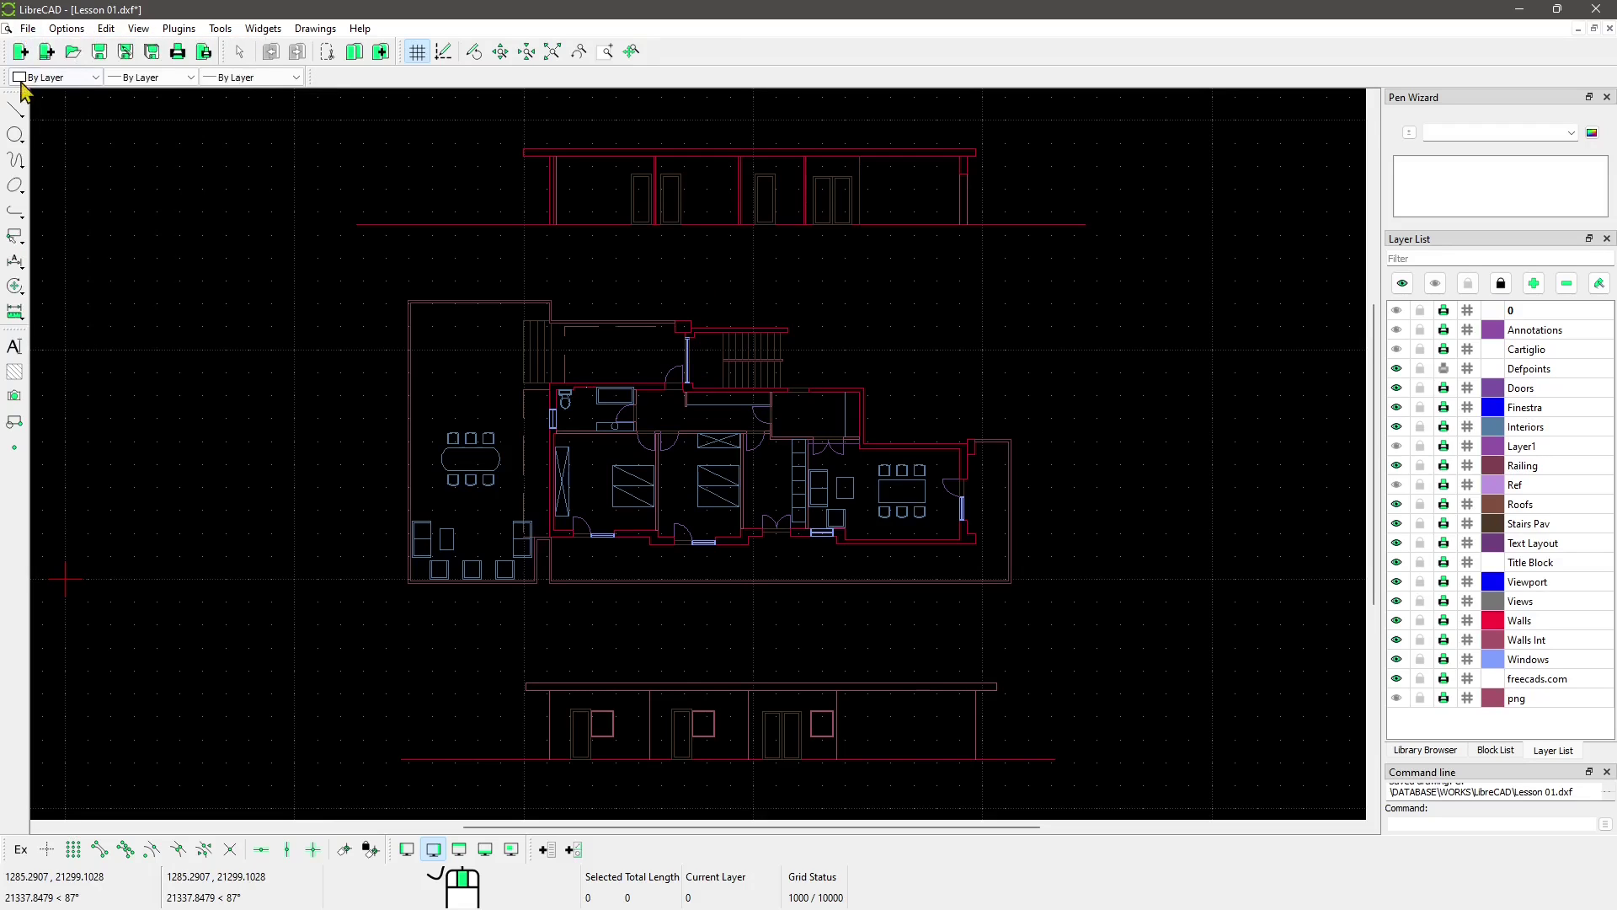
pyautogui.click(59, 35)
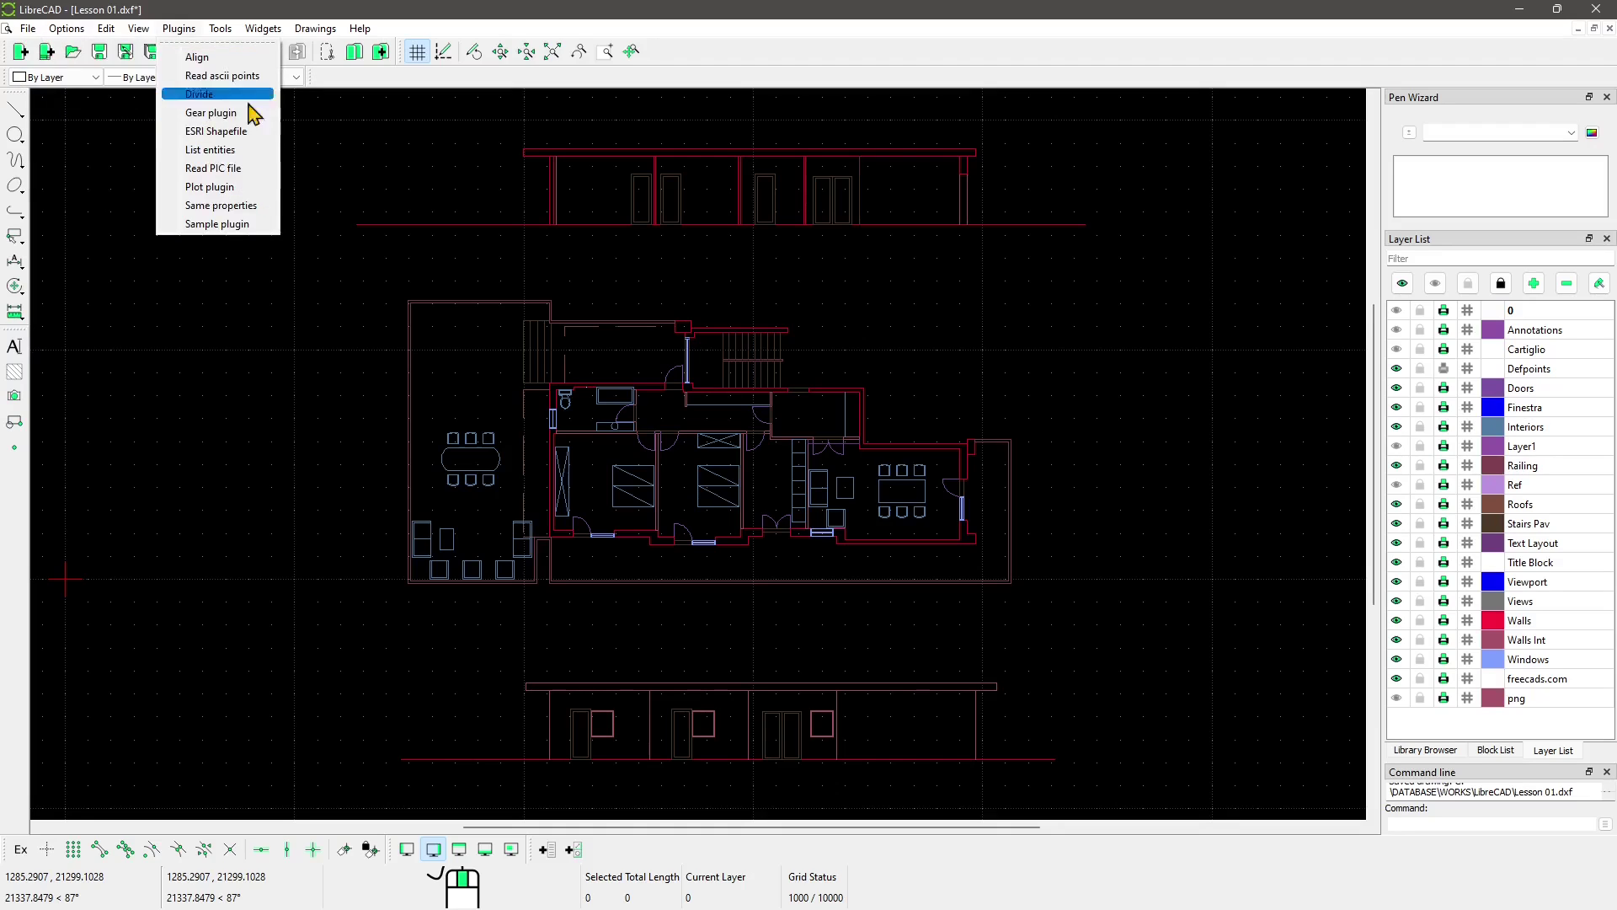
pyautogui.click(107, 30)
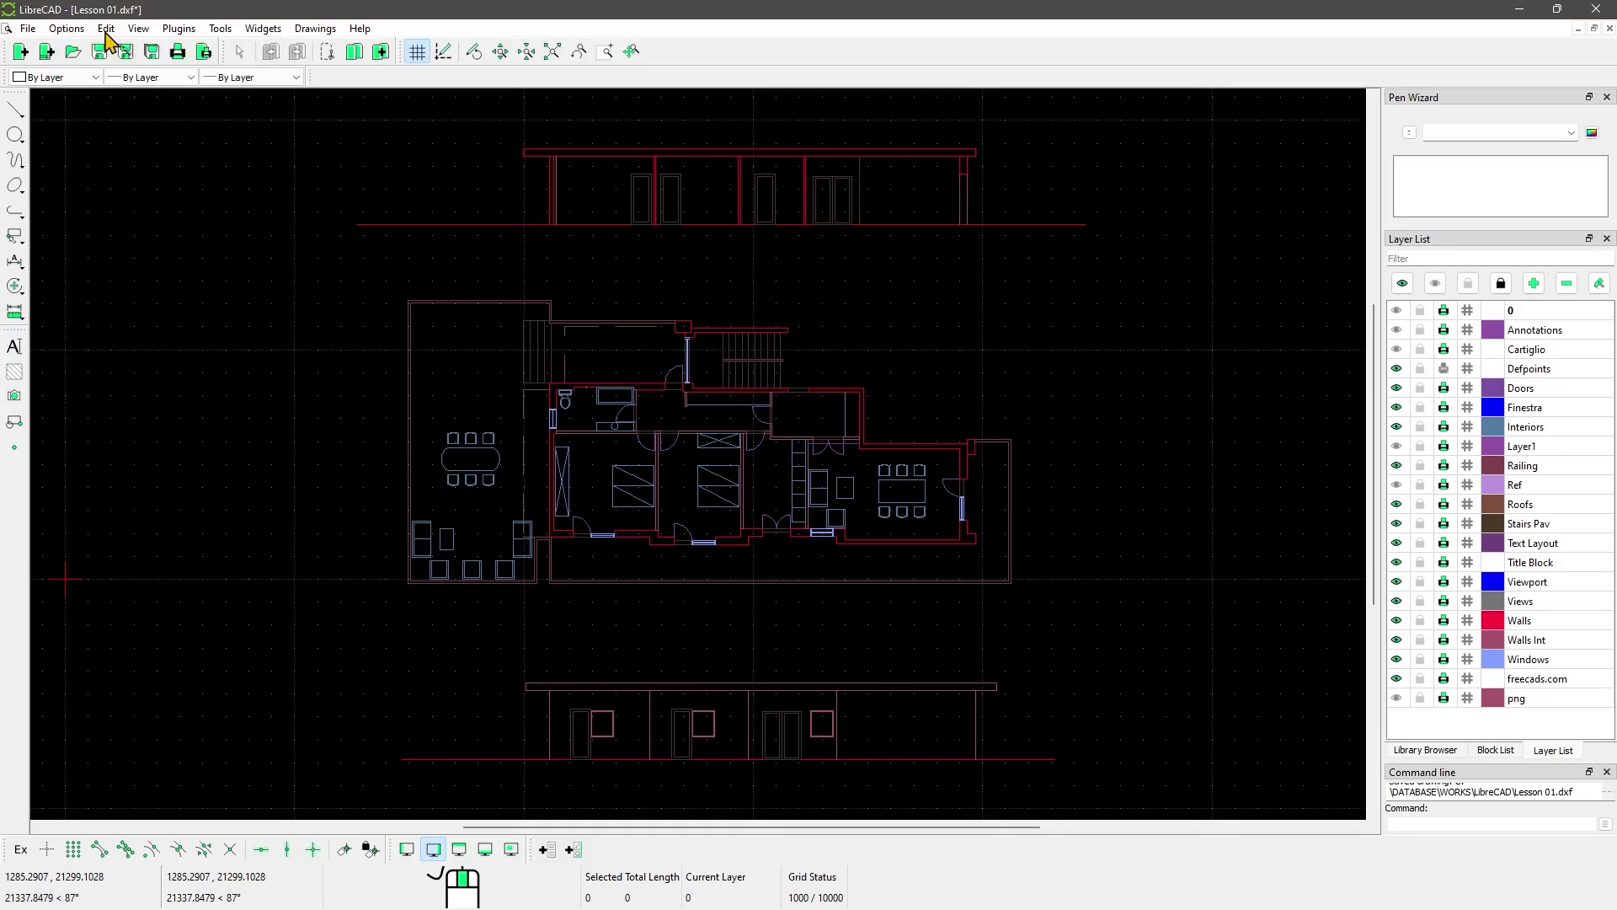
pyautogui.click(107, 31)
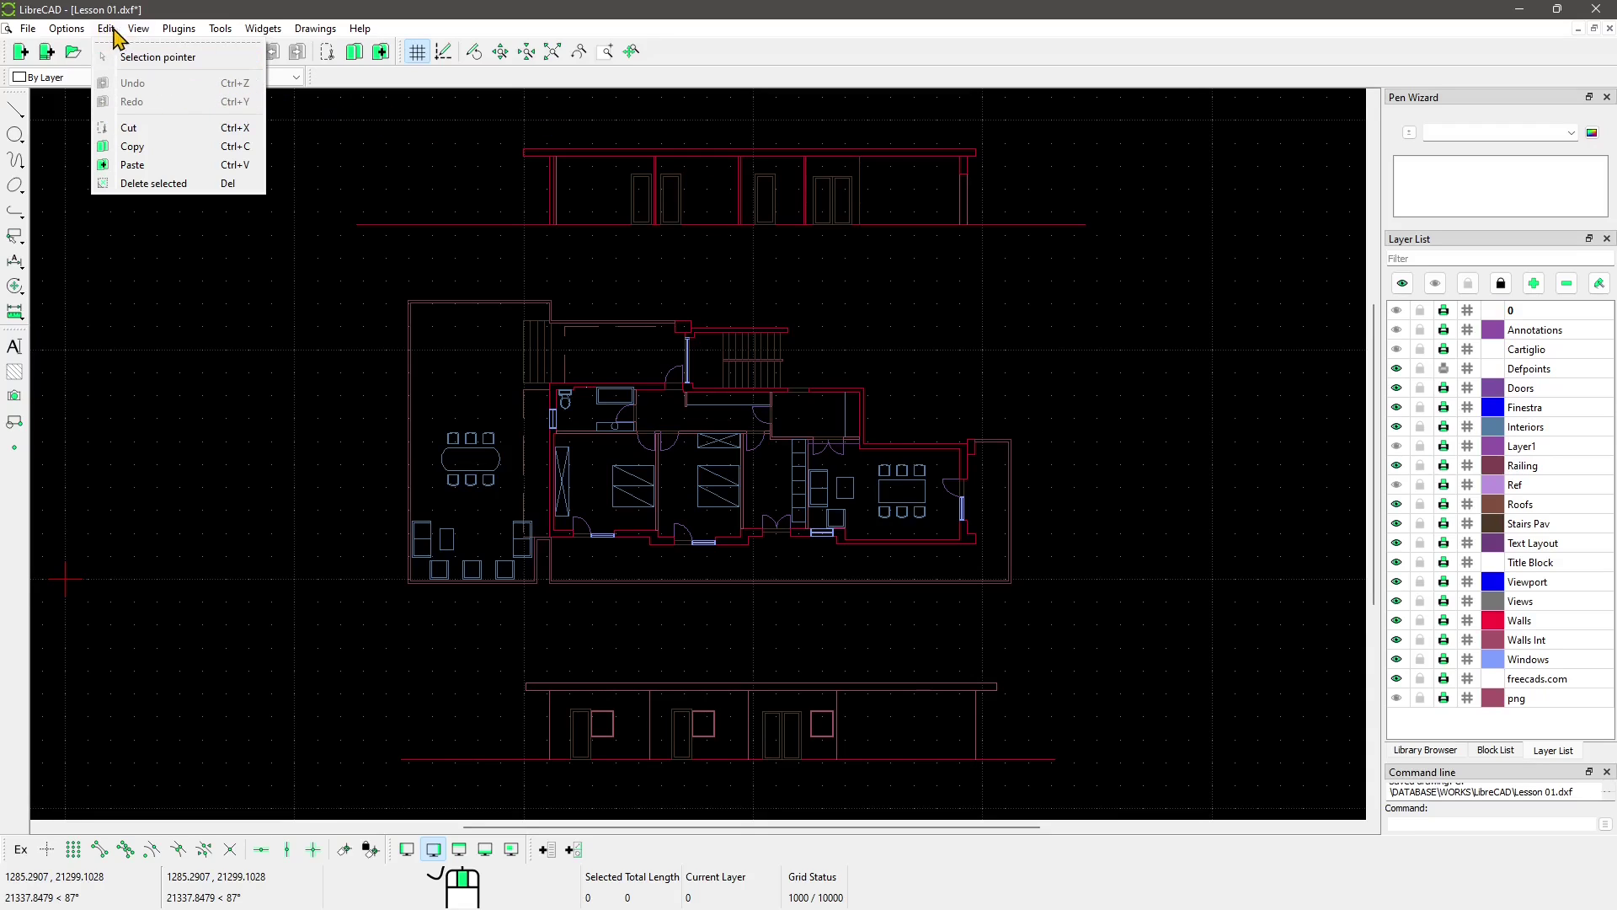
# - Hide the drawing grid and show it again
pyautogui.click(134, 29)
pyautogui.click(137, 32)
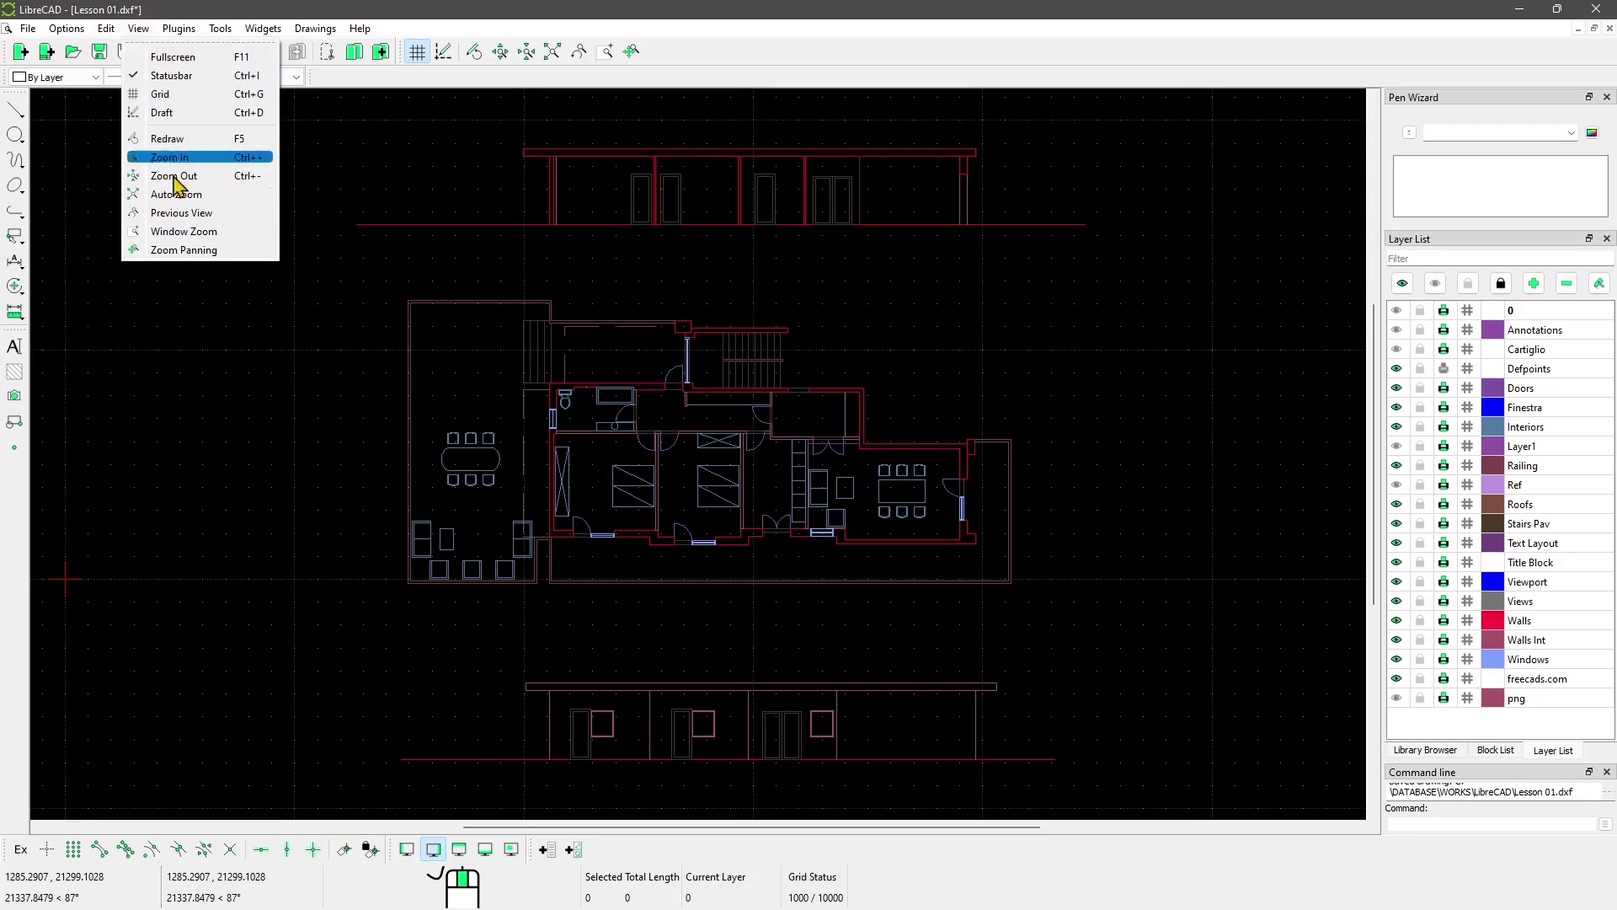
pyautogui.click(156, 94)
pyautogui.click(138, 29)
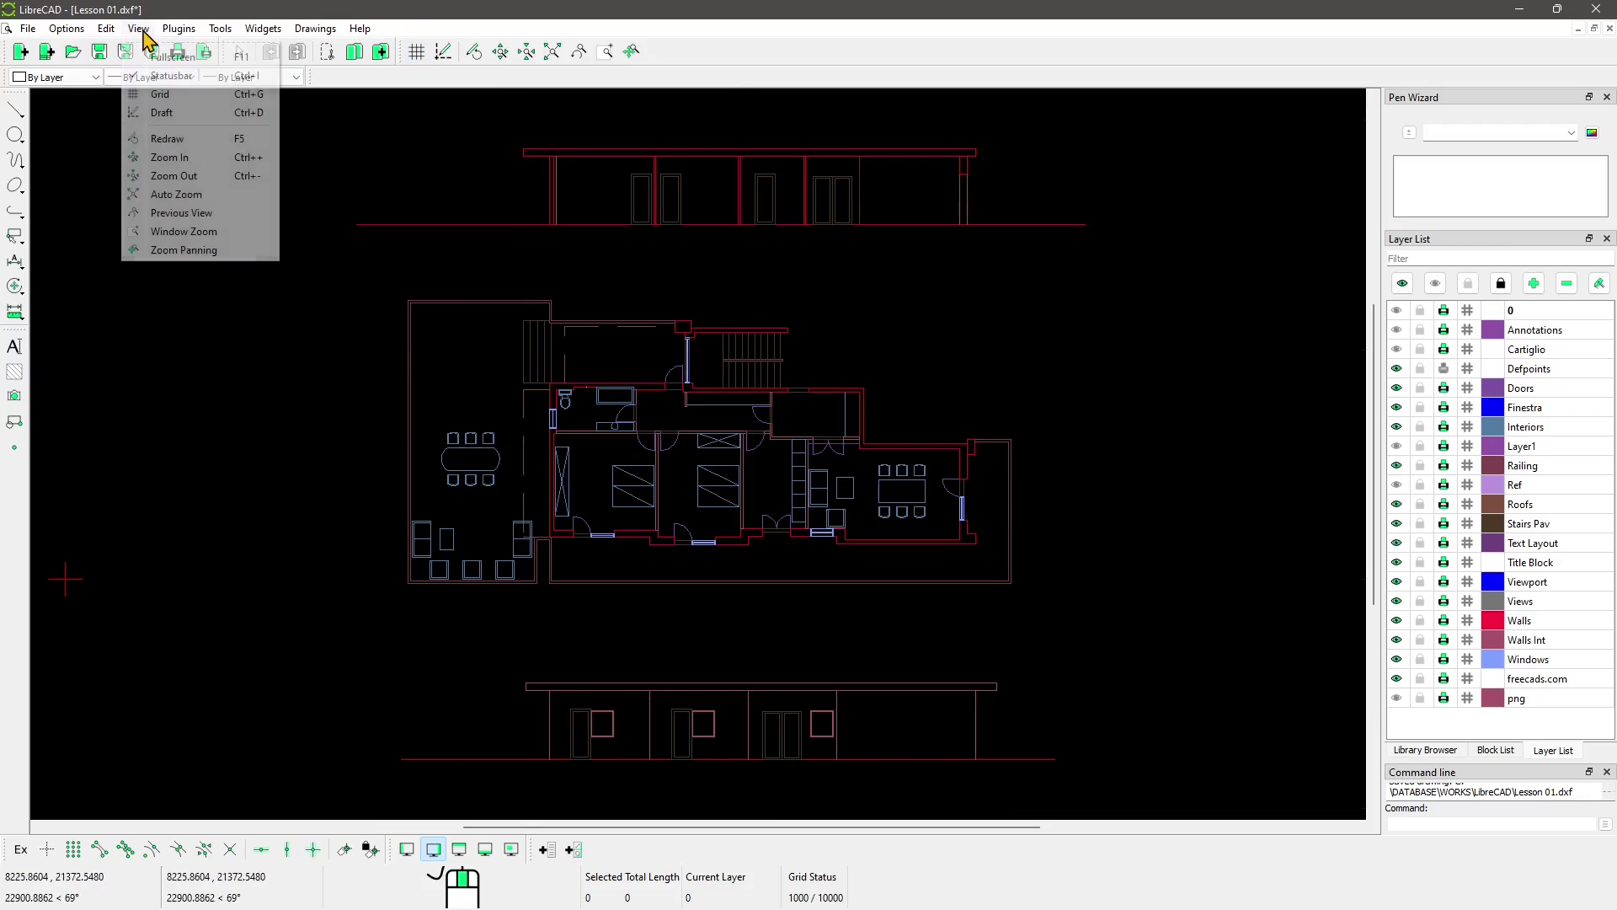
pyautogui.click(139, 96)
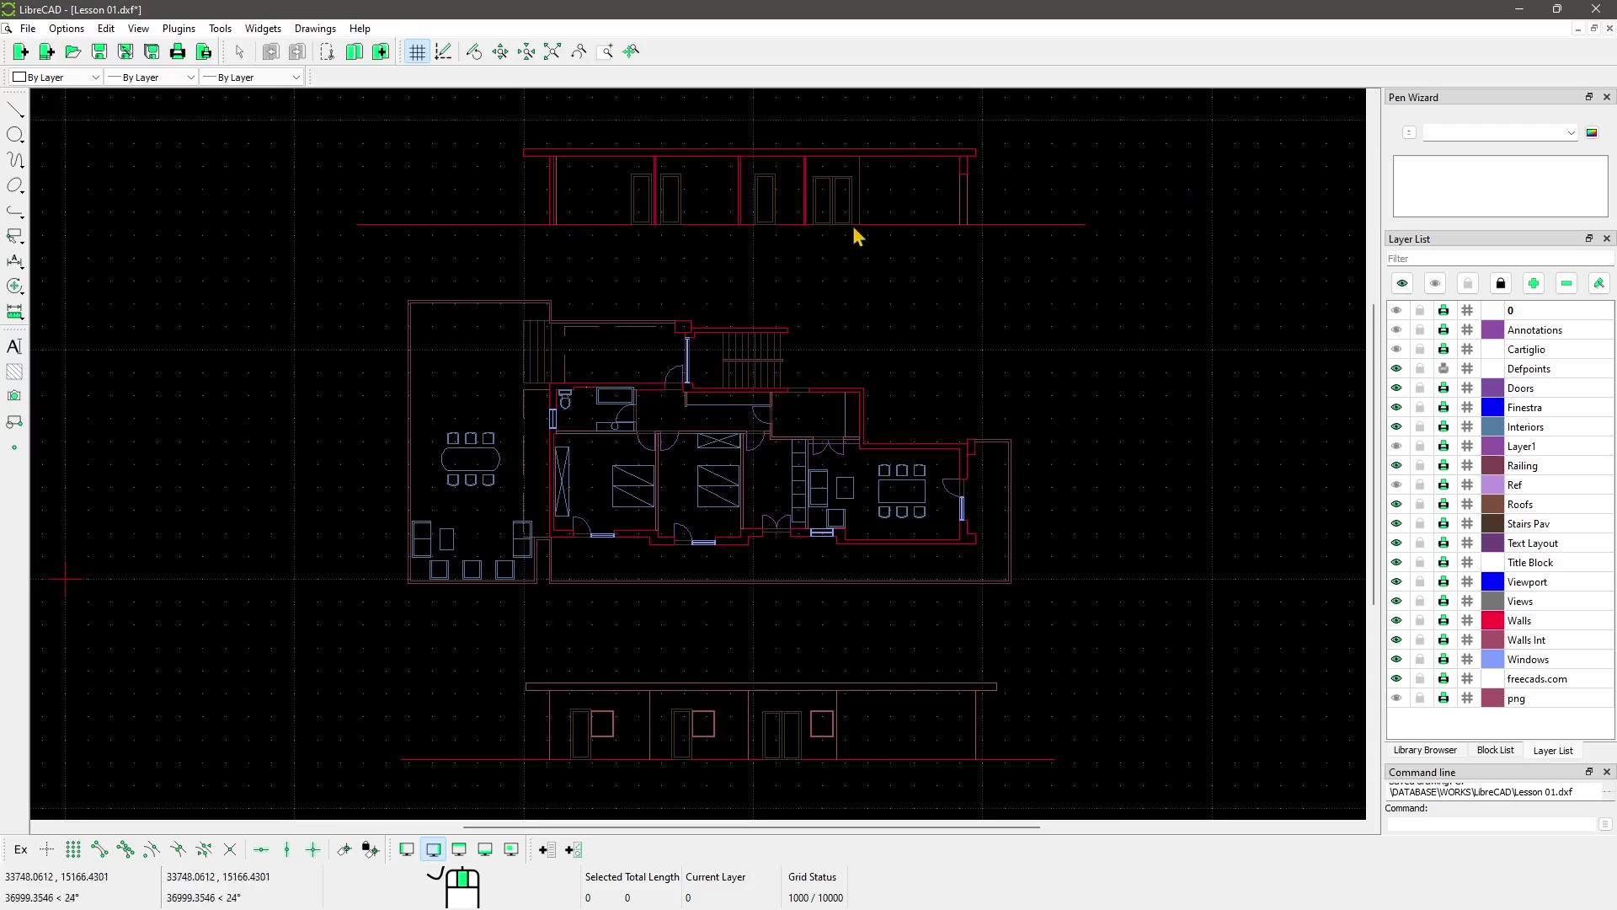
# - Draw two connected segments with the 2 Points line tool in the empty area to the left of the floor plan
pyautogui.click(138, 30)
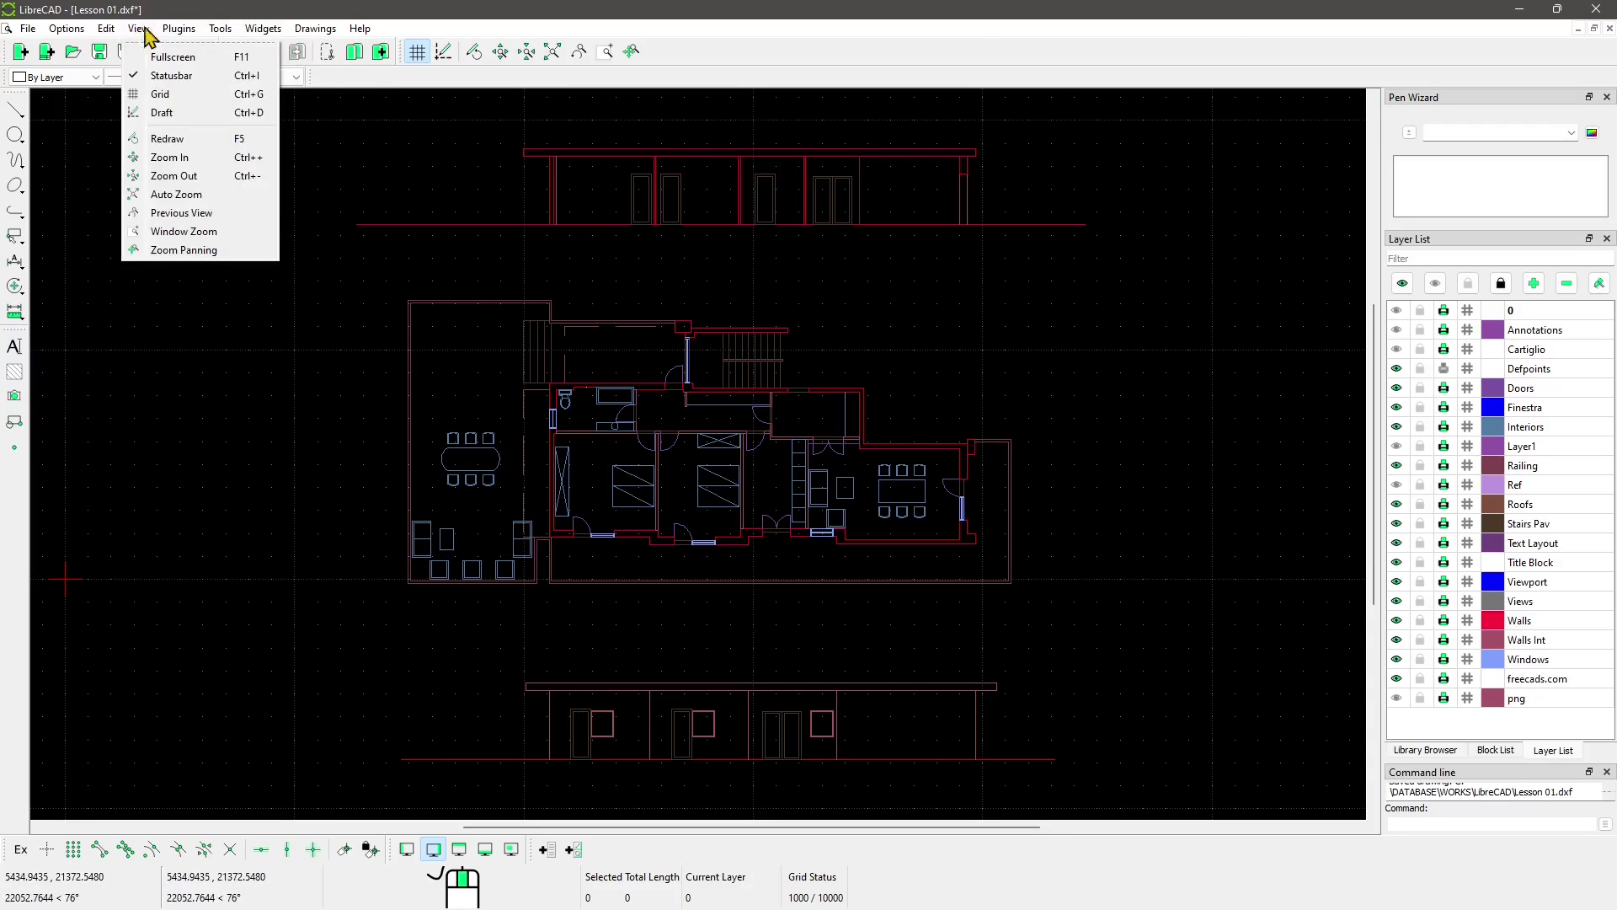
pyautogui.moveTo(179, 29)
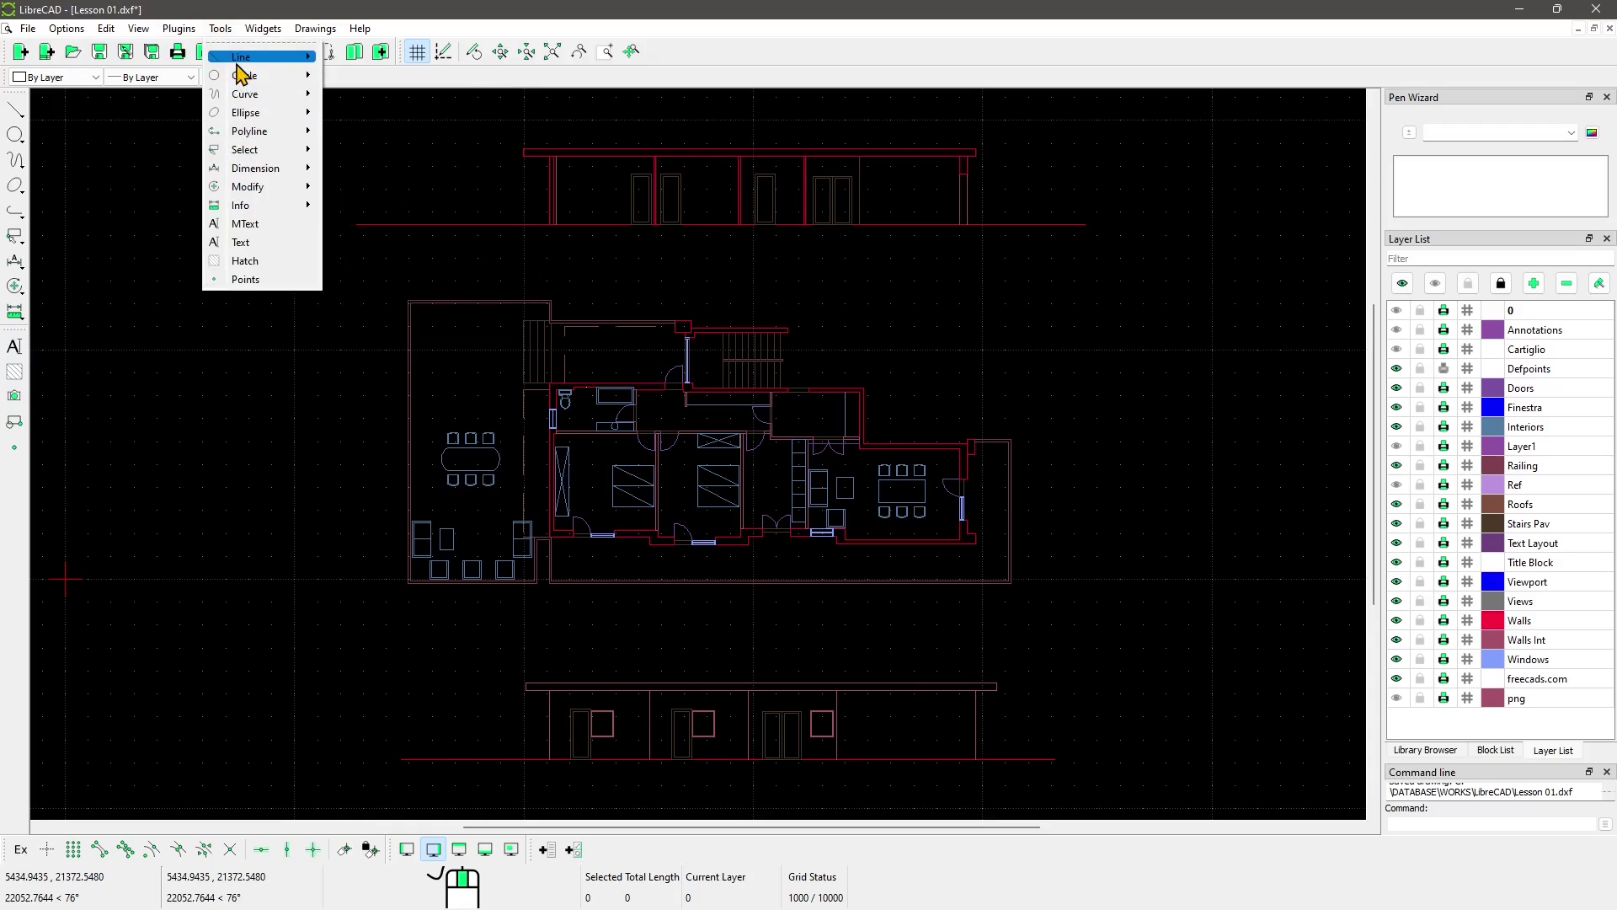
pyautogui.moveTo(261, 64)
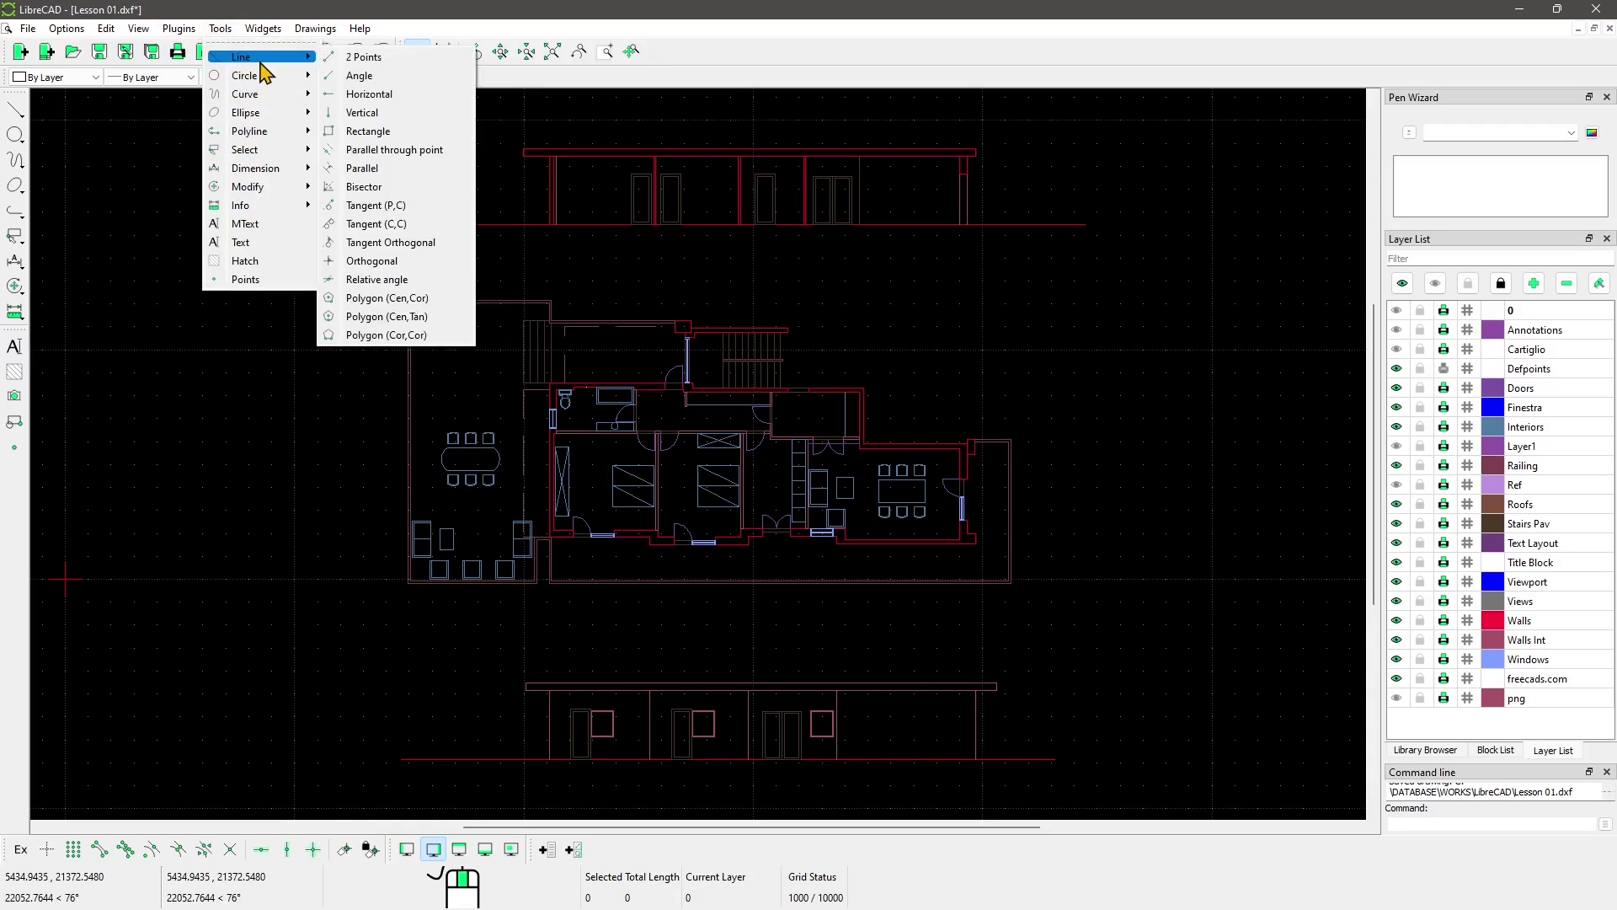
pyautogui.click(365, 59)
pyautogui.click(155, 427)
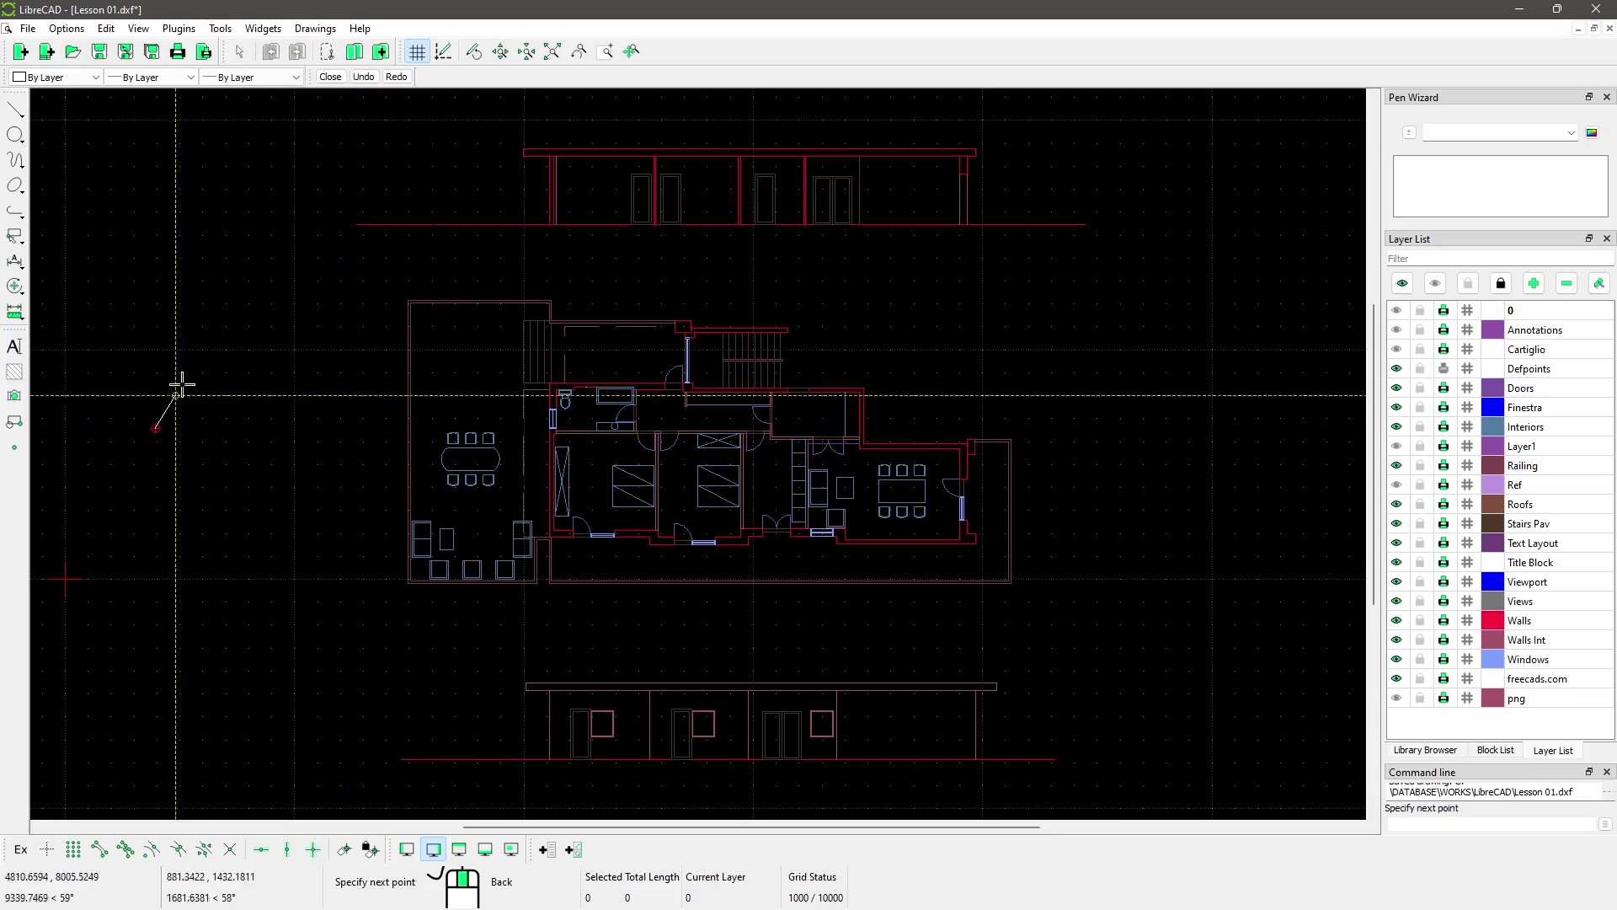
pyautogui.click(261, 236)
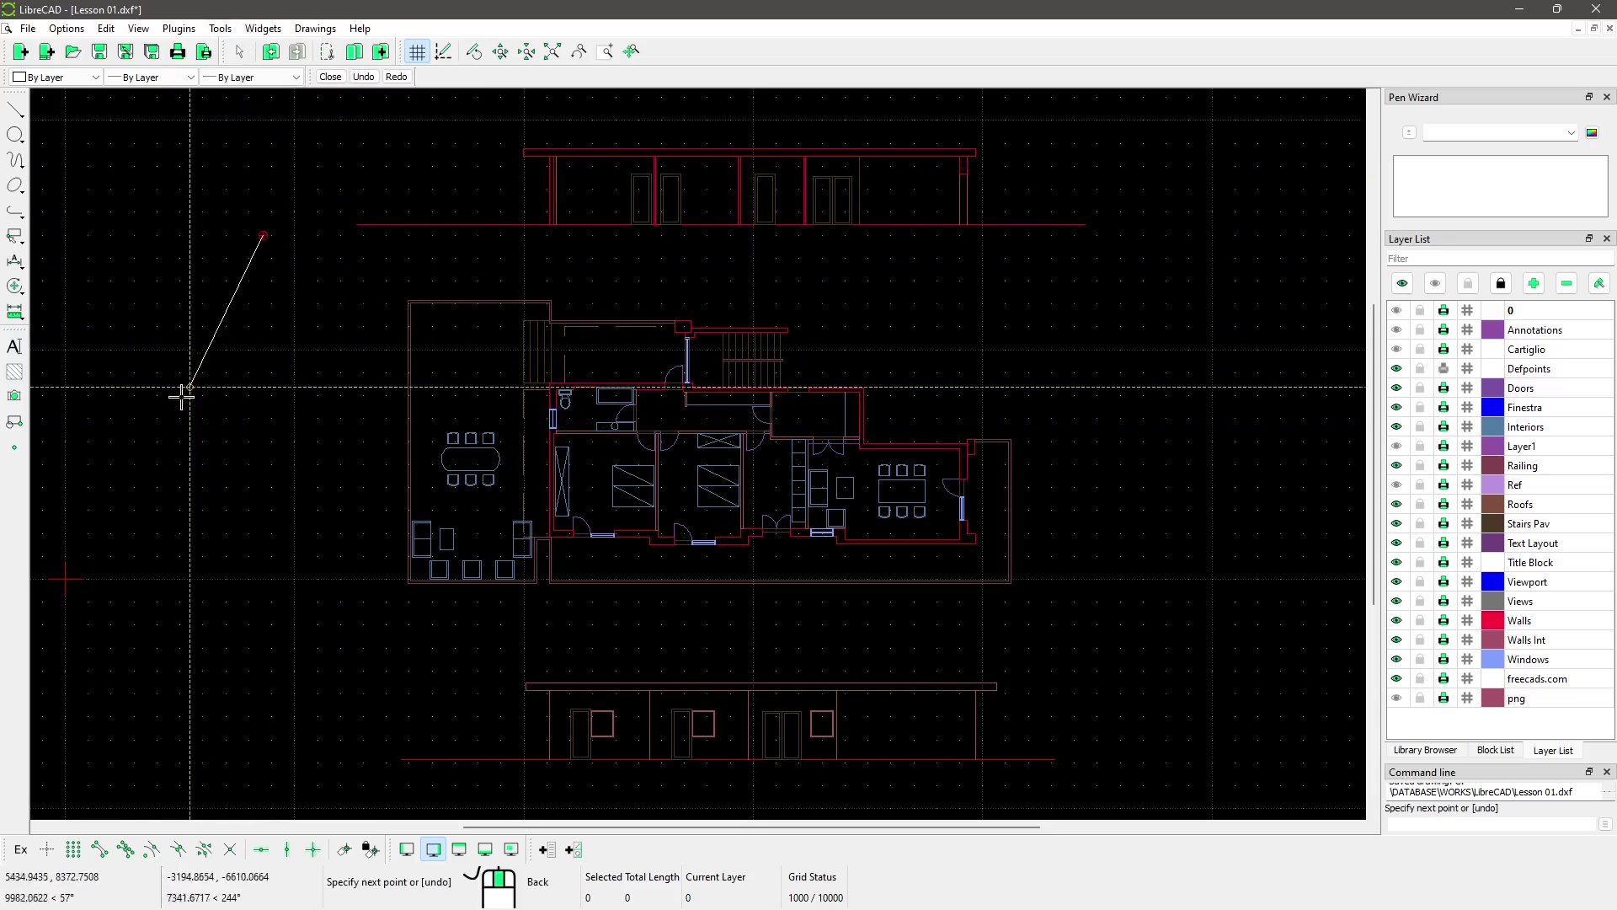
pyautogui.click(240, 510)
pyautogui.rightClick(271, 408)
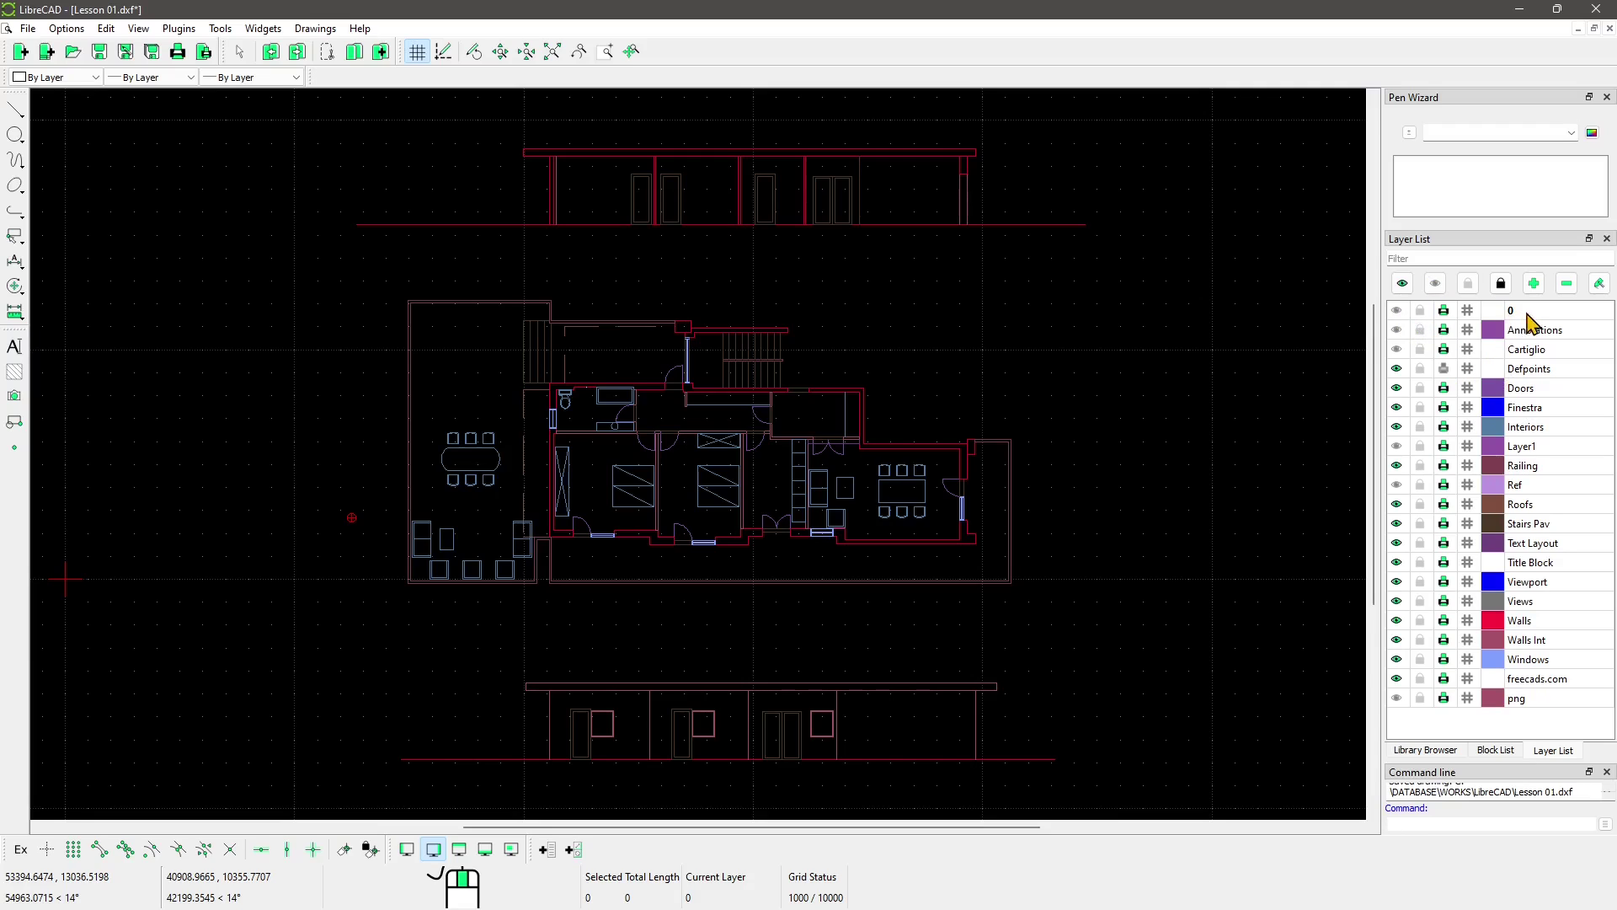
# - Toggle the visibility of layer 0 on and off repeatedly, leaving the layer visible
pyautogui.click(1399, 310)
pyautogui.click(1398, 310)
pyautogui.click(1398, 310)
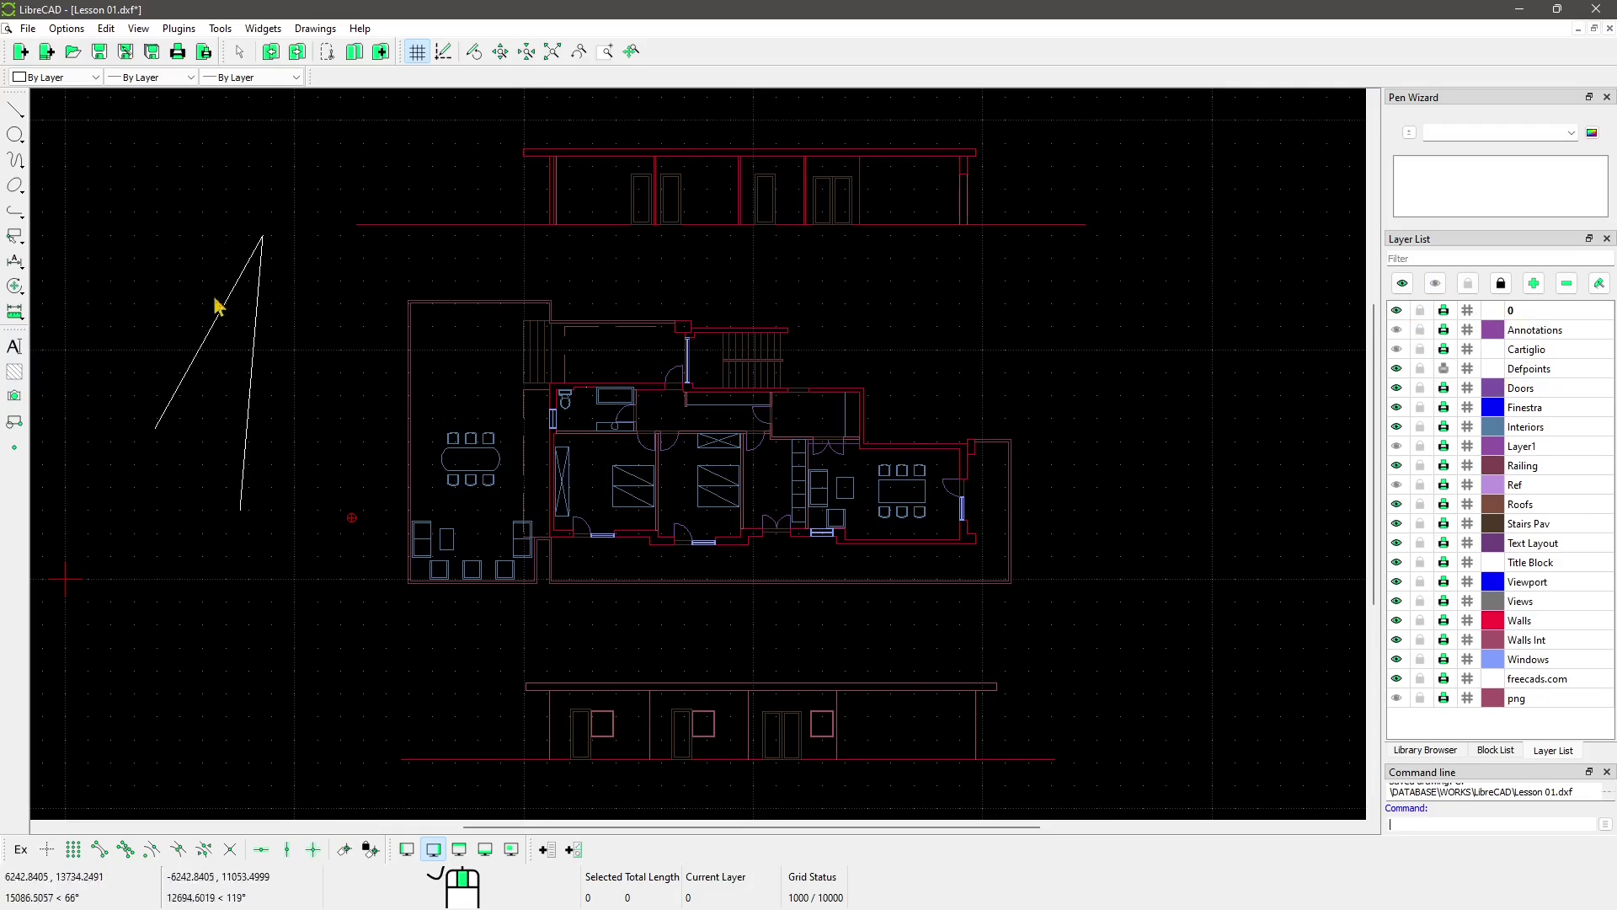
pyautogui.click(1397, 310)
pyautogui.click(1397, 310)
pyautogui.click(1397, 310)
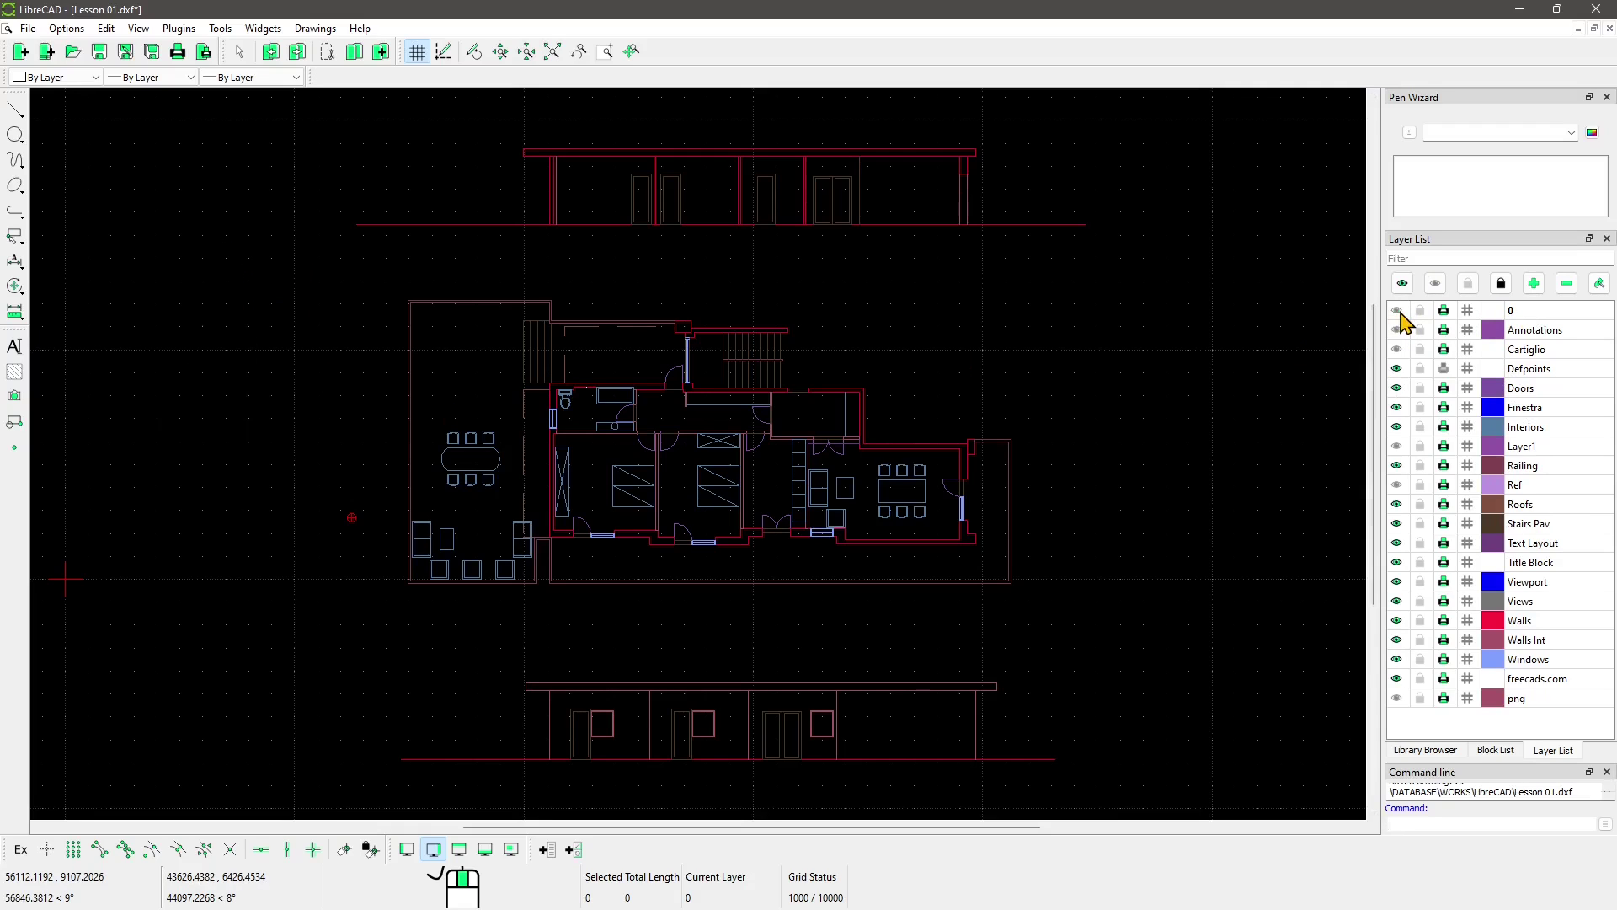
pyautogui.click(1397, 310)
pyautogui.click(1392, 310)
pyautogui.click(1398, 314)
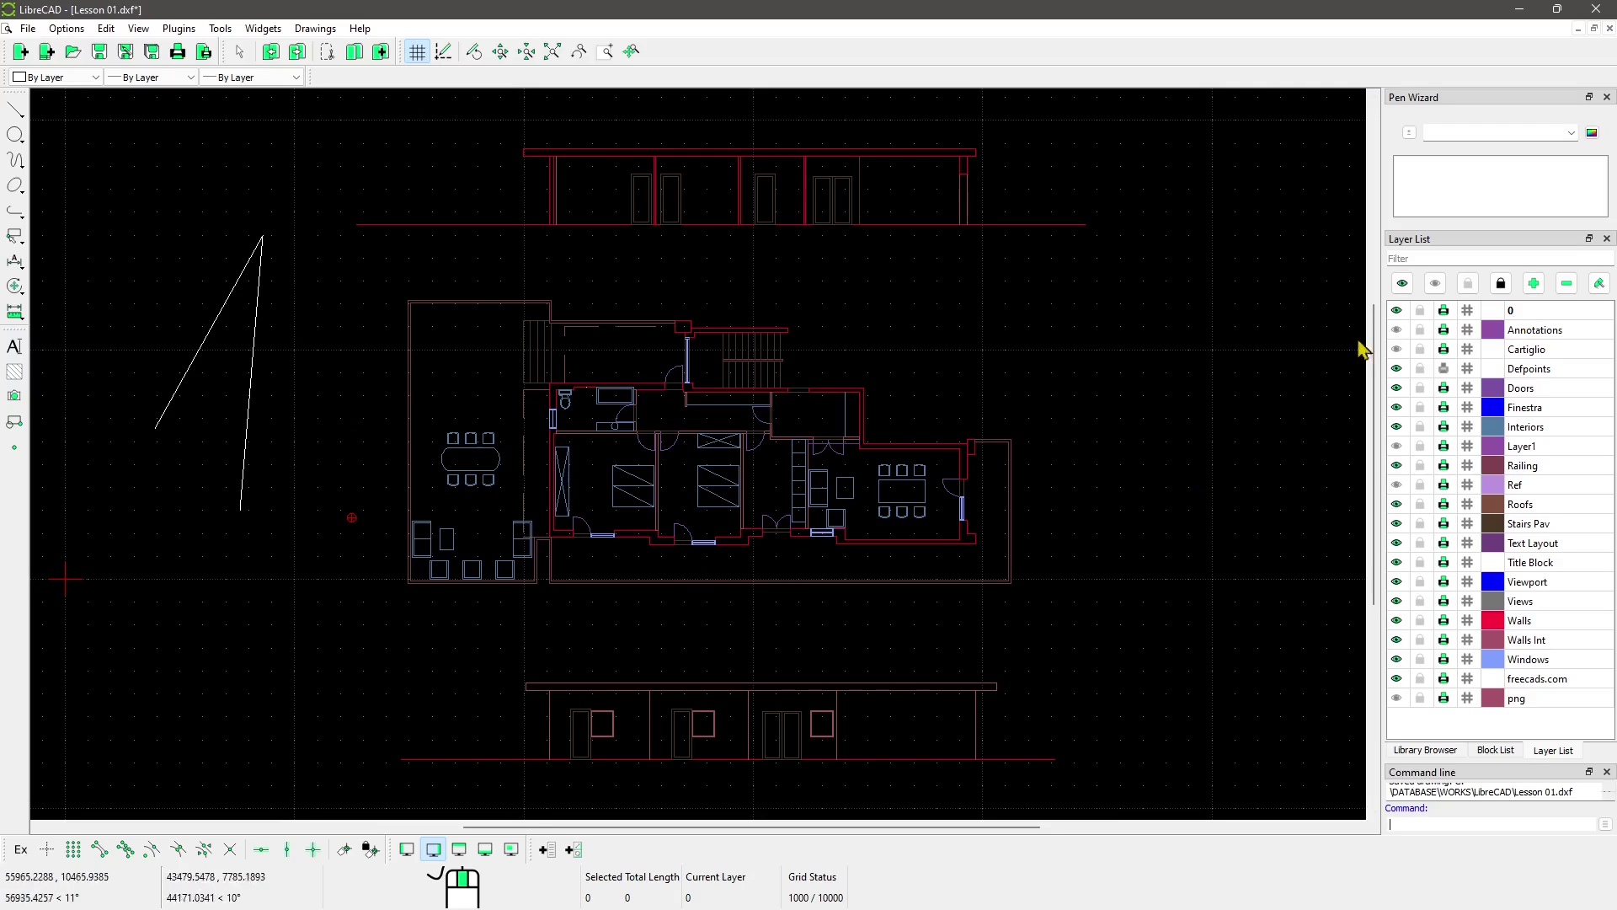
pyautogui.click(1397, 312)
pyautogui.click(1397, 312)
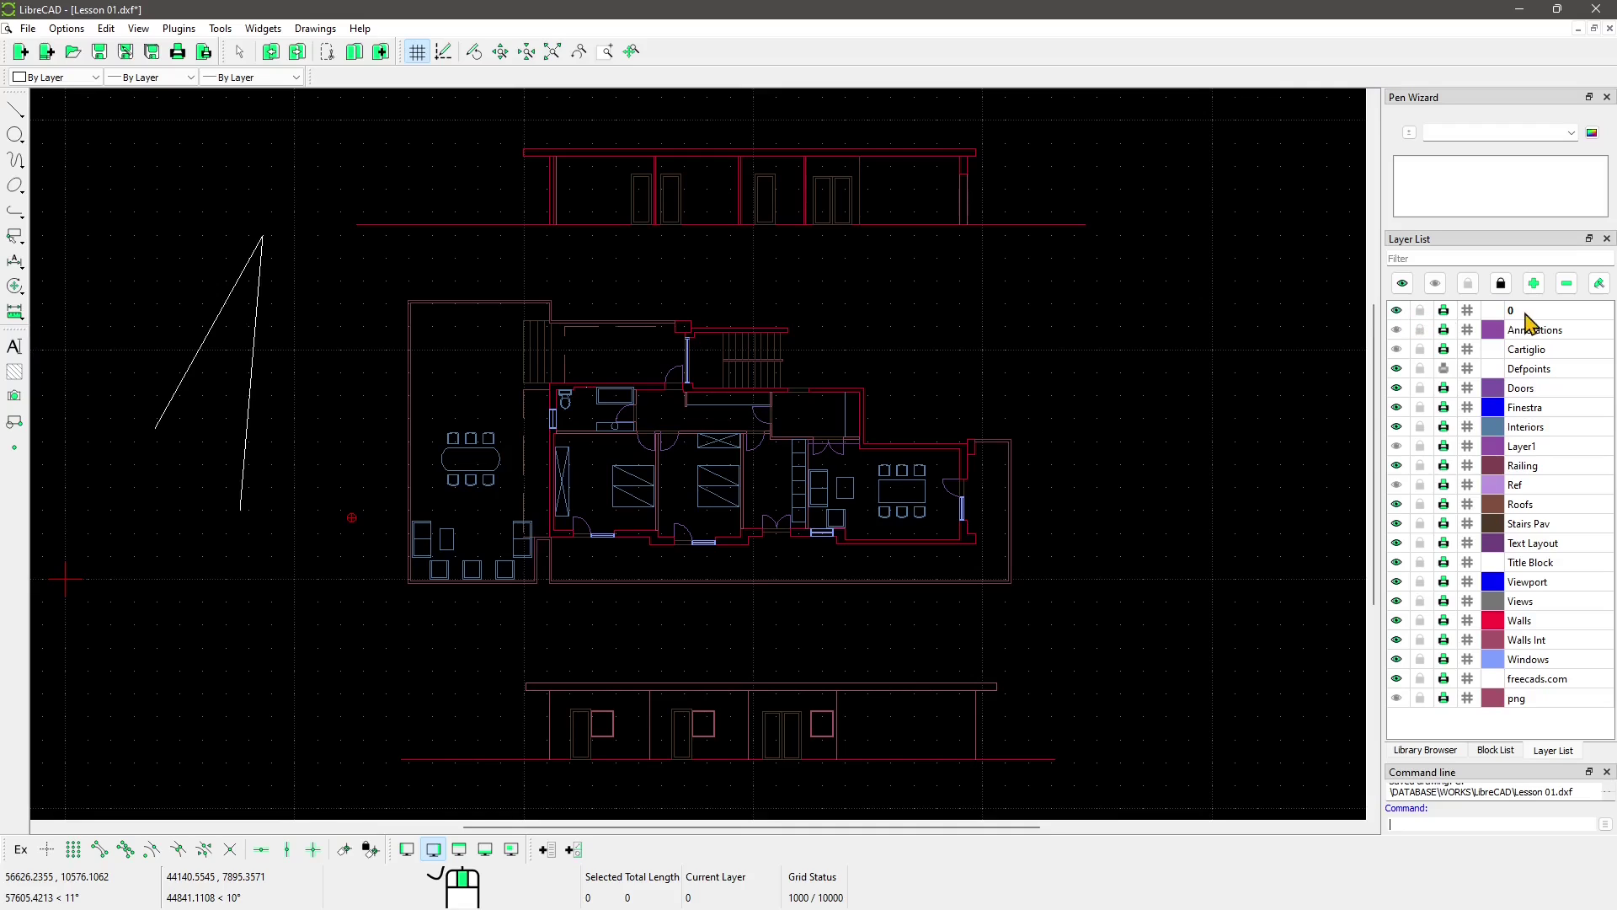
pyautogui.click(1397, 312)
pyautogui.click(1397, 312)
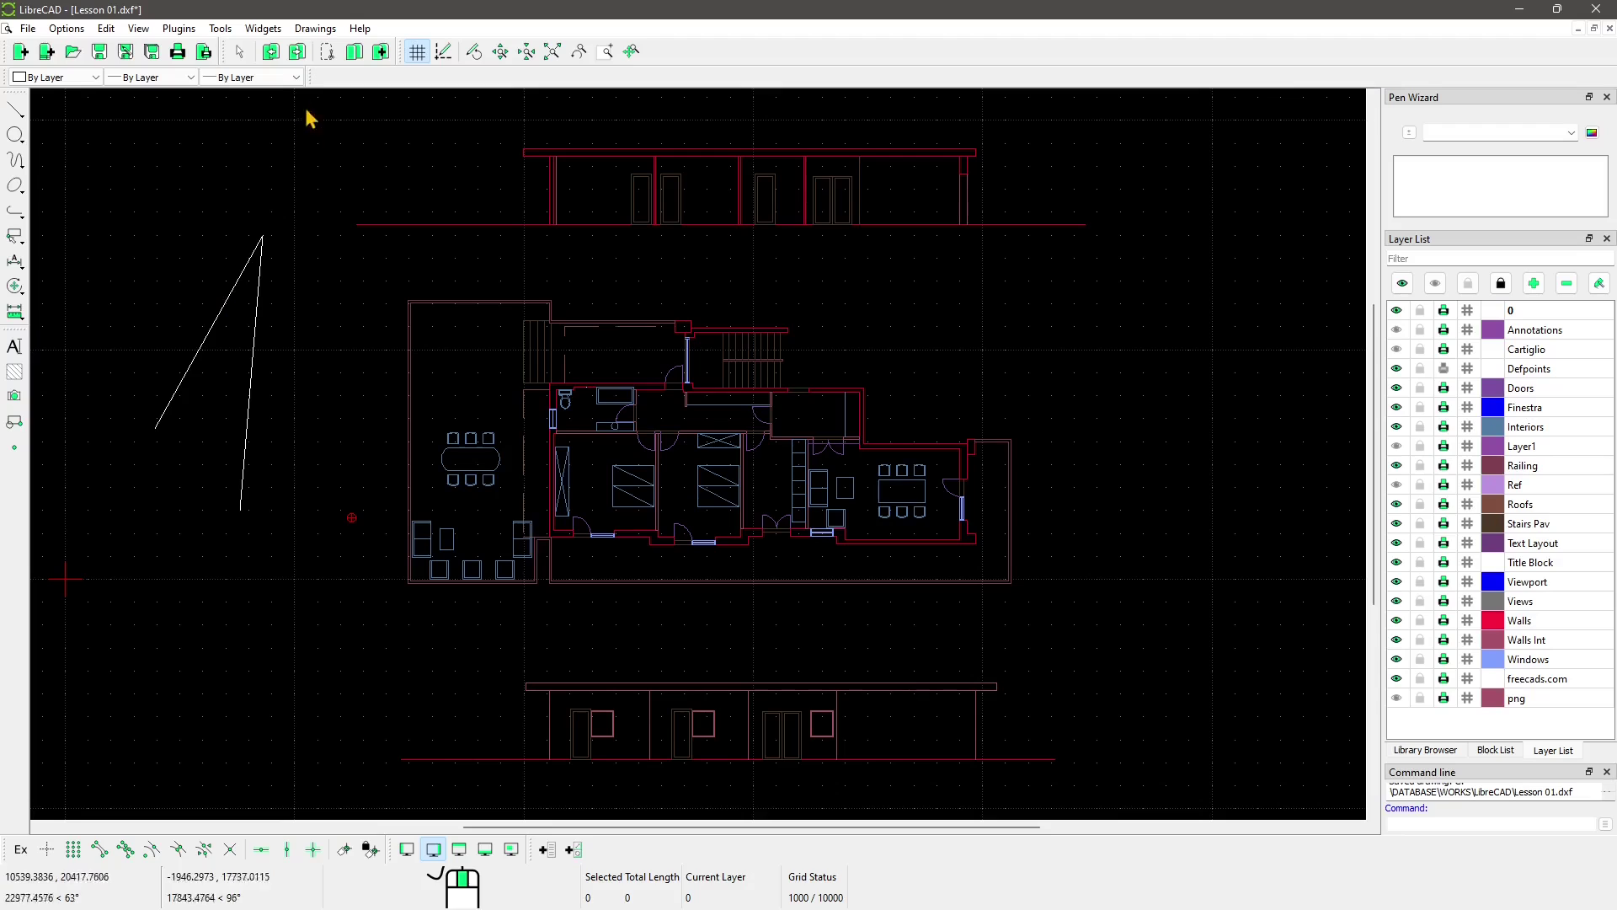
pyautogui.click(312, 30)
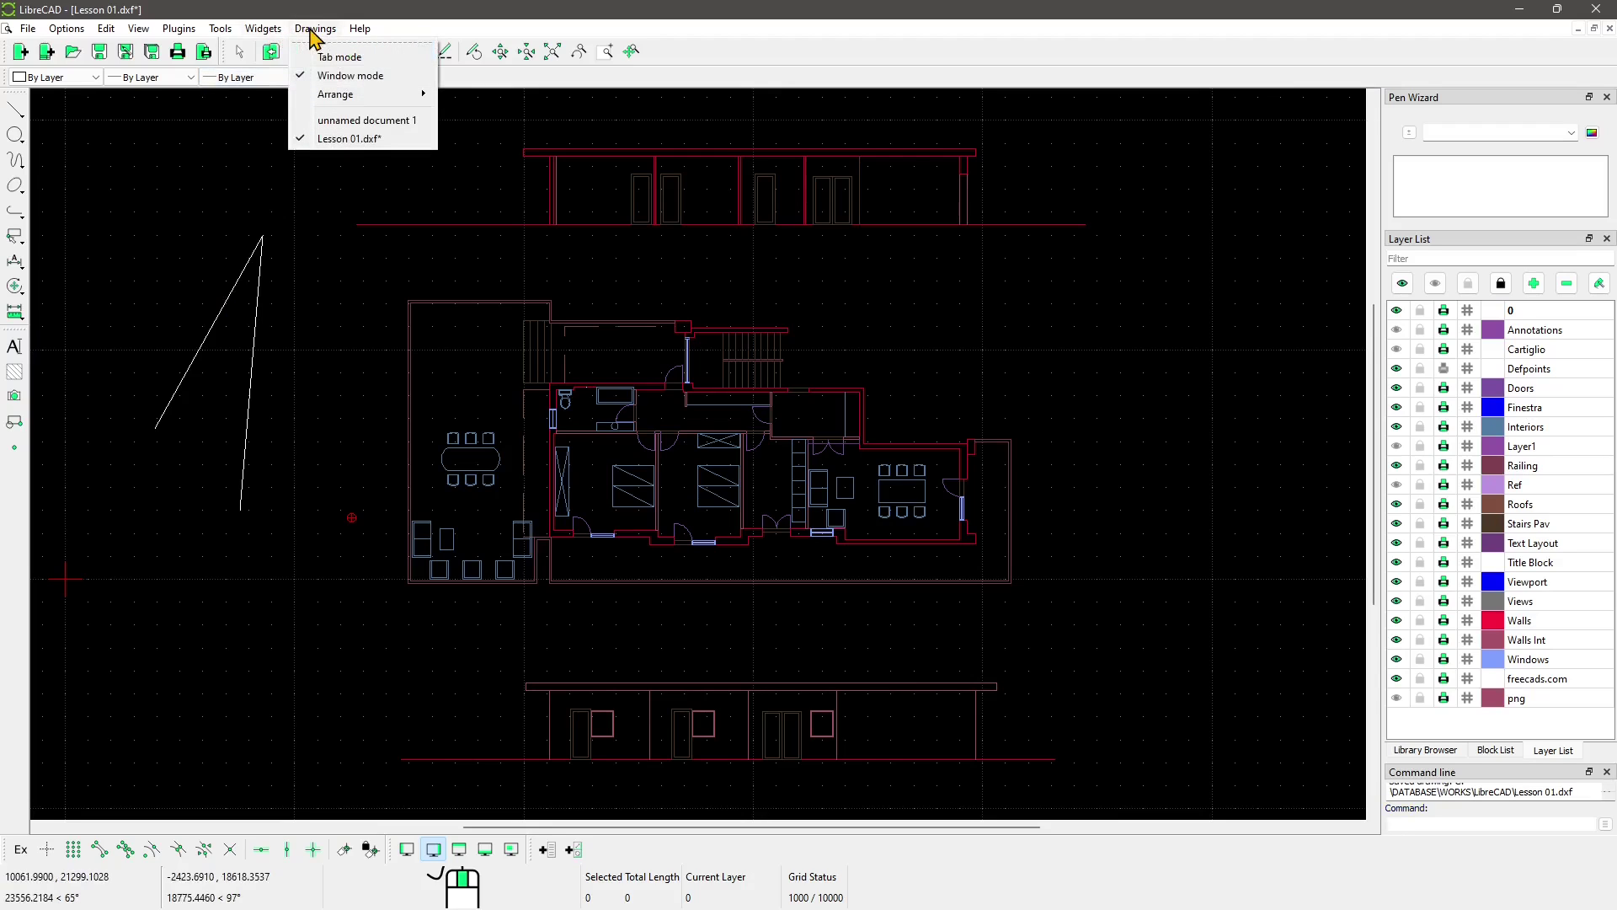
pyautogui.moveTo(221, 28)
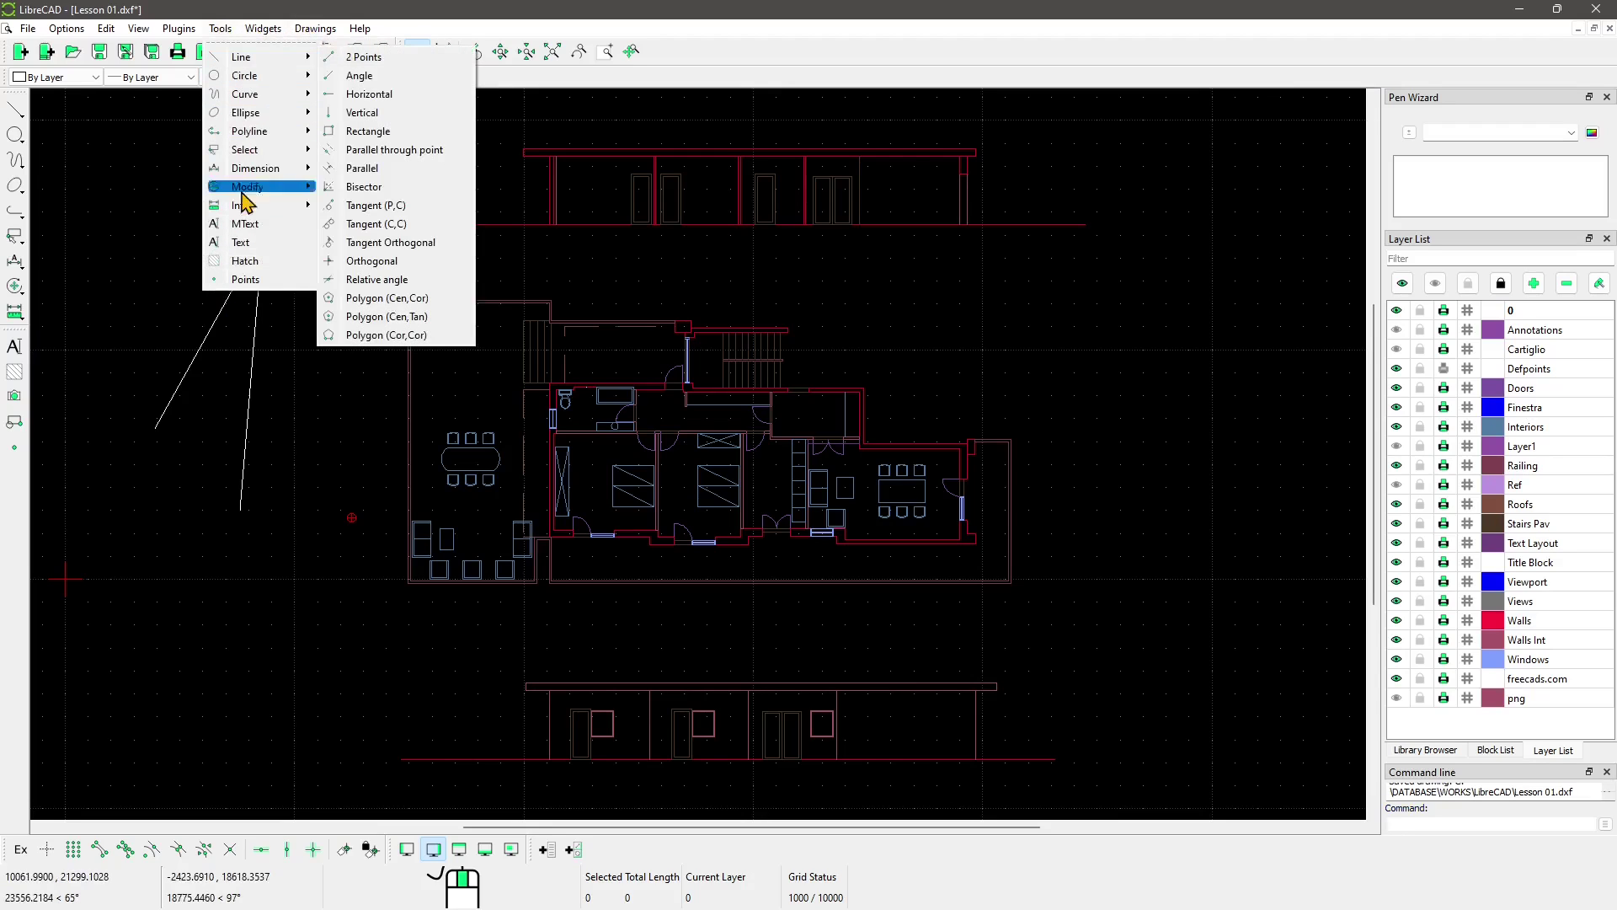
pyautogui.click(15, 508)
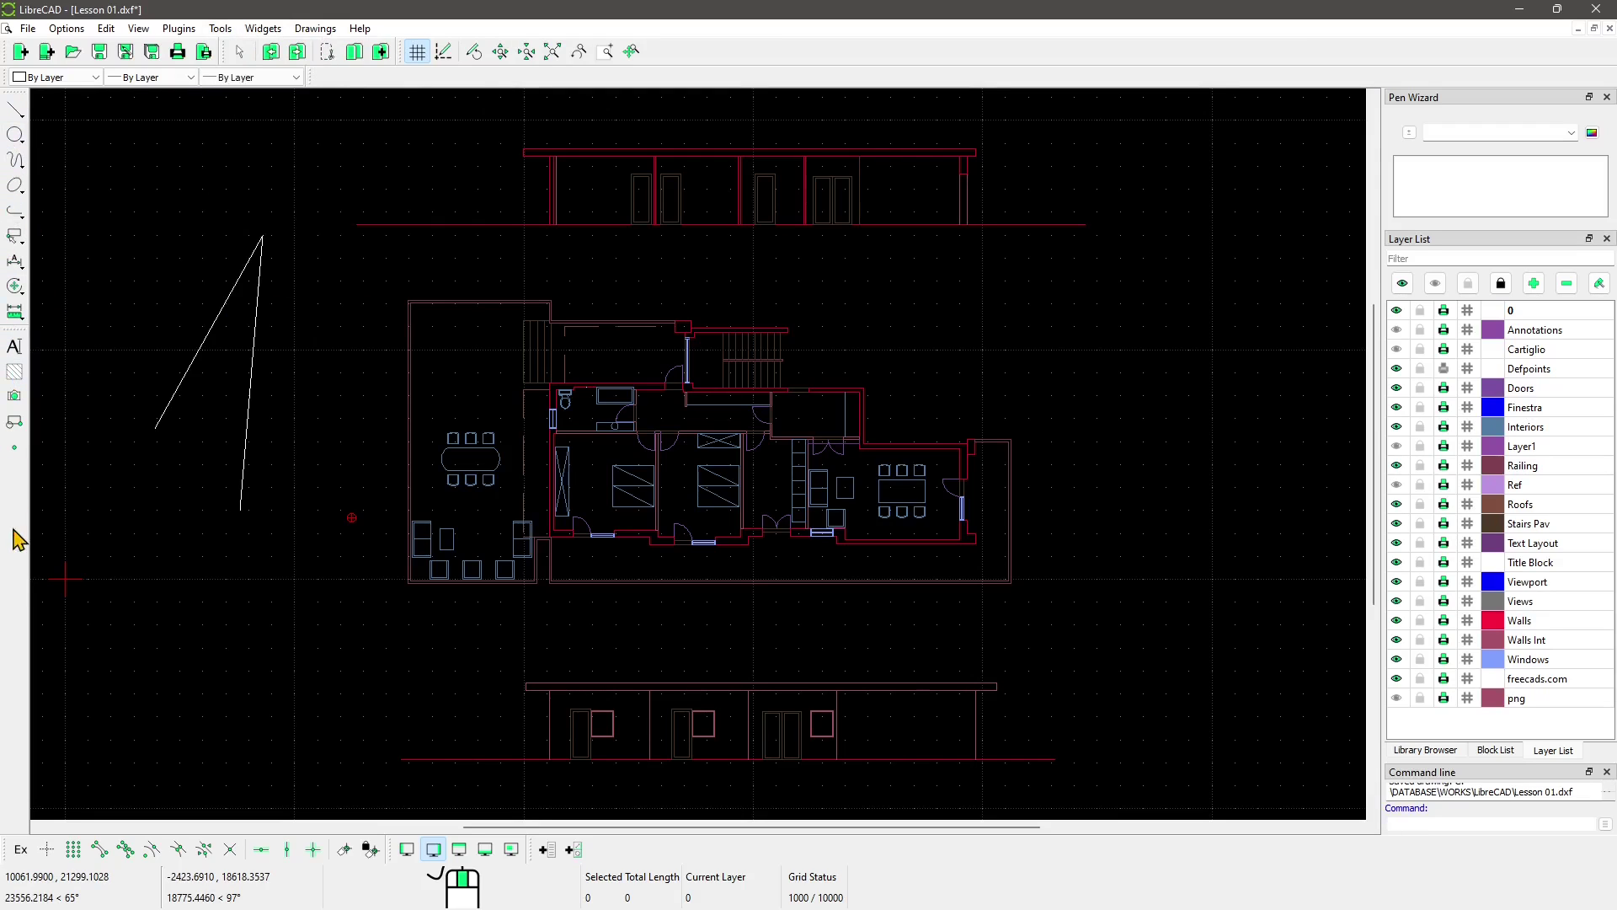
# - Draw a single slightly rising segment with the 2 Points line tool in the empty area above the two connected segments
pyautogui.click(15, 111)
pyautogui.click(85, 104)
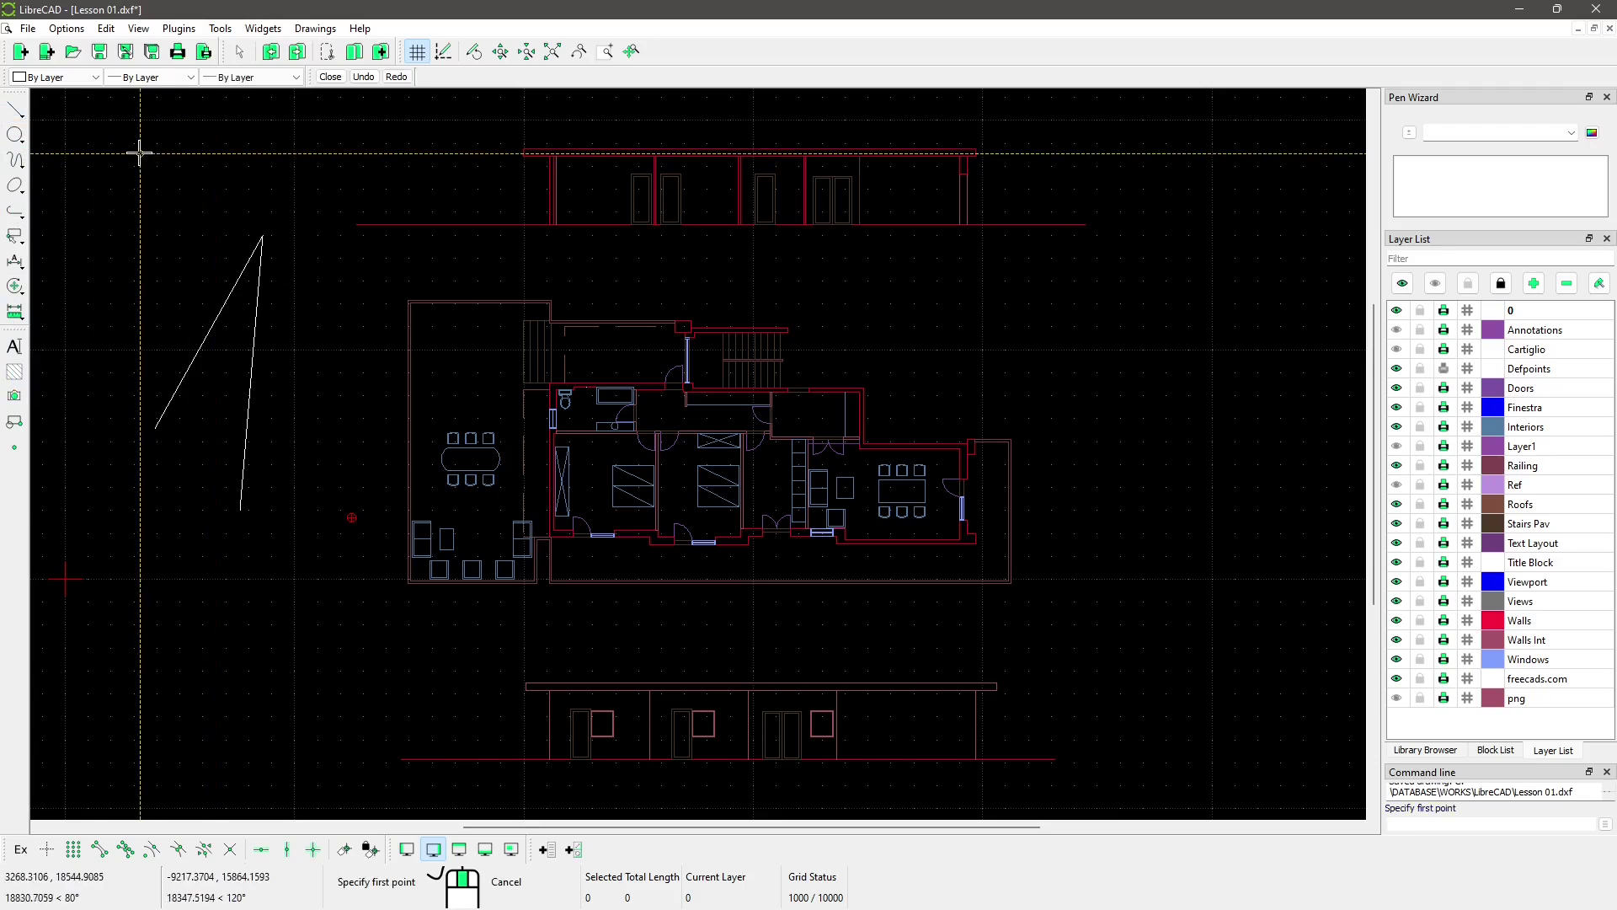
pyautogui.click(139, 153)
pyautogui.click(336, 115)
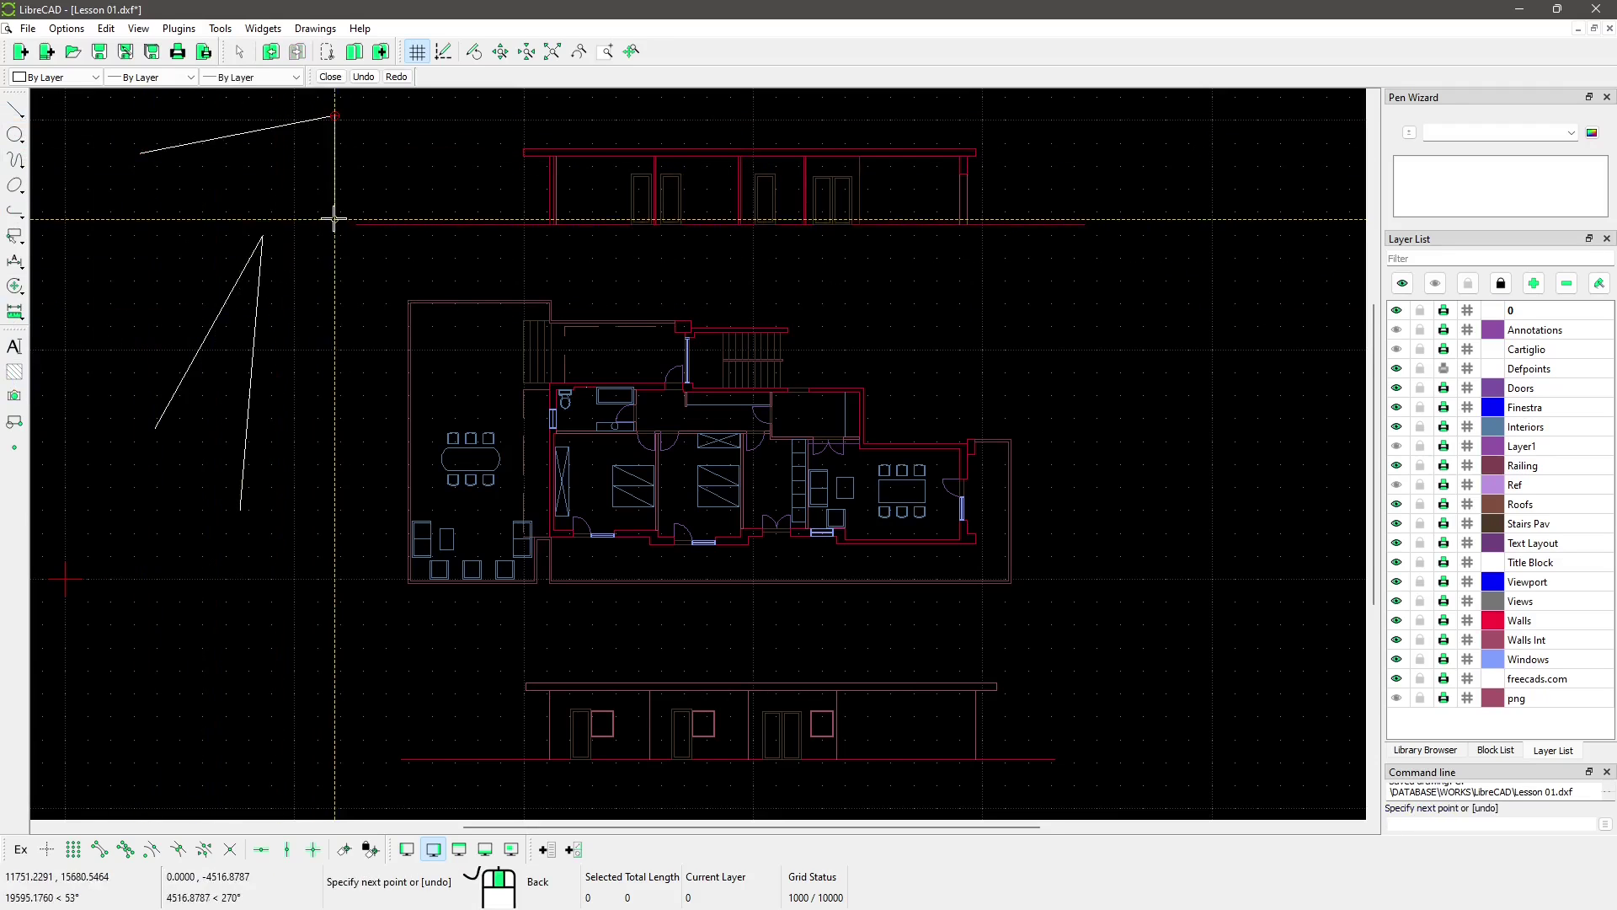
pyautogui.press('Escape')
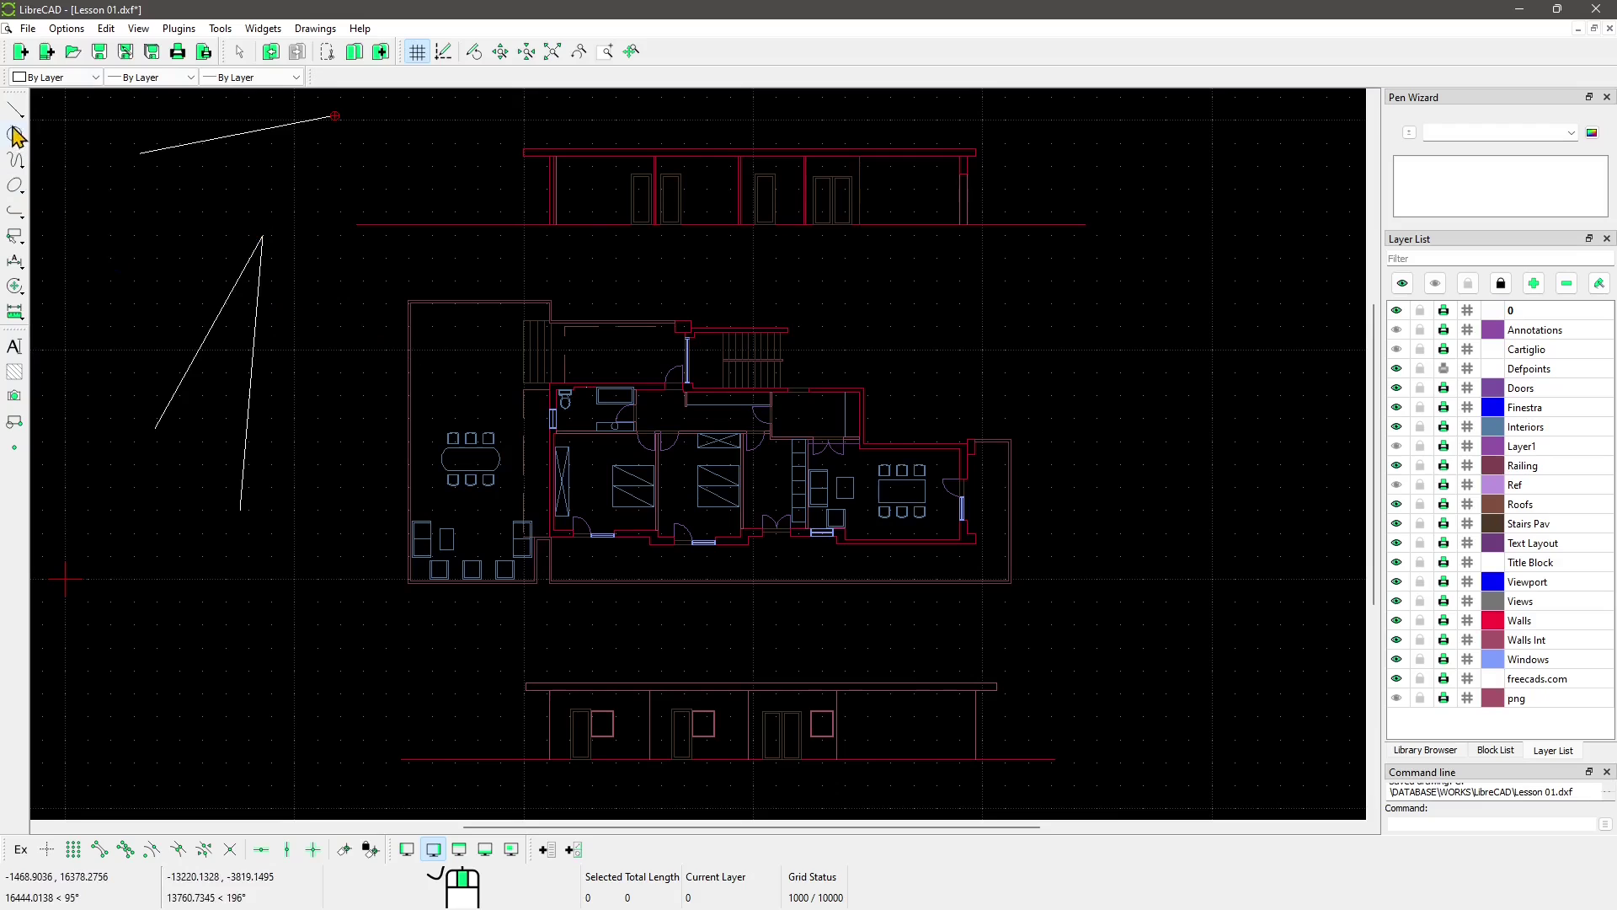
# - Dock both vertical drawing toolbars side by side in one row above the drawing and close the Pen Wizard
pyautogui.moveTo(16, 94)
pyautogui.mouseDown()
pyautogui.moveTo(131, 210)
pyautogui.moveTo(162, 205)
pyautogui.moveTo(146, 205)
pyautogui.moveTo(167, 263)
pyautogui.moveTo(94, 123)
pyautogui.moveTo(76, 148)
pyautogui.moveTo(108, 114)
pyautogui.mouseUp()
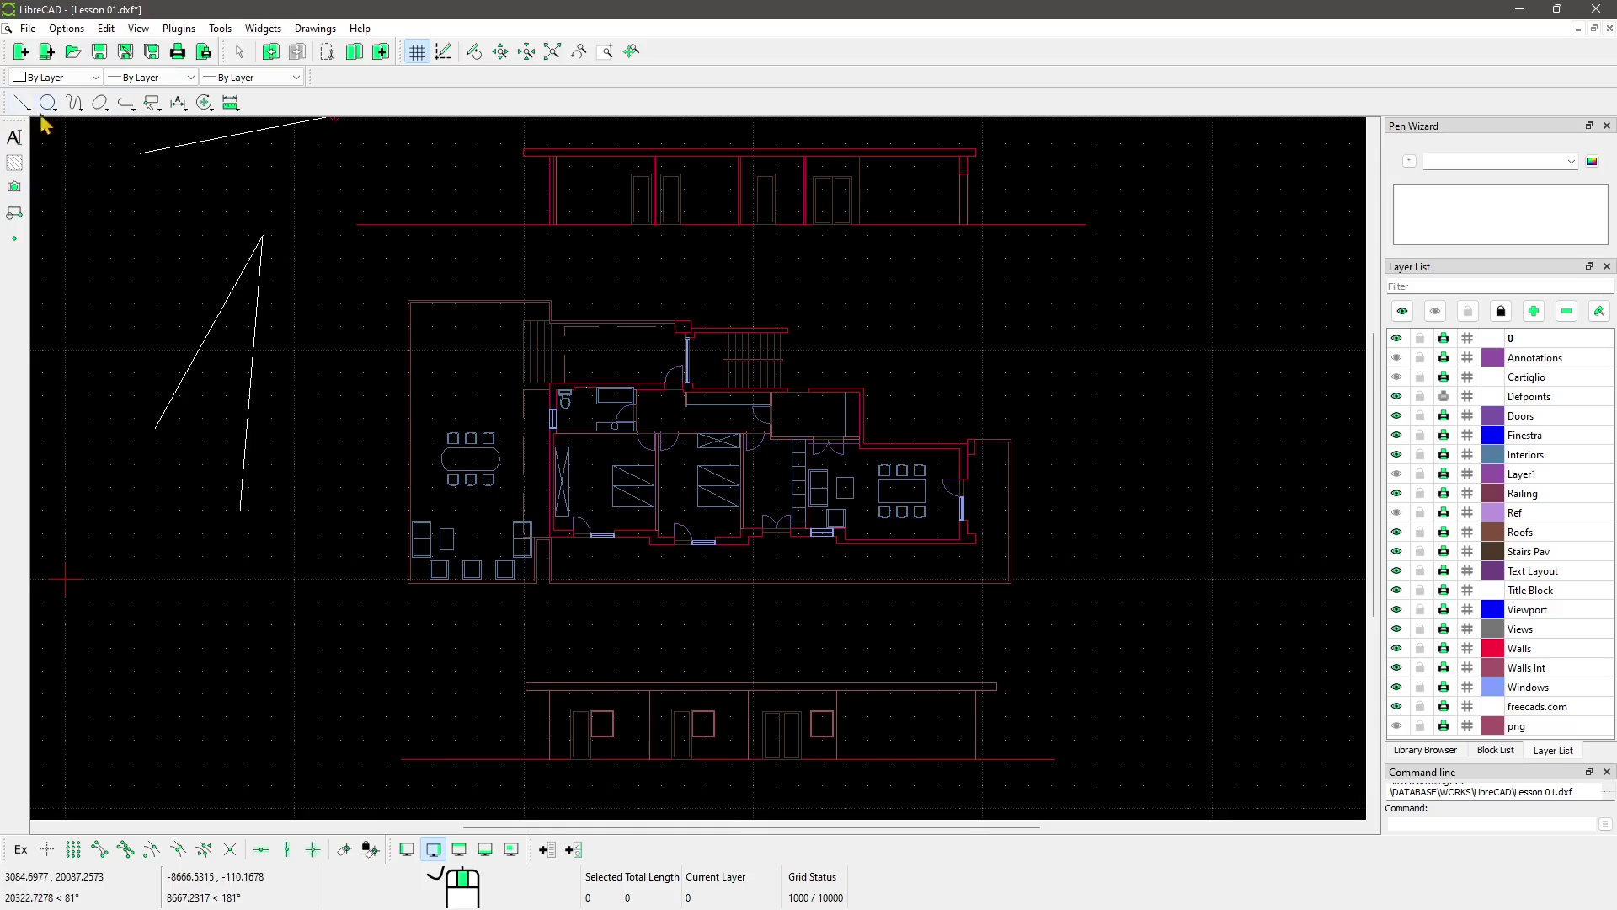
pyautogui.moveTo(16, 123)
pyautogui.mouseDown()
pyautogui.moveTo(95, 215)
pyautogui.moveTo(159, 245)
pyautogui.moveTo(379, 152)
pyautogui.moveTo(363, 105)
pyautogui.mouseUp()
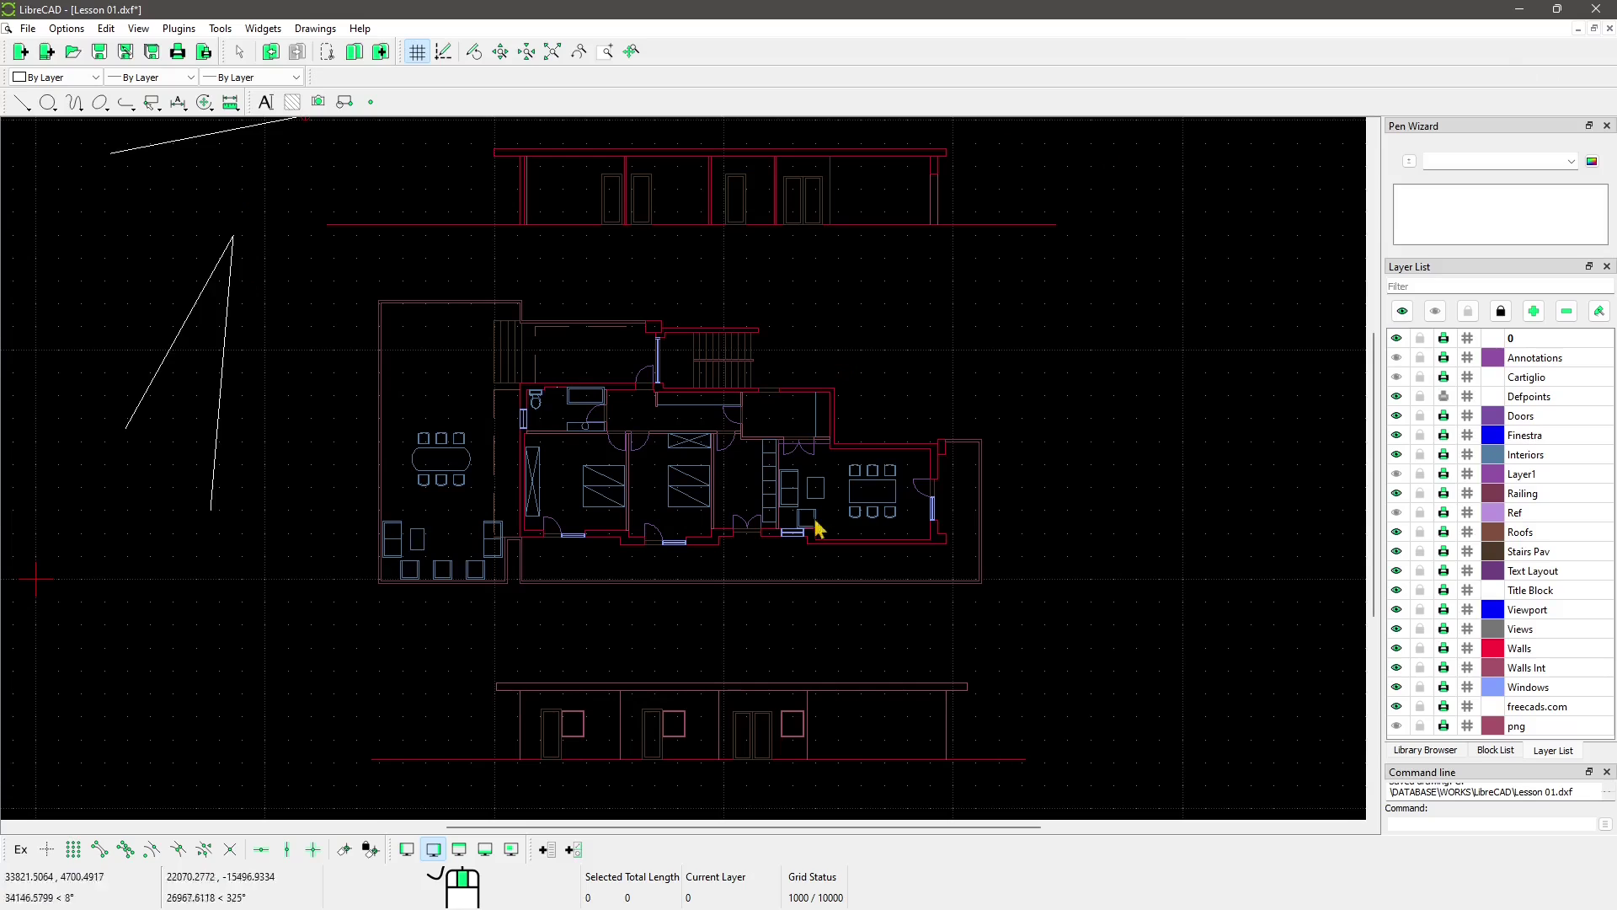
pyautogui.click(1606, 126)
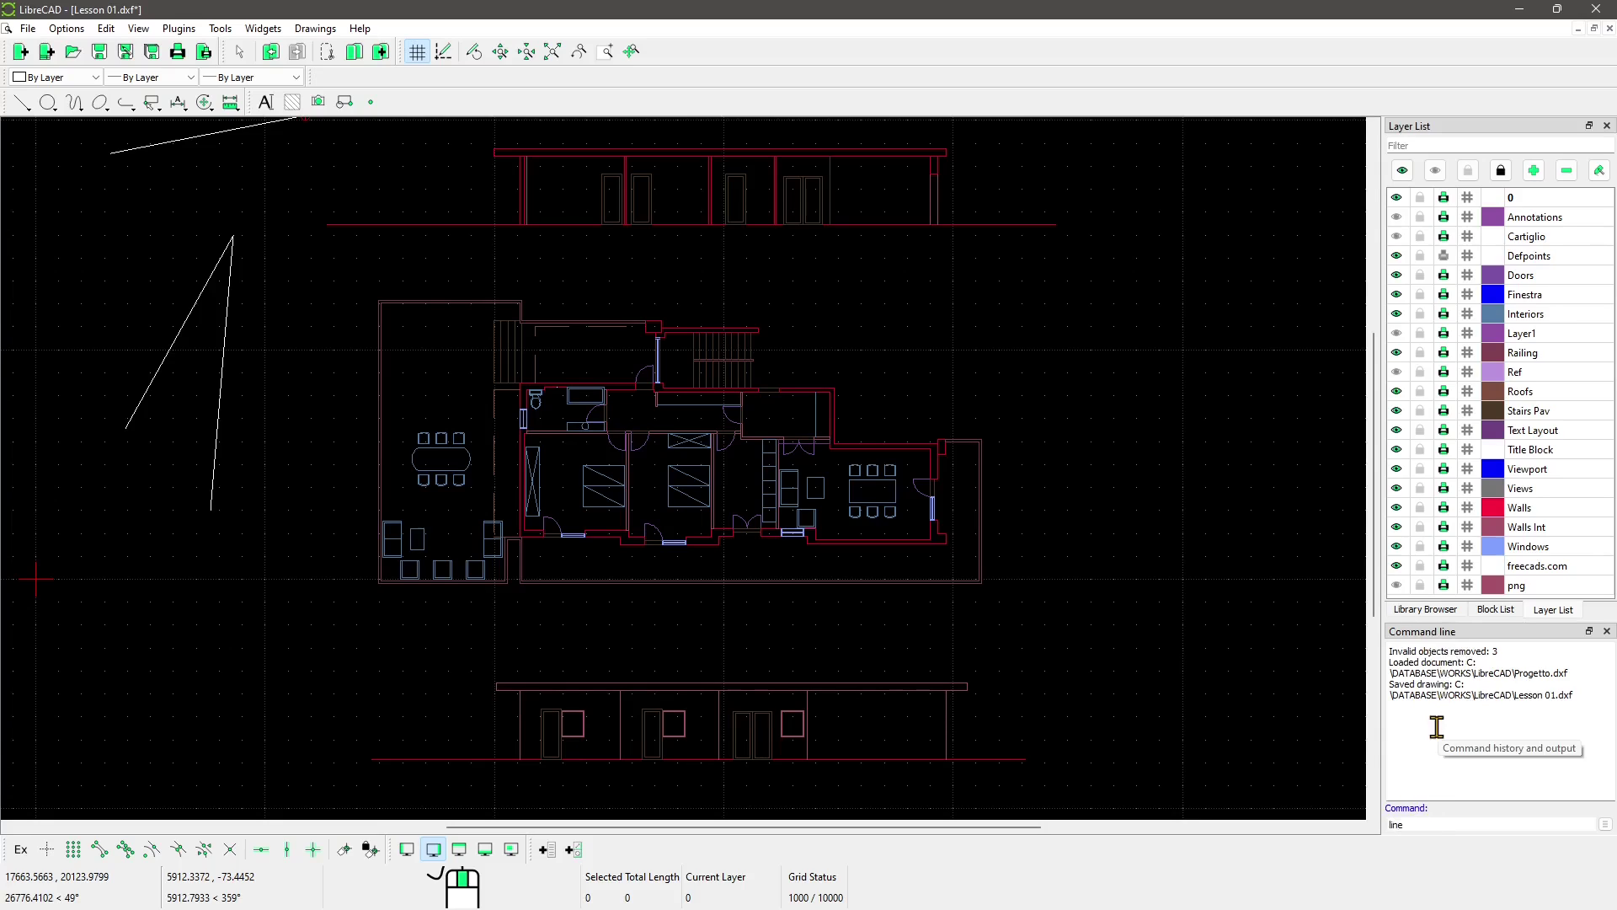
# - Draw a zigzag of four connected segments with the typed line command in the empty area to the right of the floor plan
pyautogui.press('Return')
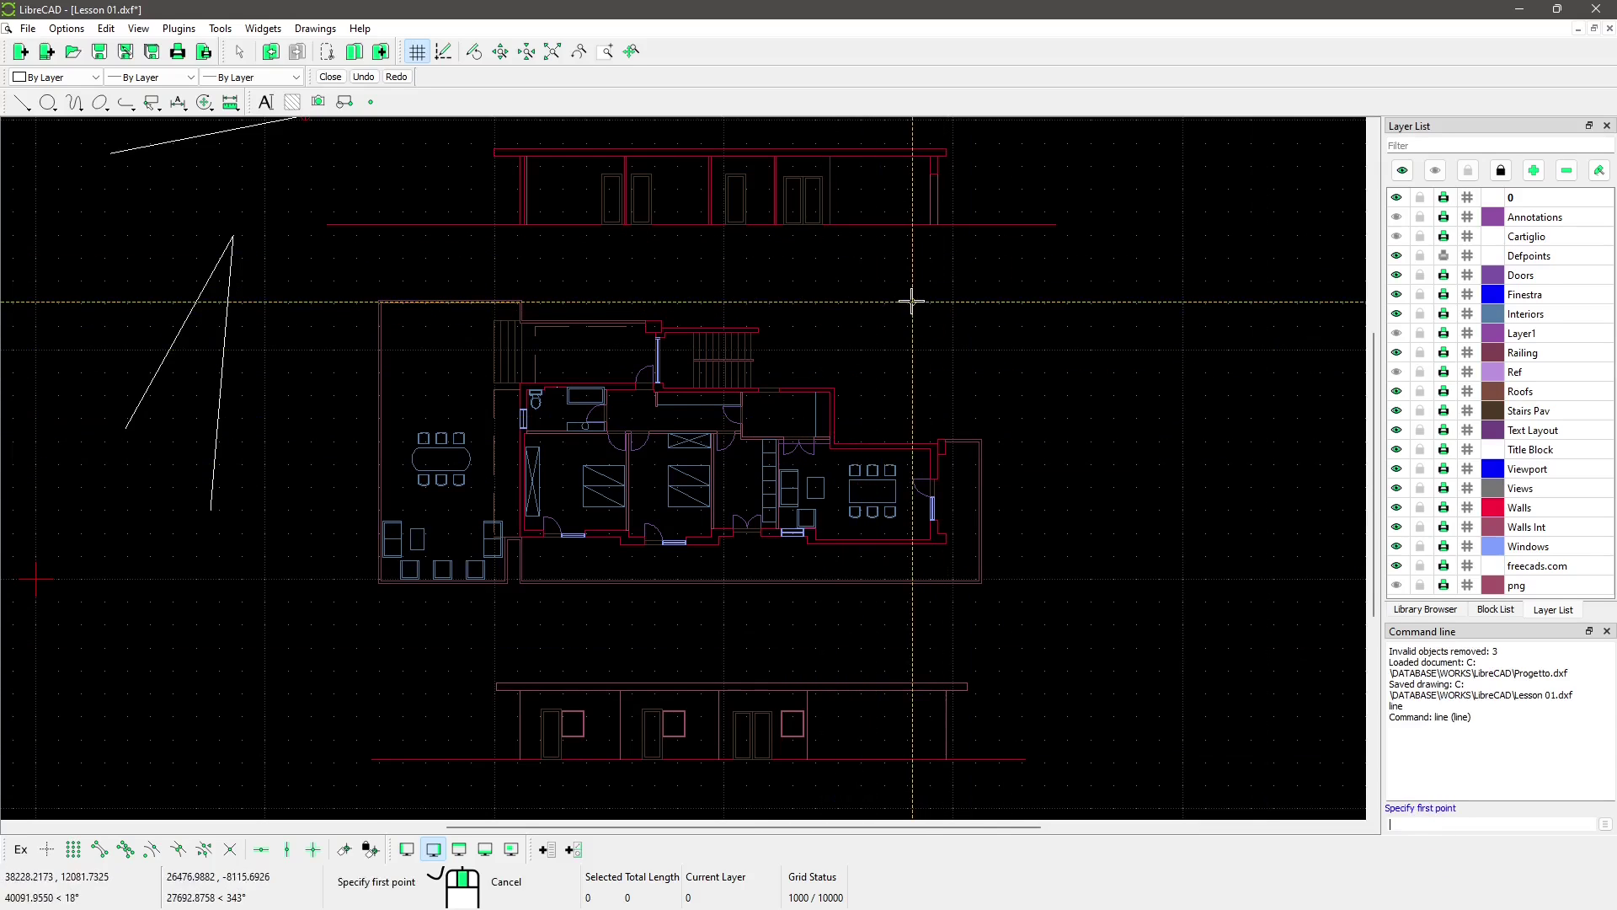
pyautogui.click(934, 372)
pyautogui.click(1064, 268)
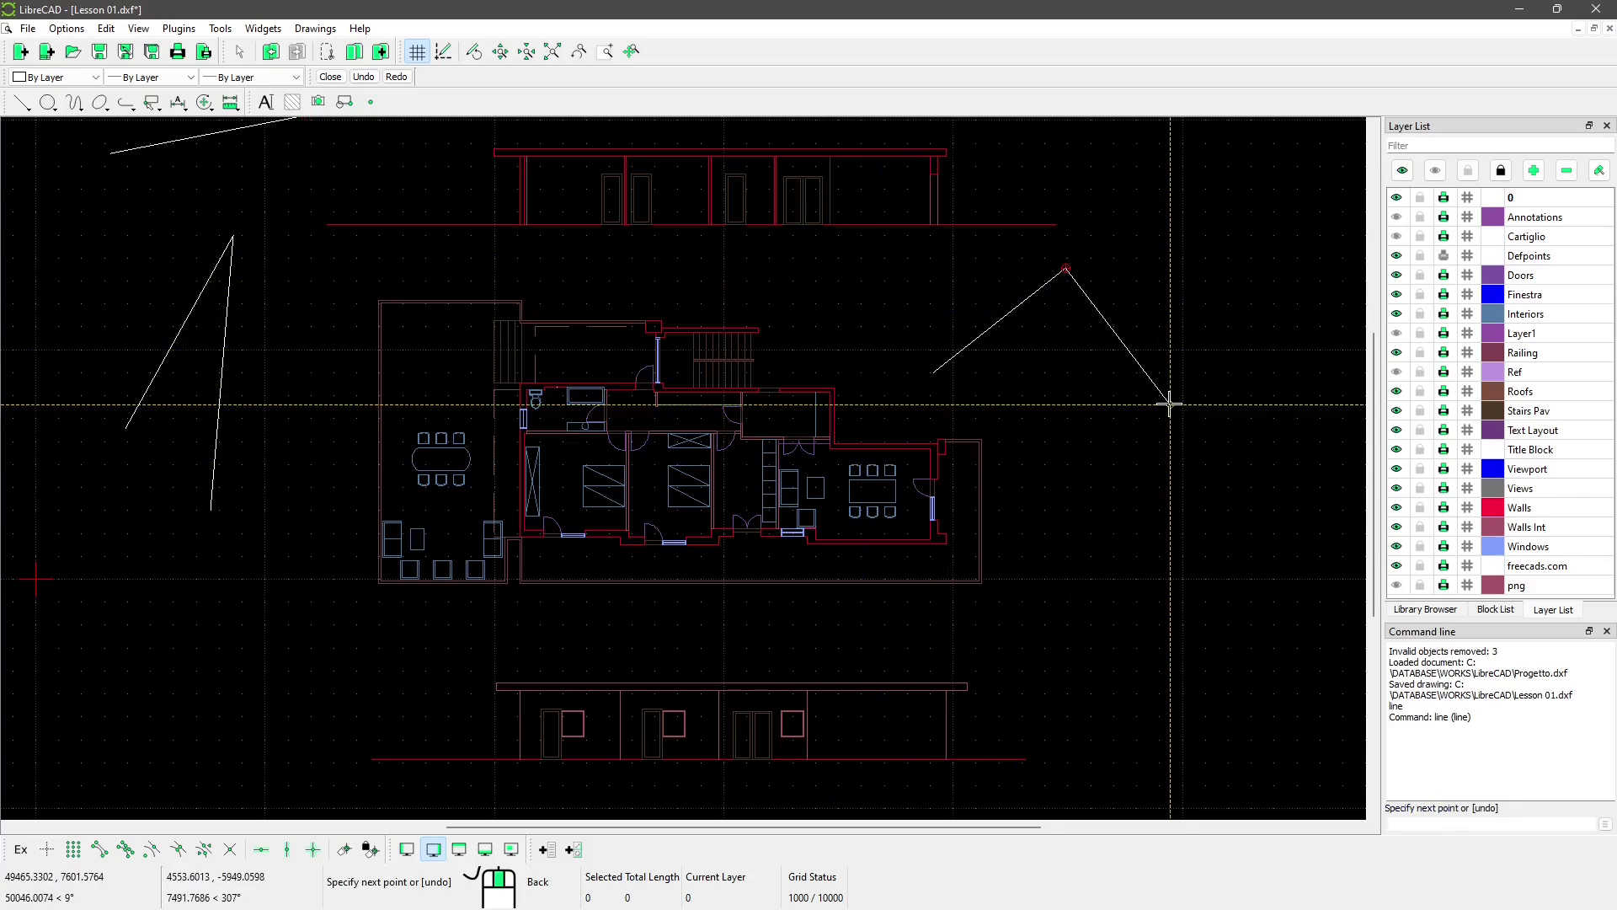
pyautogui.click(1170, 405)
pyautogui.click(1076, 498)
pyautogui.click(1156, 554)
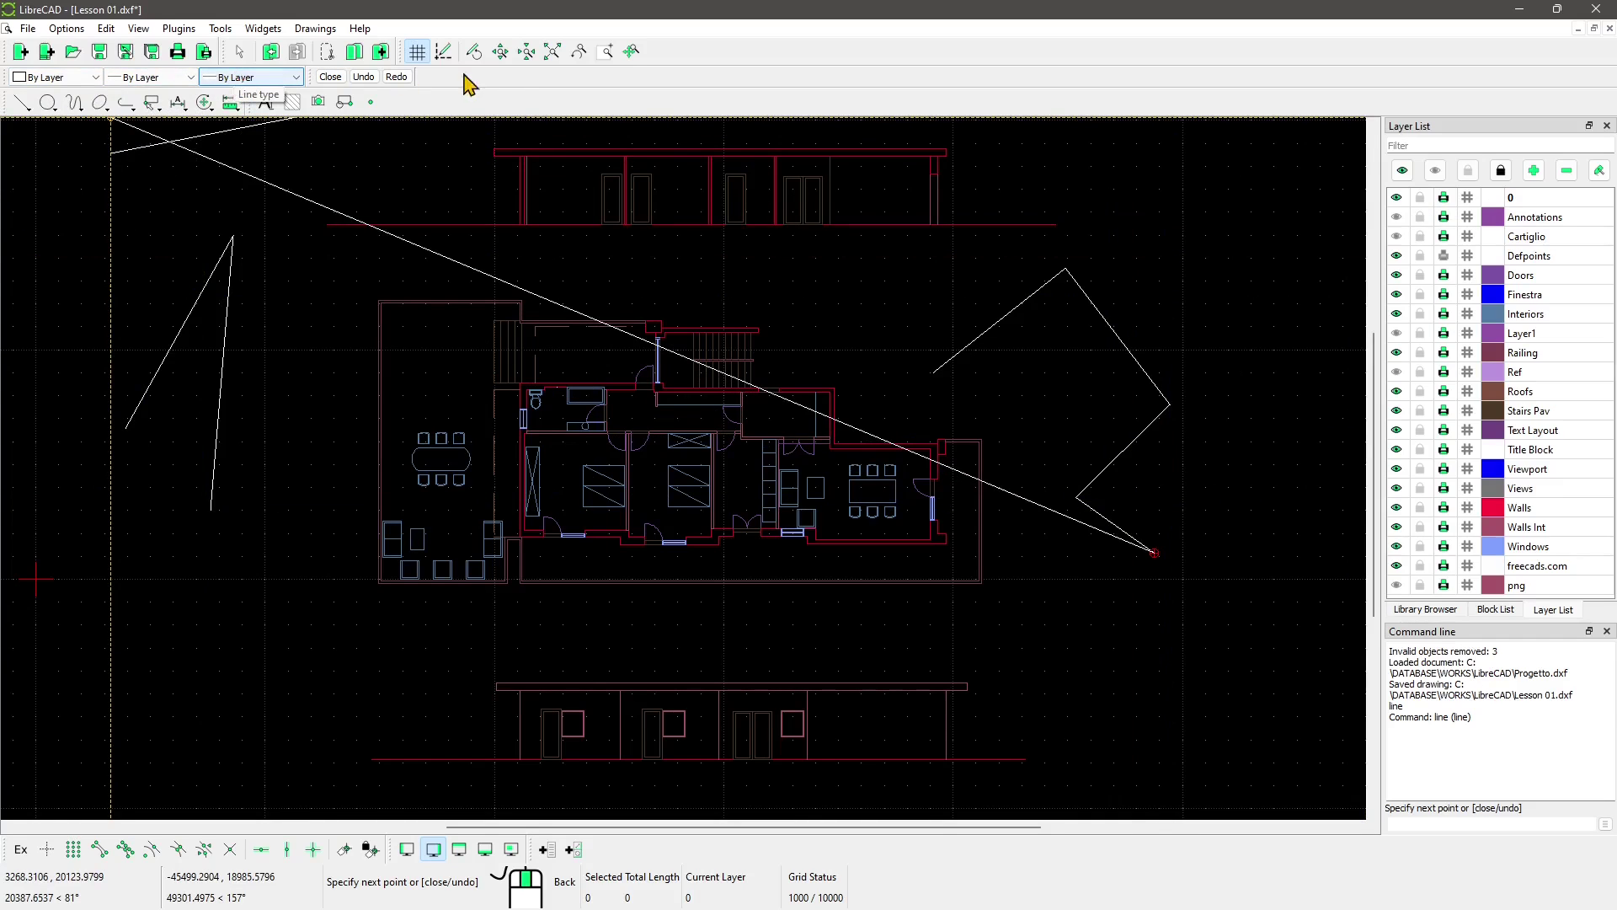
pyautogui.rightClick(1211, 536)
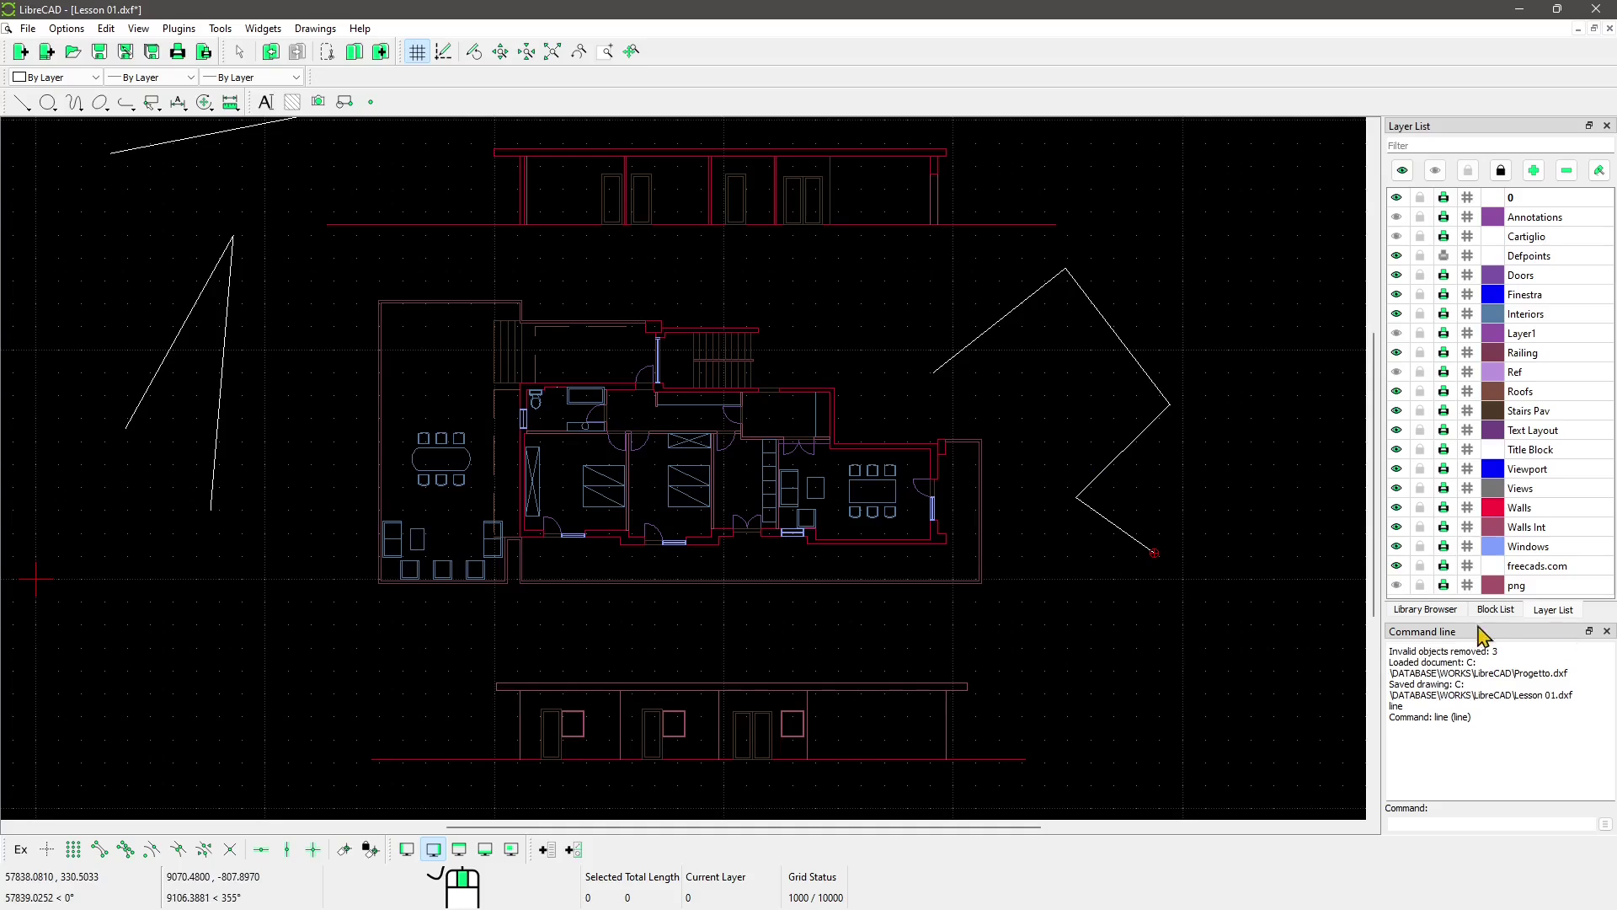
# - Close the Command line widget and look through the Block List and Library Browser, returning to the Layer List
pyautogui.click(1606, 631)
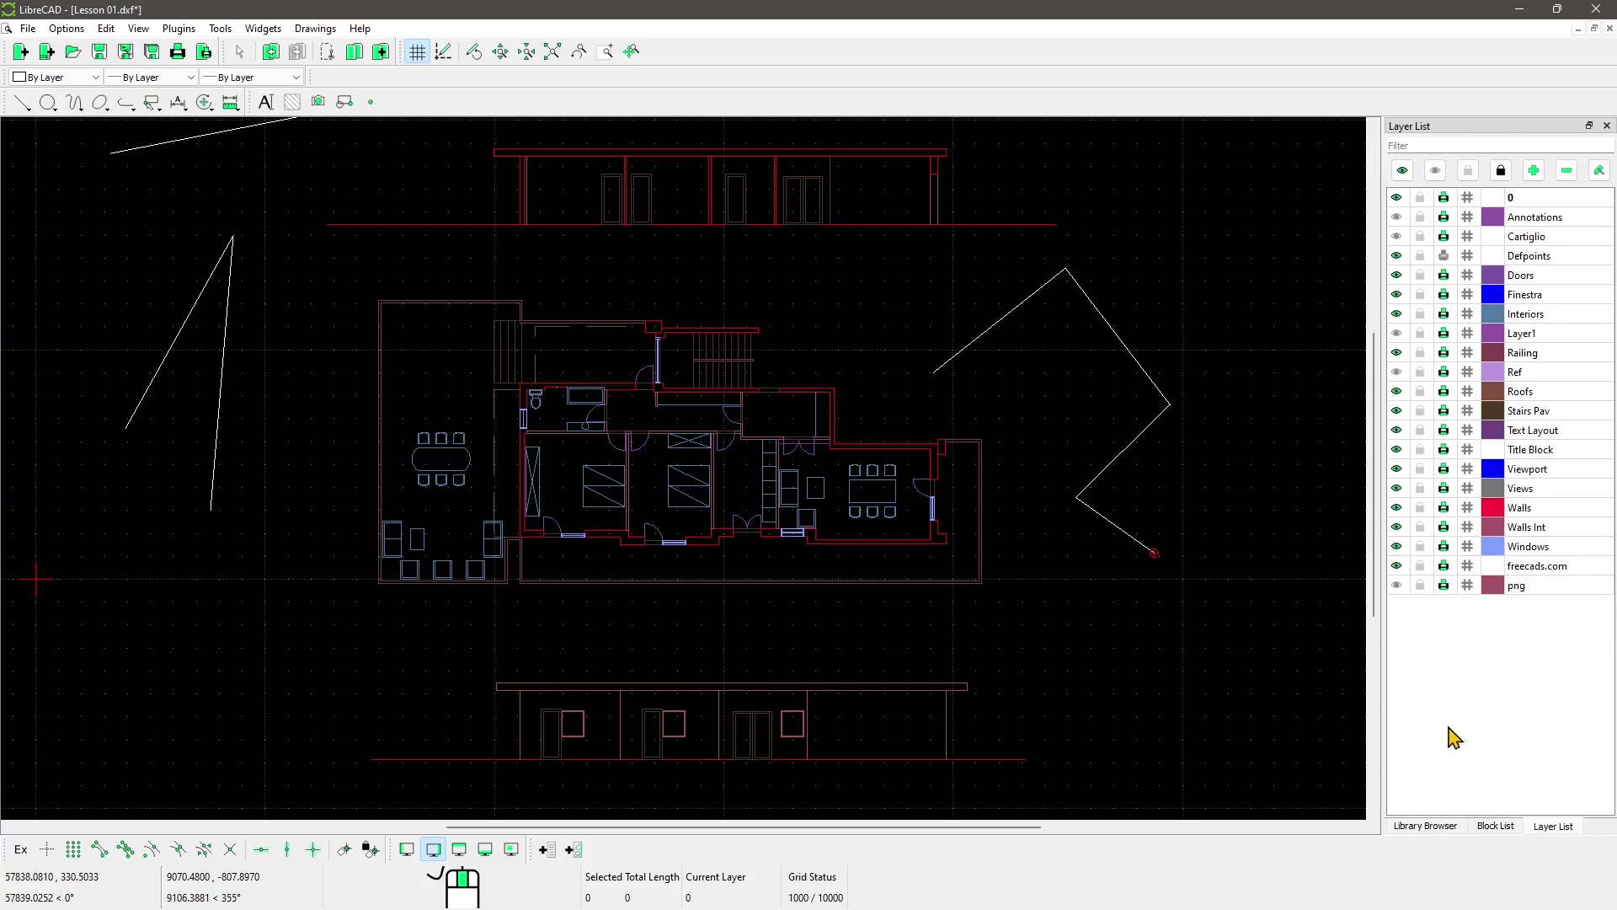
pyautogui.click(1500, 826)
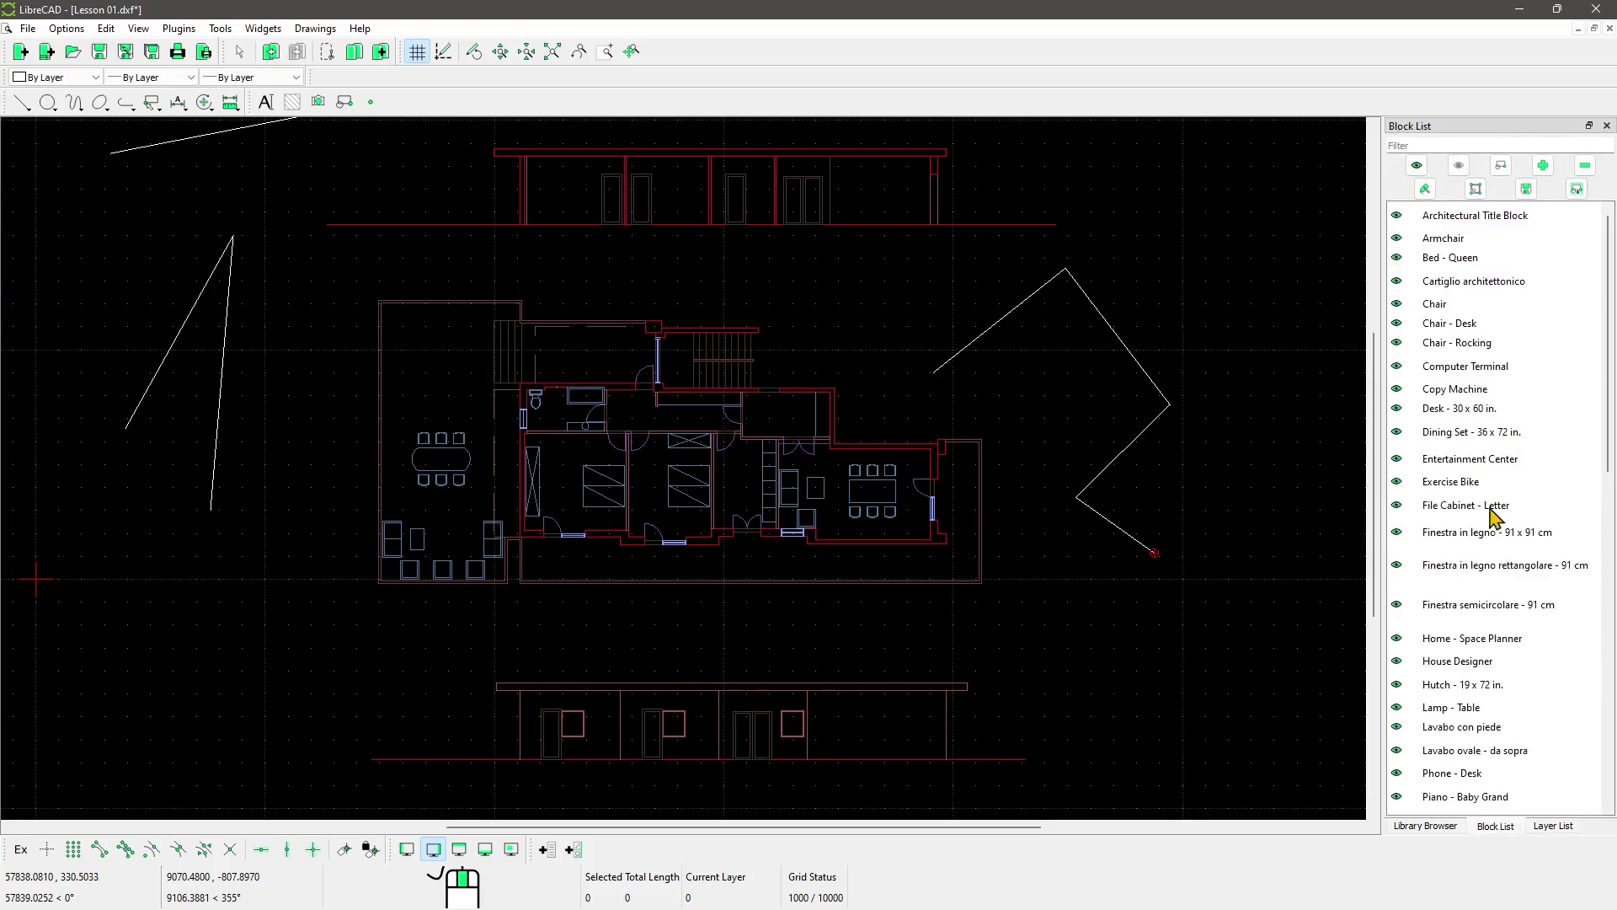
pyautogui.click(1427, 826)
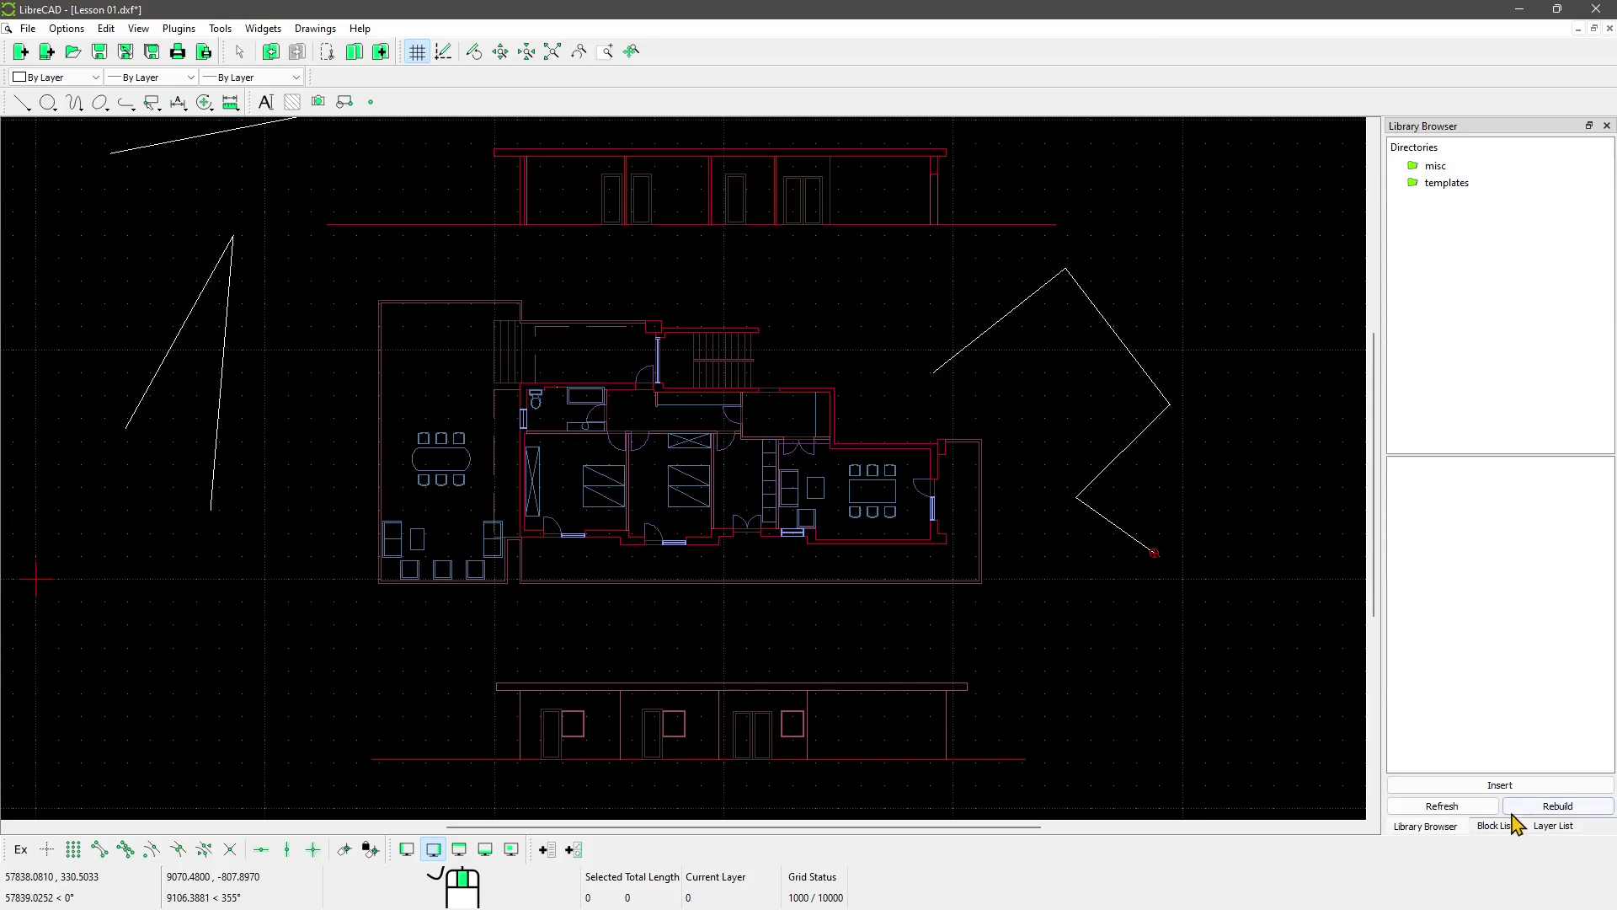
pyautogui.click(1553, 827)
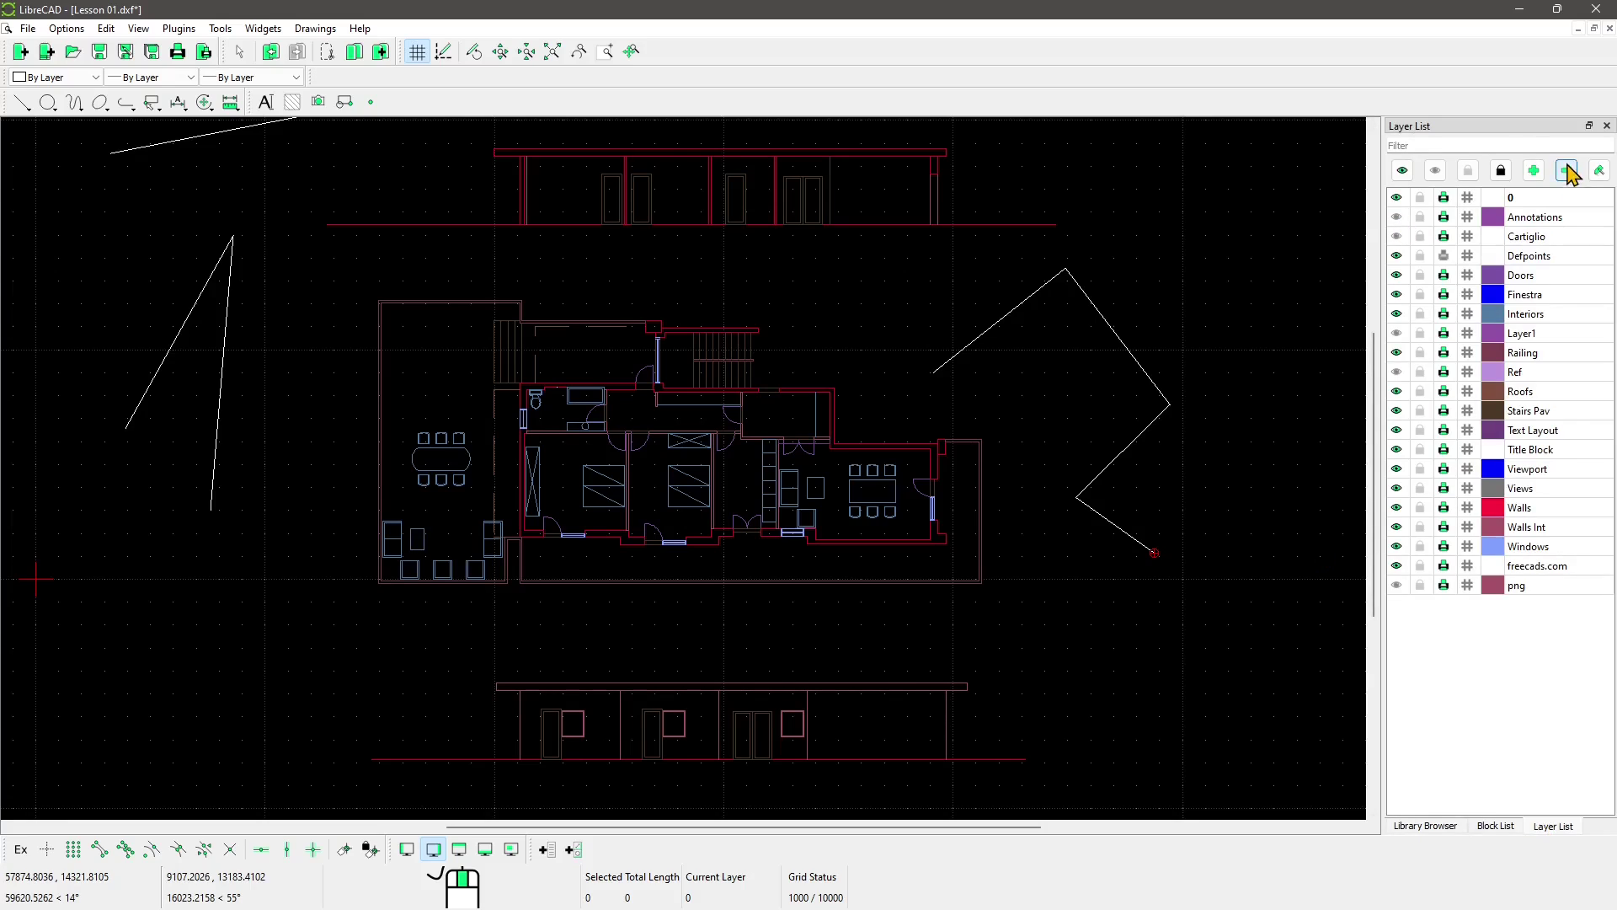
# - Close the Layer List, Block List and Library Browser widgets to free the area beside the drawing
pyautogui.click(1607, 126)
pyautogui.click(1606, 125)
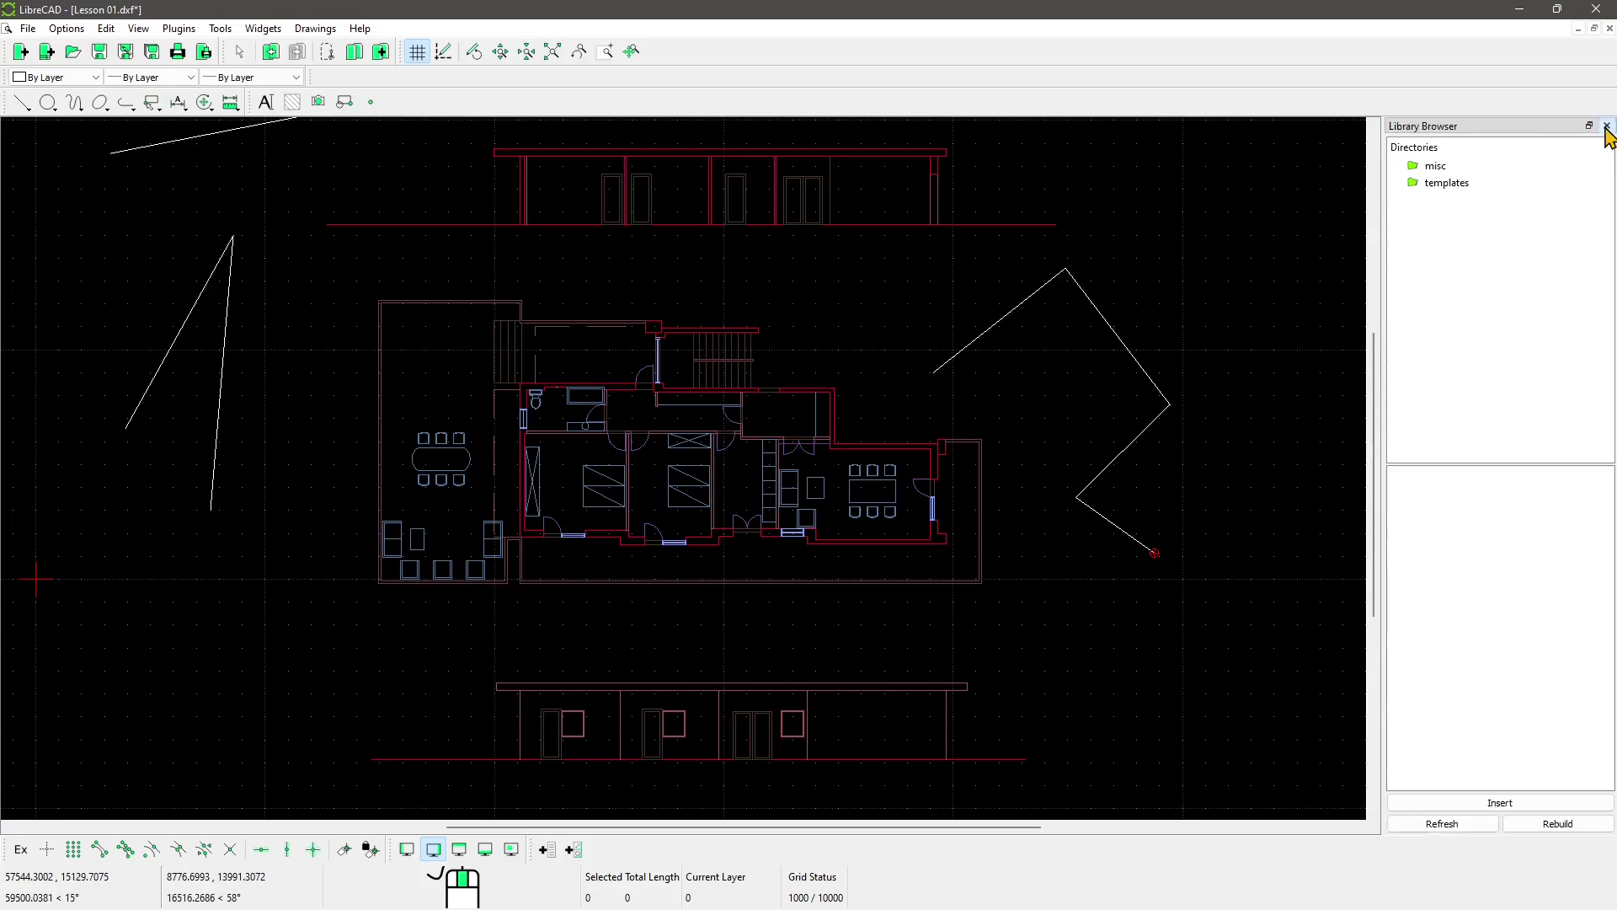
pyautogui.click(1607, 126)
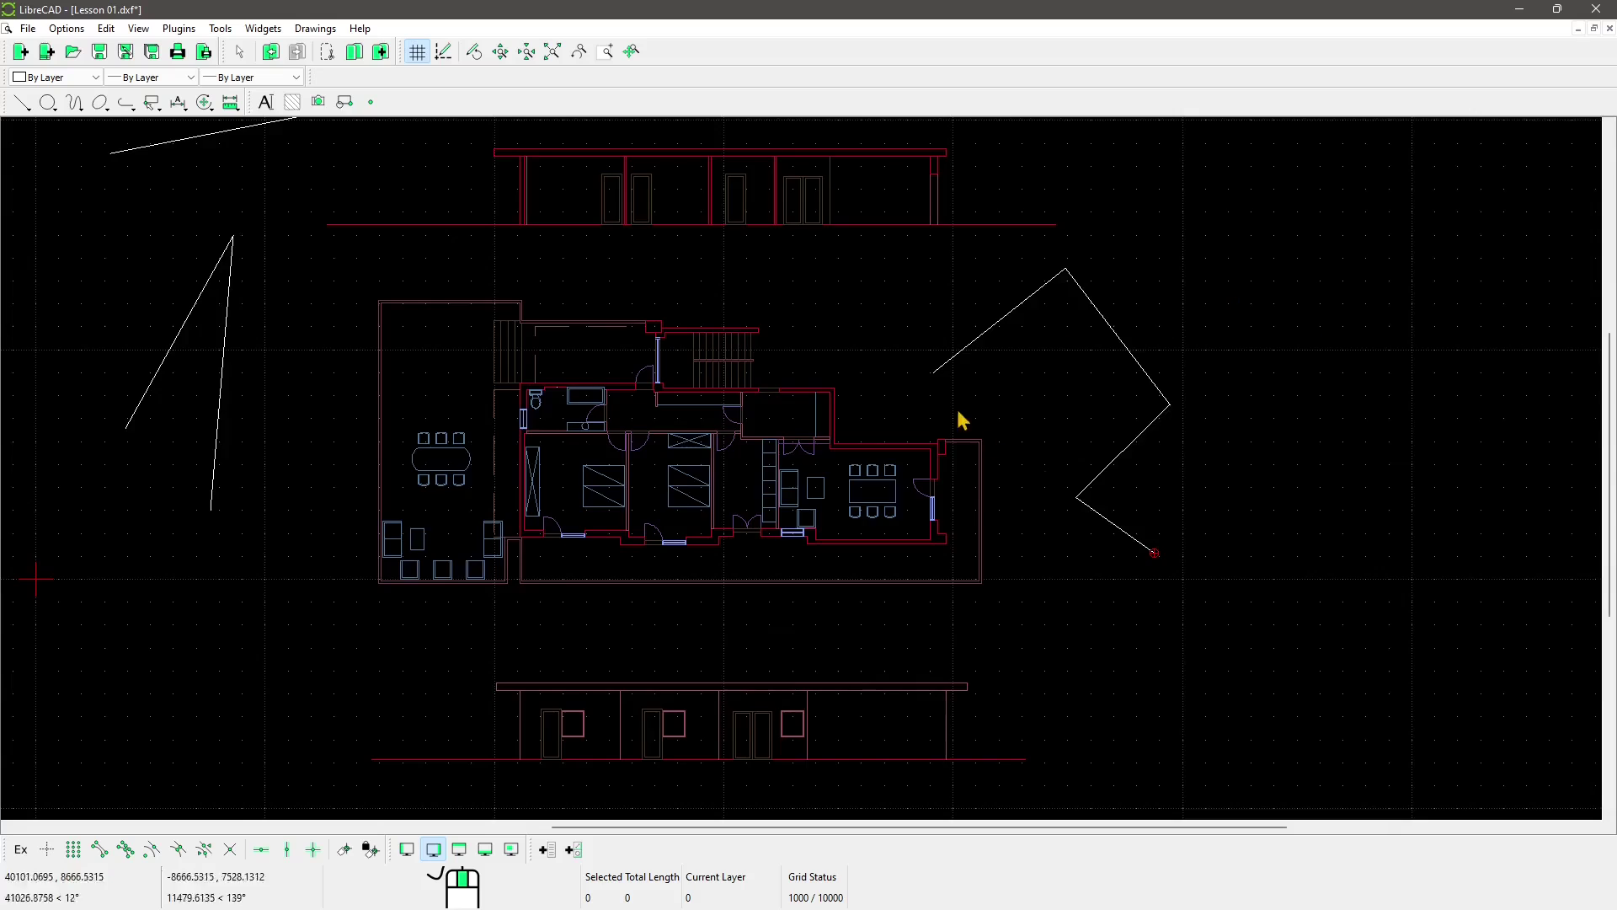
pyautogui.scroll(-2, 958, 476)
pyautogui.scroll(1, 959, 489)
pyautogui.moveTo(769, 453); pyautogui.dragTo(818, 466, button='middle')
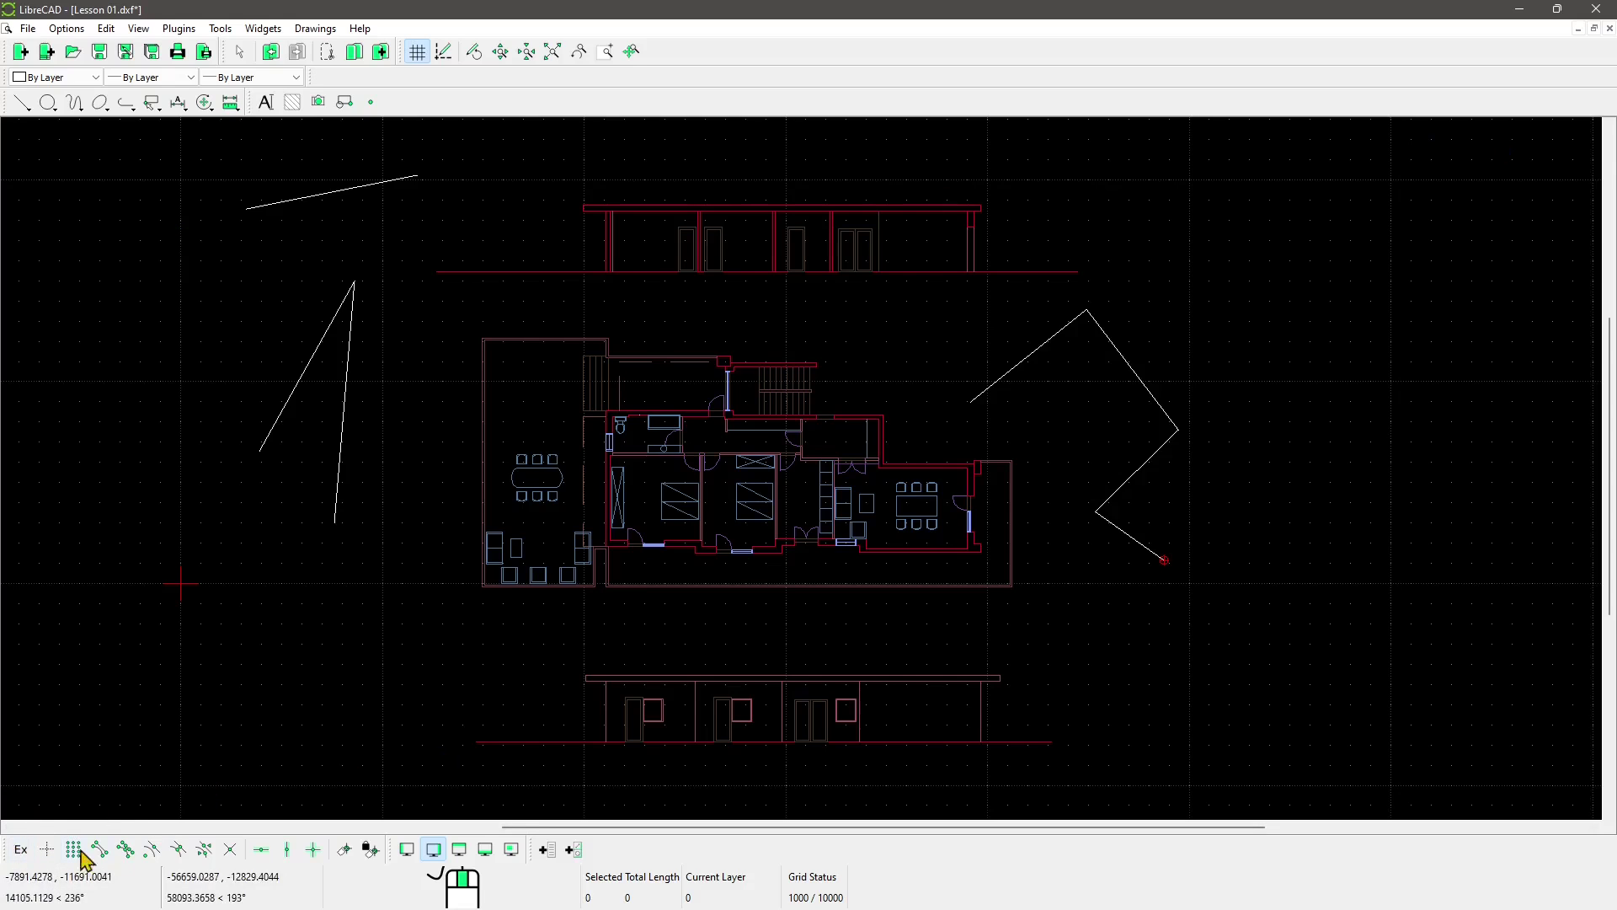
# - Dock the Snap Selection, Dock Areas and Creators toolbars in separate rows above the drawing
pyautogui.moveTo(8, 851)
pyautogui.mouseDown()
pyautogui.moveTo(91, 776)
pyautogui.moveTo(126, 133)
pyautogui.mouseUp()
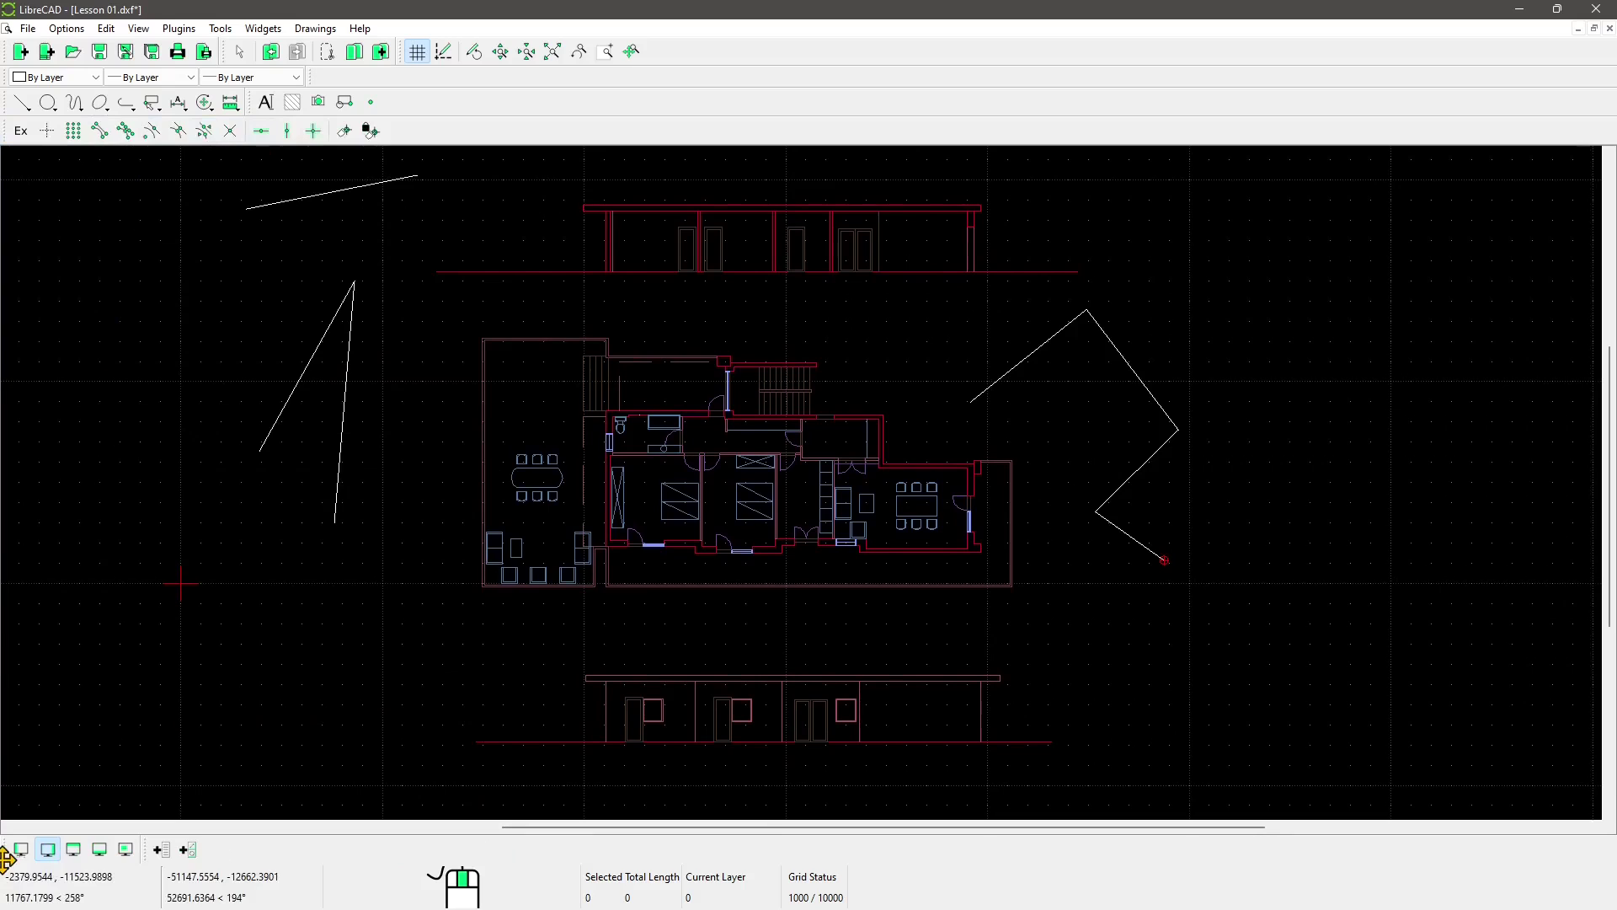
pyautogui.moveTo(7, 857); pyautogui.dragTo(552, 383)
pyautogui.moveTo(612, 171); pyautogui.dragTo(179, 616)
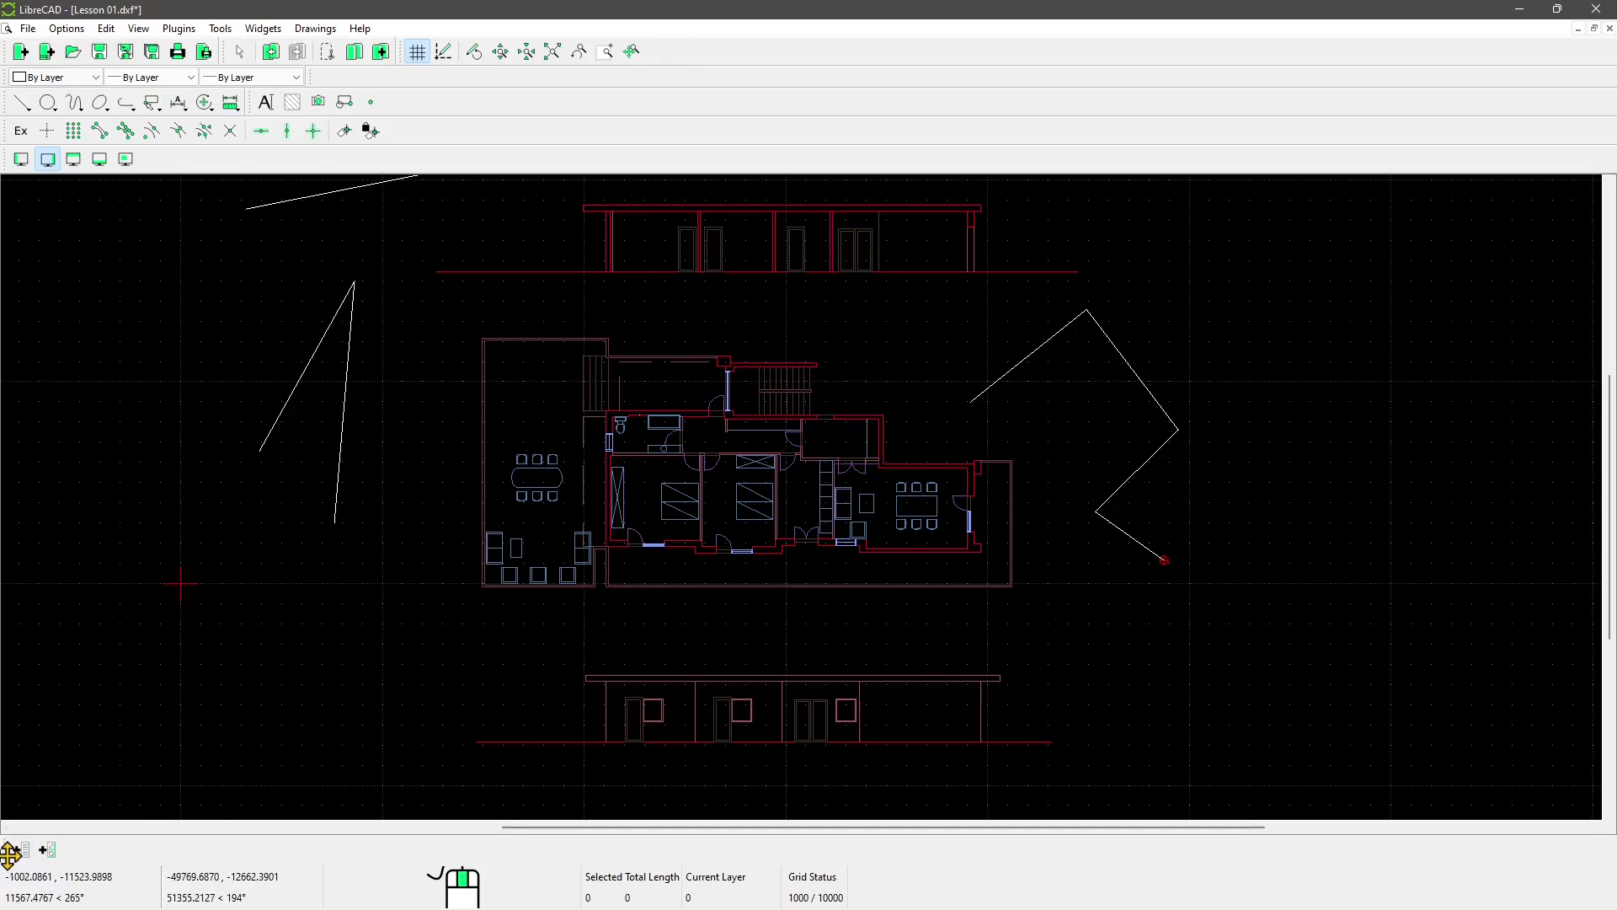
pyautogui.moveTo(5, 849)
pyautogui.mouseDown()
pyautogui.moveTo(226, 518)
pyautogui.moveTo(210, 231)
pyautogui.moveTo(169, 240)
pyautogui.mouseUp()
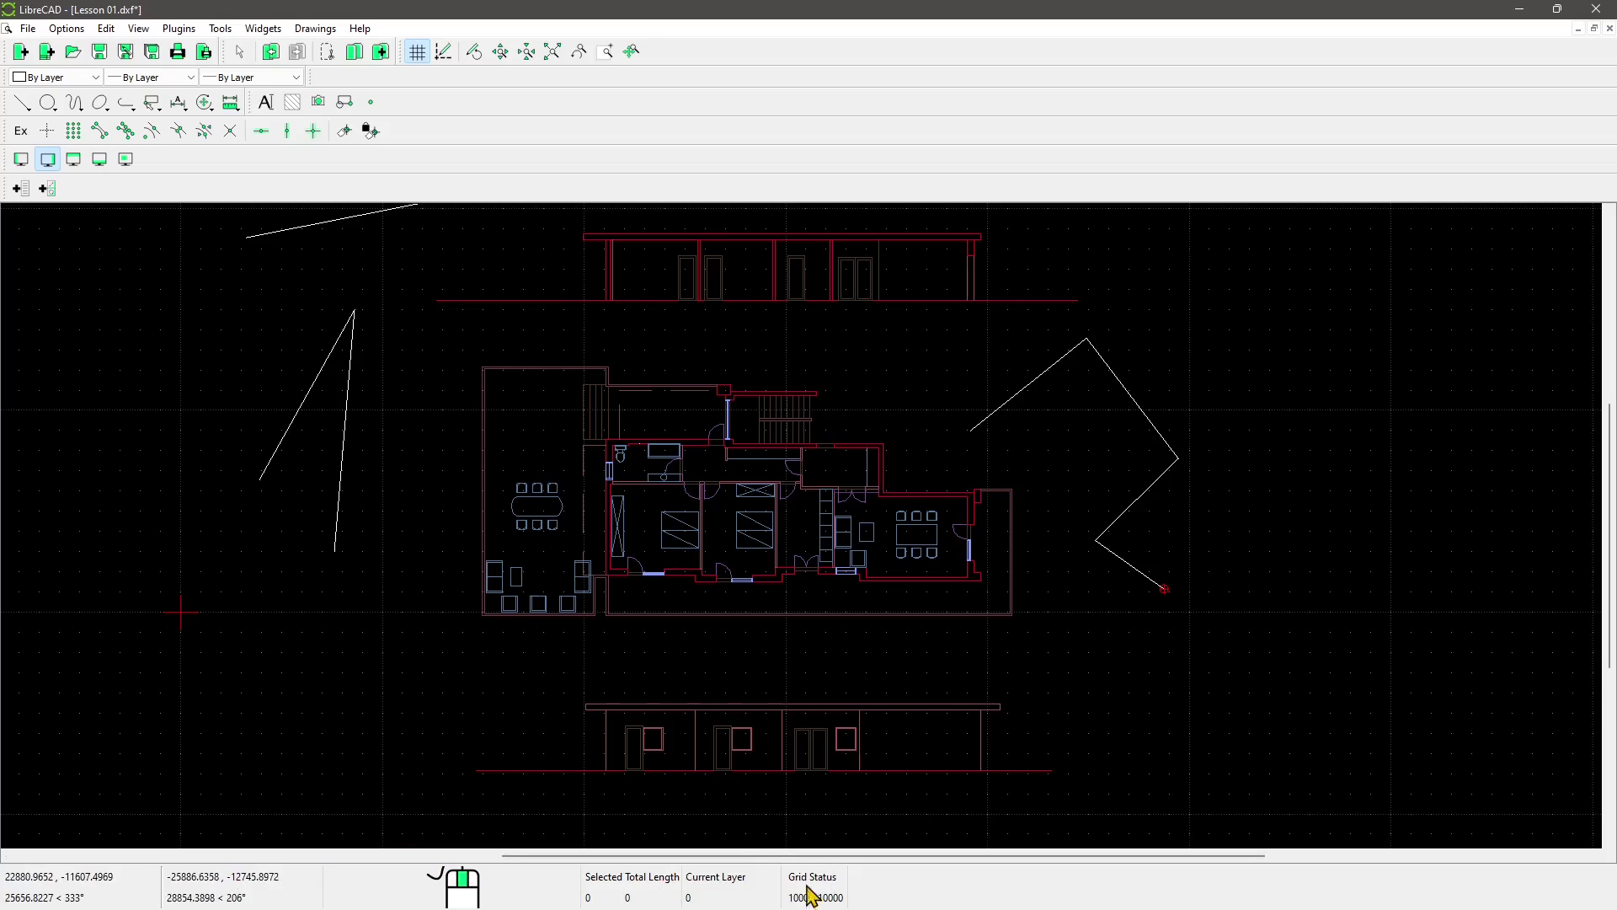
# - Turn on the Left dock area to show its tool widgets beside the drawing
pyautogui.click(221, 30)
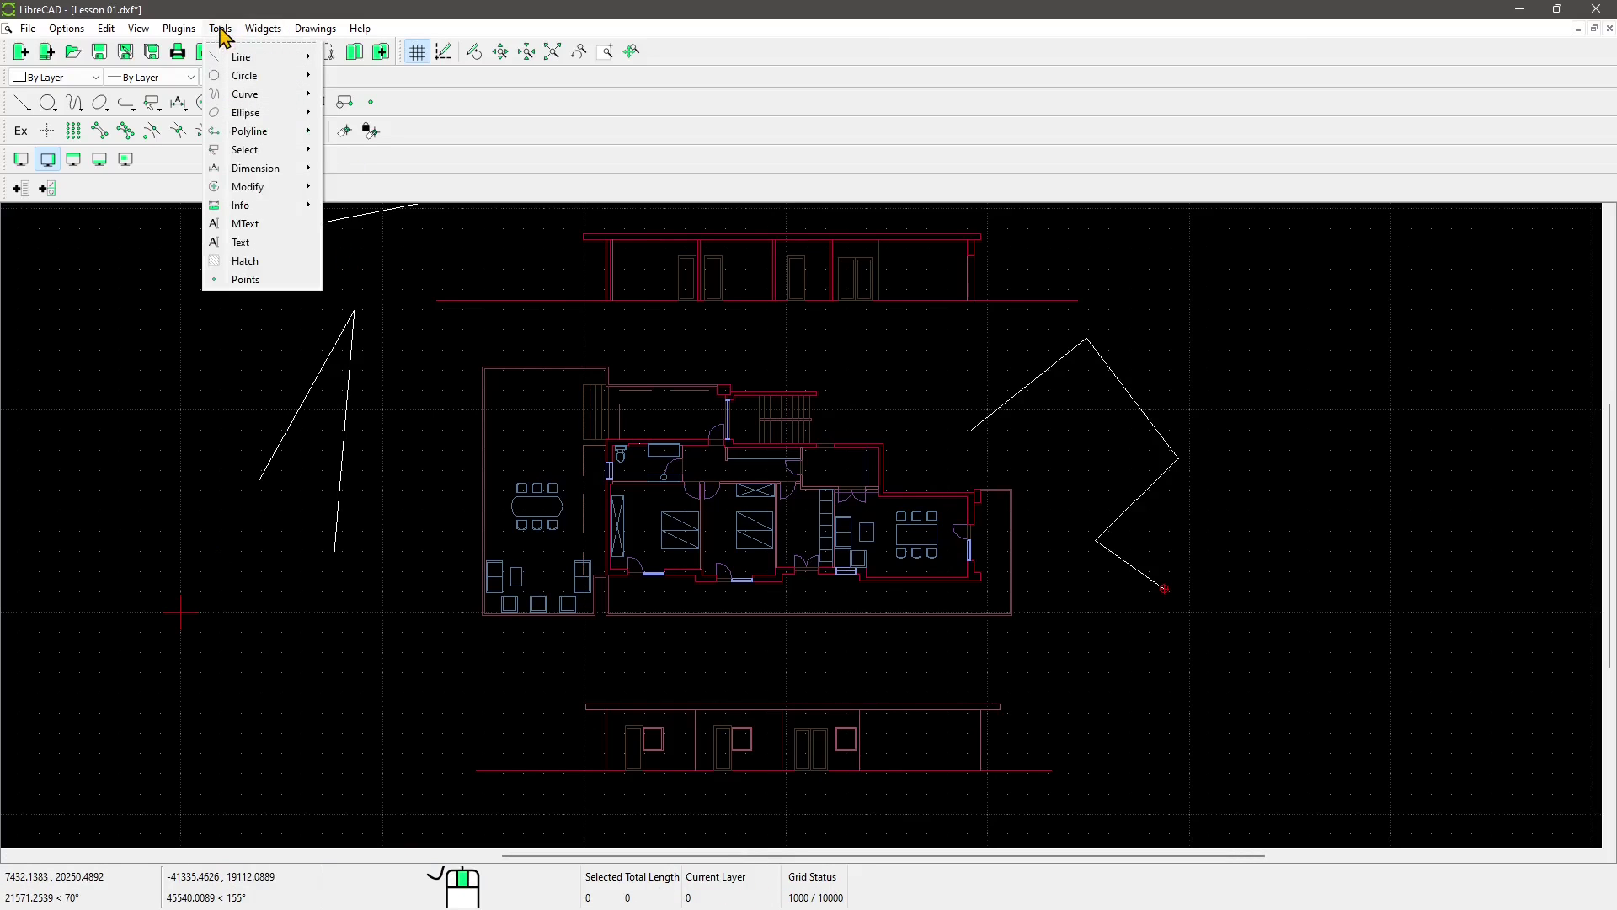
pyautogui.moveTo(266, 31)
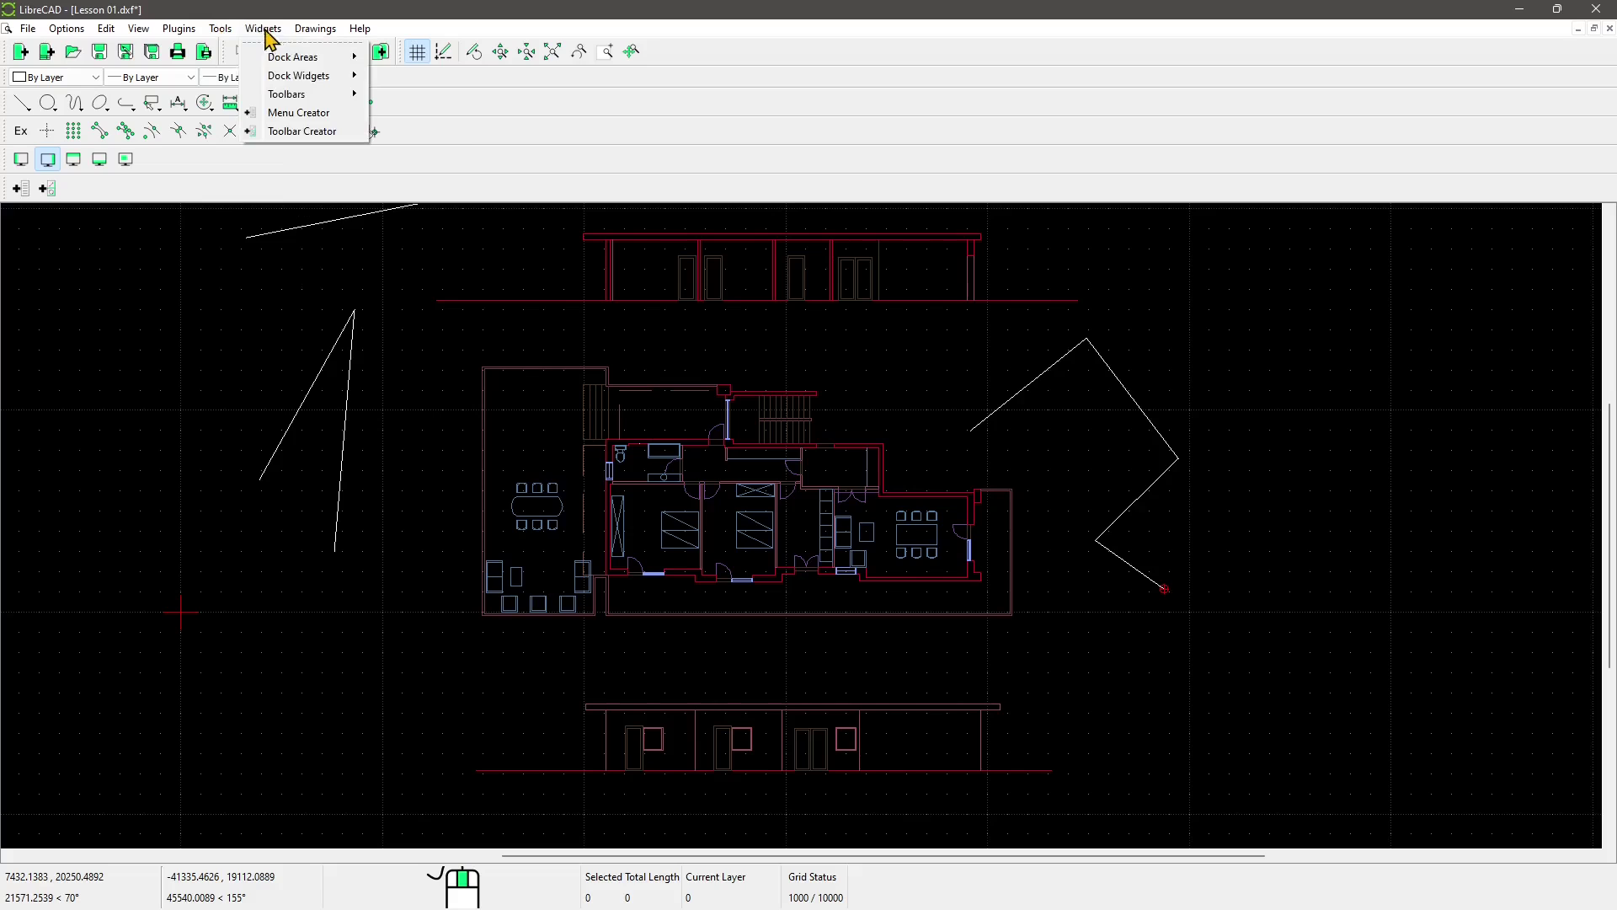
pyautogui.moveTo(292, 57)
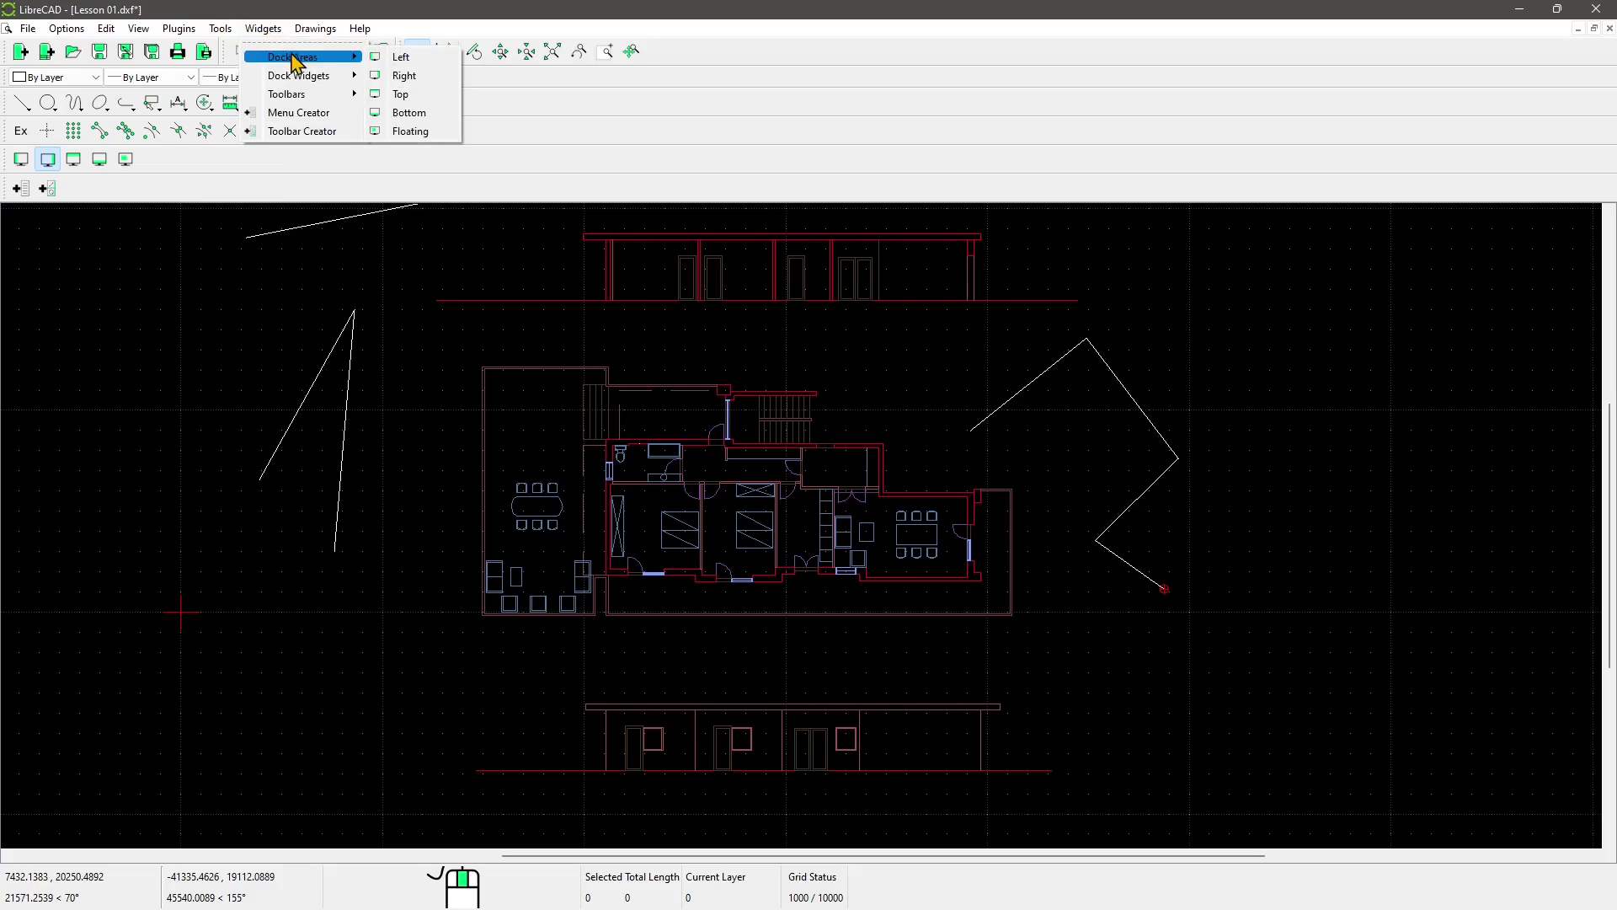
pyautogui.click(401, 60)
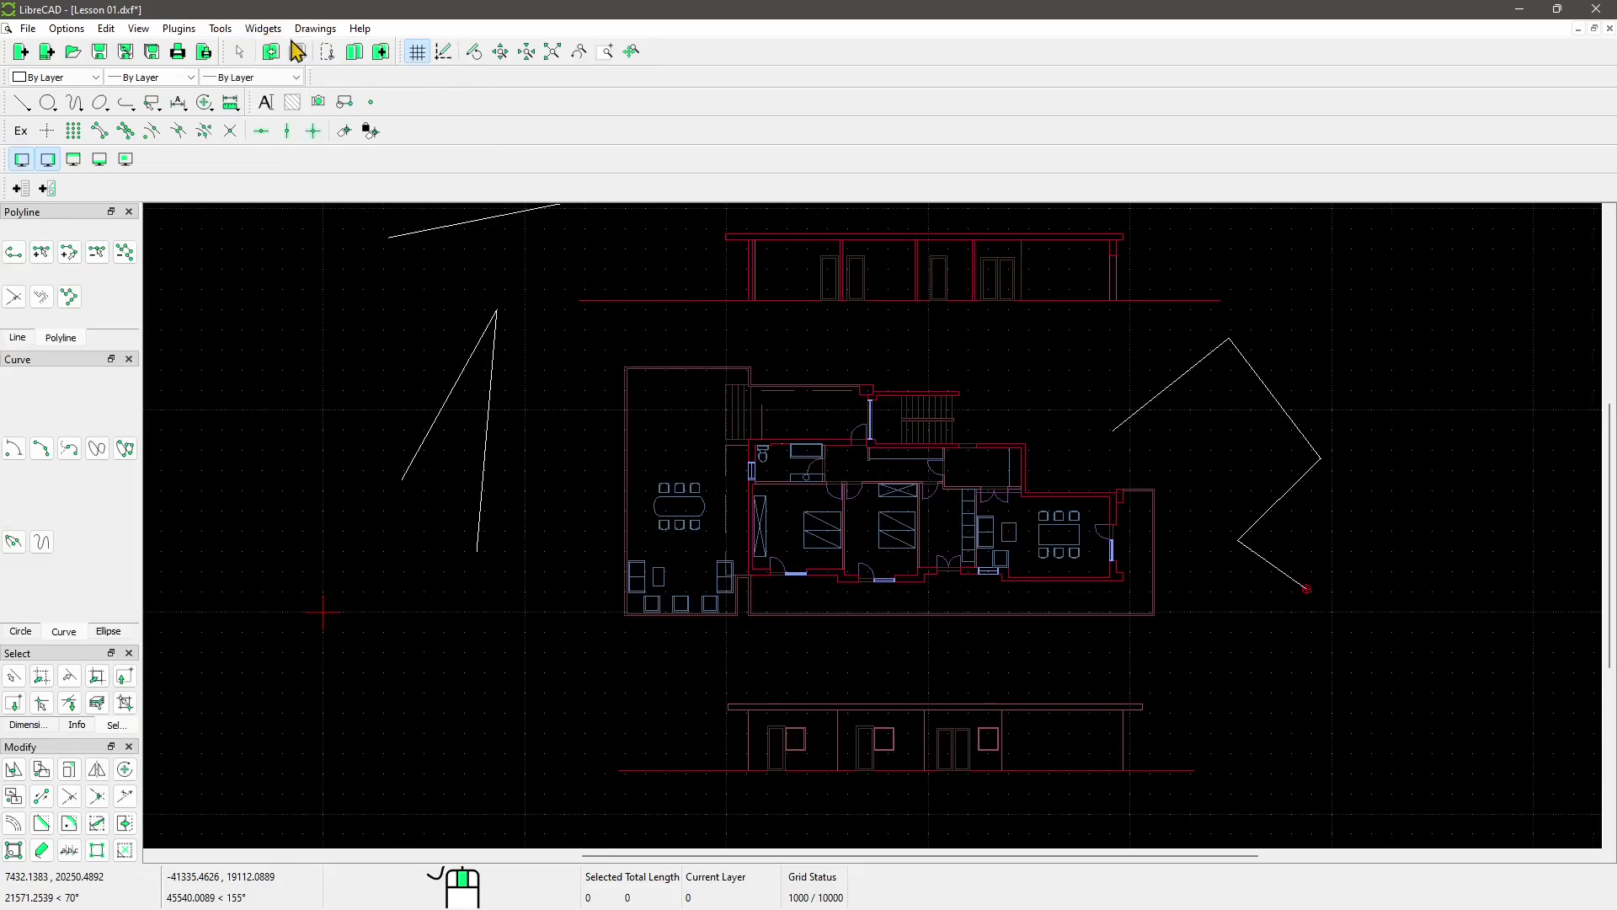
# - Turn on the Top and Bottom dock areas and turn off the Right dock area
pyautogui.click(263, 28)
pyautogui.moveTo(305, 57)
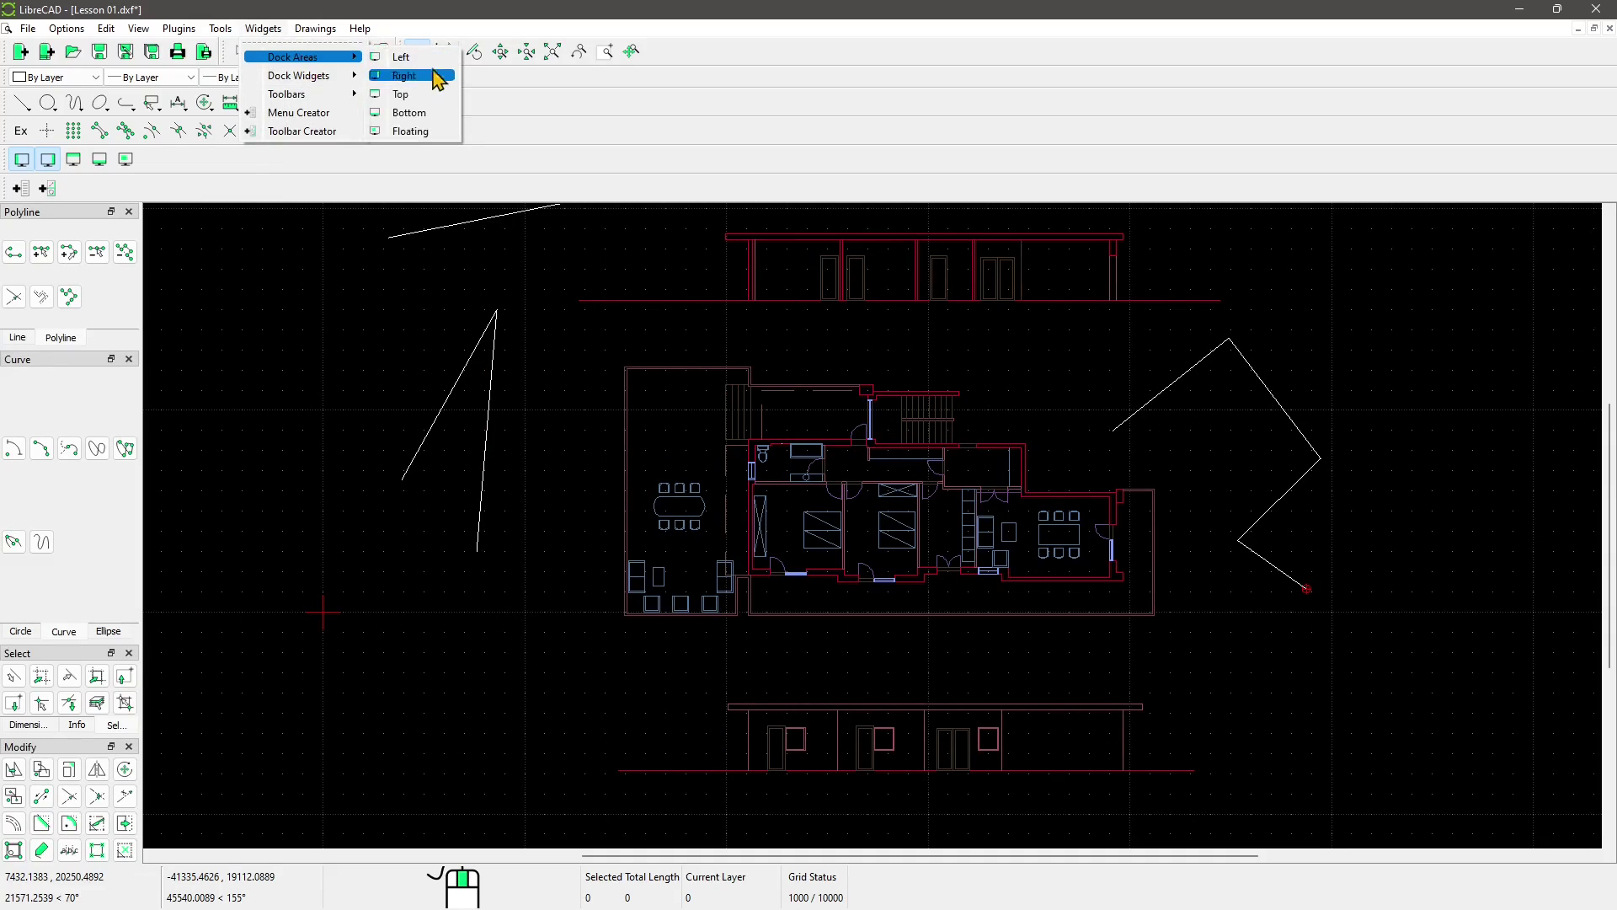
pyautogui.click(400, 94)
pyautogui.click(313, 28)
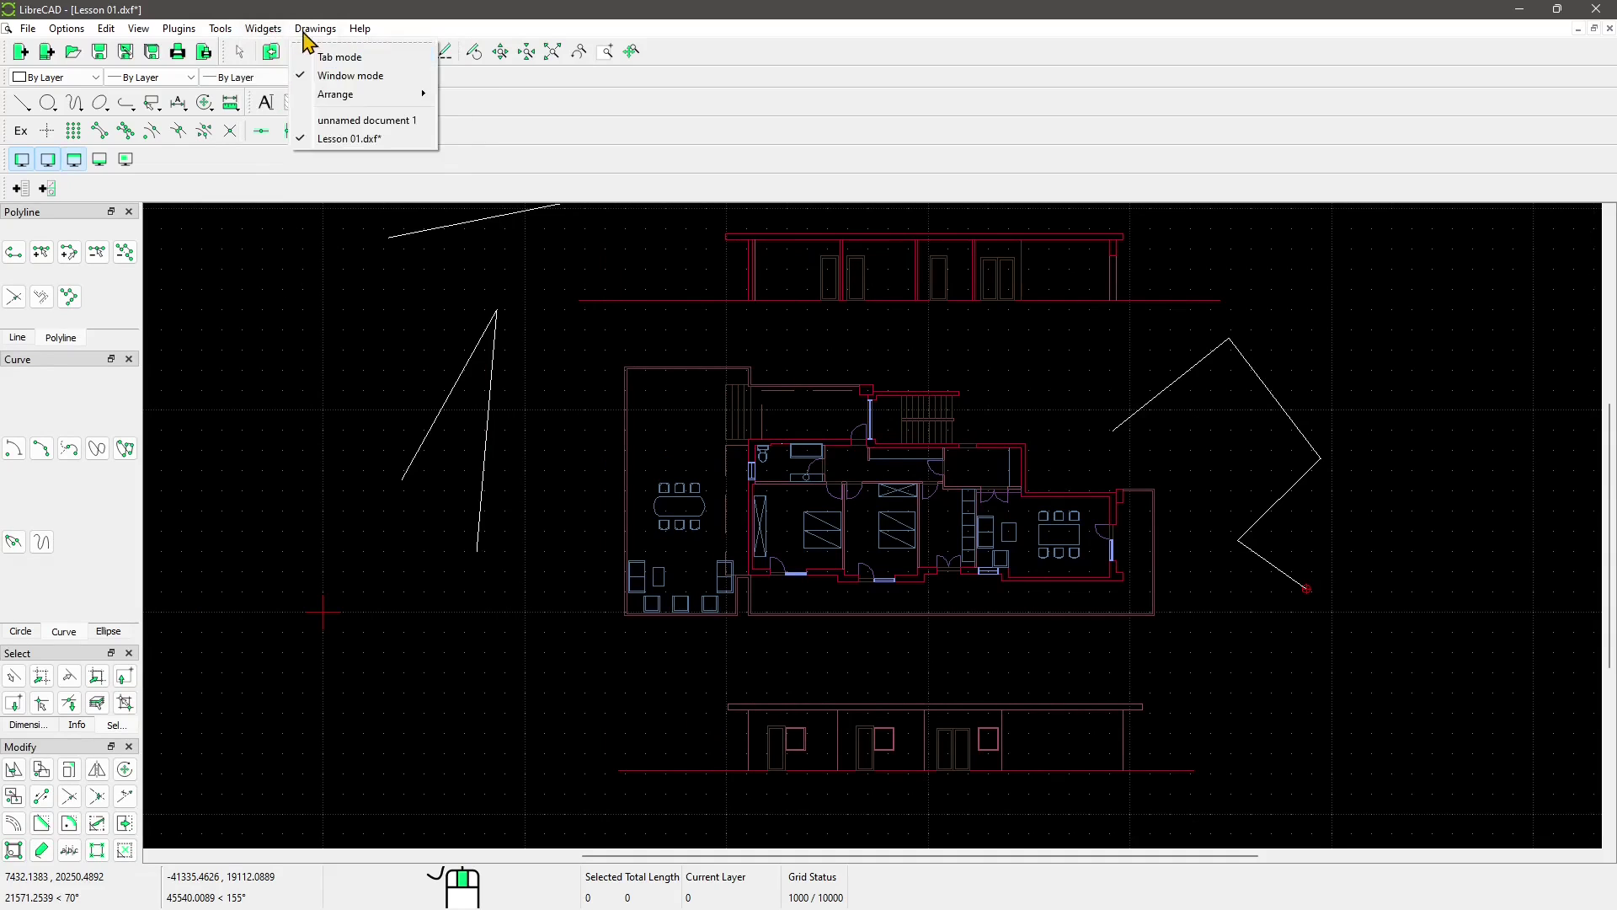
pyautogui.moveTo(264, 27)
pyautogui.moveTo(278, 57)
pyautogui.click(404, 113)
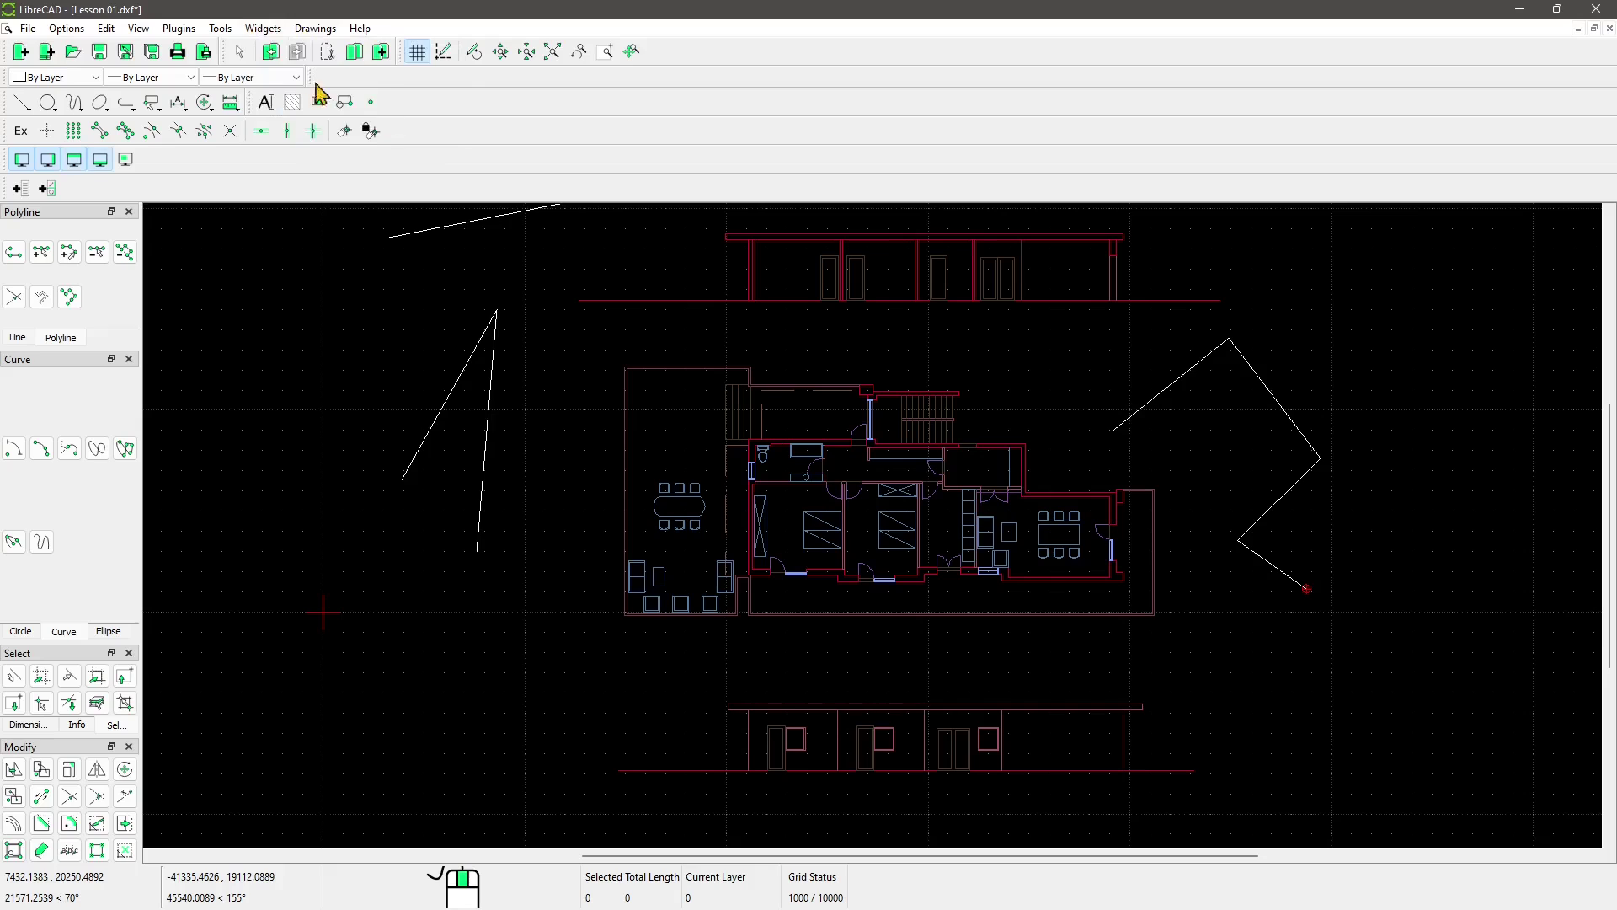
pyautogui.click(262, 29)
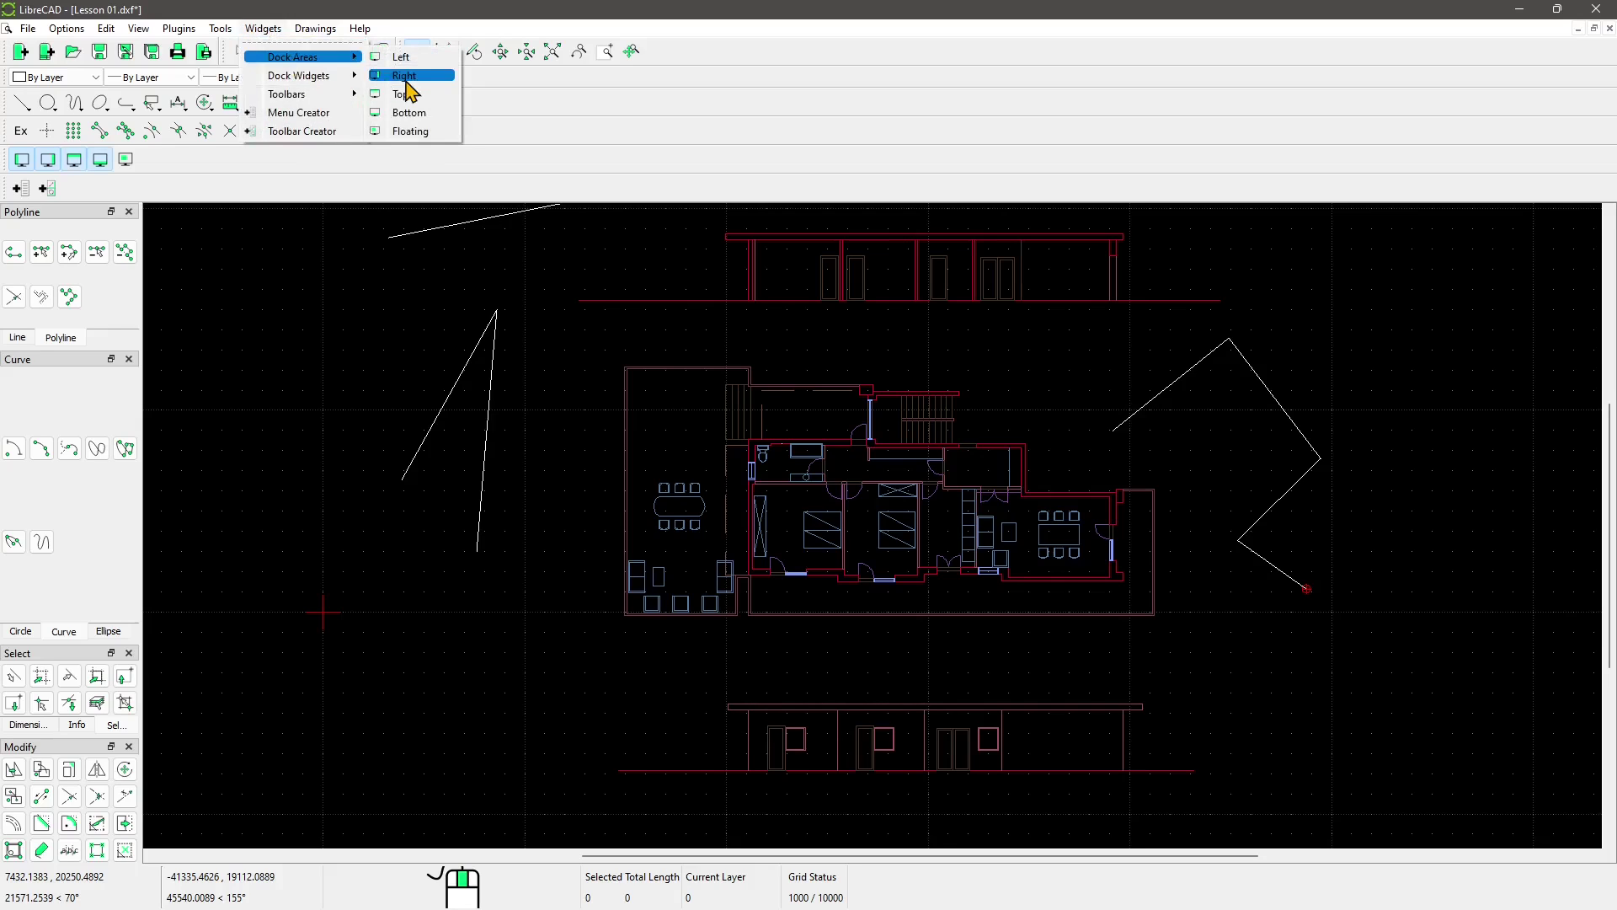
pyautogui.click(406, 79)
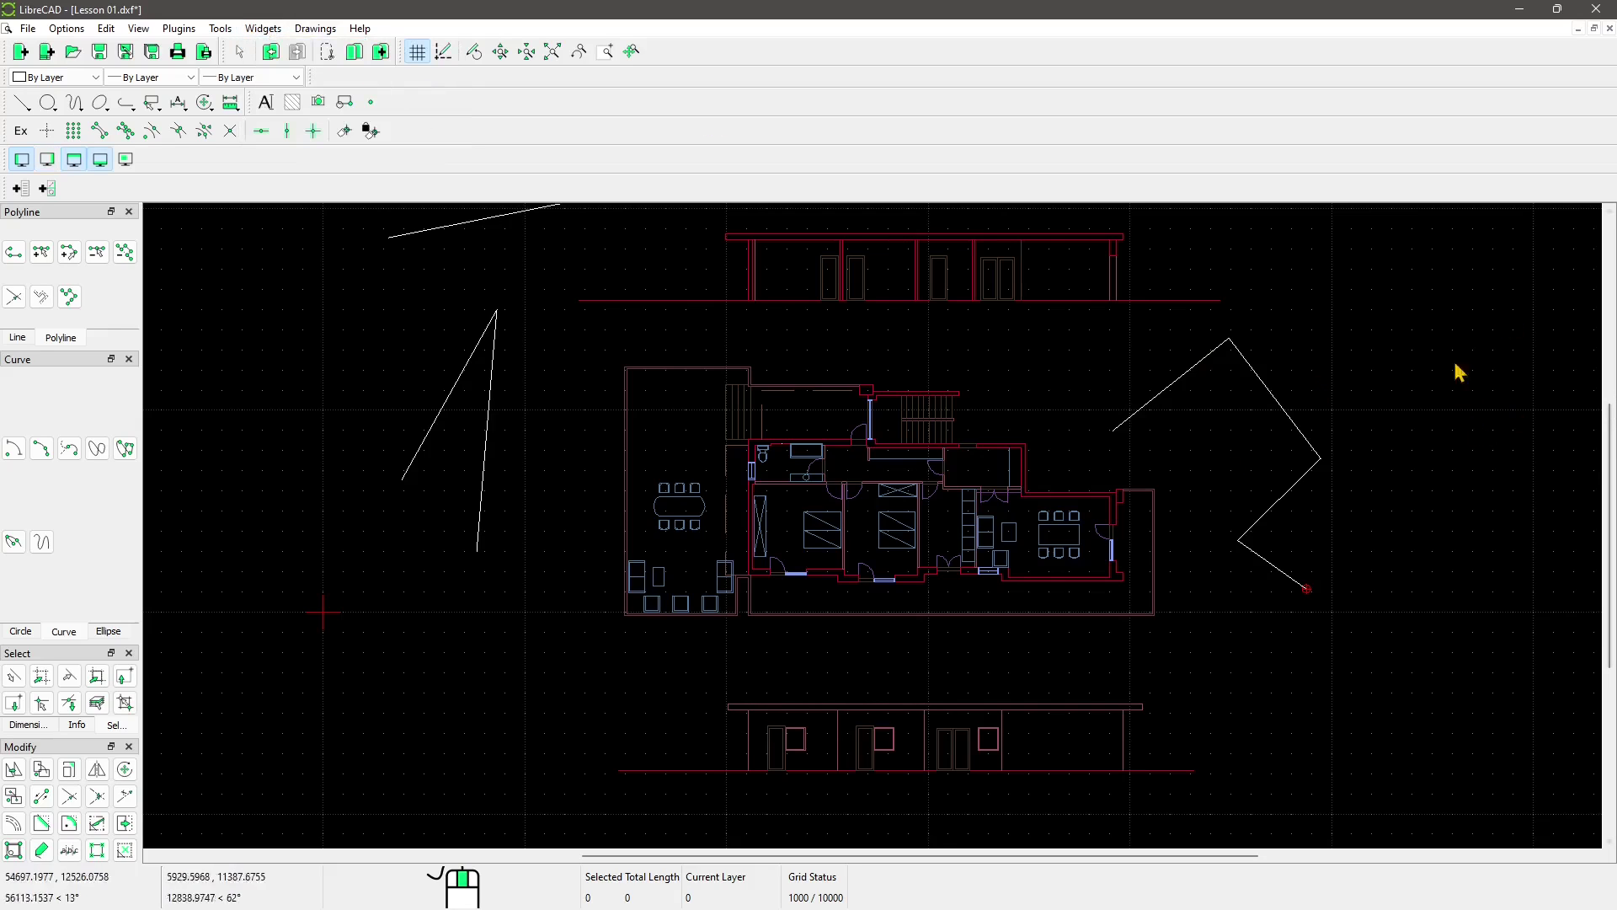
# - Restore the Layer List dock widget beside the drawing
pyautogui.click(263, 28)
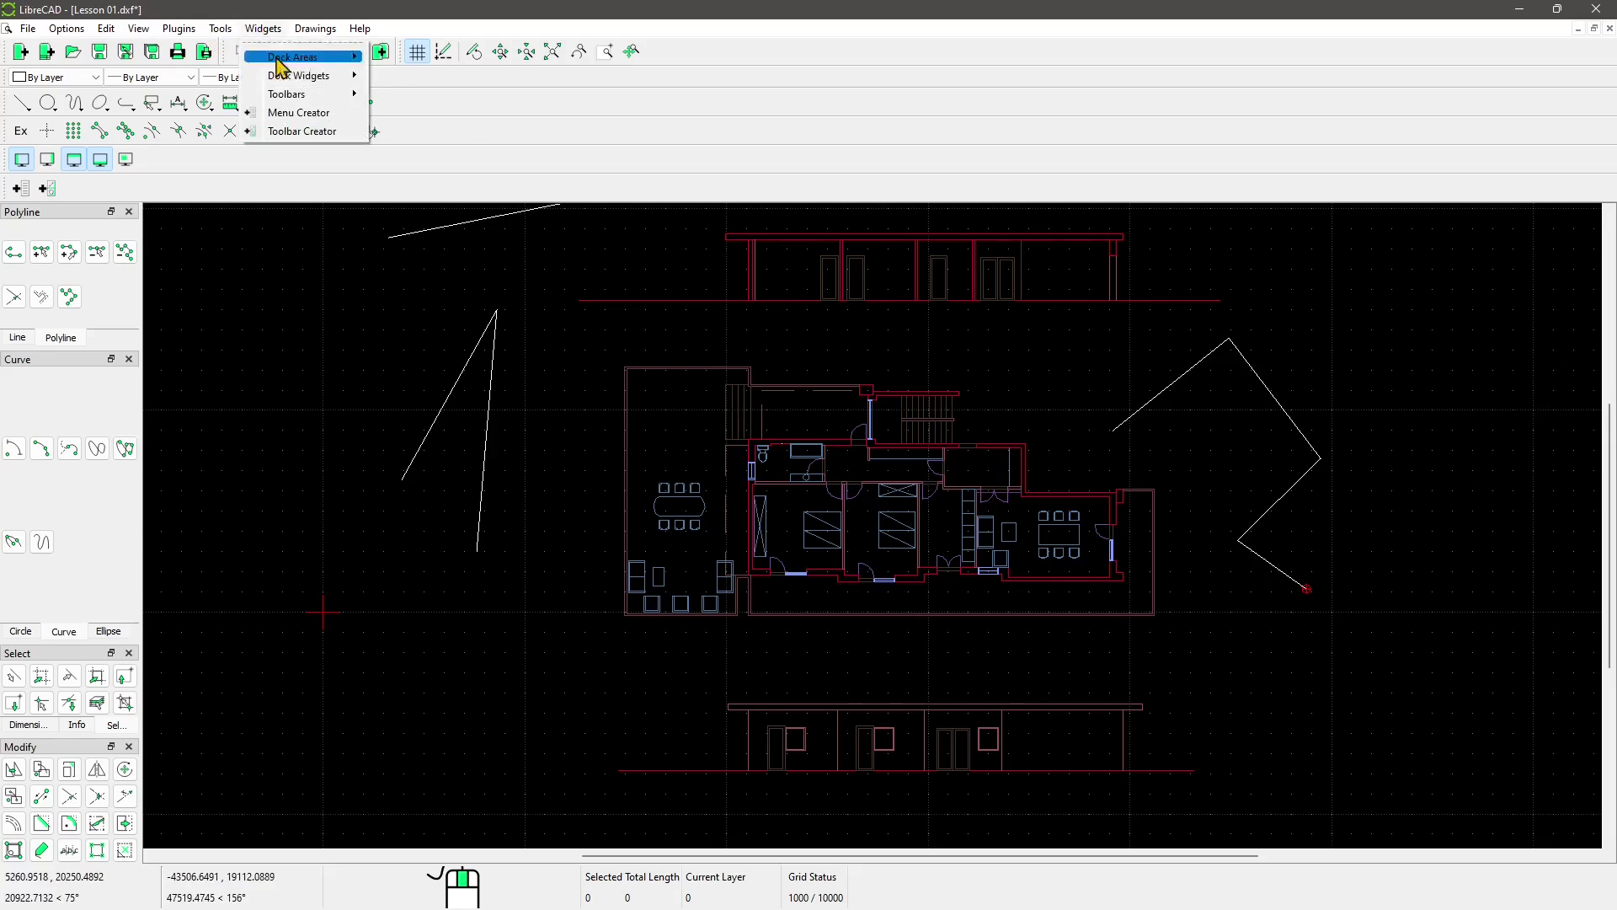
pyautogui.moveTo(300, 77)
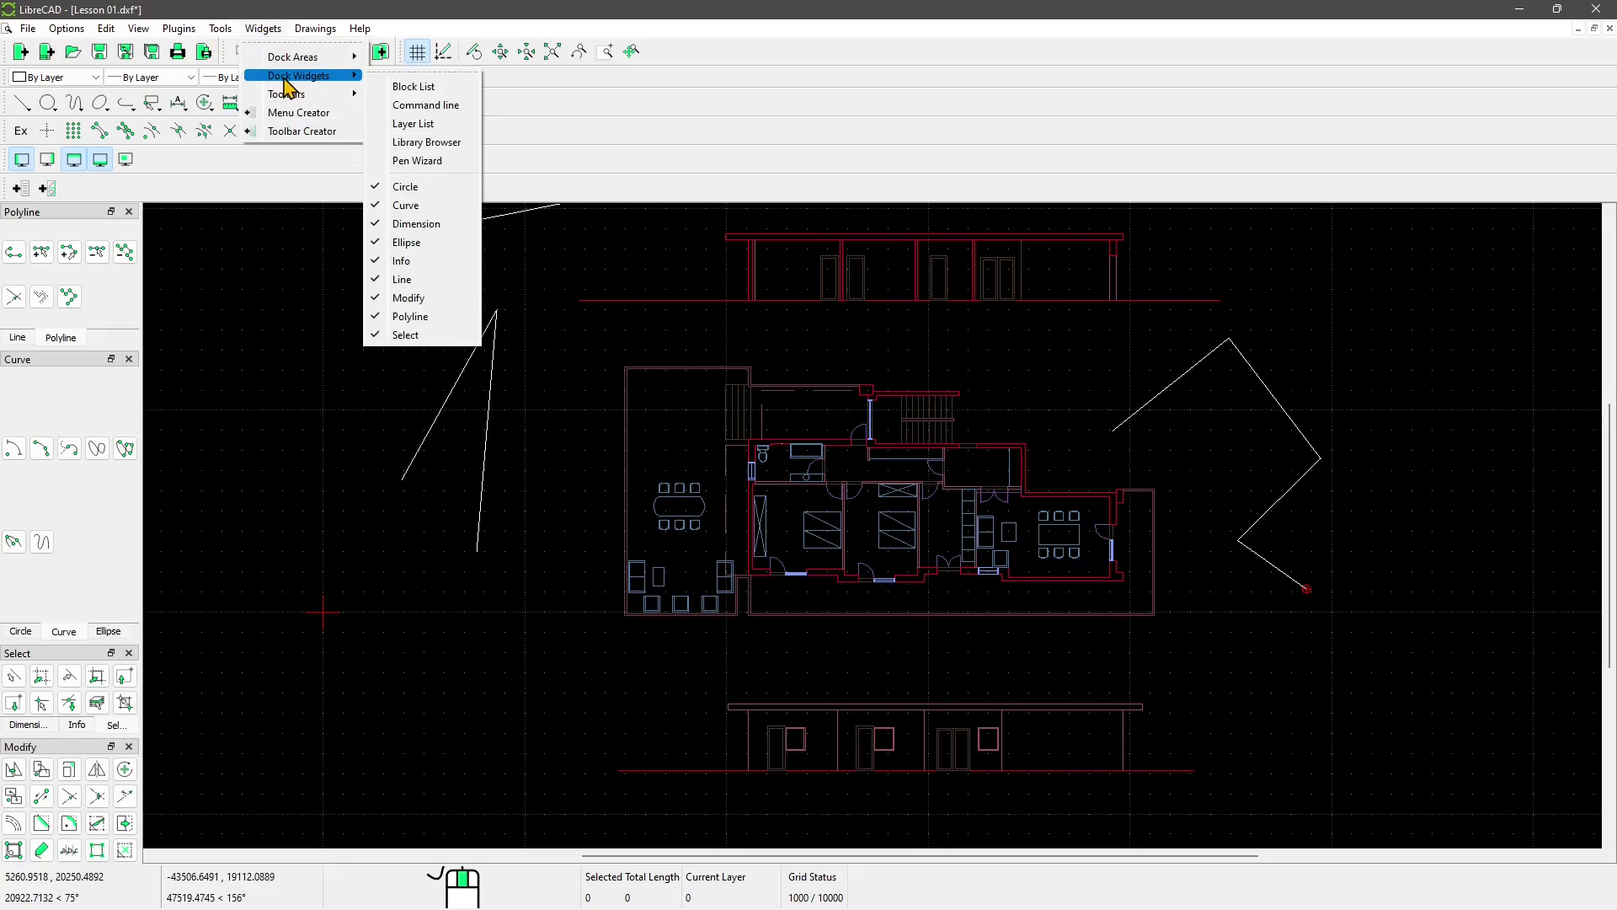
pyautogui.click(394, 125)
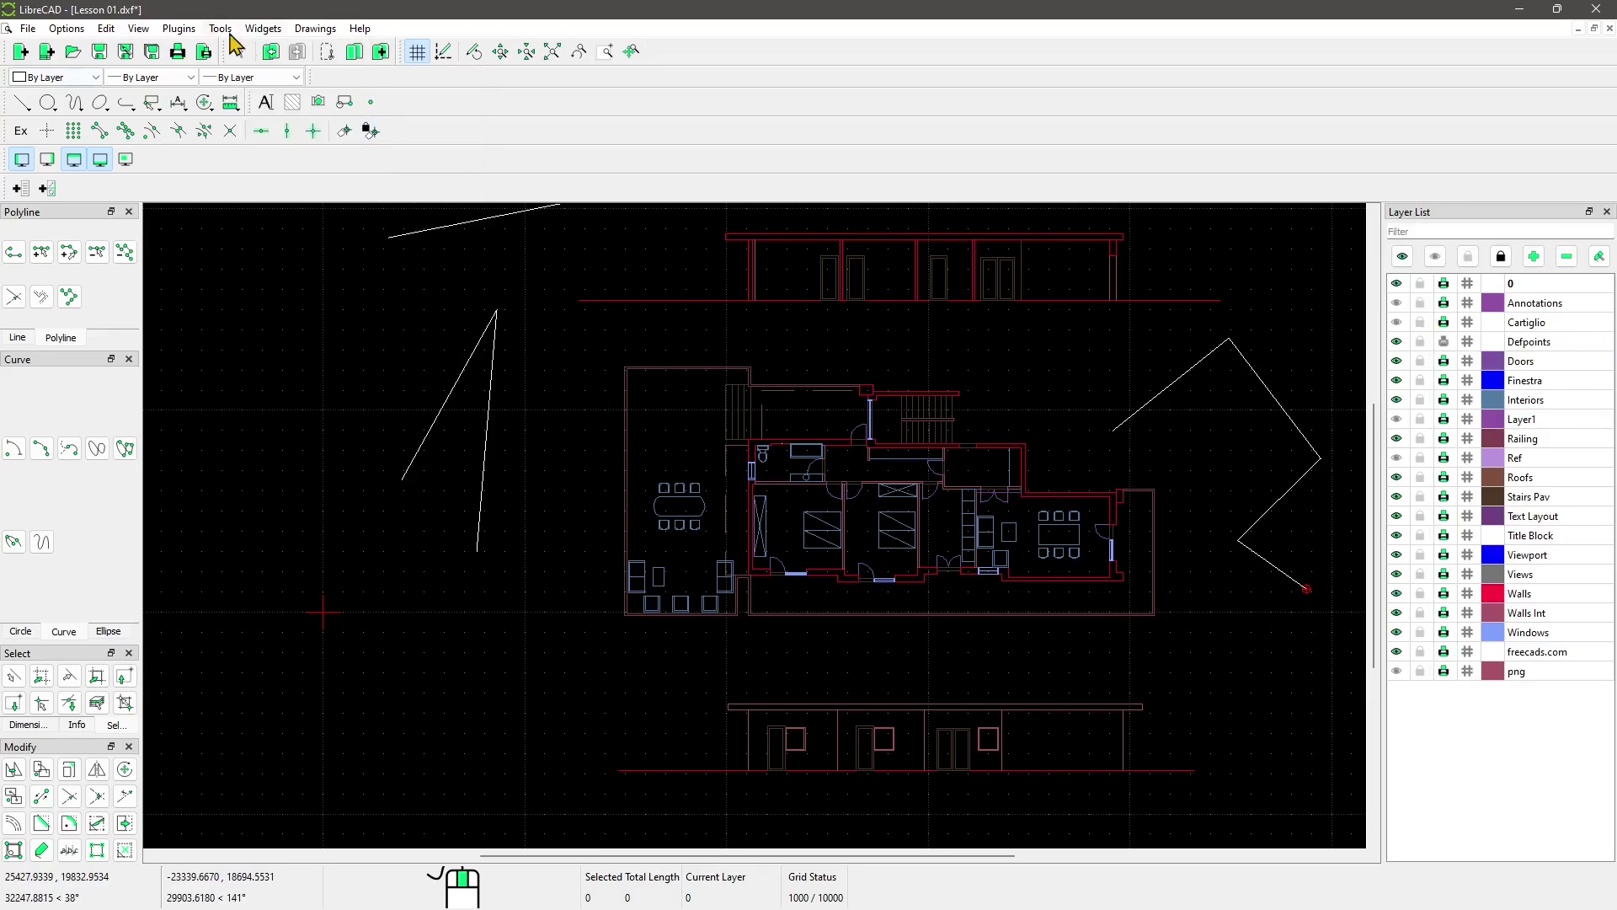
# - Show the Modify toolbar and dock it above the drawing in the same row as the Creators toolbar
pyautogui.click(258, 31)
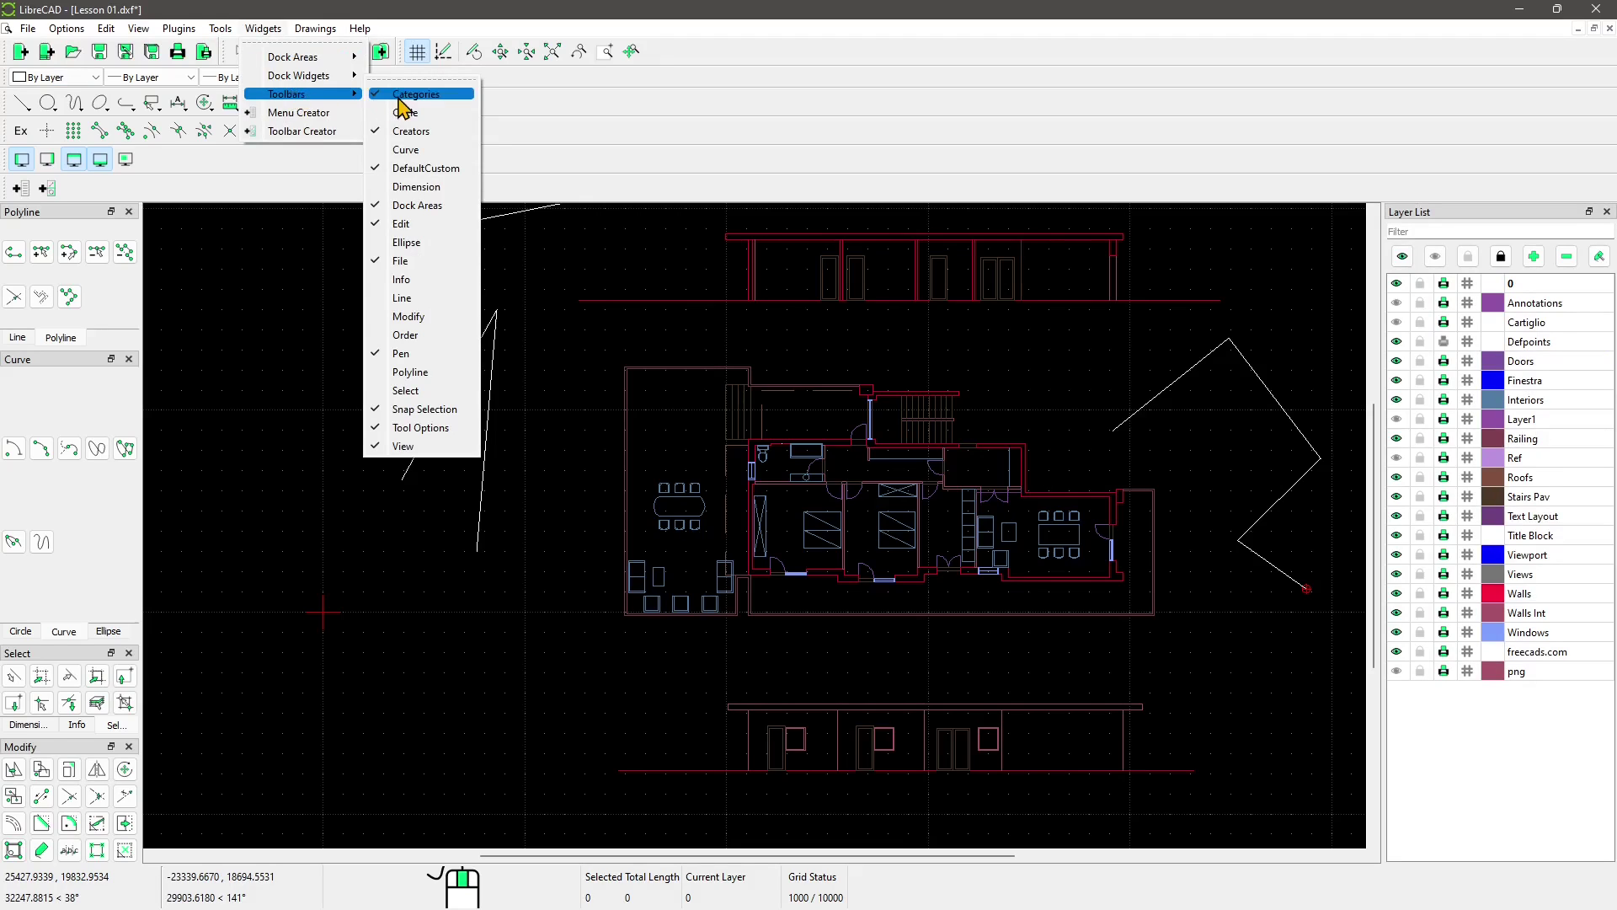
pyautogui.click(391, 321)
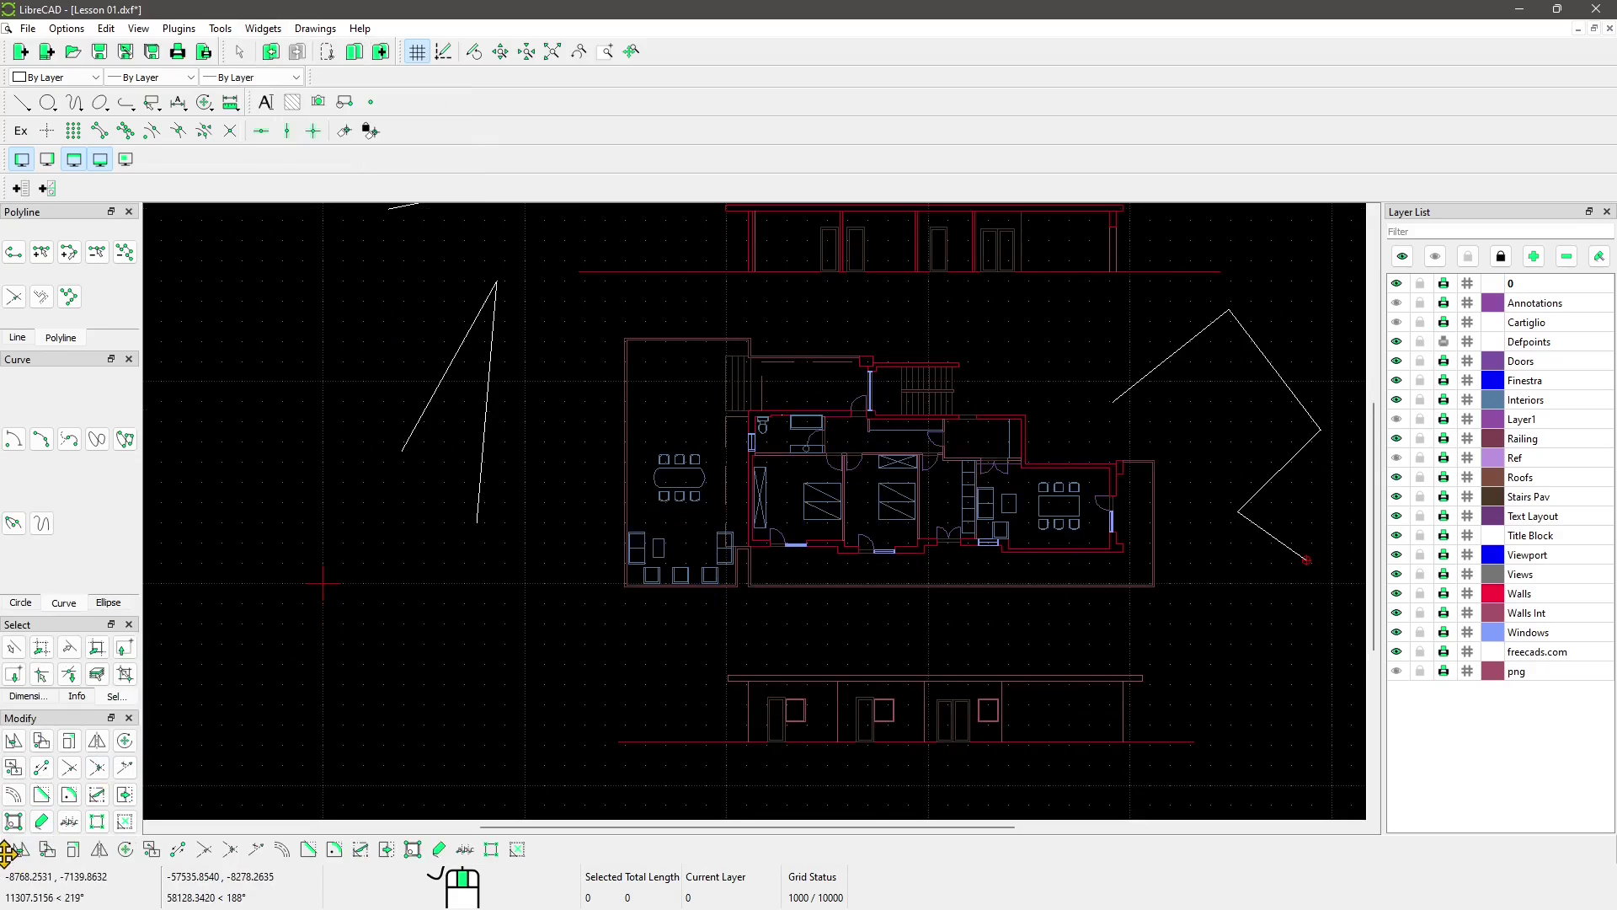
pyautogui.moveTo(7, 853); pyautogui.dragTo(885, 190)
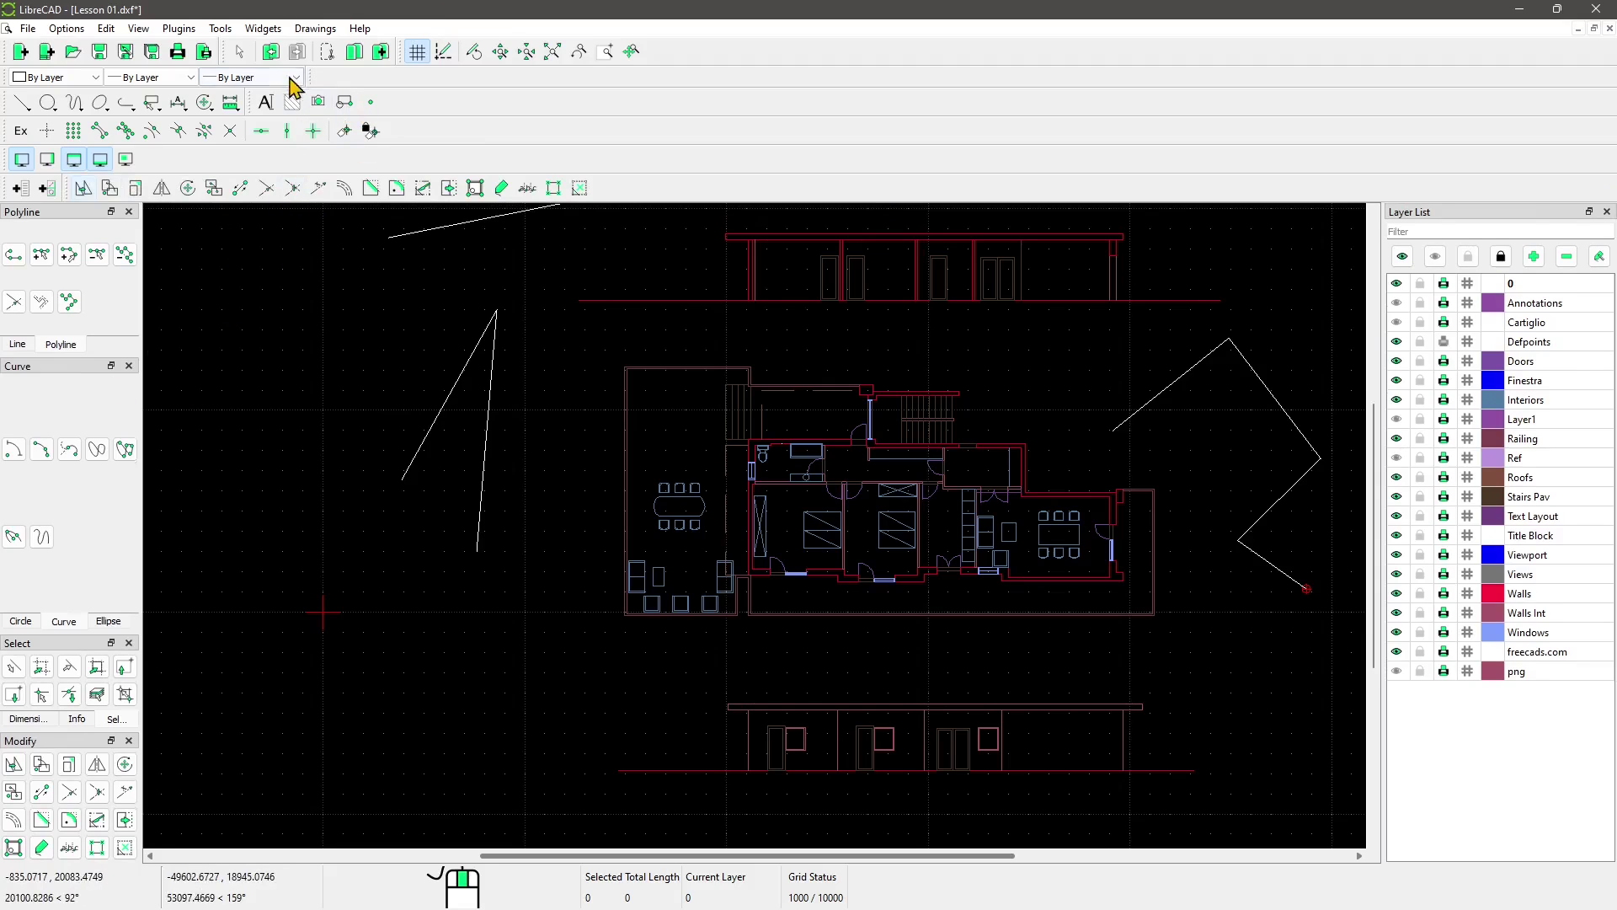
# - Show the Polyline toolbar docked below the drawing and check the list of enabled toolbars
pyautogui.click(262, 28)
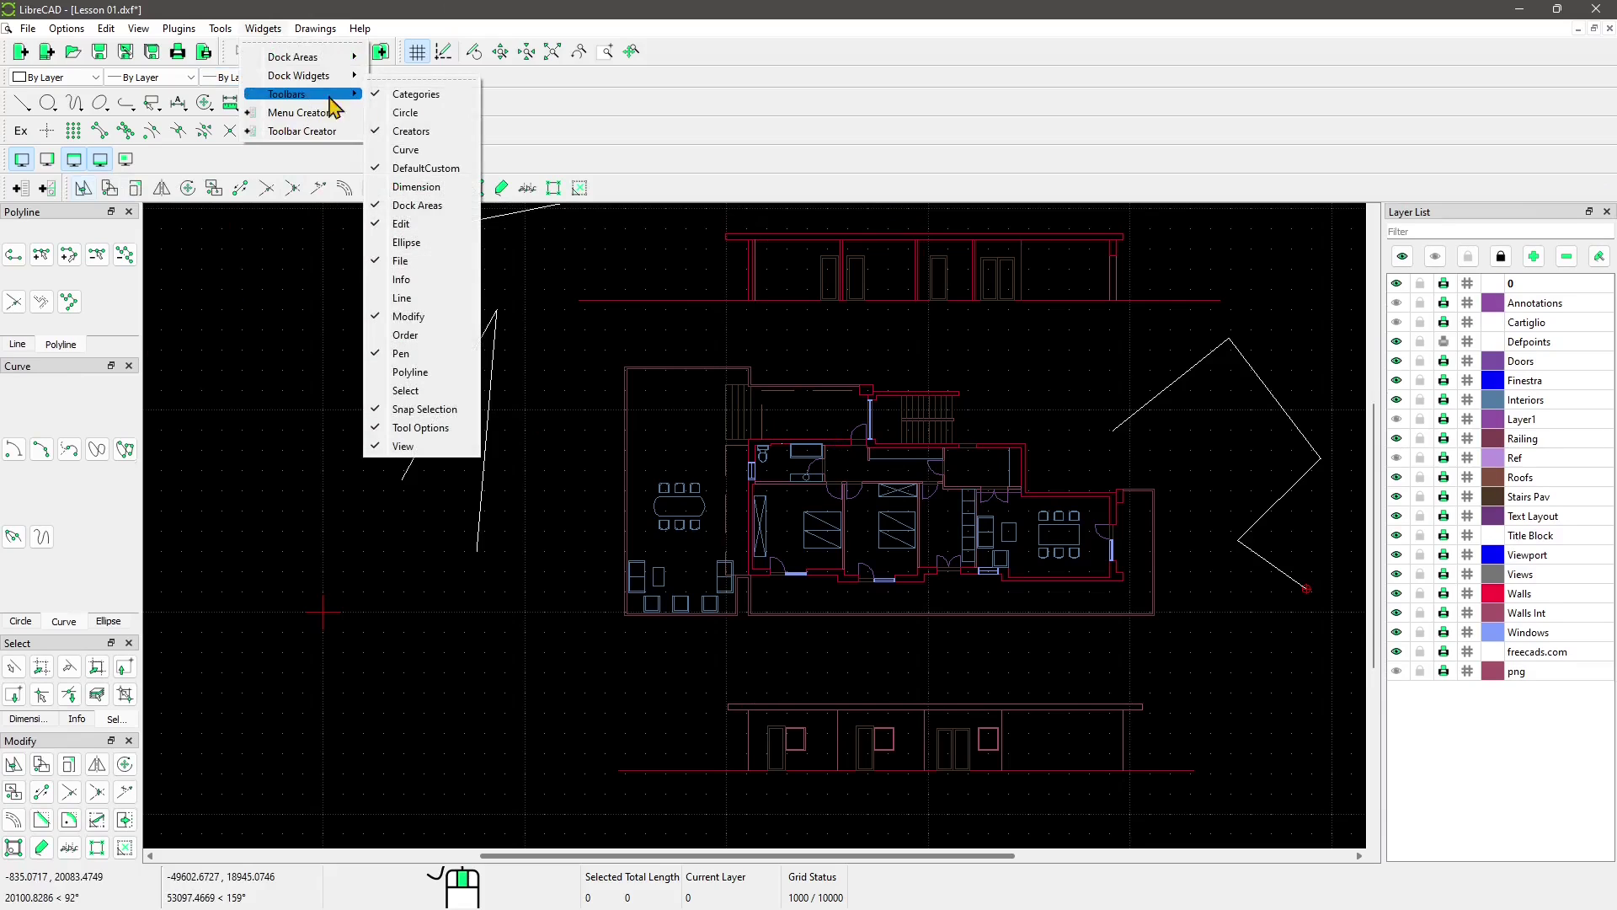
pyautogui.click(426, 393)
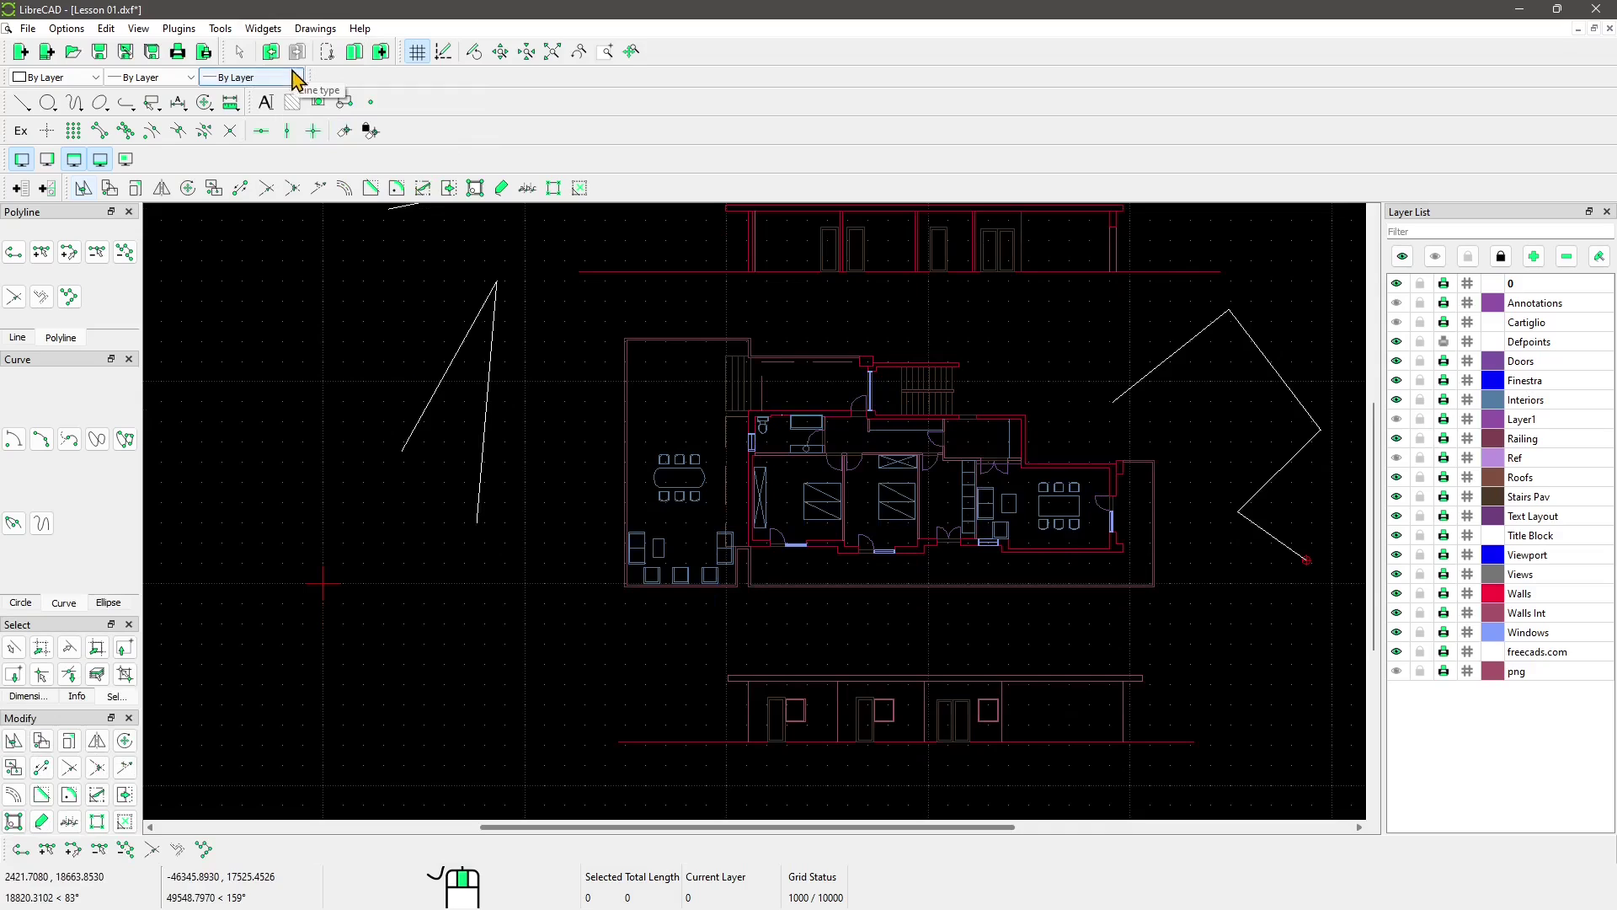
pyautogui.click(263, 29)
pyautogui.moveTo(306, 100)
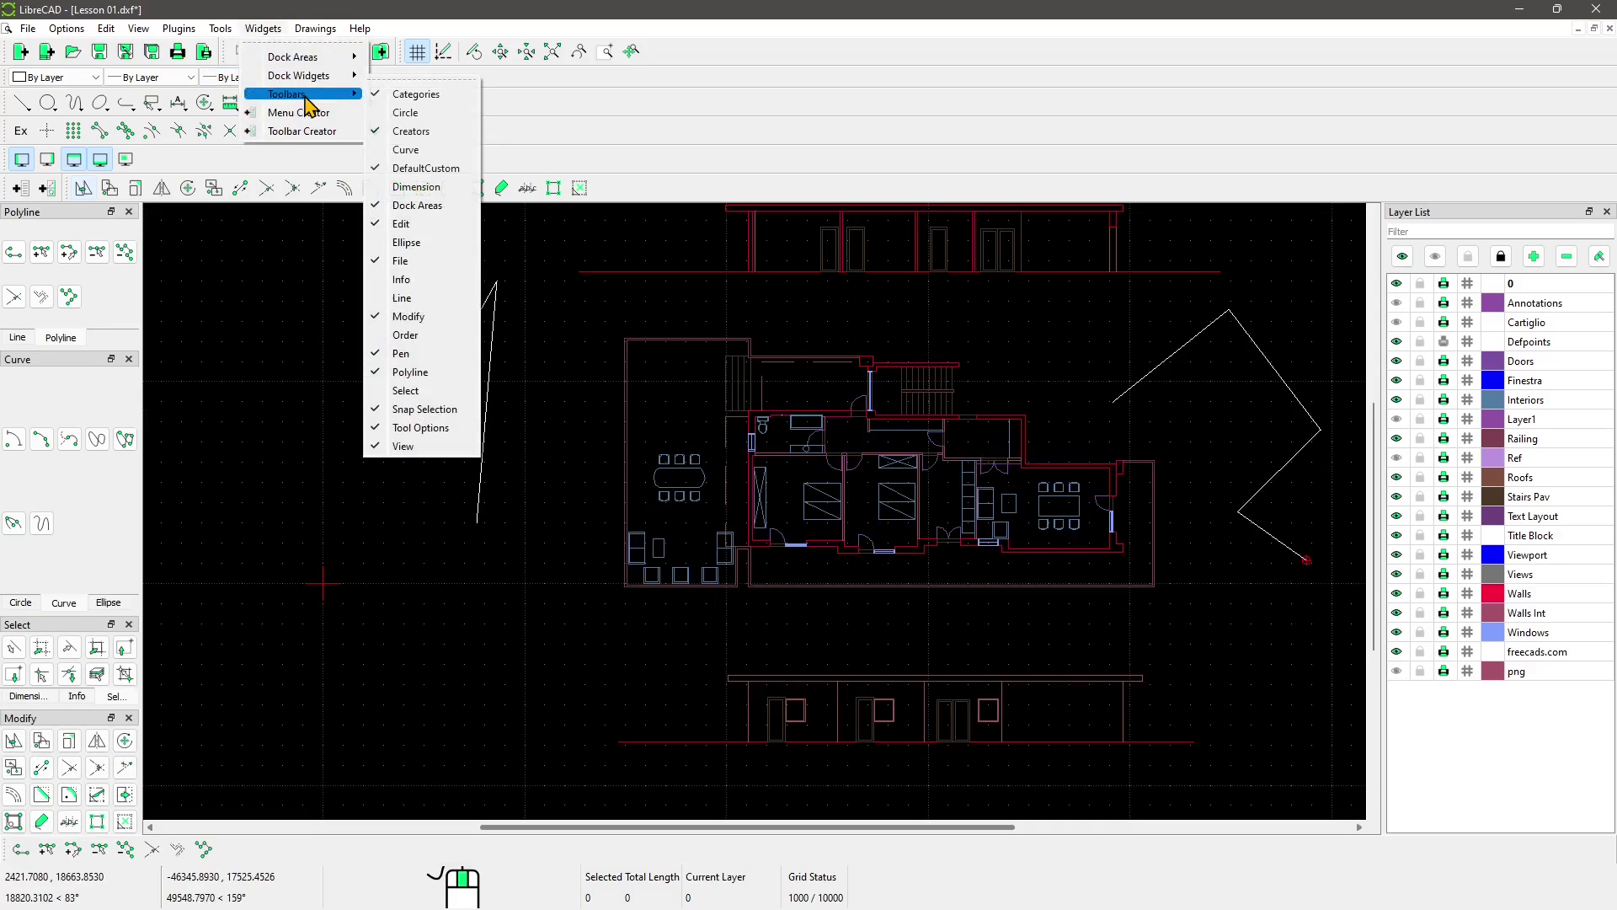
# - Try tab mode for the open drawings and return to window mode
pyautogui.moveTo(318, 32)
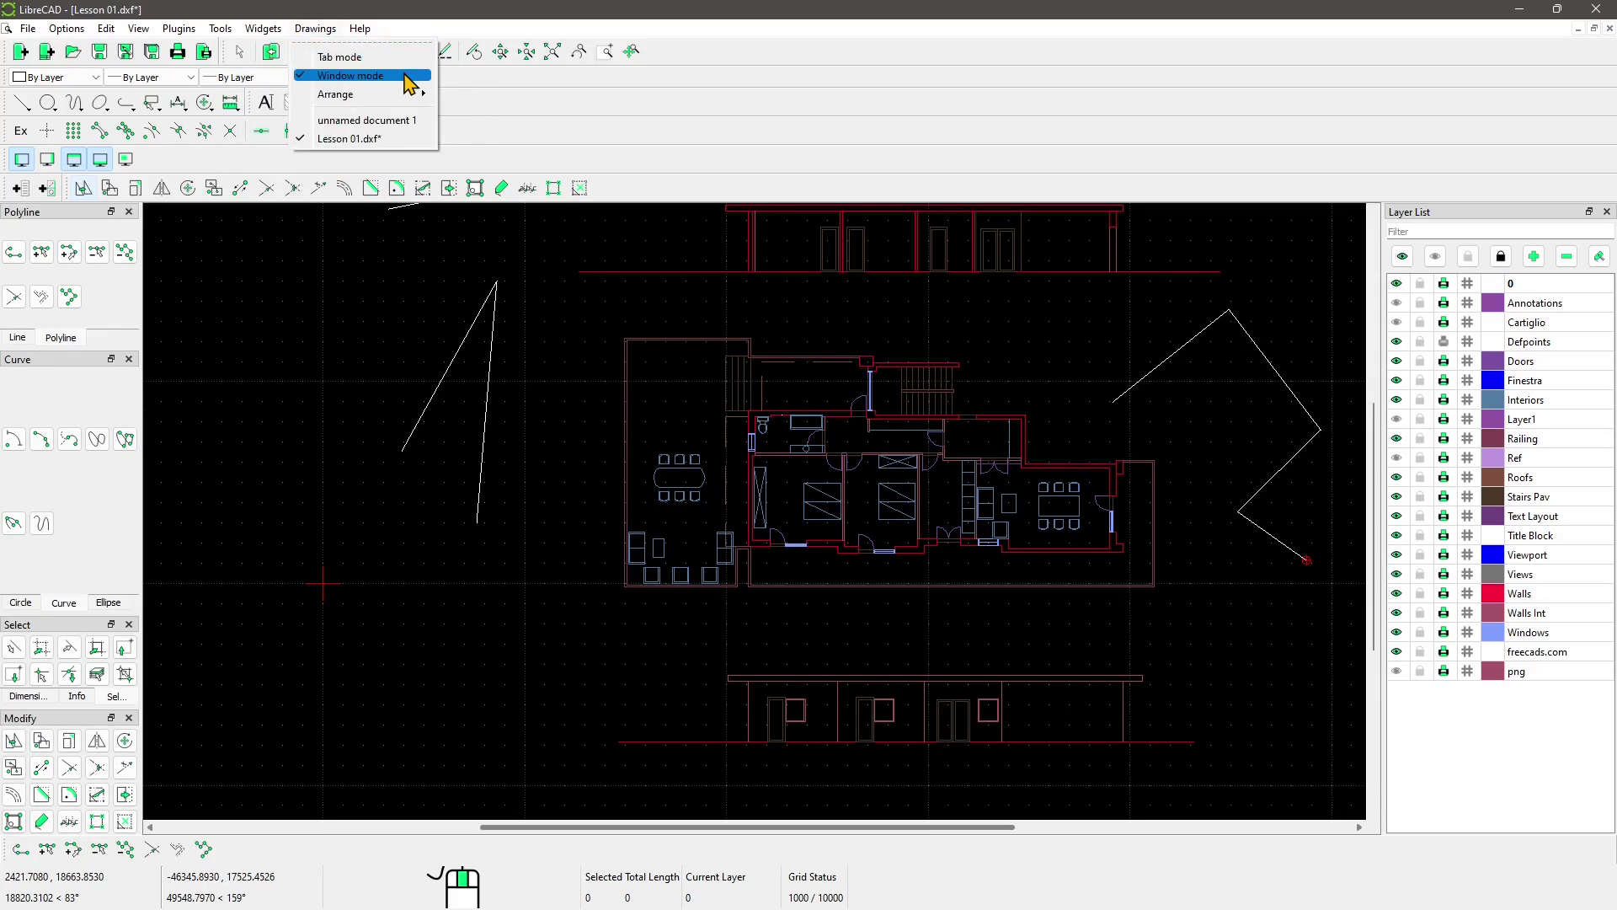
pyautogui.click(325, 56)
pyautogui.click(303, 28)
pyautogui.click(291, 76)
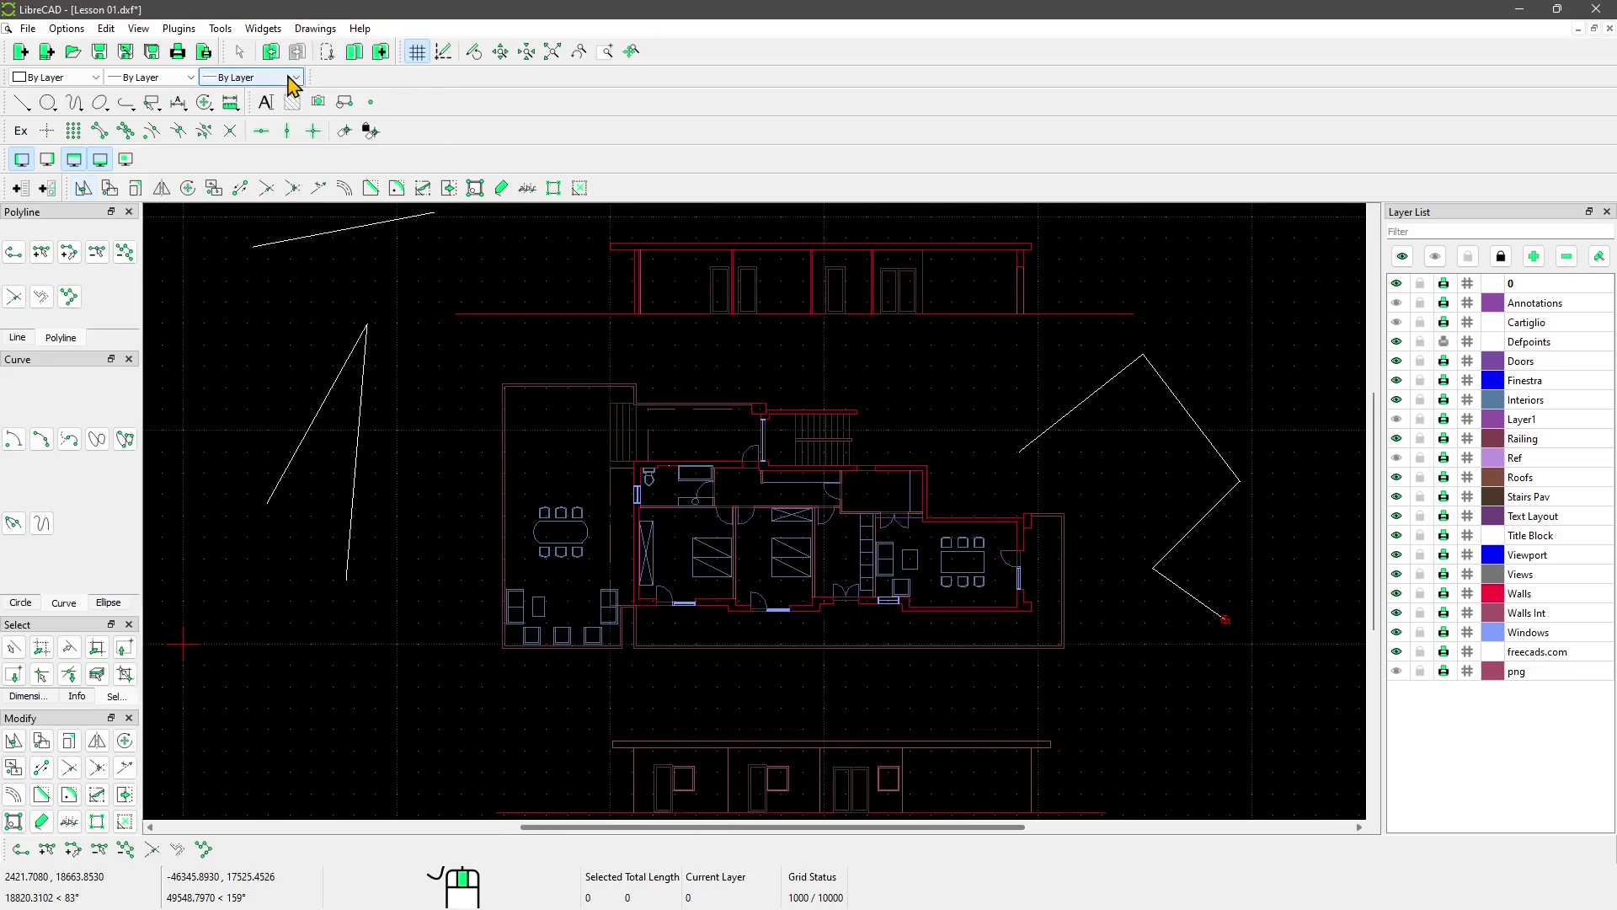
pyautogui.click(315, 29)
pyautogui.click(325, 77)
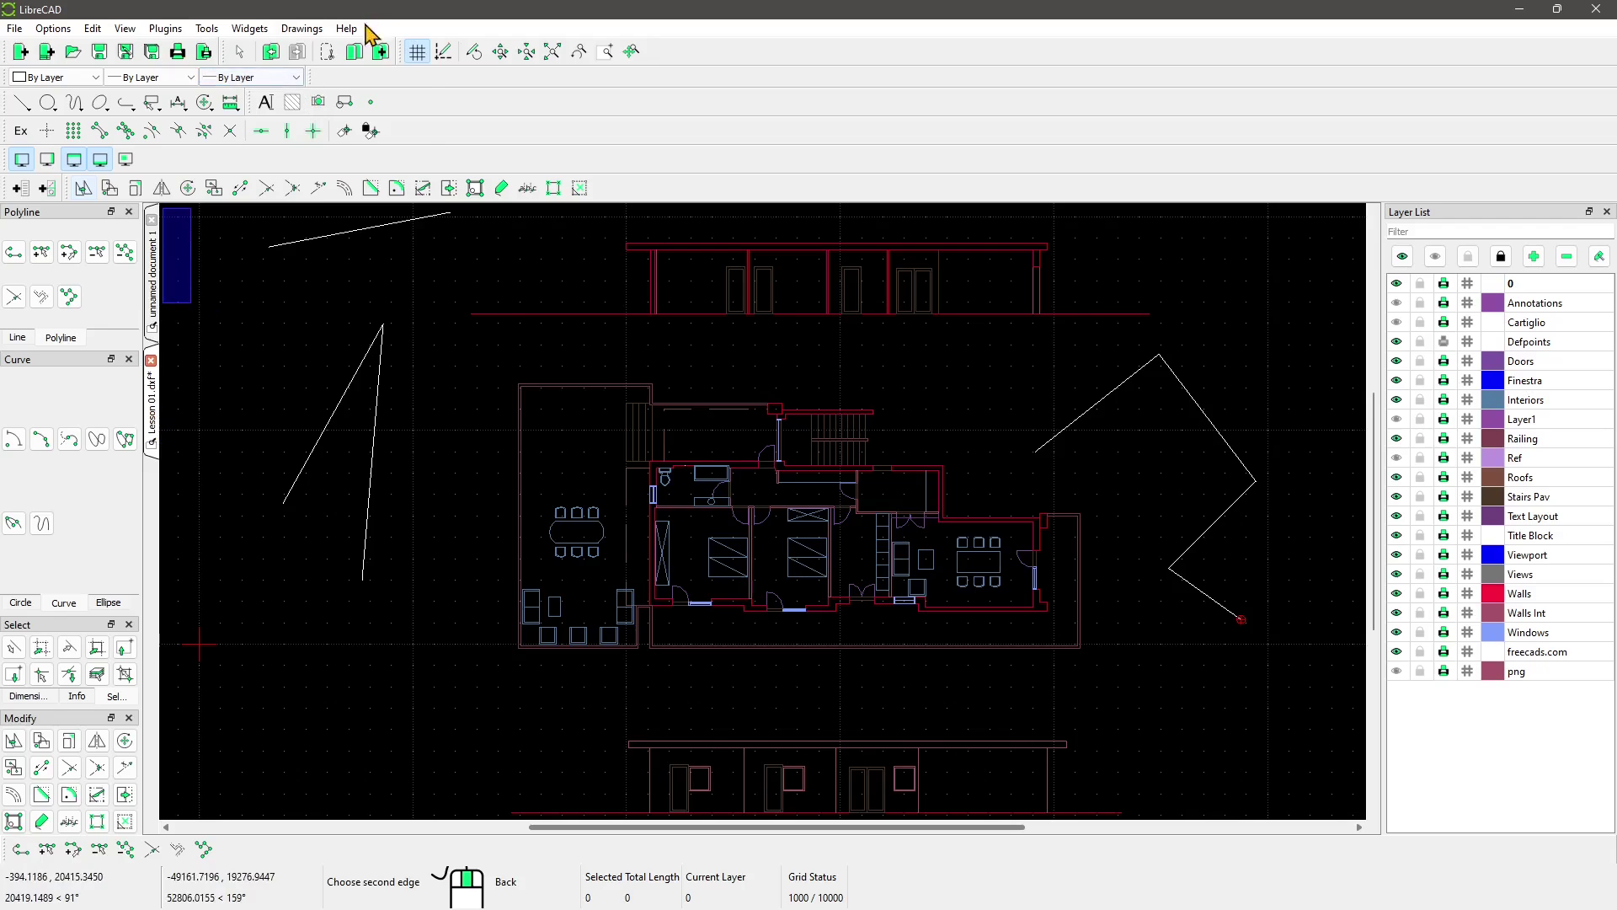
pyautogui.click(320, 30)
pyautogui.moveTo(330, 97)
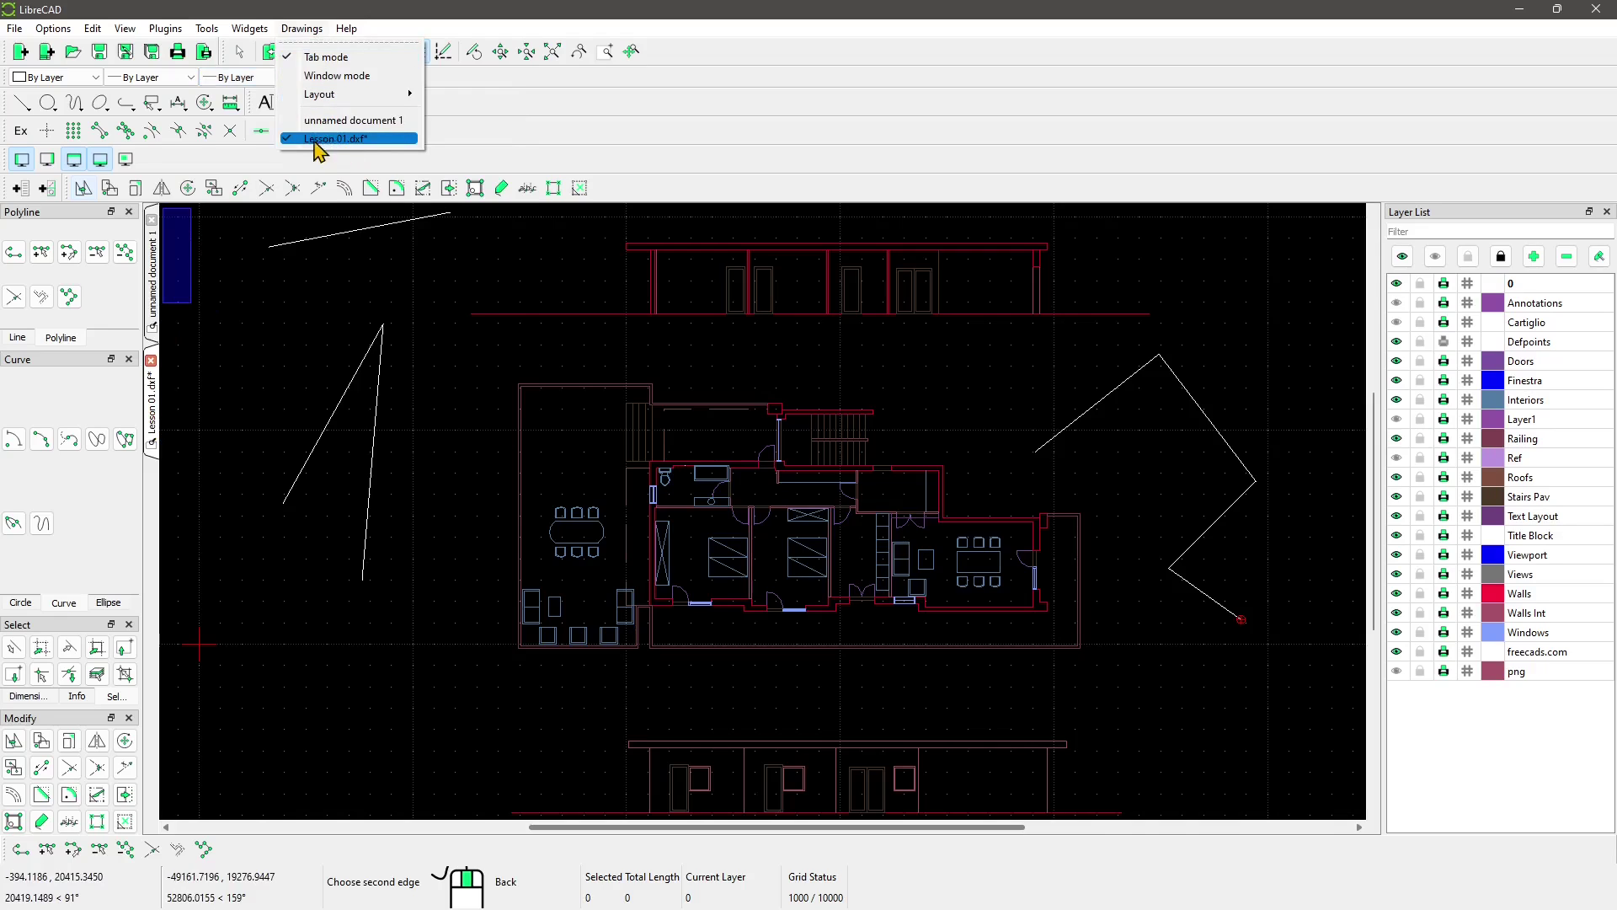
pyautogui.click(295, 75)
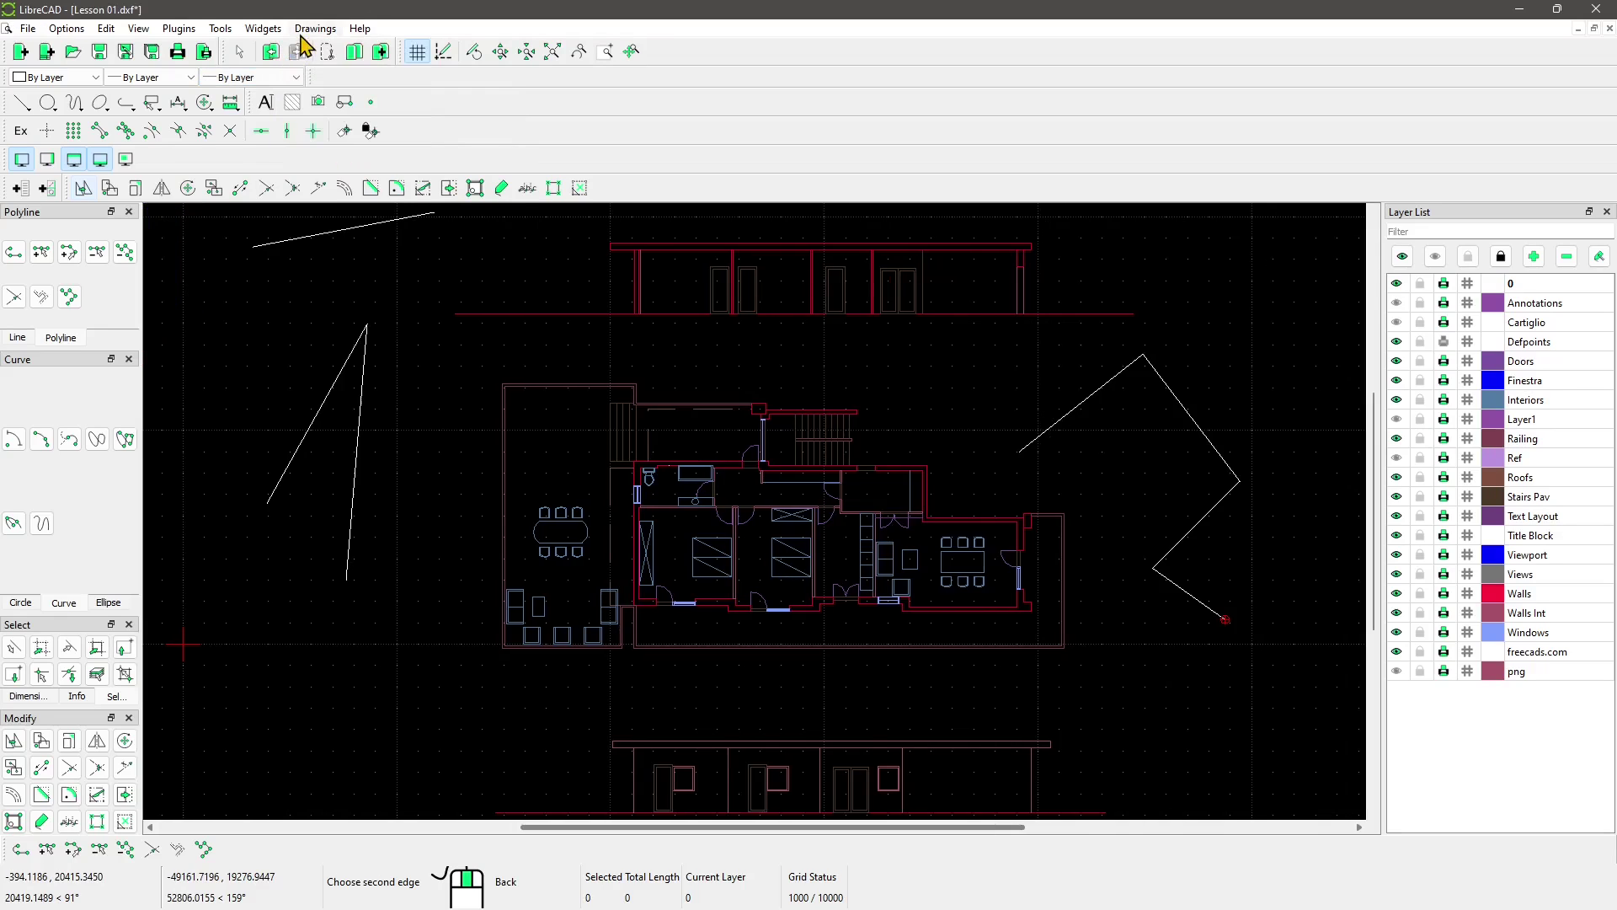
pyautogui.click(347, 29)
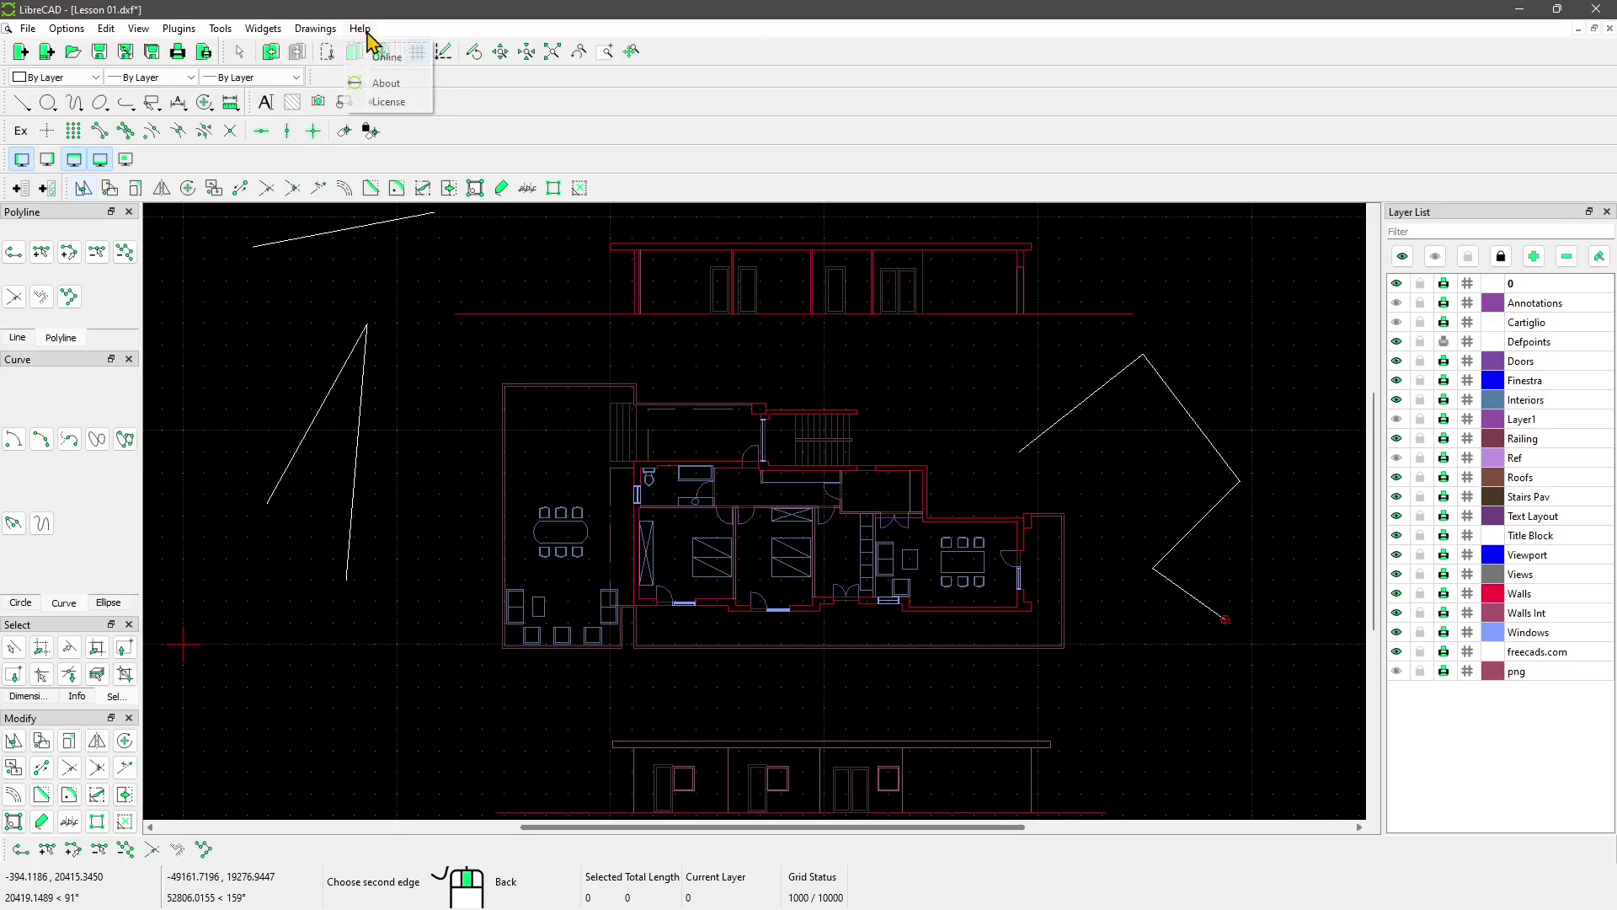
pyautogui.click(395, 25)
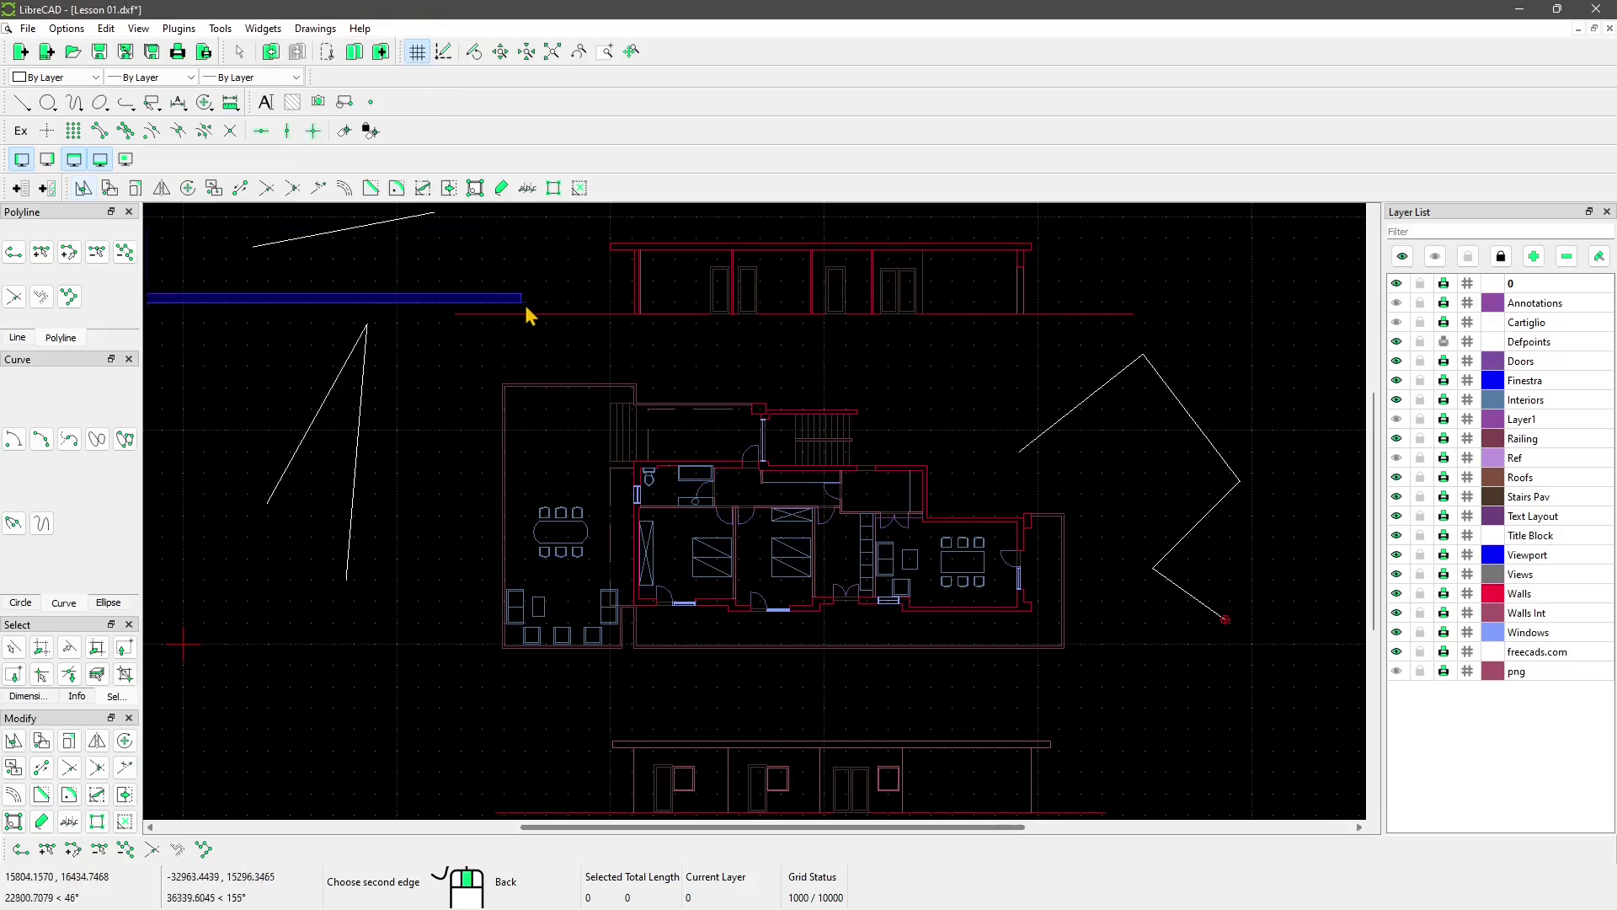
pyautogui.click(466, 412)
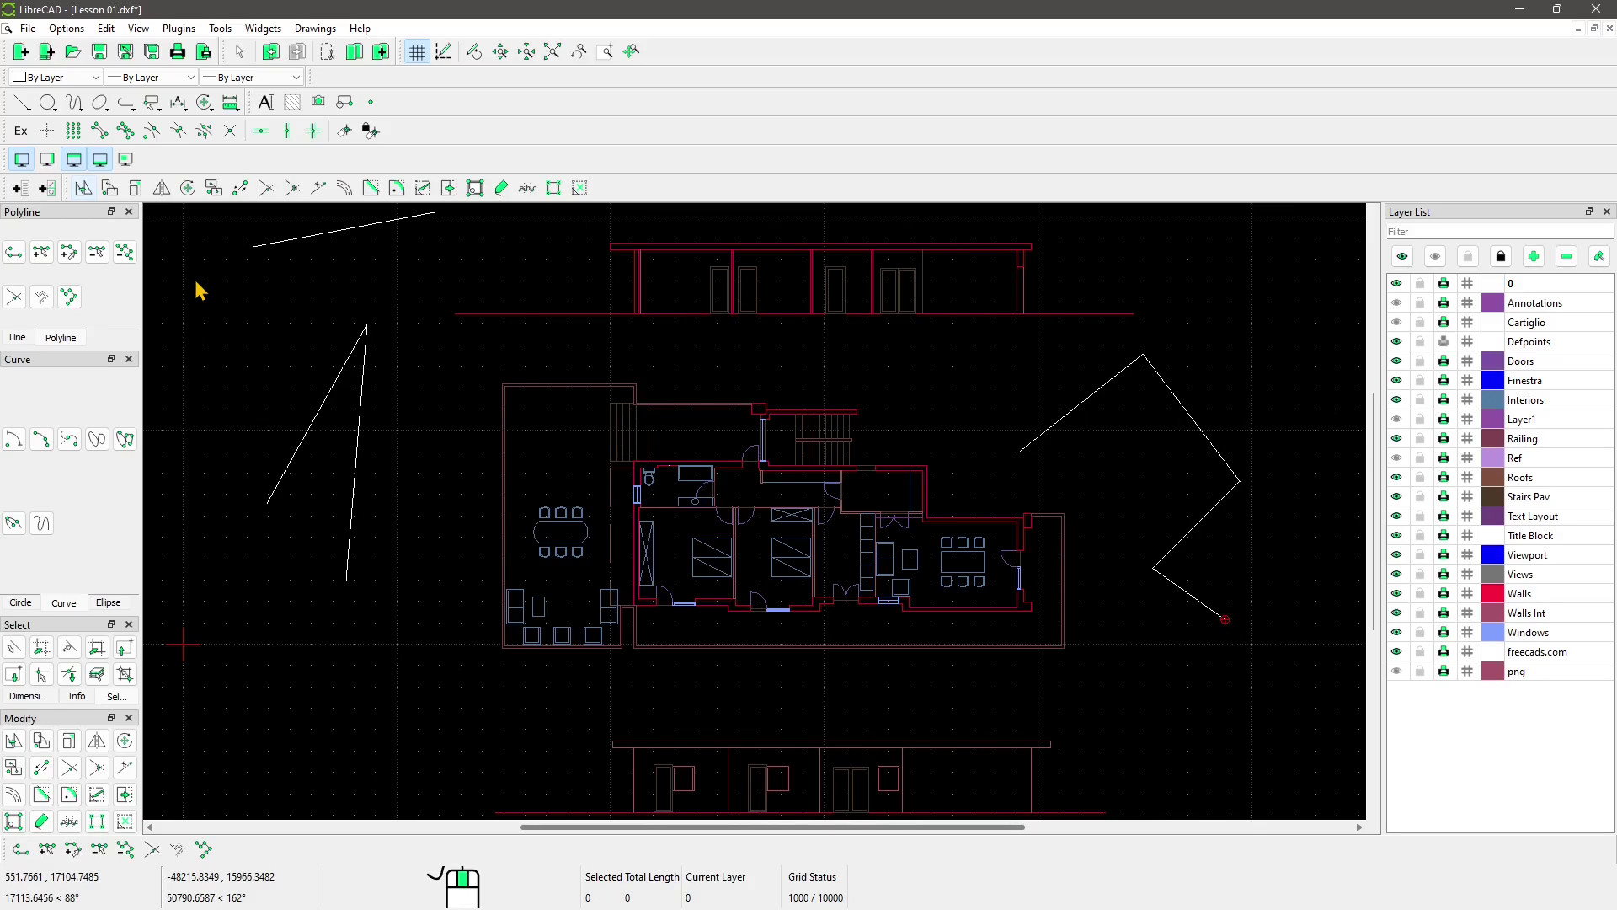
# - Open the default settings in the application preferences and clear the saved layout settings
pyautogui.click(68, 29)
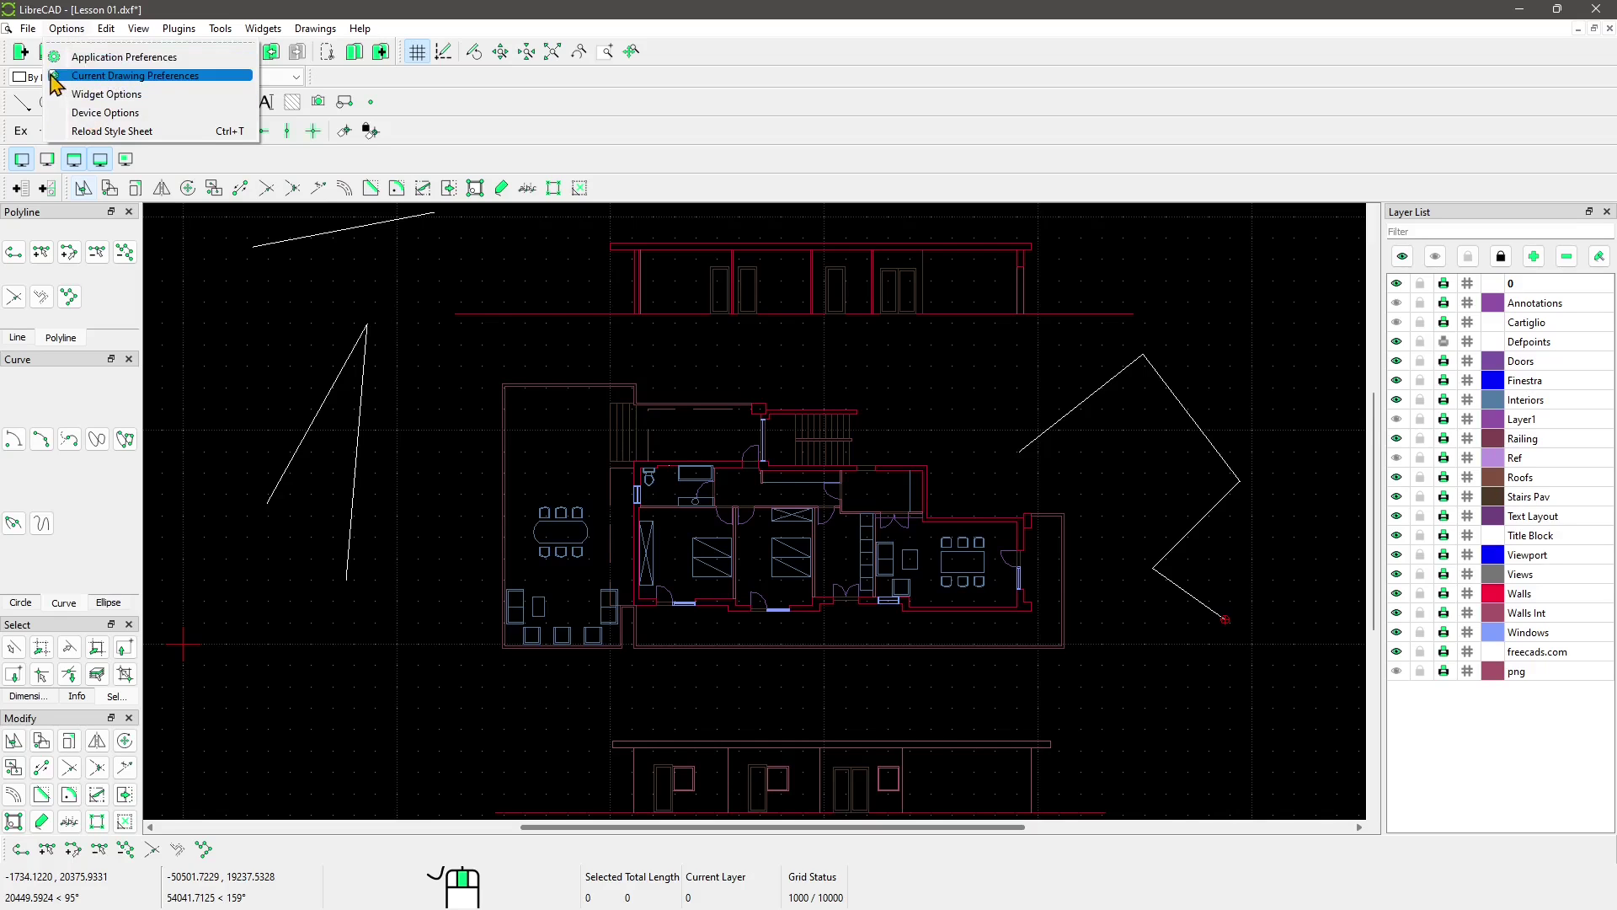
pyautogui.click(126, 59)
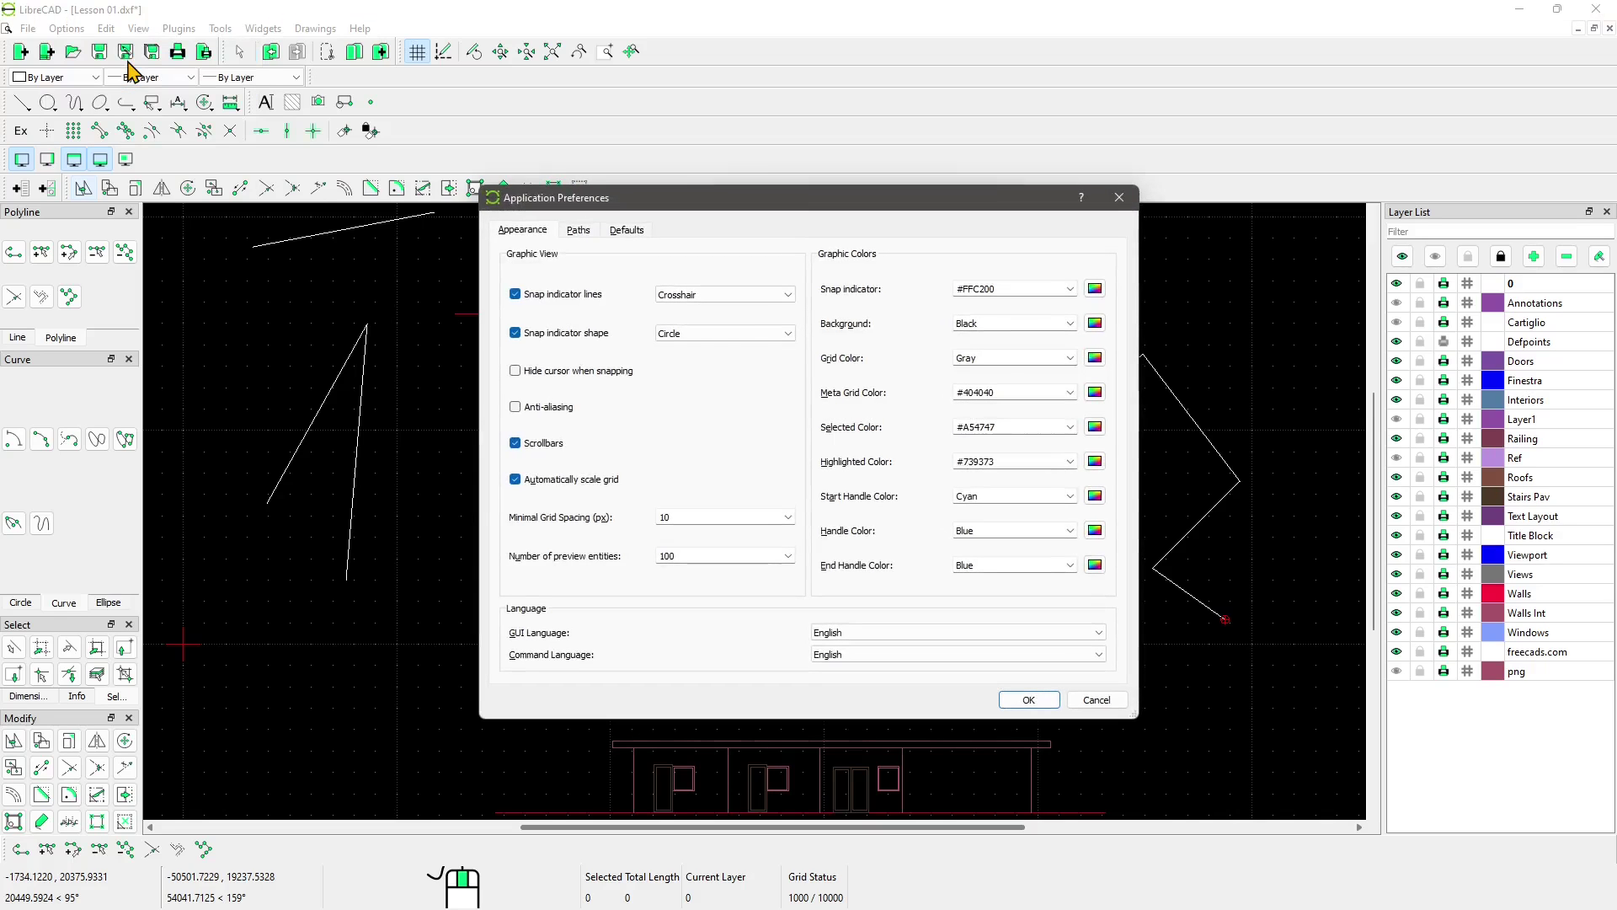
pyautogui.click(625, 230)
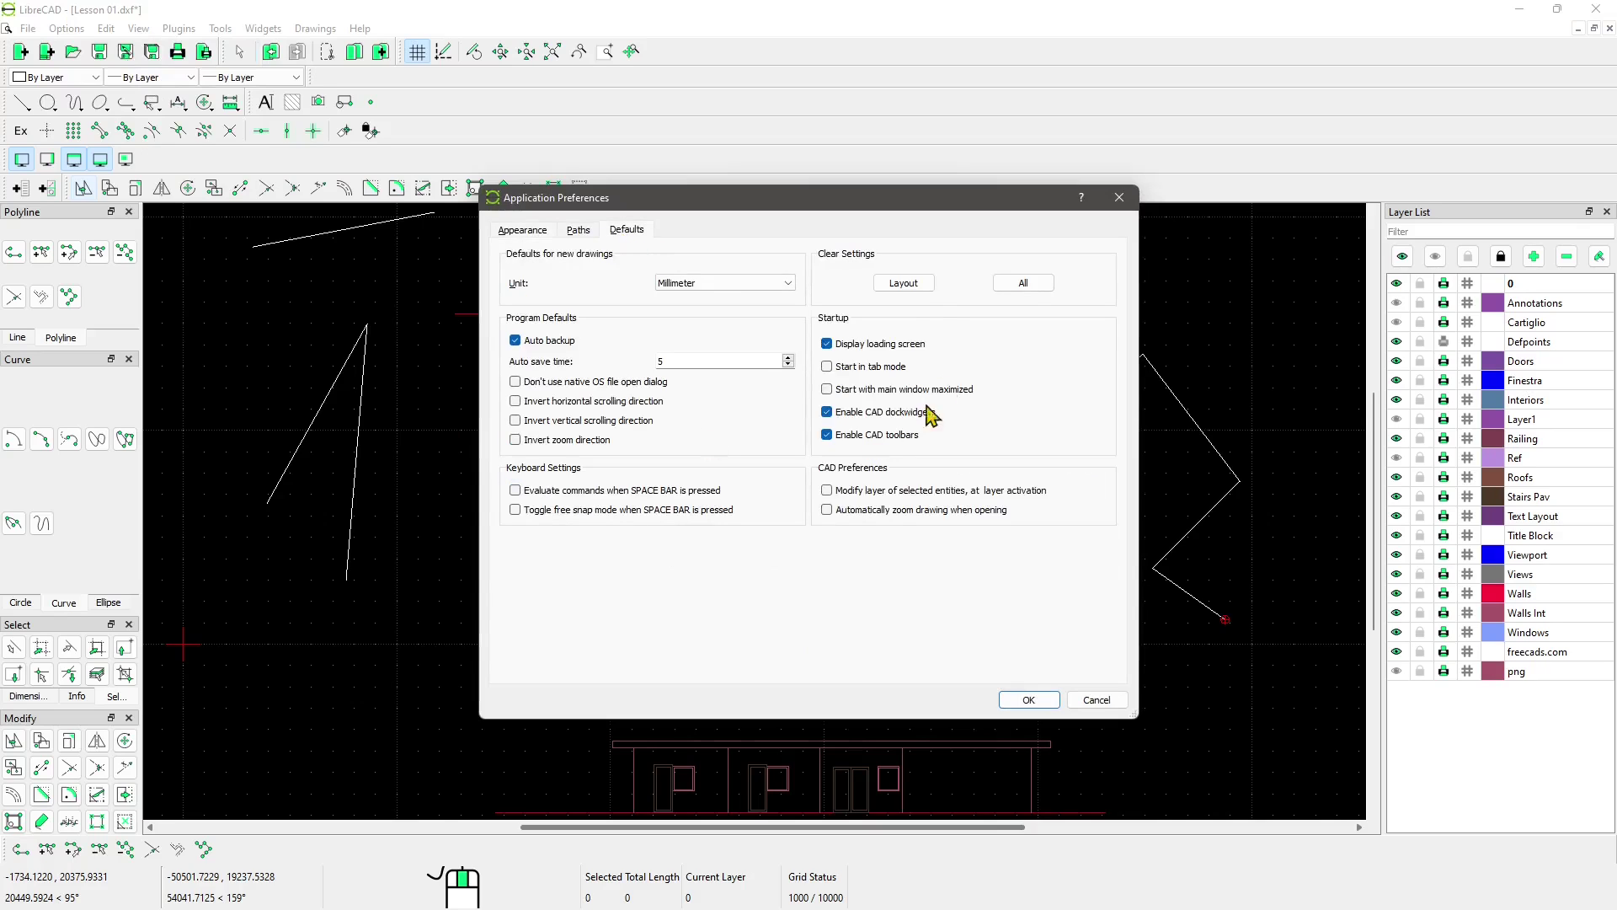
pyautogui.click(900, 286)
pyautogui.click(912, 480)
# - Clear all saved application settings, including custom menus and toolbars, and acknowledge the restart notice
pyautogui.click(1026, 286)
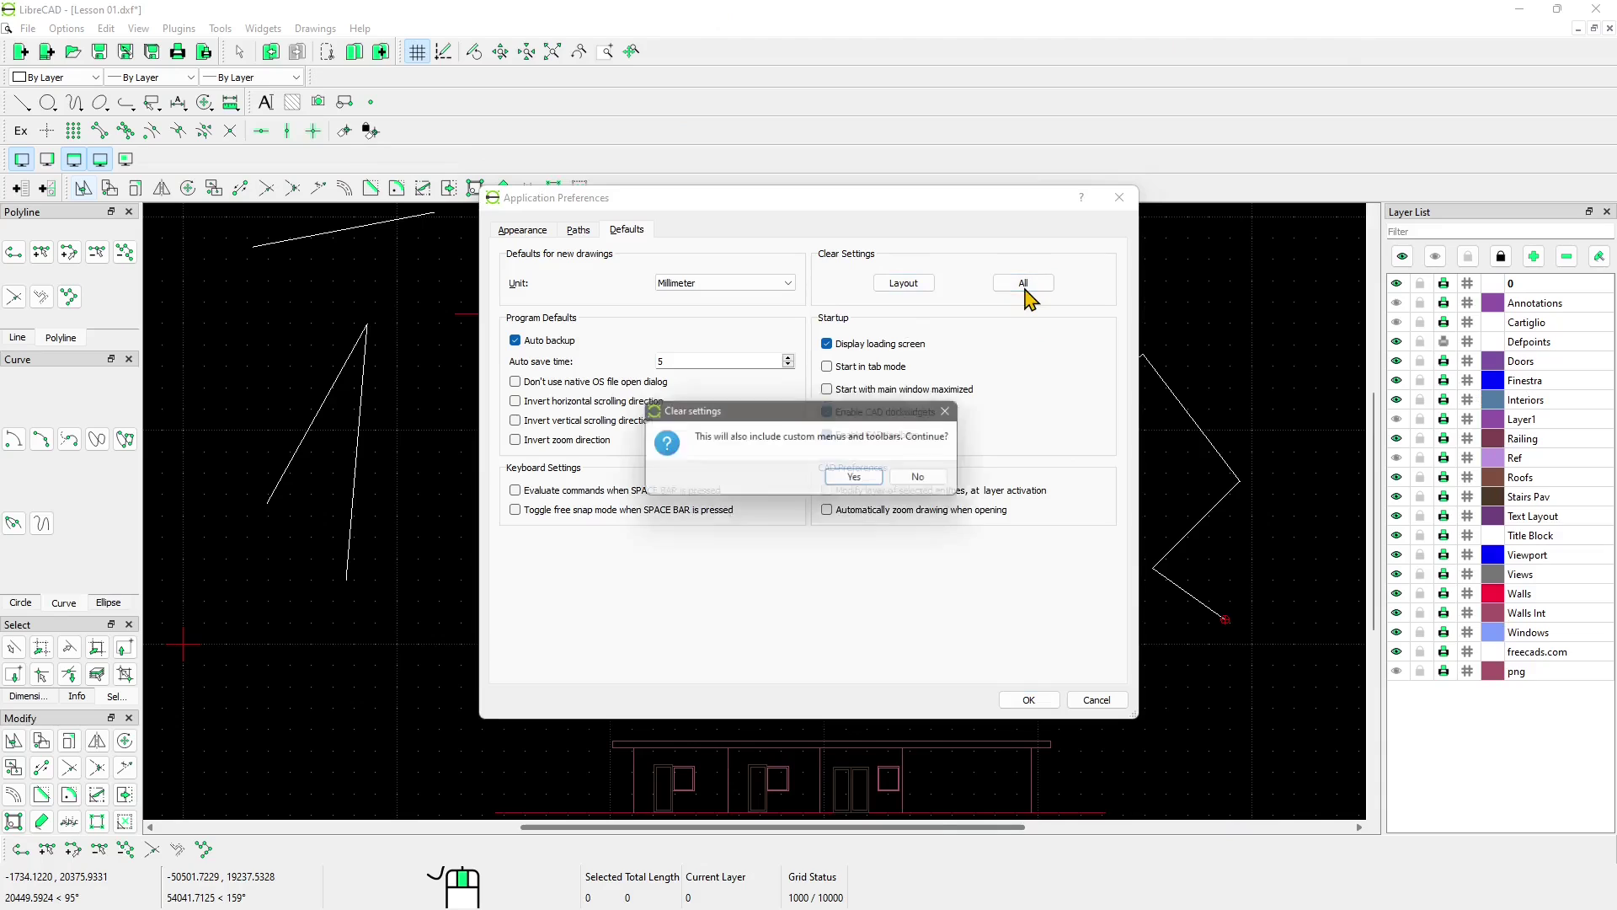
pyautogui.moveTo(767, 415); pyautogui.dragTo(758, 354)
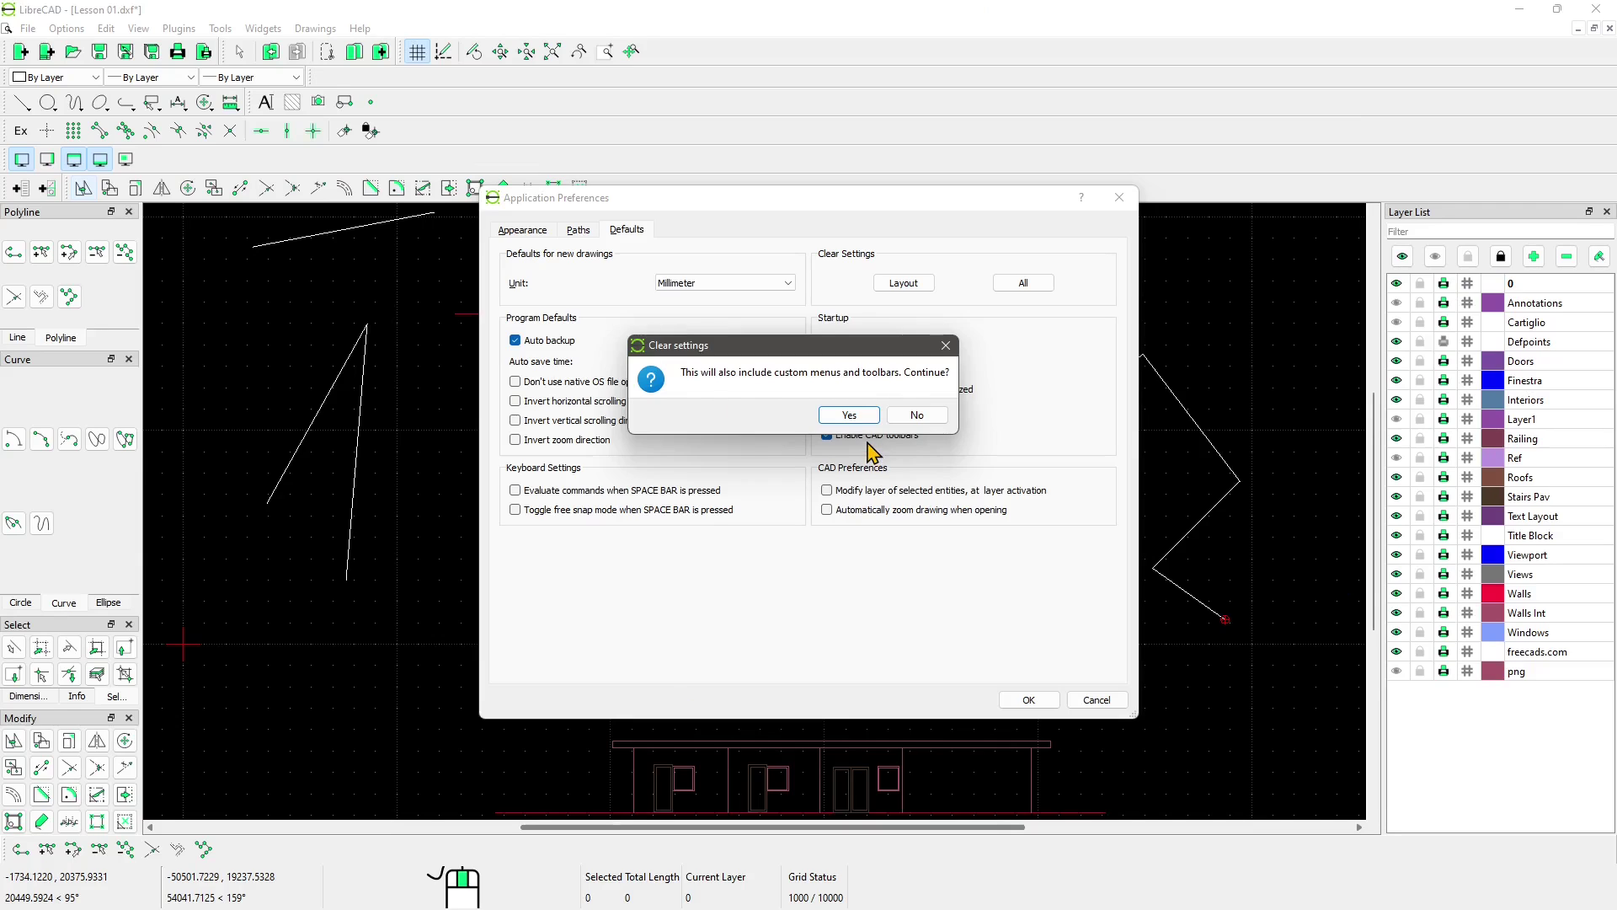
pyautogui.click(847, 415)
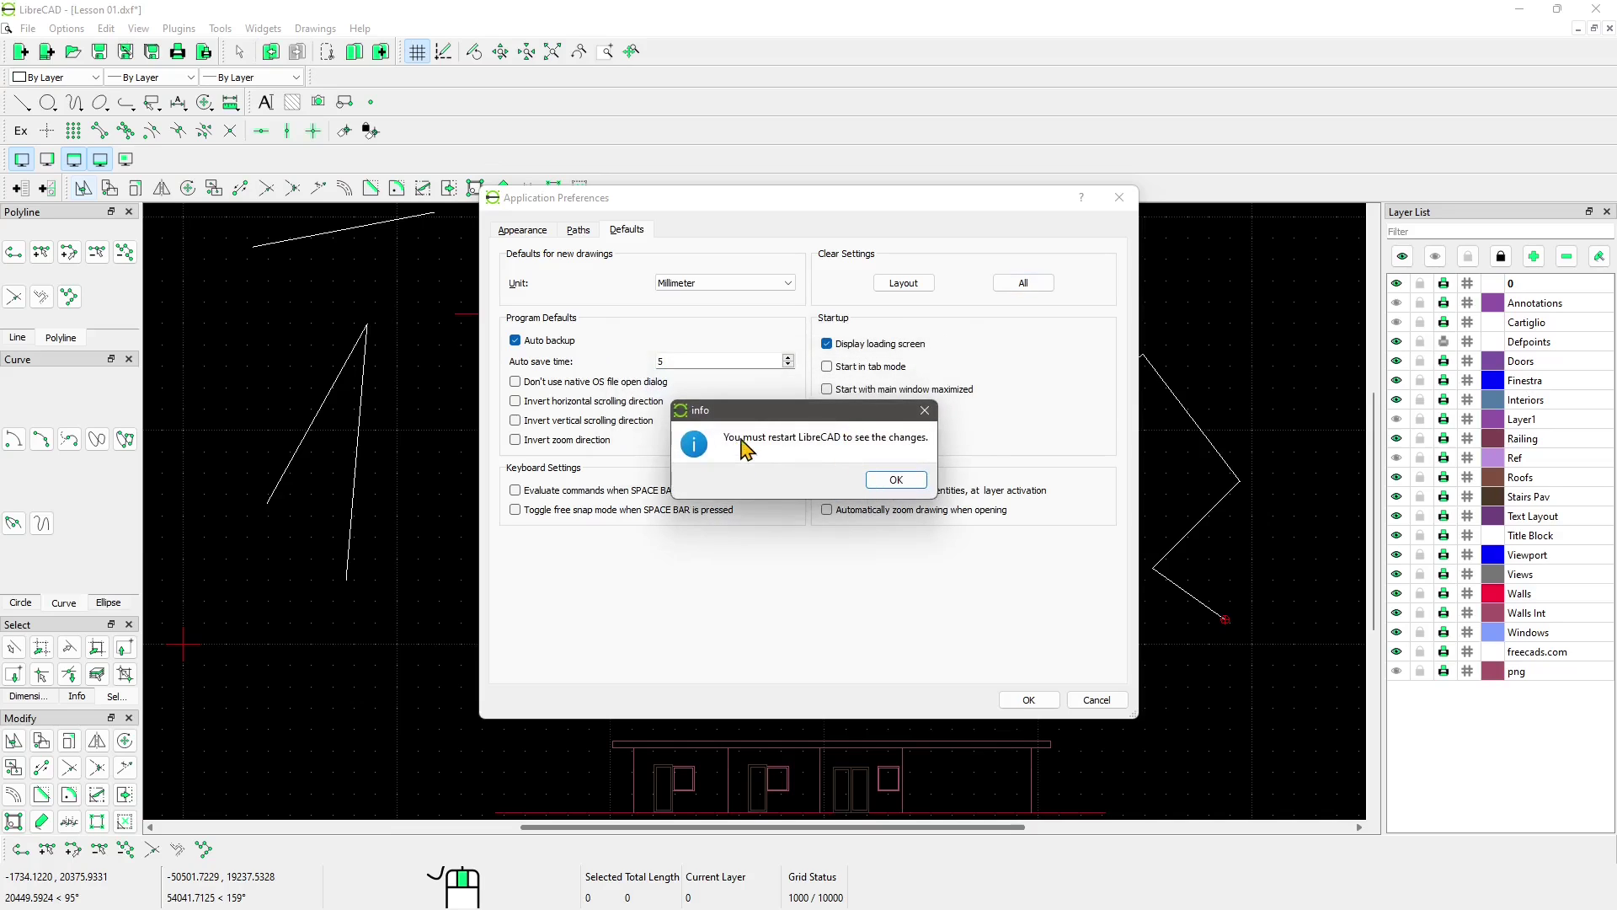
pyautogui.click(897, 478)
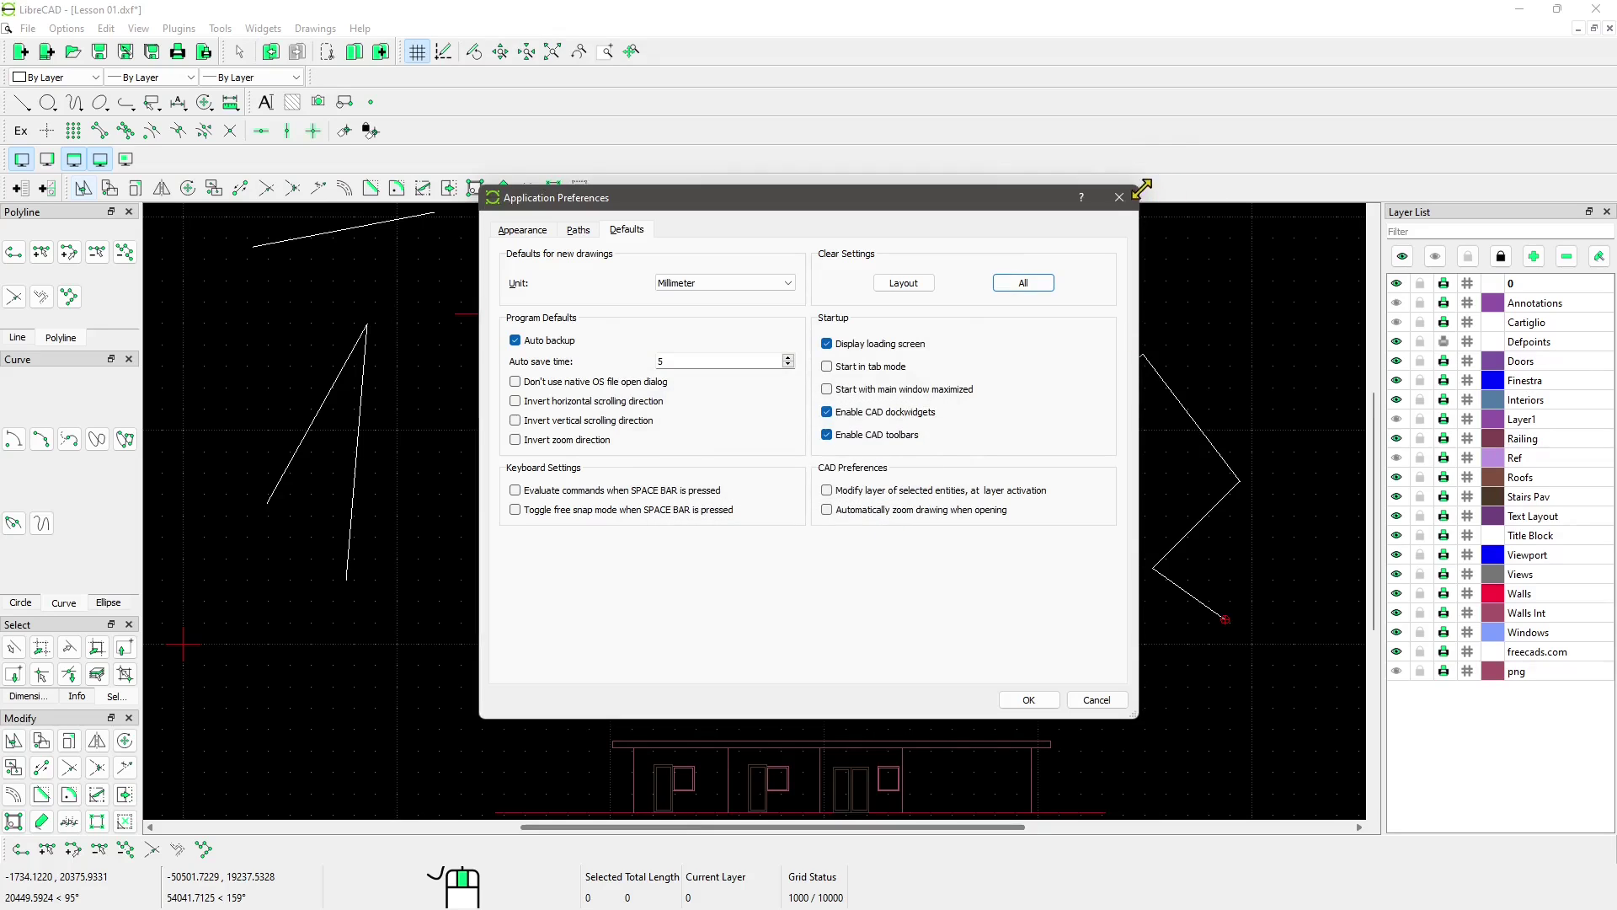
# - Close the preferences and exit LibreCAD without saving the changes to Lesson 01.dxf
pyautogui.click(1121, 197)
pyautogui.click(1596, 9)
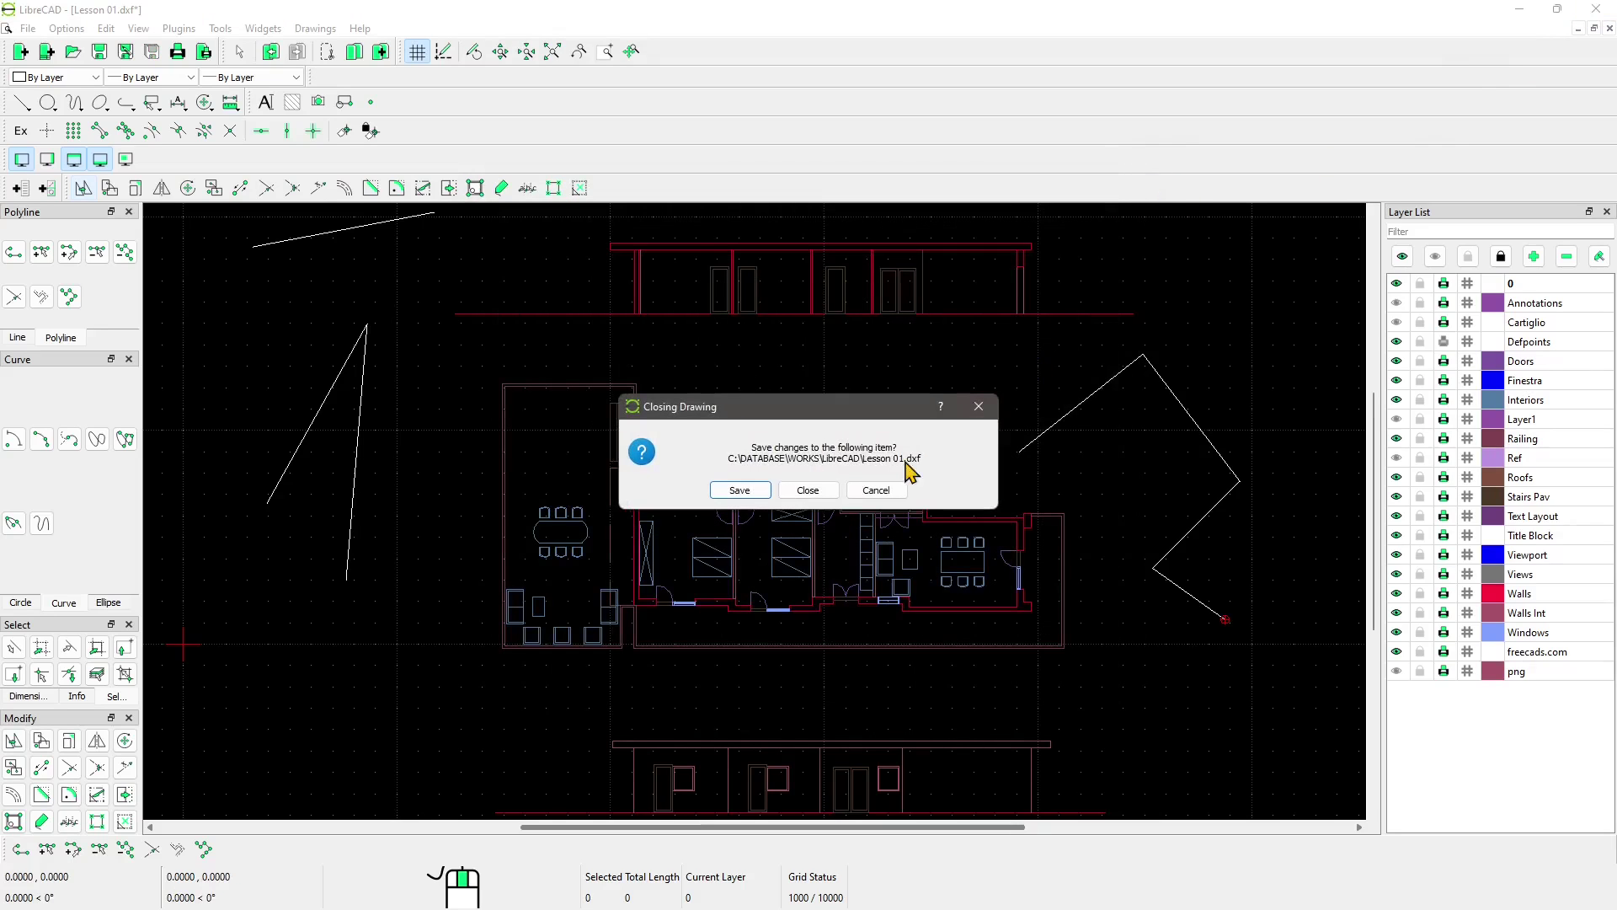
pyautogui.click(816, 504)
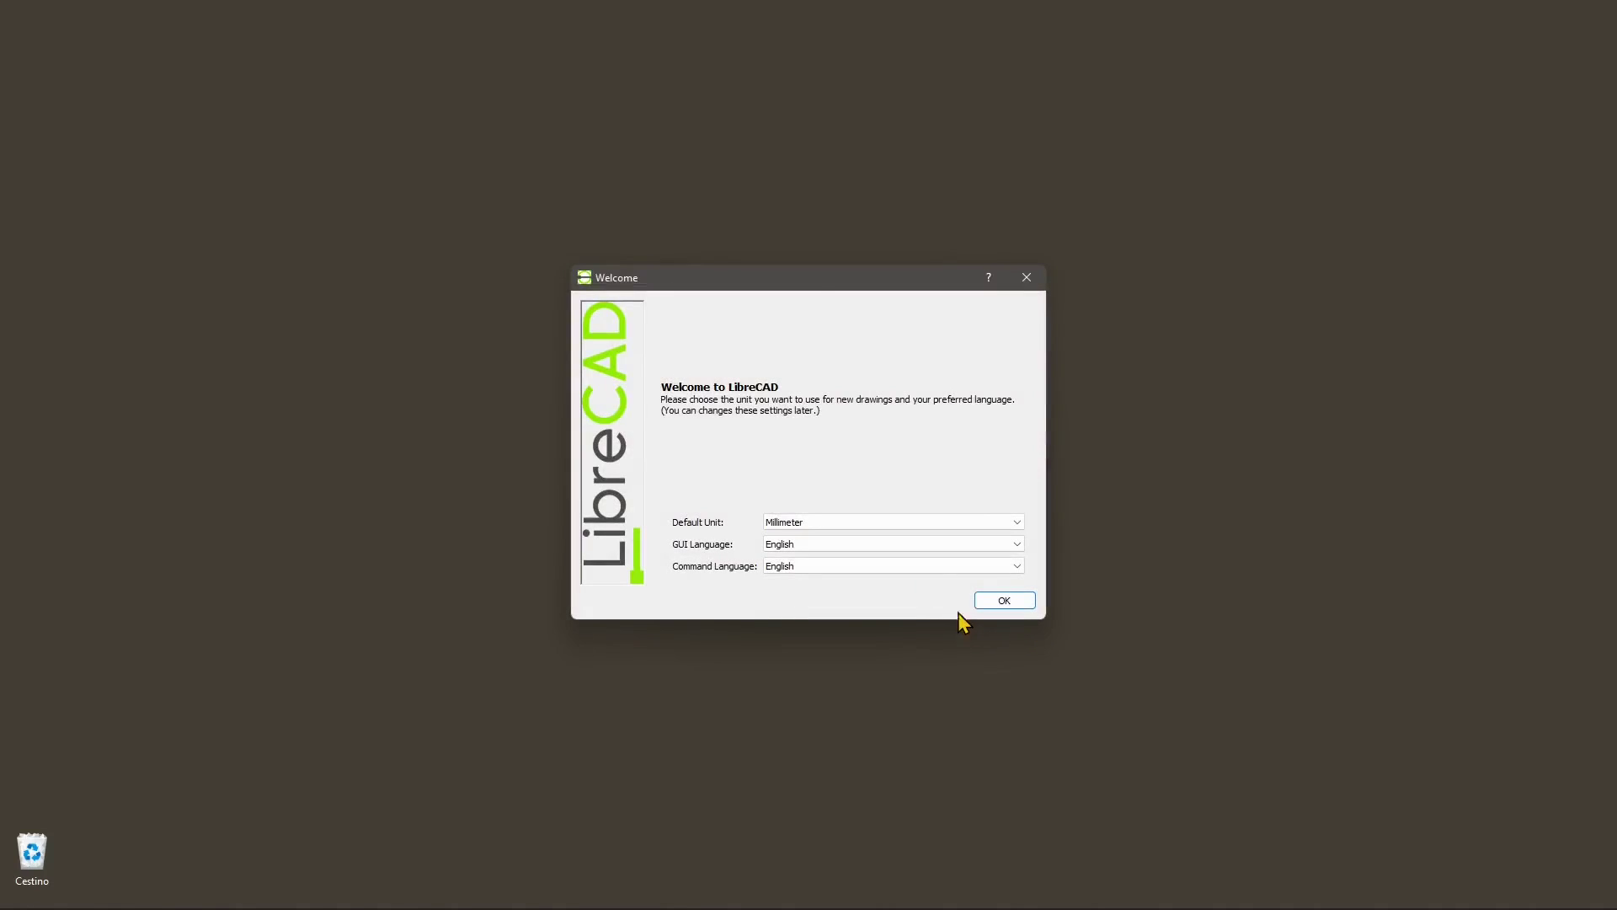
# - Accept Millimeter as the default unit and English as the GUI and command language in the welcome dialog
pyautogui.moveTo(802, 278)
pyautogui.mouseDown()
pyautogui.moveTo(788, 280)
pyautogui.moveTo(798, 167)
pyautogui.moveTo(802, 219)
pyautogui.moveTo(771, 313)
pyautogui.moveTo(782, 253)
pyautogui.mouseUp()
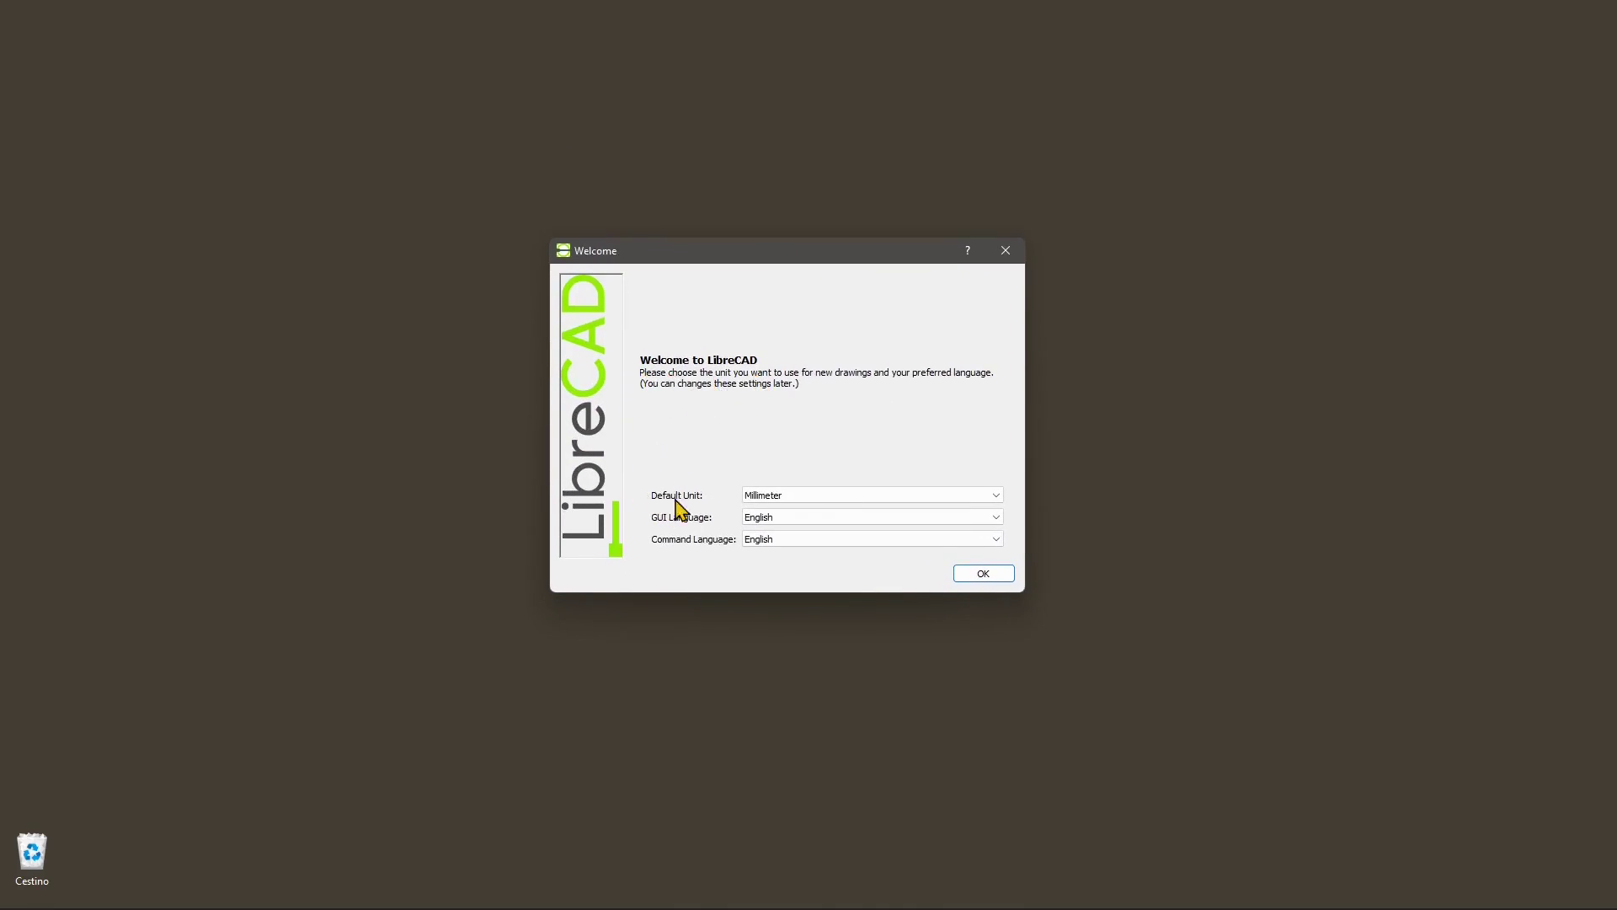
pyautogui.click(793, 499)
pyautogui.click(794, 500)
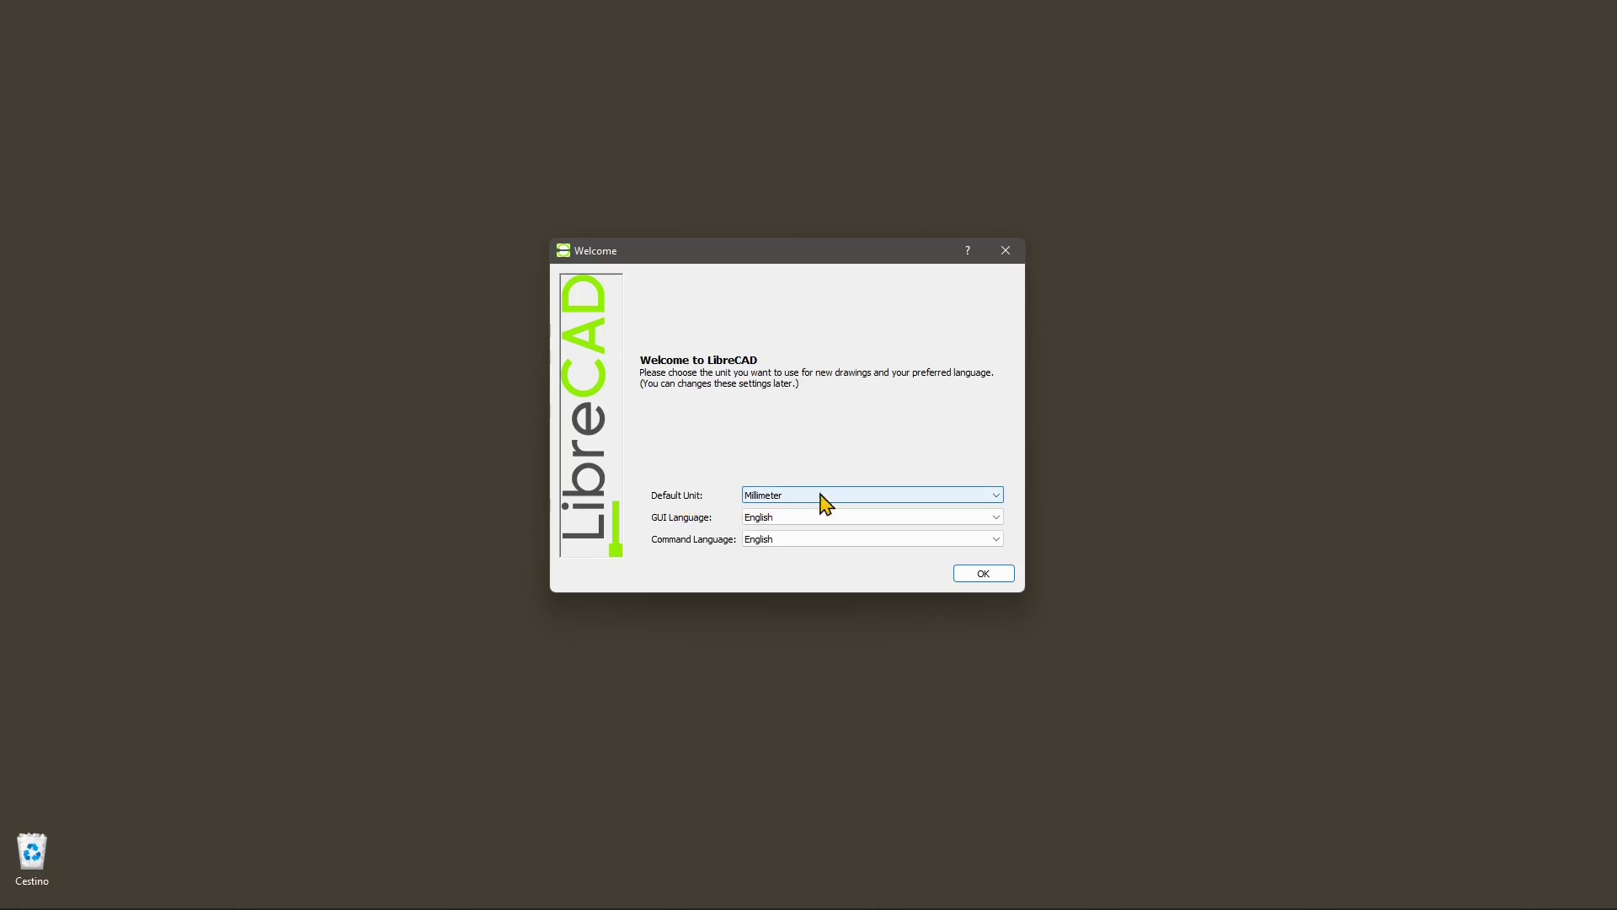
pyautogui.click(759, 497)
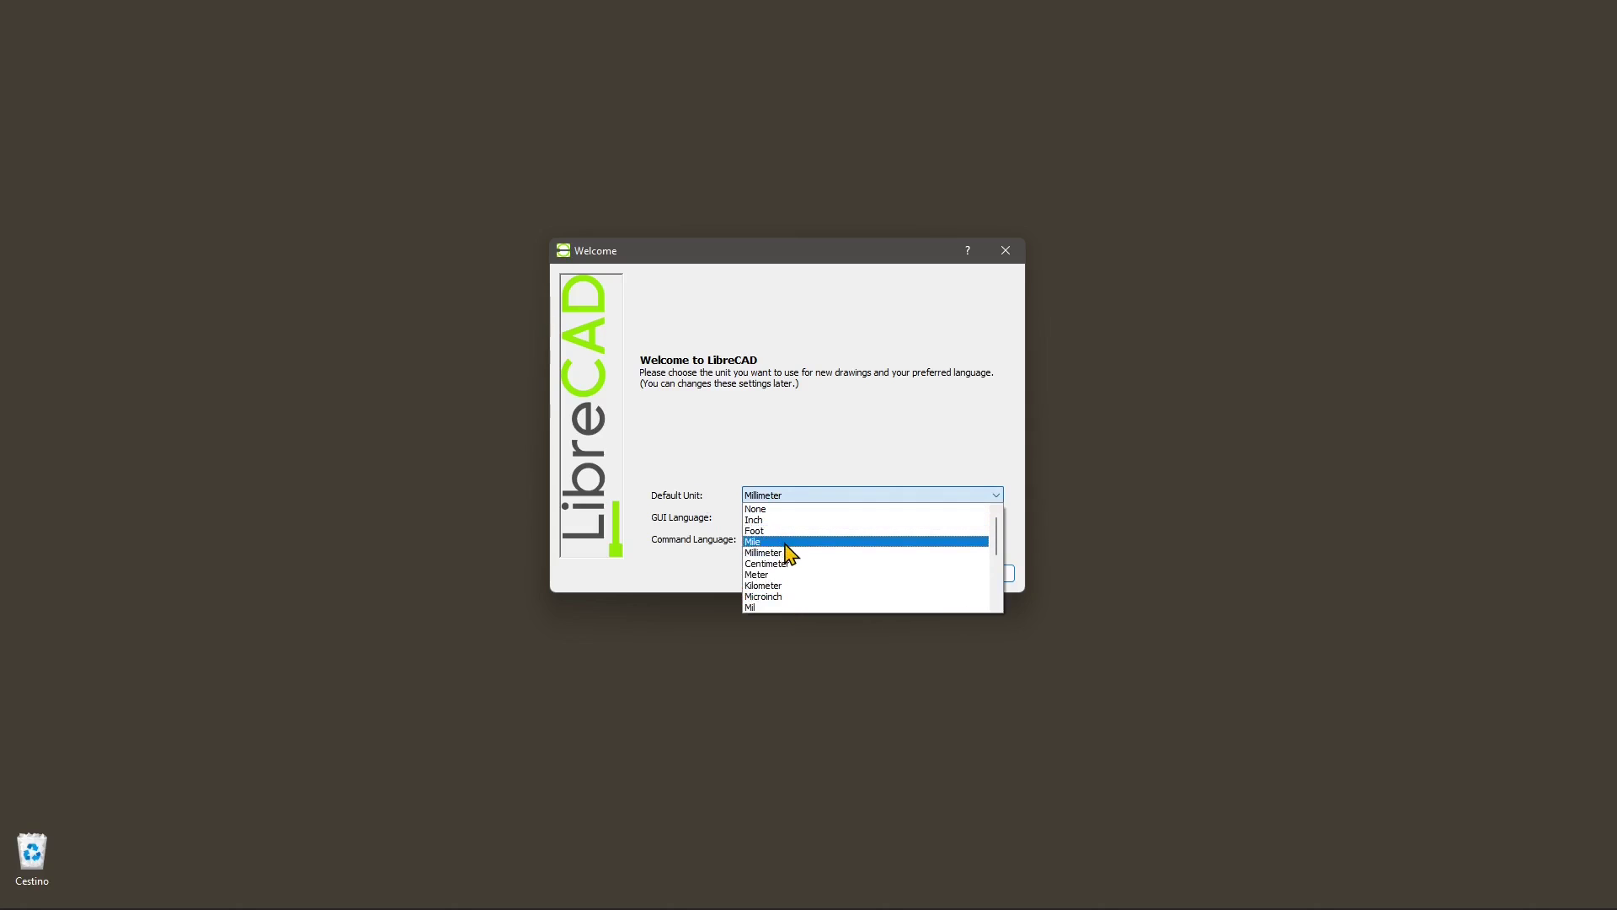
pyautogui.click(739, 399)
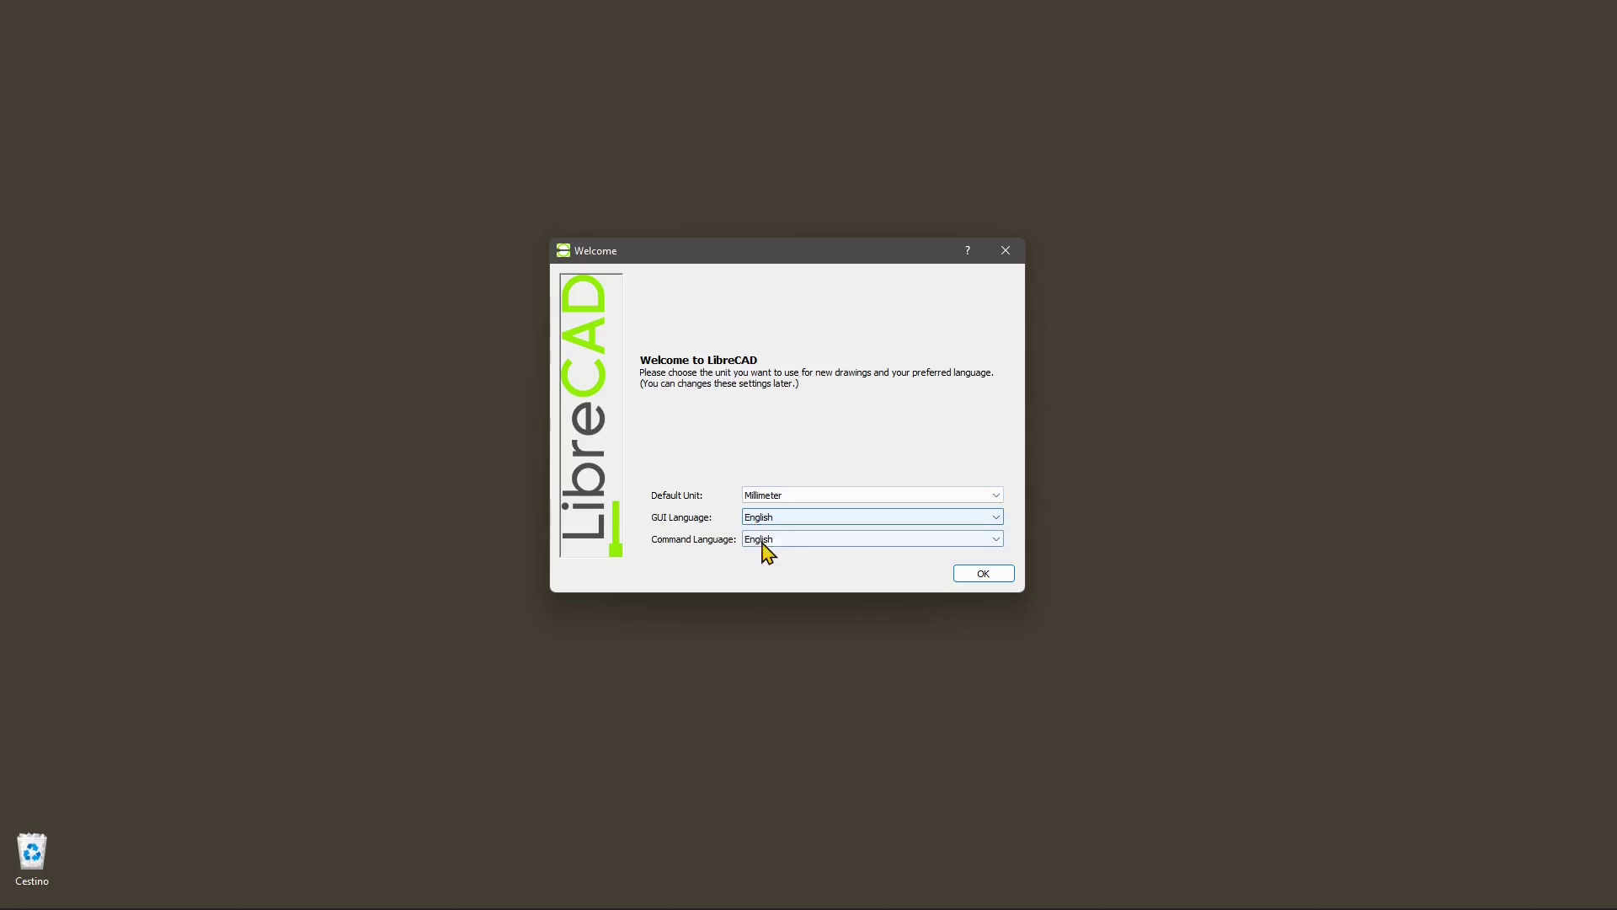
pyautogui.click(984, 574)
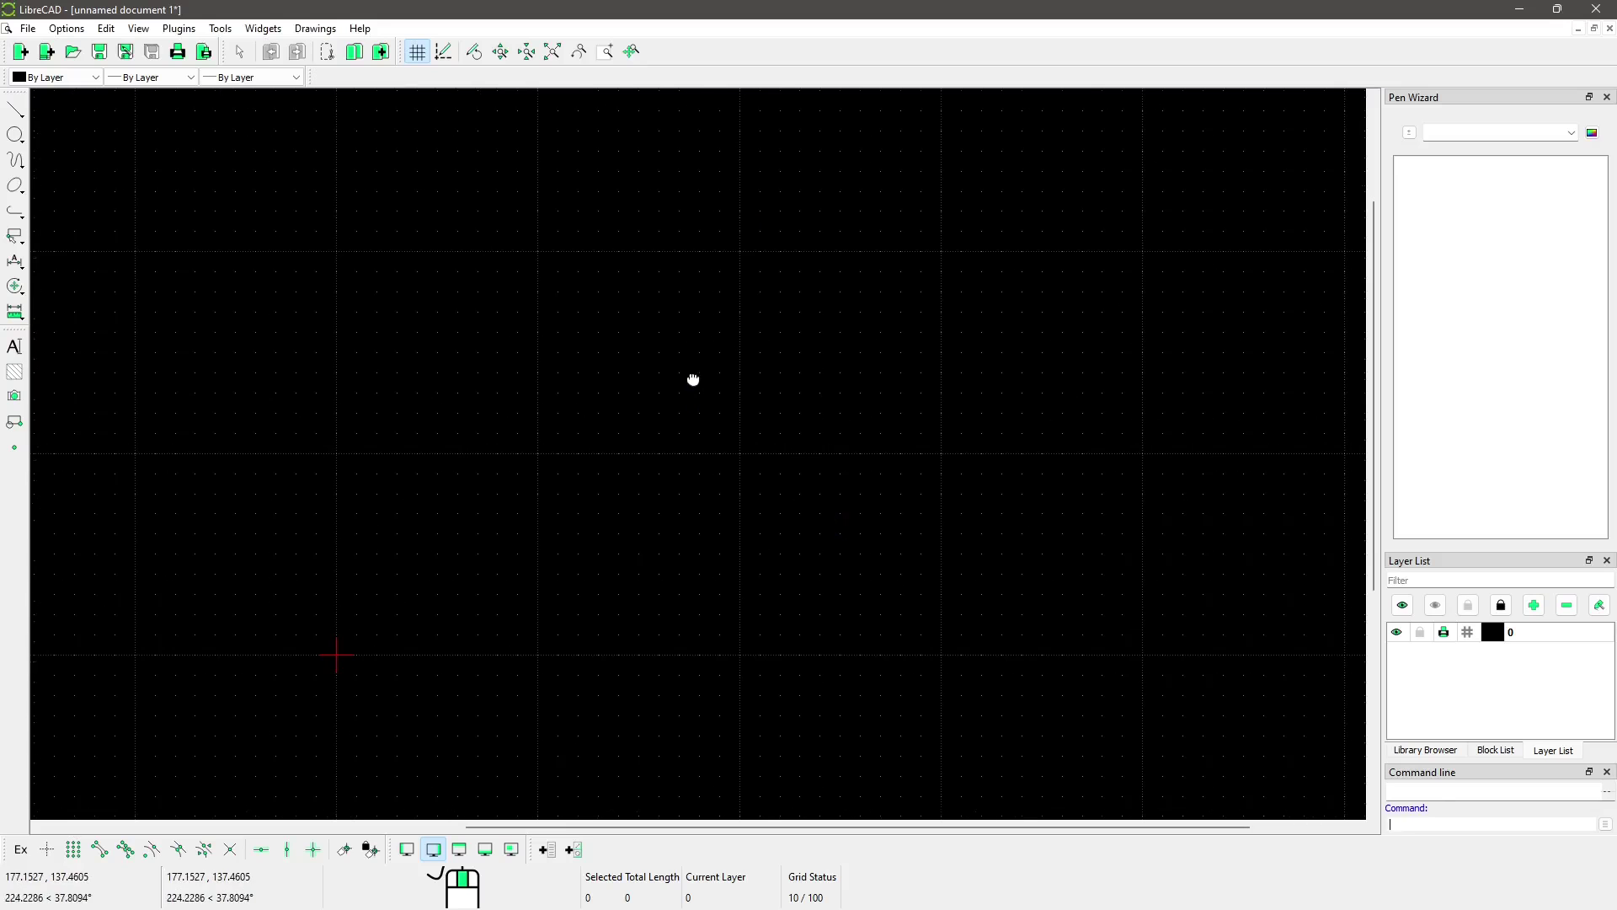
pyautogui.moveTo(693, 376); pyautogui.dragTo(618, 394, button='middle')
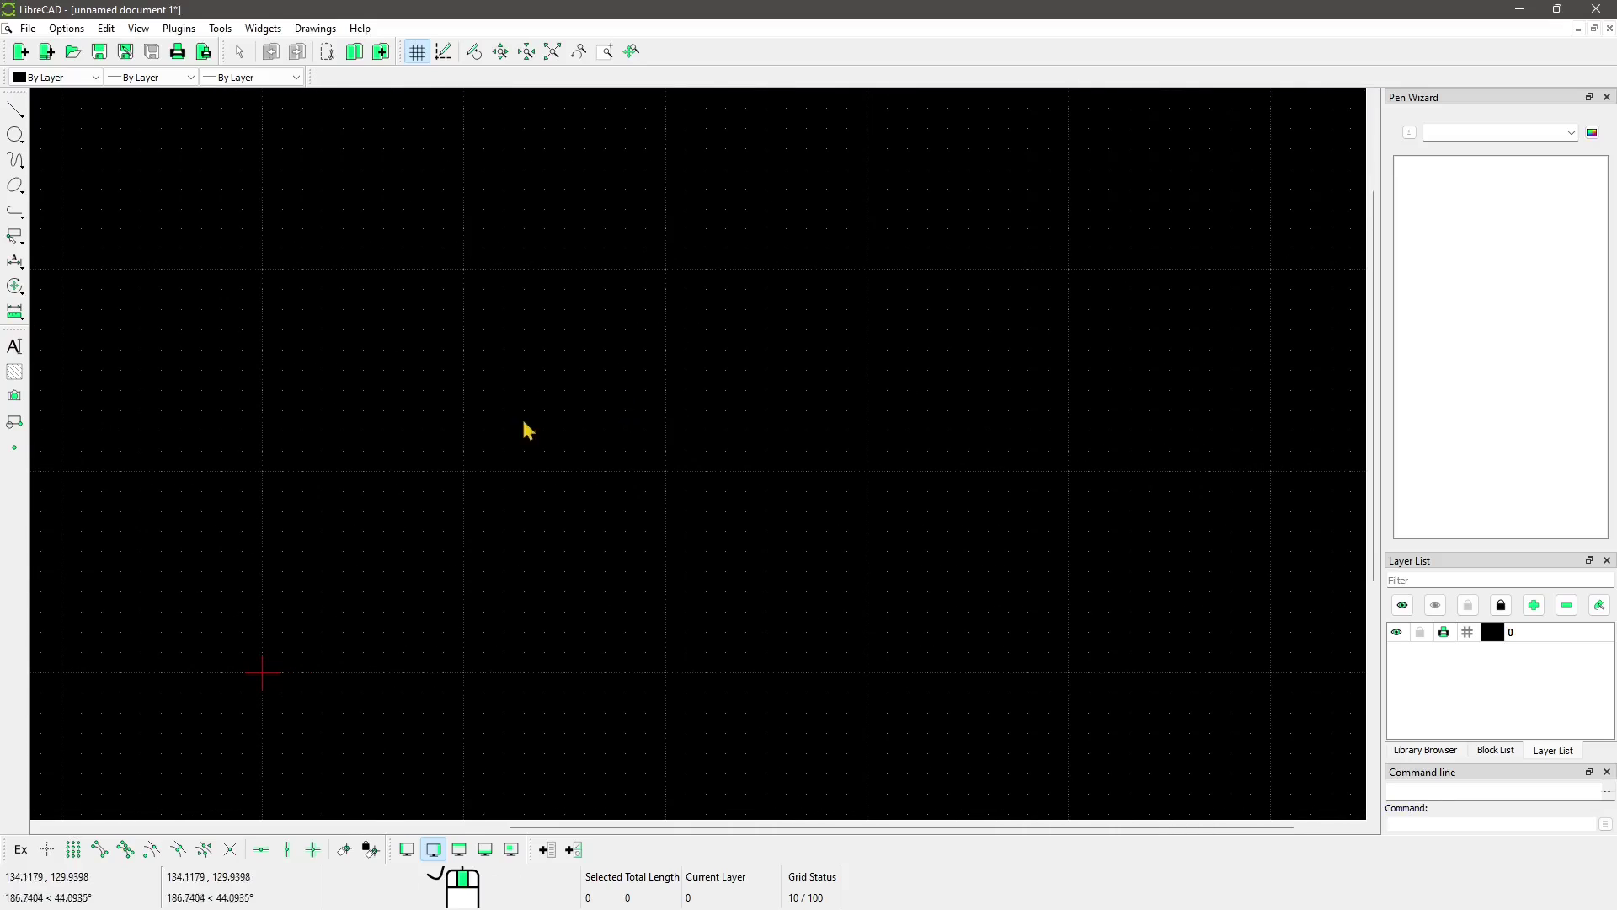
pyautogui.scroll(1, 570, 487)
pyautogui.scroll(-2, 570, 488)
pyautogui.scroll(-1, 647, 457)
pyautogui.scroll(4, 647, 457)
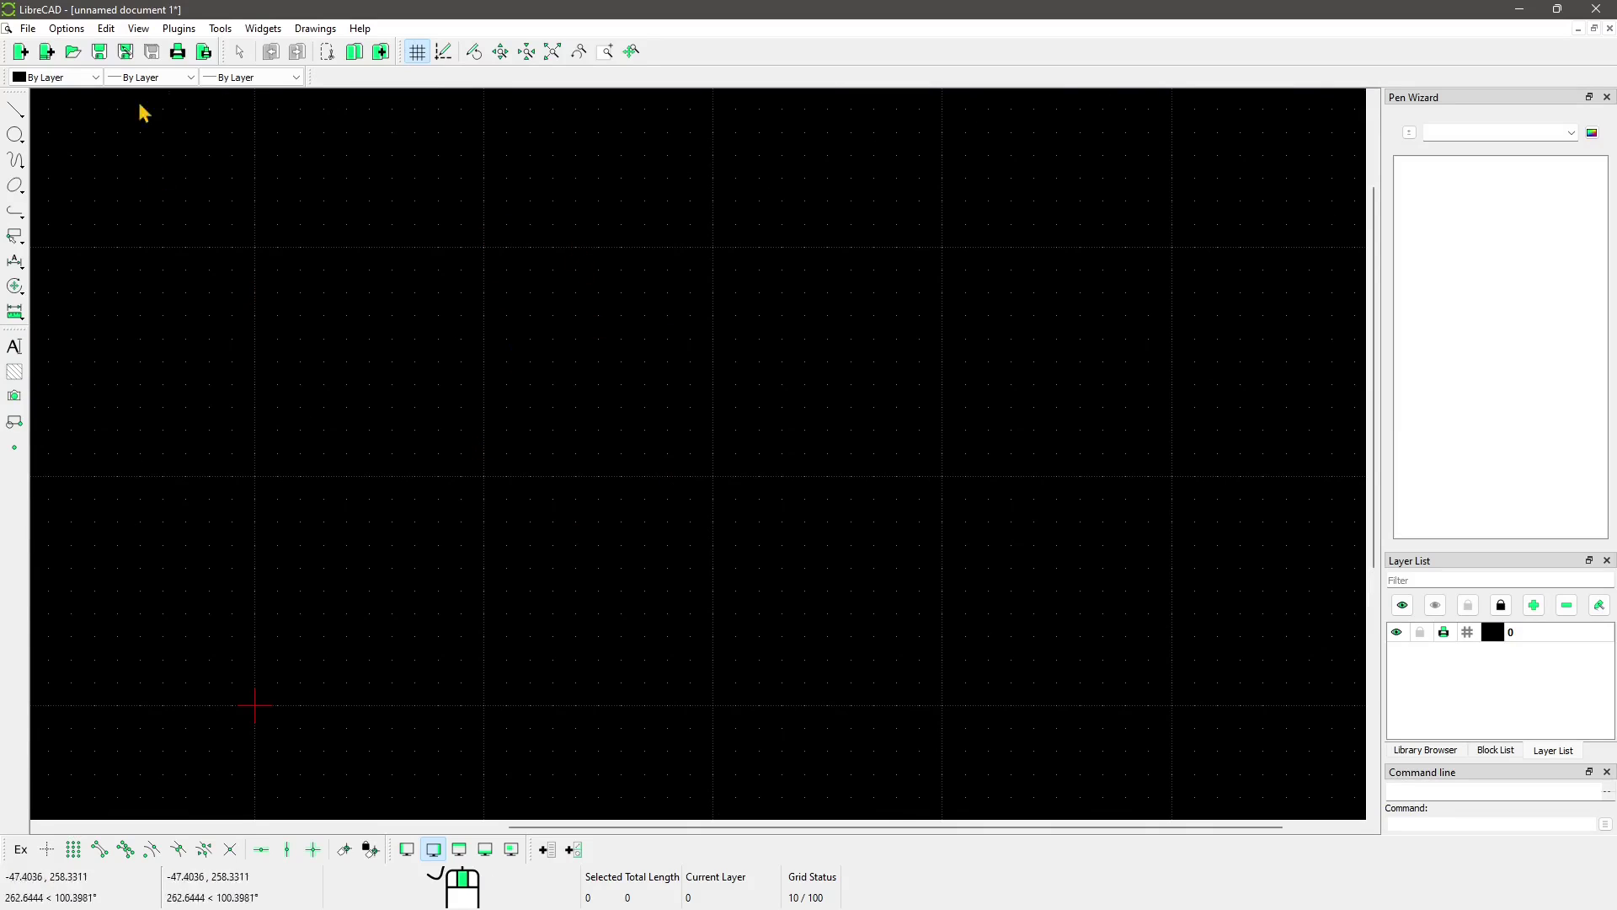
# - Turn the drawing grid off and back on
pyautogui.click(68, 28)
pyautogui.moveTo(124, 27)
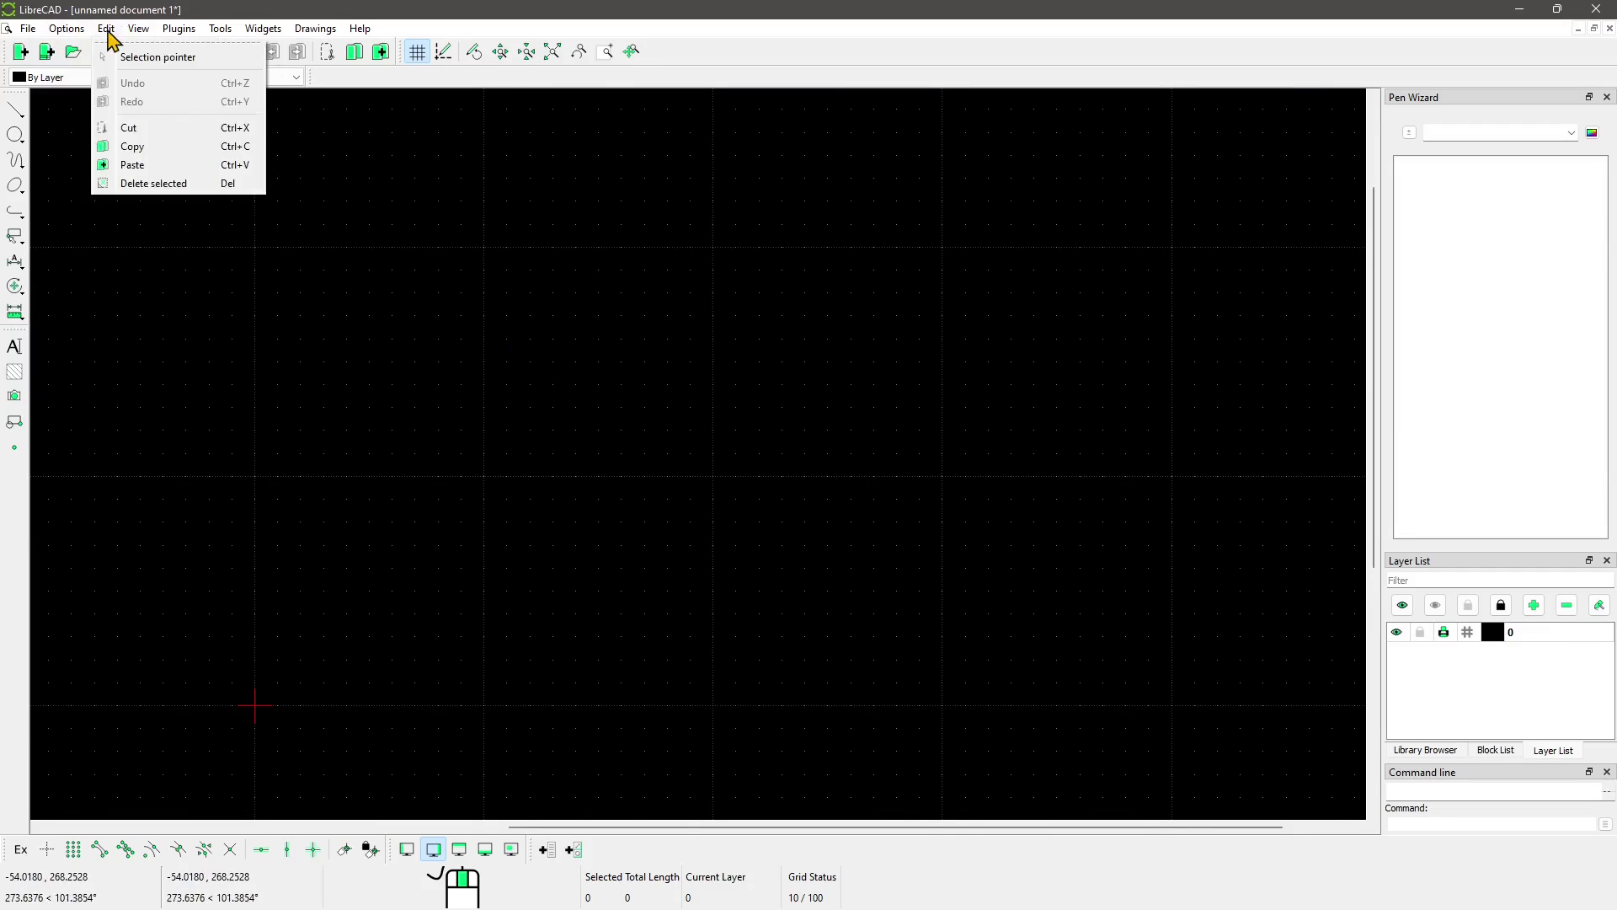
pyautogui.click(160, 94)
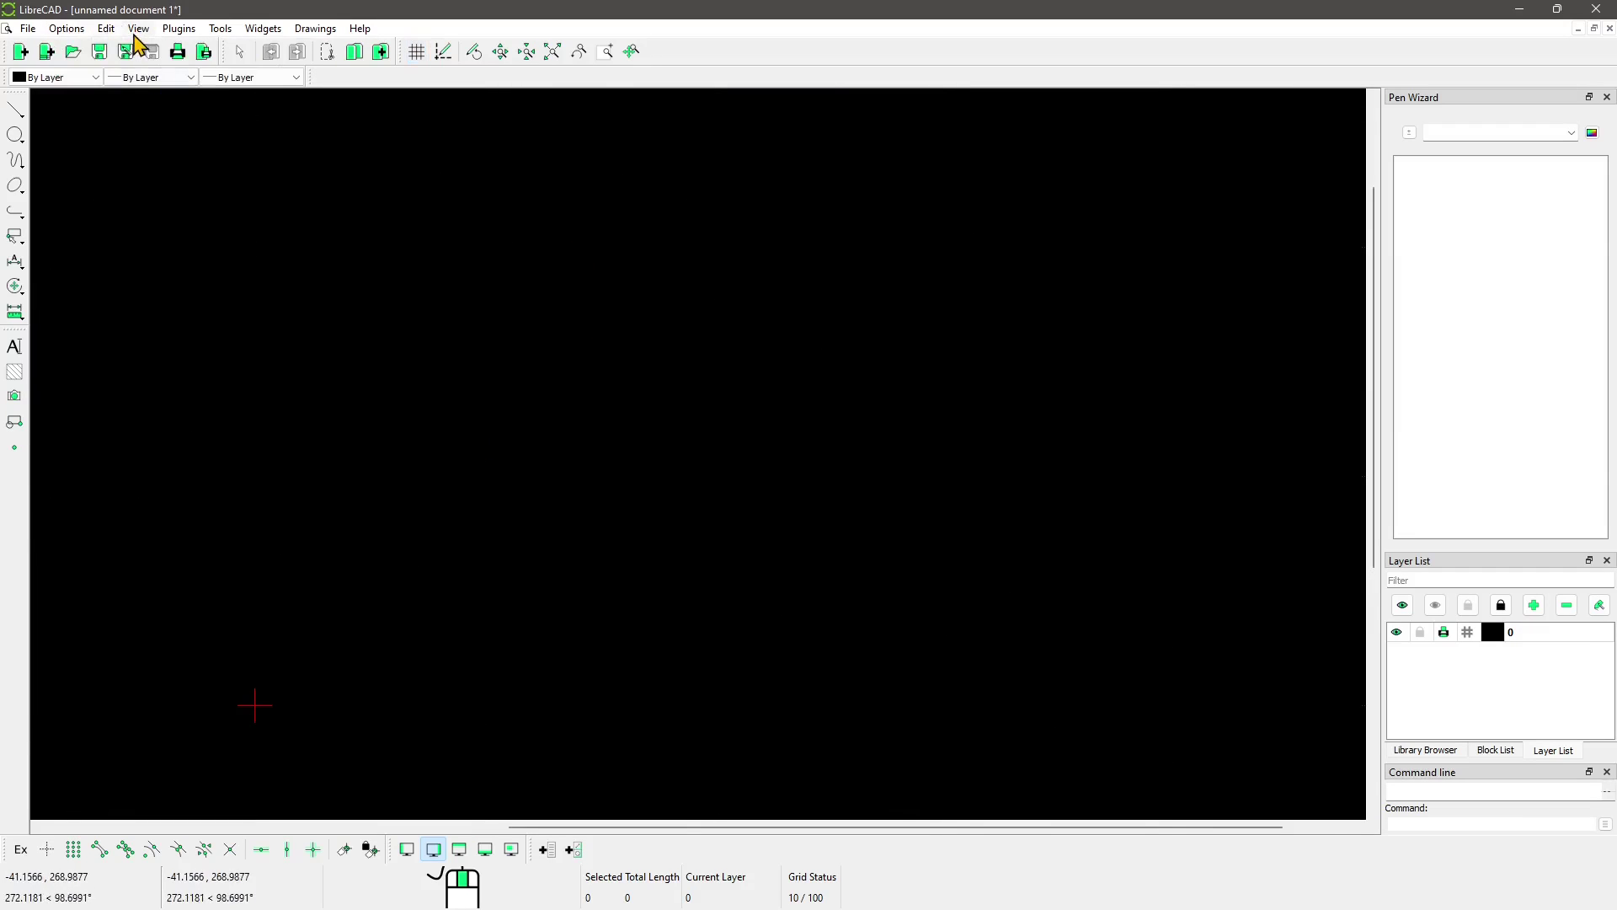
pyautogui.click(137, 30)
pyautogui.click(158, 92)
pyautogui.moveTo(666, 377); pyautogui.dragTo(654, 410, button='middle')
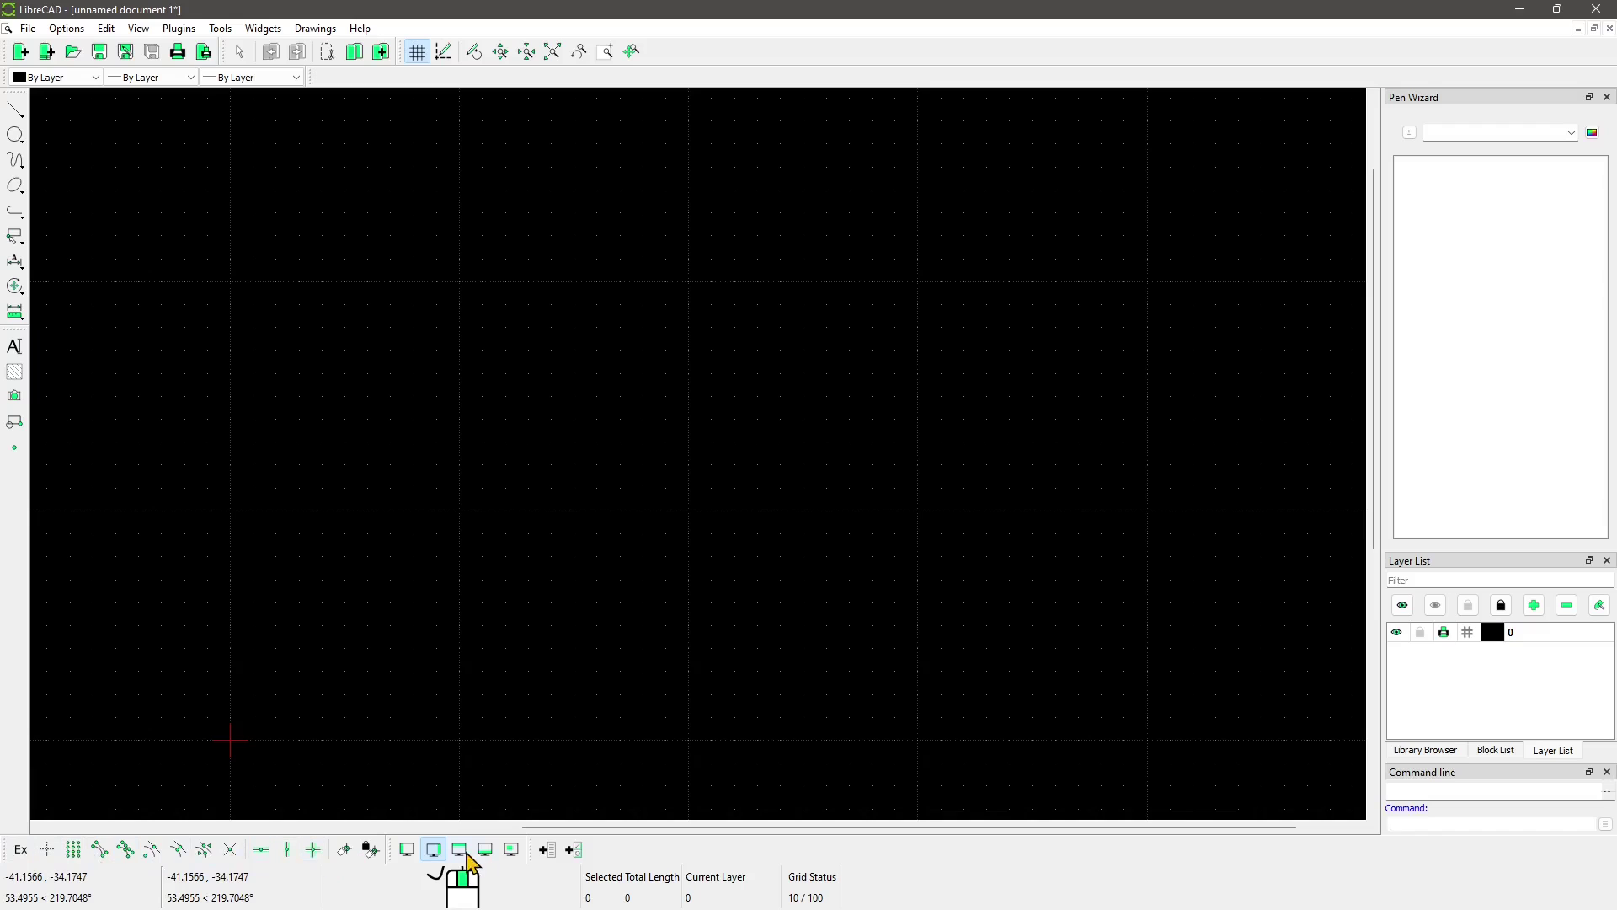
# - Try the Left and Right dock areas on and off, and leave all five dock areas turned on
pyautogui.click(435, 850)
pyautogui.click(408, 851)
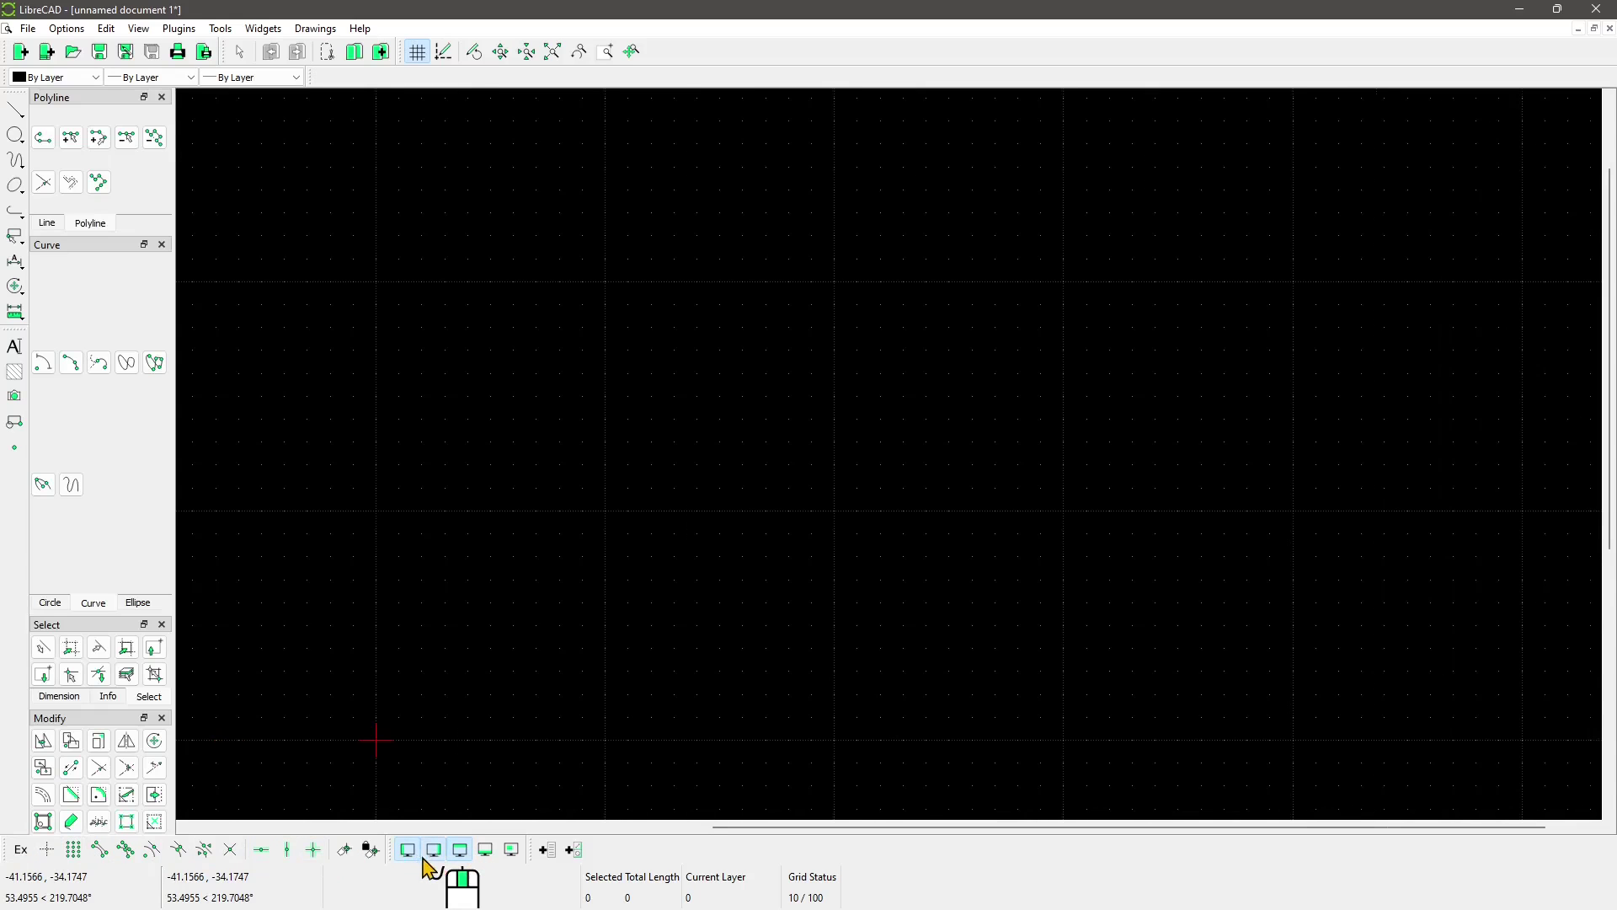
pyautogui.click(428, 851)
pyautogui.click(433, 849)
pyautogui.click(408, 849)
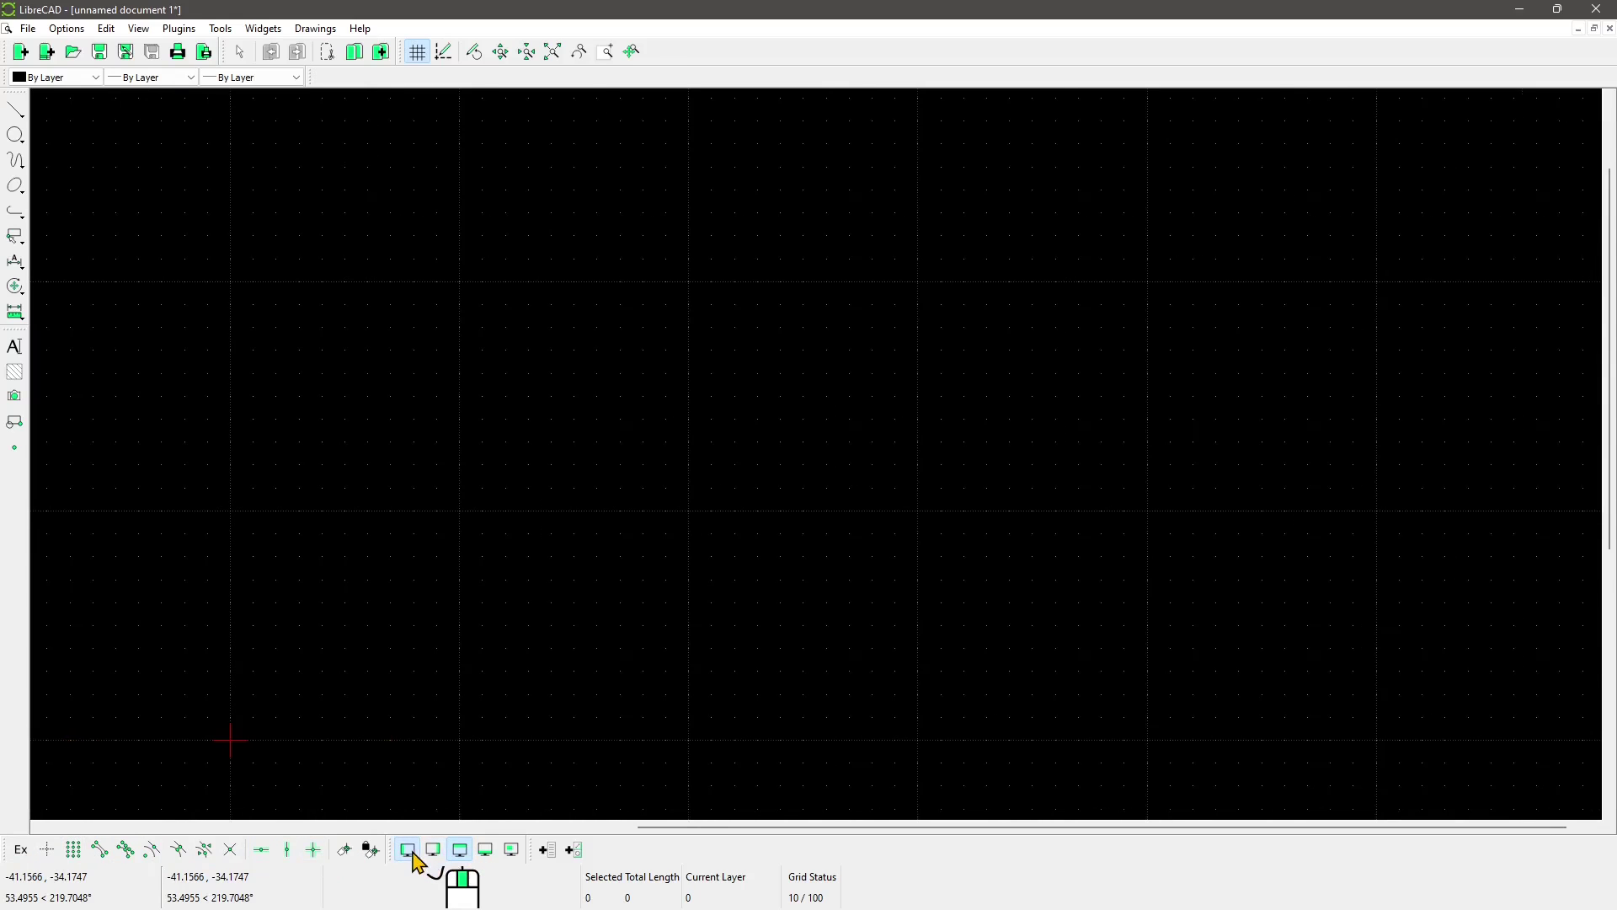
pyautogui.click(408, 849)
pyautogui.click(408, 850)
pyautogui.click(433, 850)
pyautogui.click(433, 850)
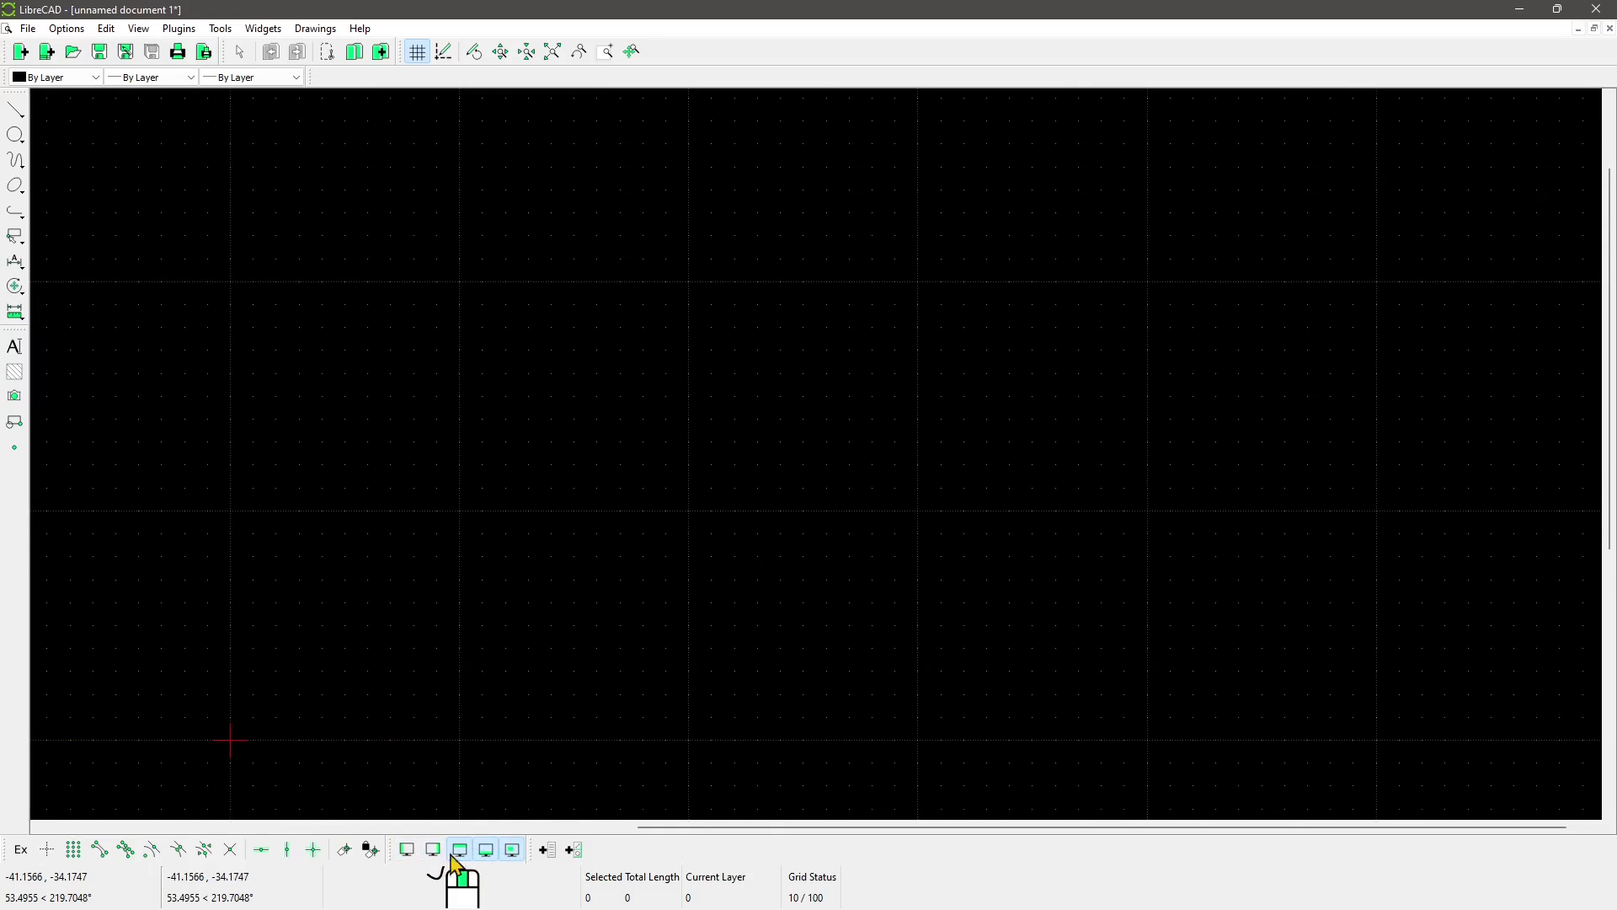
pyautogui.click(409, 850)
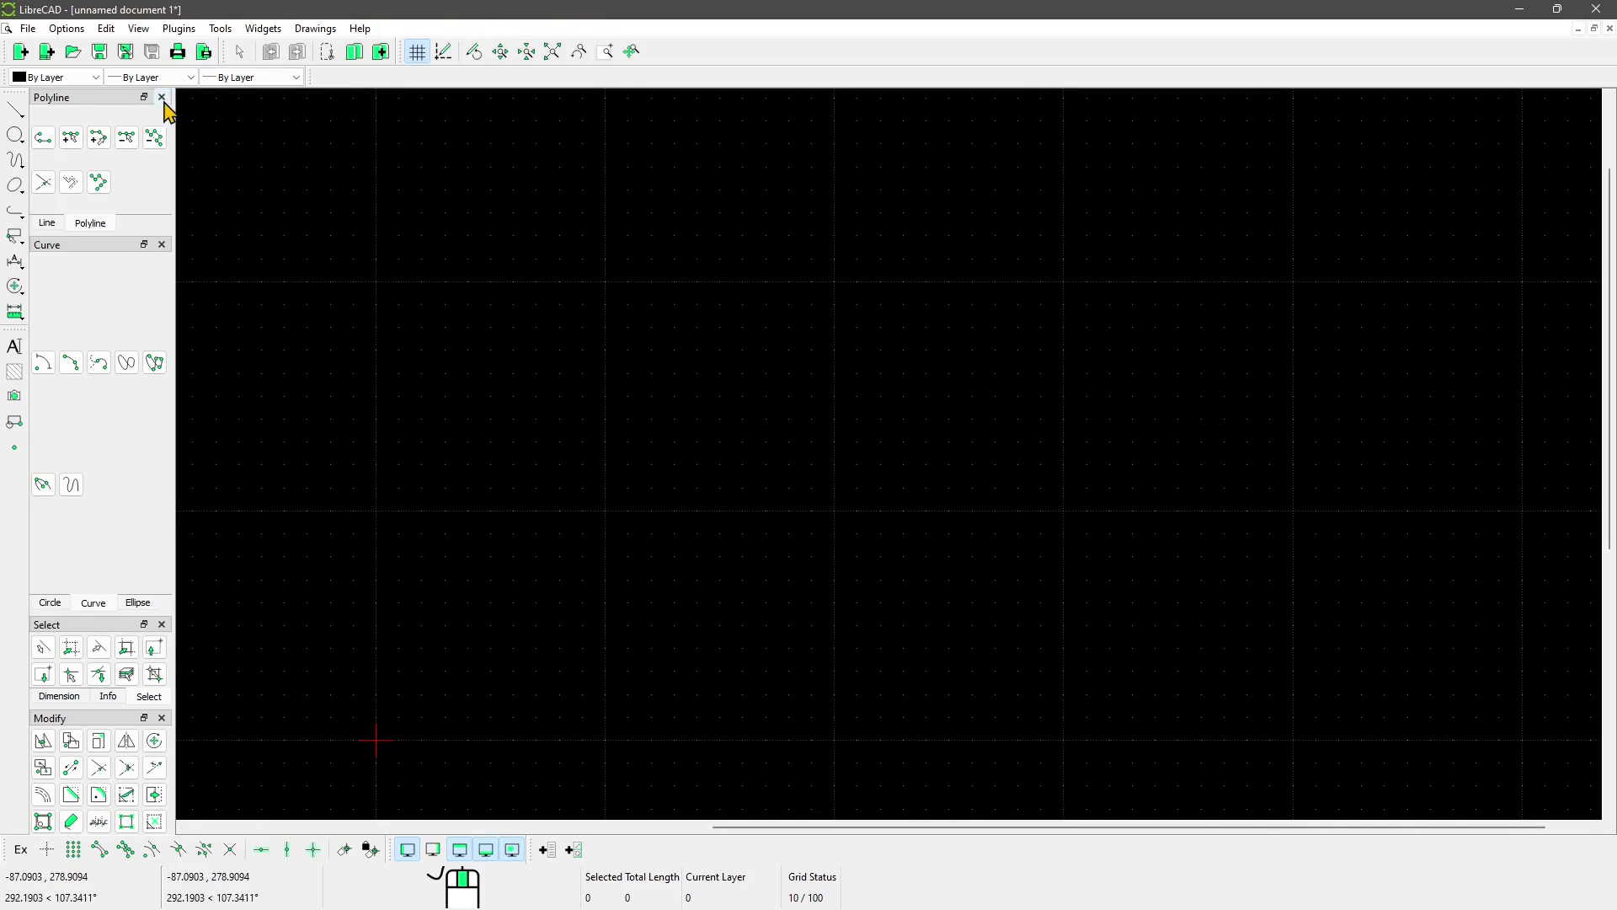
pyautogui.click(433, 850)
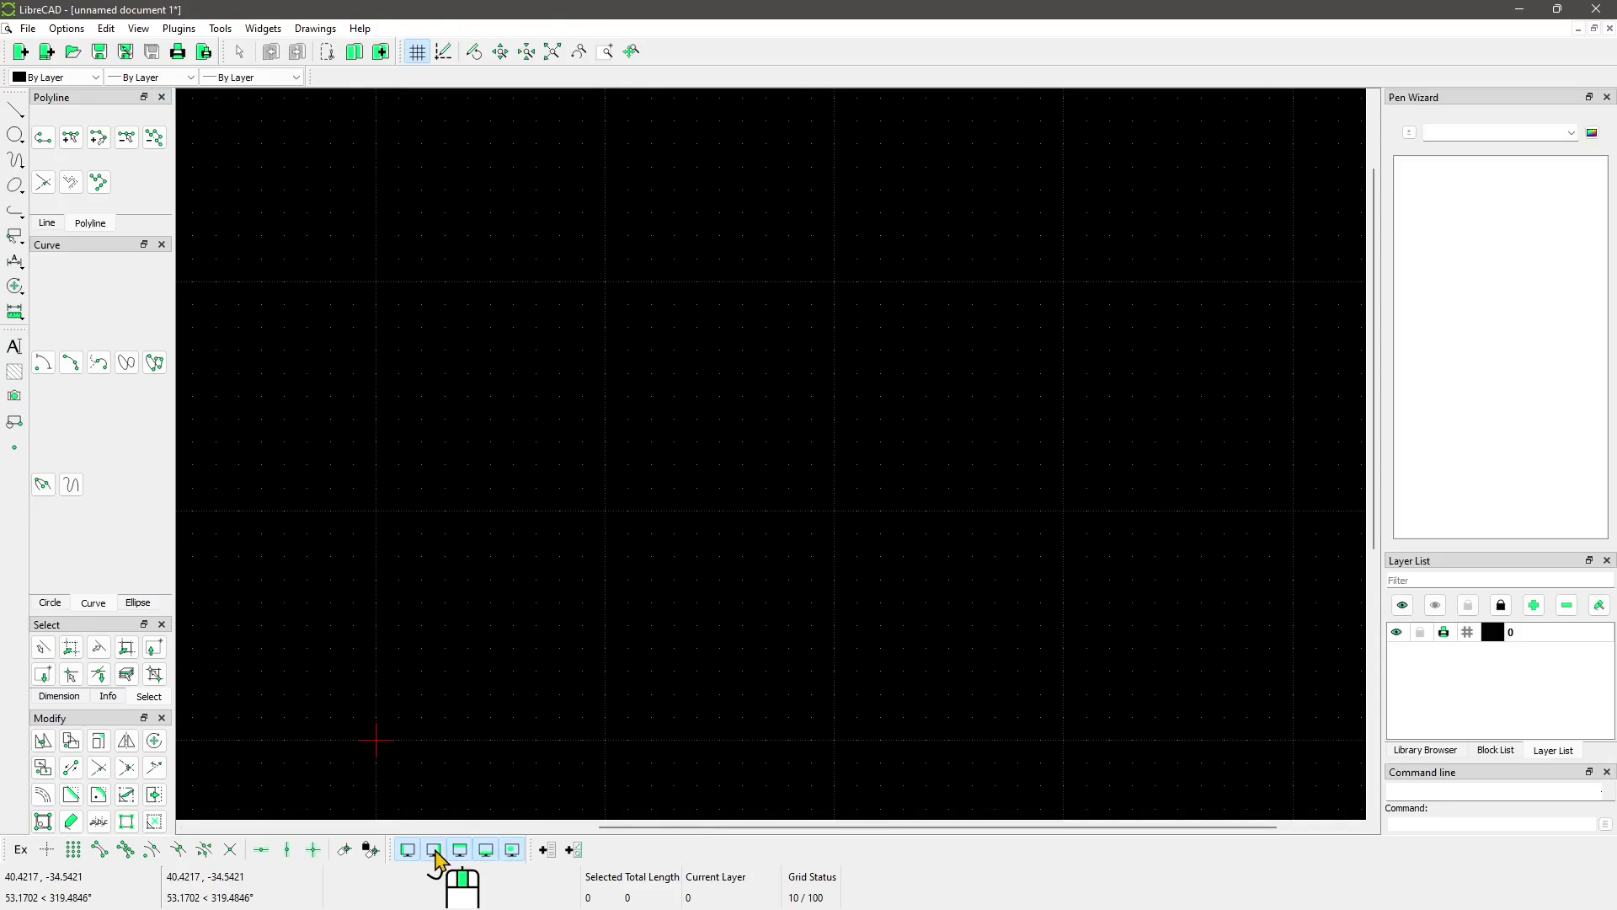
# - Close the Line, Polyline, Circle, Curve, Ellipse, Select, Info, Dimension and Modify dock widgets
pyautogui.click(162, 96)
pyautogui.click(162, 97)
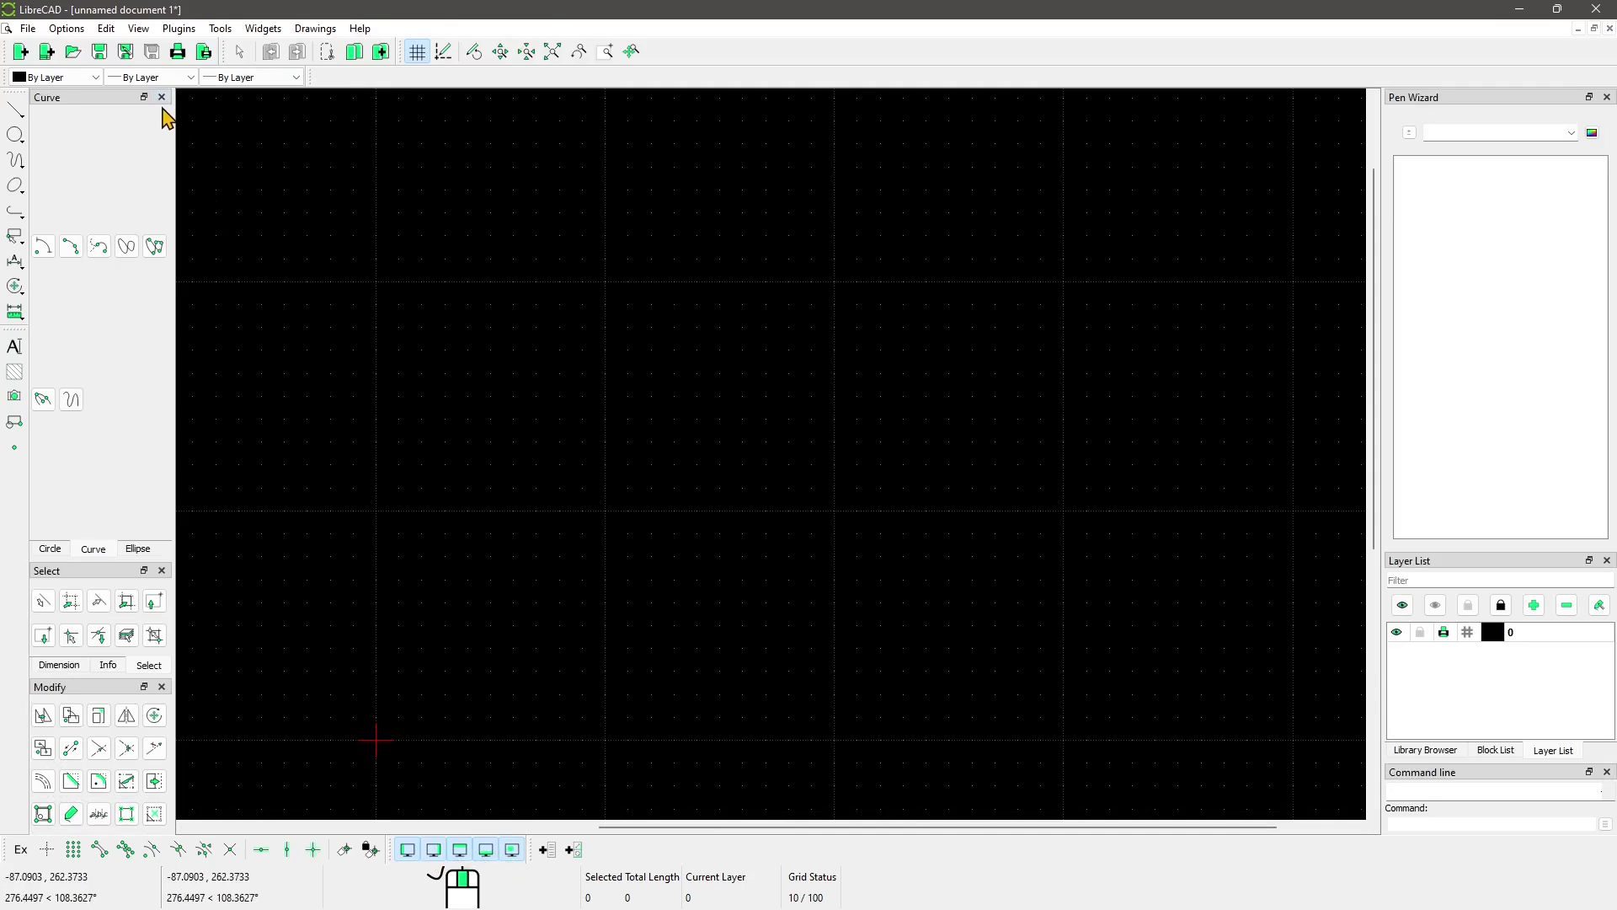
pyautogui.click(162, 97)
pyautogui.click(162, 98)
pyautogui.click(162, 98)
pyautogui.click(160, 98)
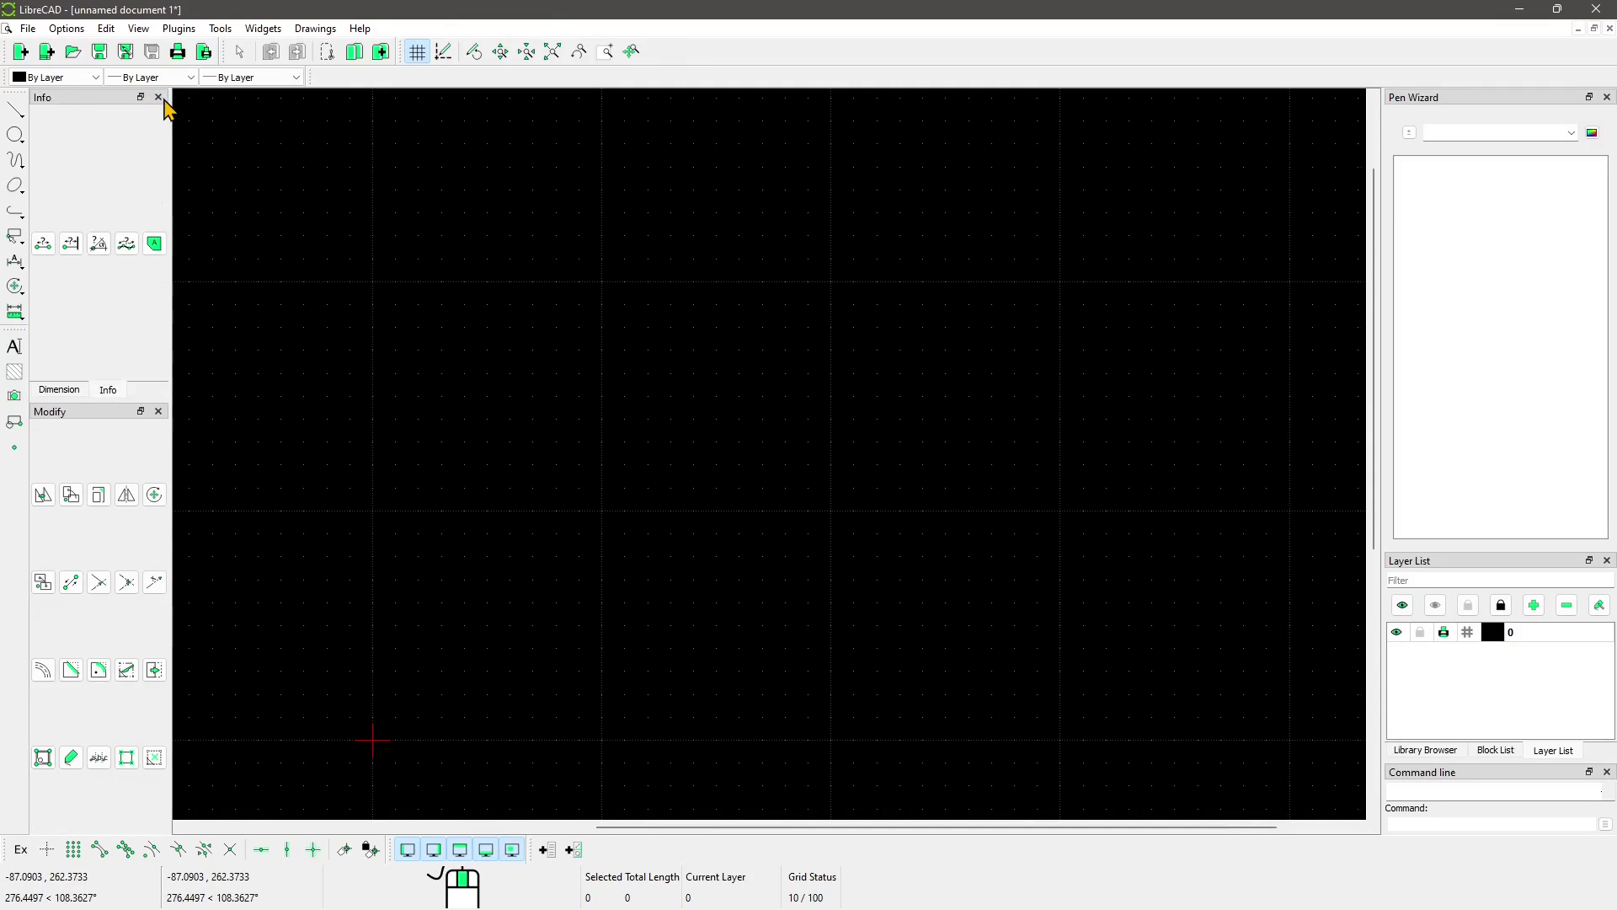
pyautogui.click(159, 97)
pyautogui.click(158, 97)
pyautogui.click(159, 97)
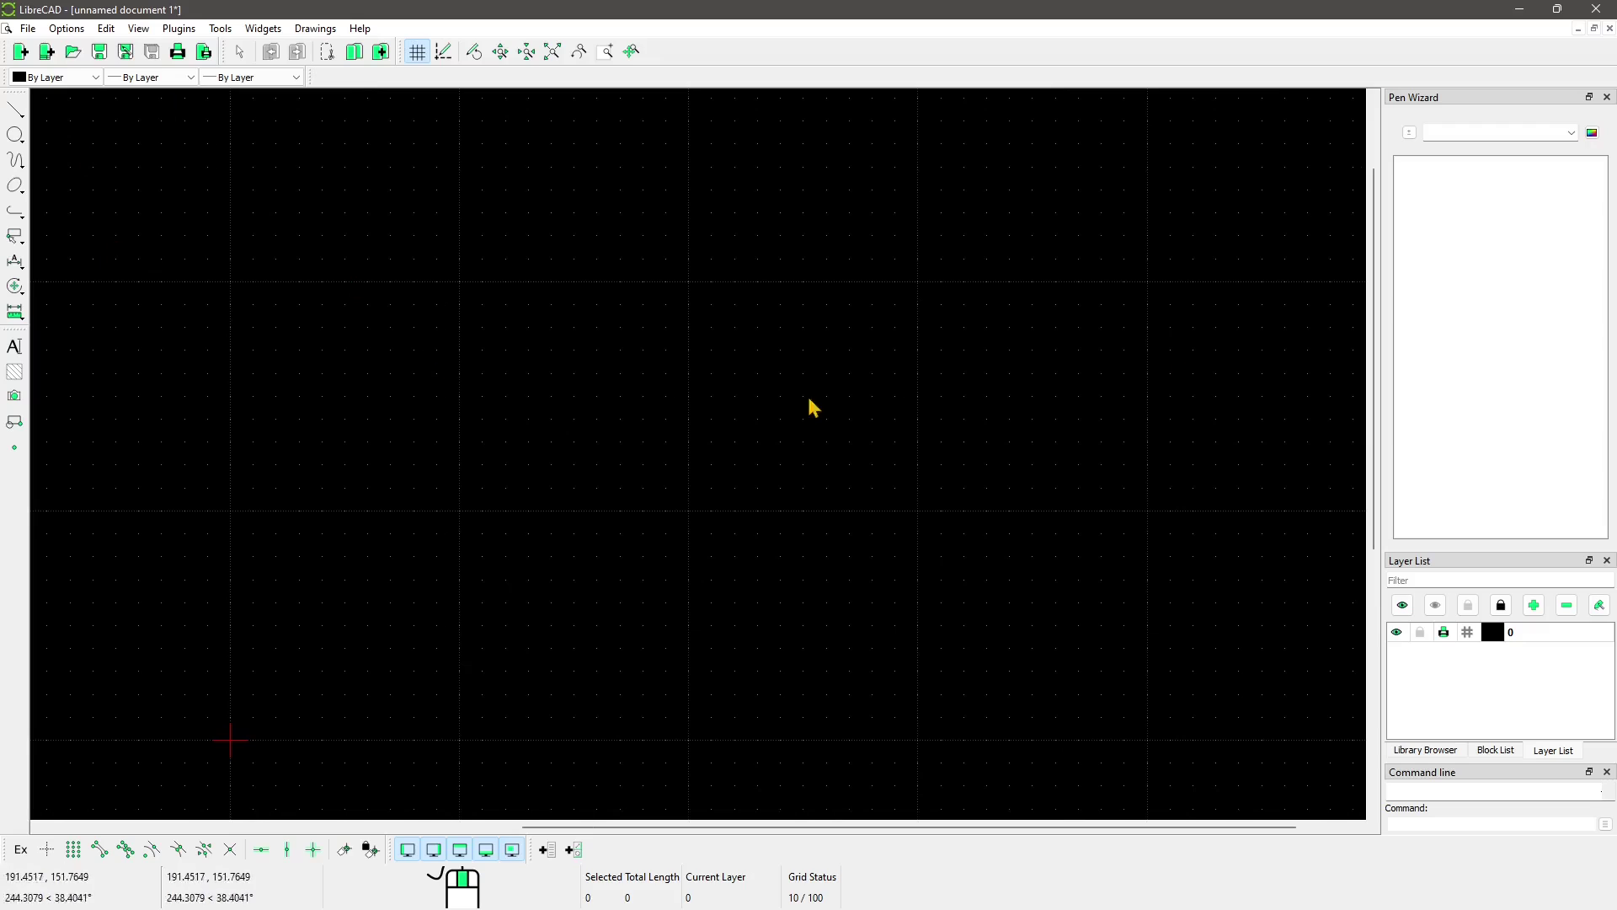